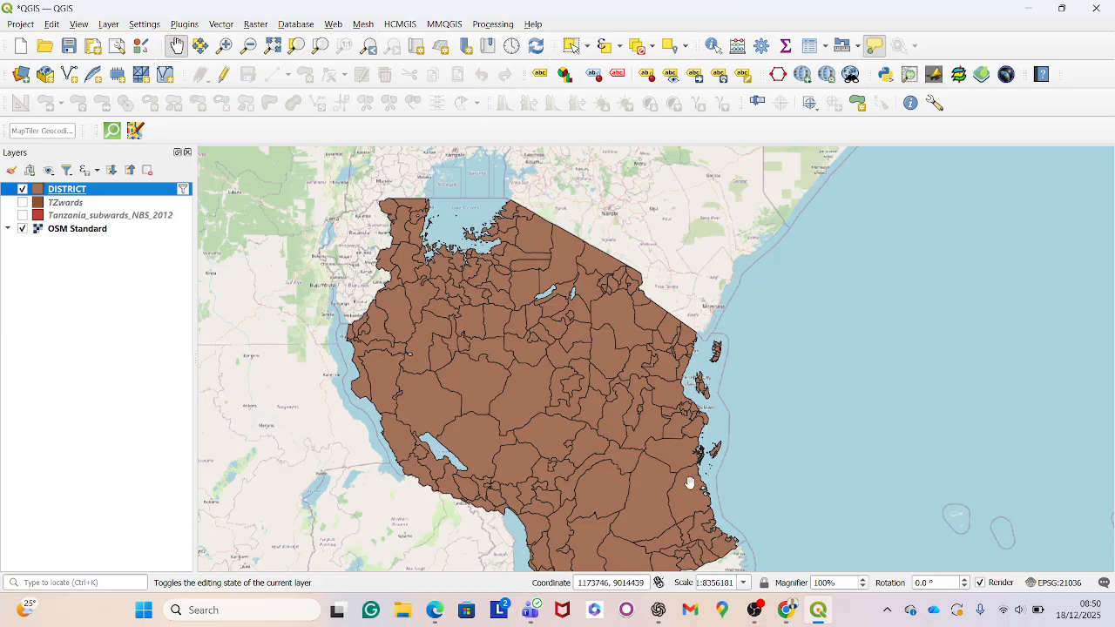
- Inspect the provider feature filter in the DISTRICT layer's source properties, leaving the properties without changes
{"action": "mouse_move", "coordinate": [686, 493]}
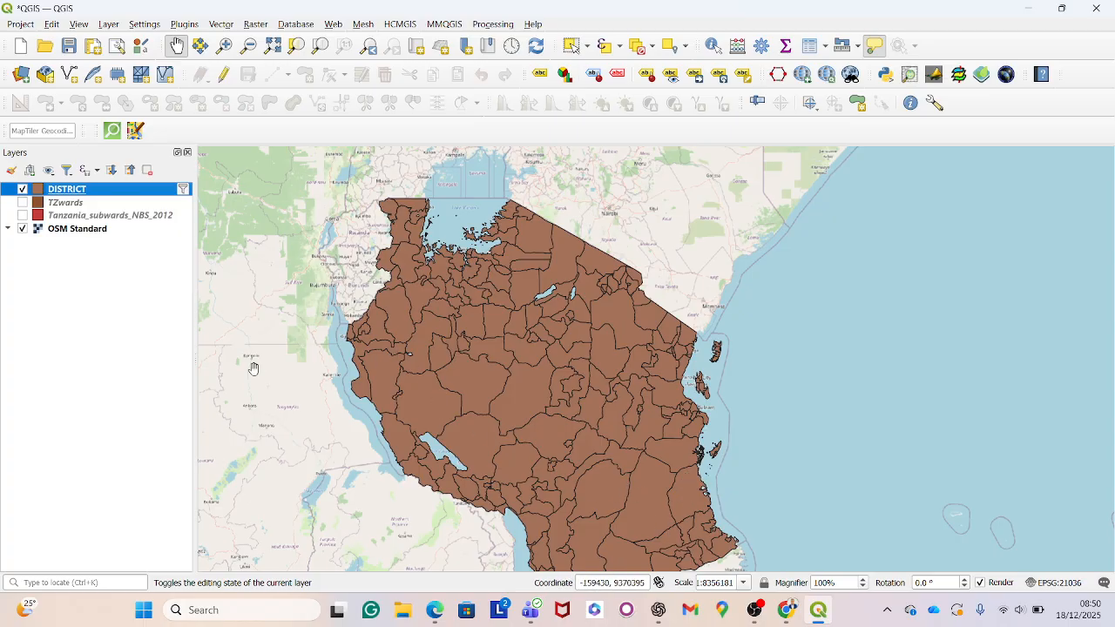
{"action": "right_click", "coordinate": [163, 193]}
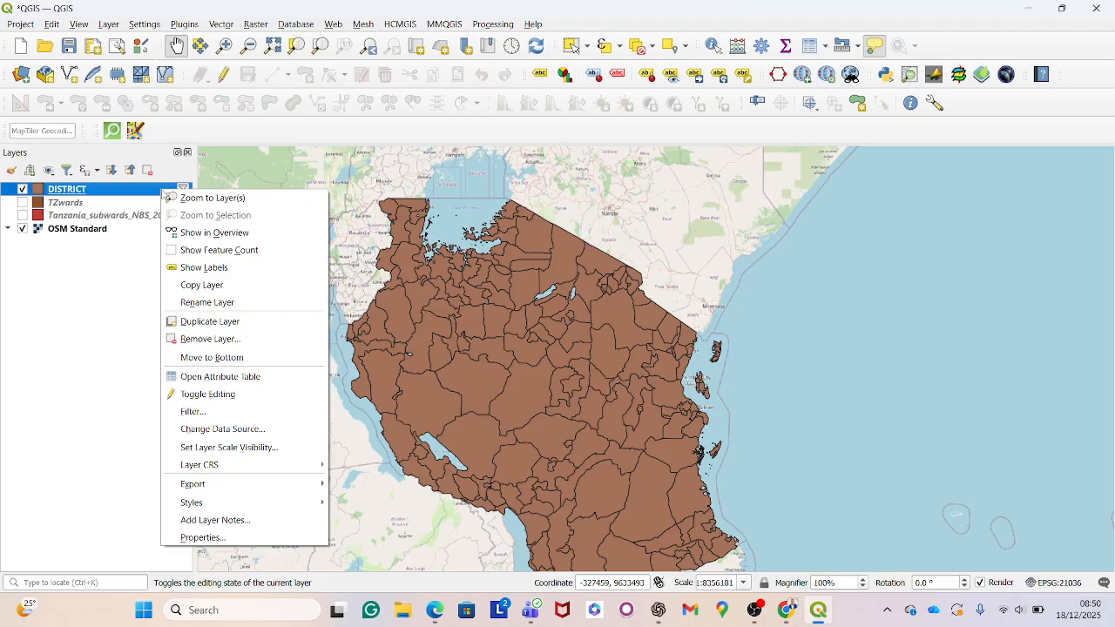
{"action": "left_click", "coordinate": [220, 541]}
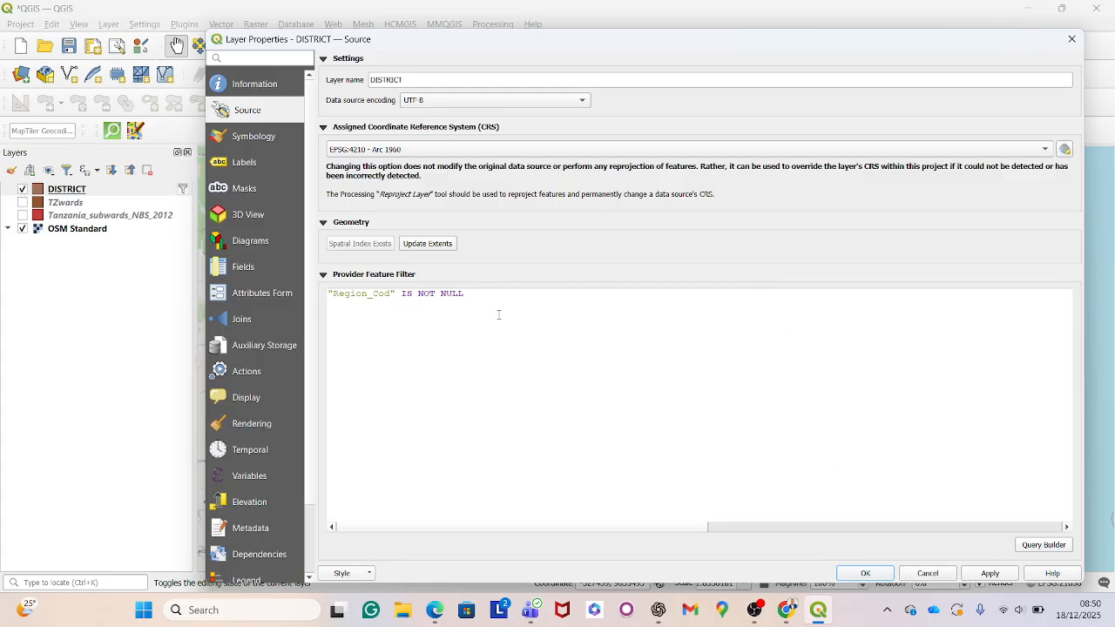
{"action": "left_click_drag", "start_coordinate": [467, 293], "coordinate": [306, 279]}
{"action": "left_click", "coordinate": [669, 371]}
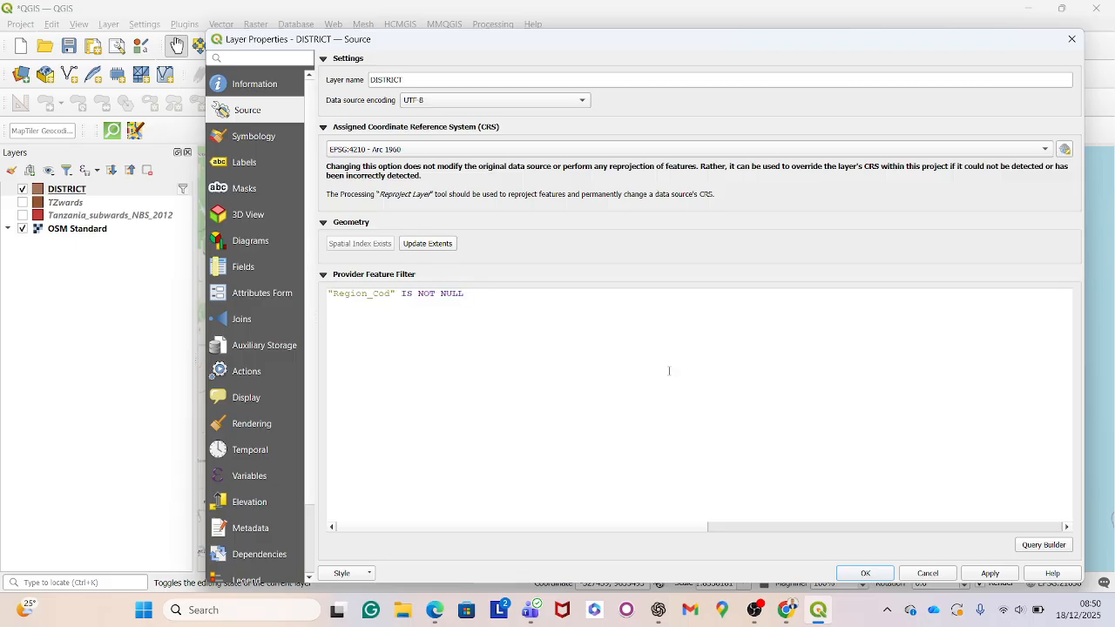
{"action": "left_click", "coordinate": [928, 574]}
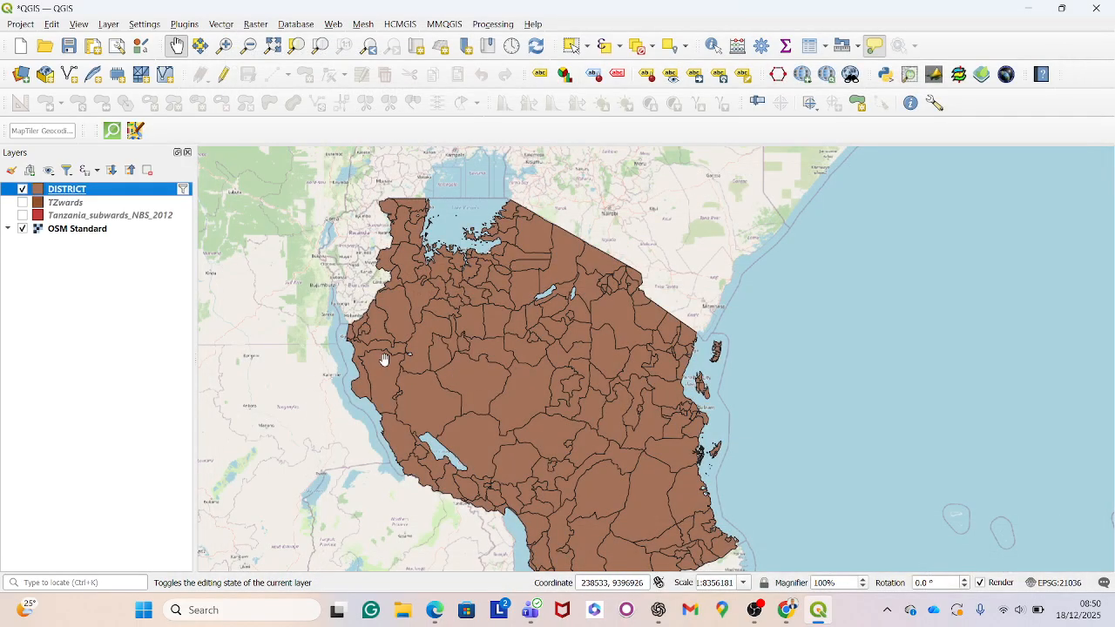
- Test the DISTRICT layer's "Region_Cod" IS NOT NULL filter in the Query Builder and accept it
{"action": "right_click", "coordinate": [149, 195]}
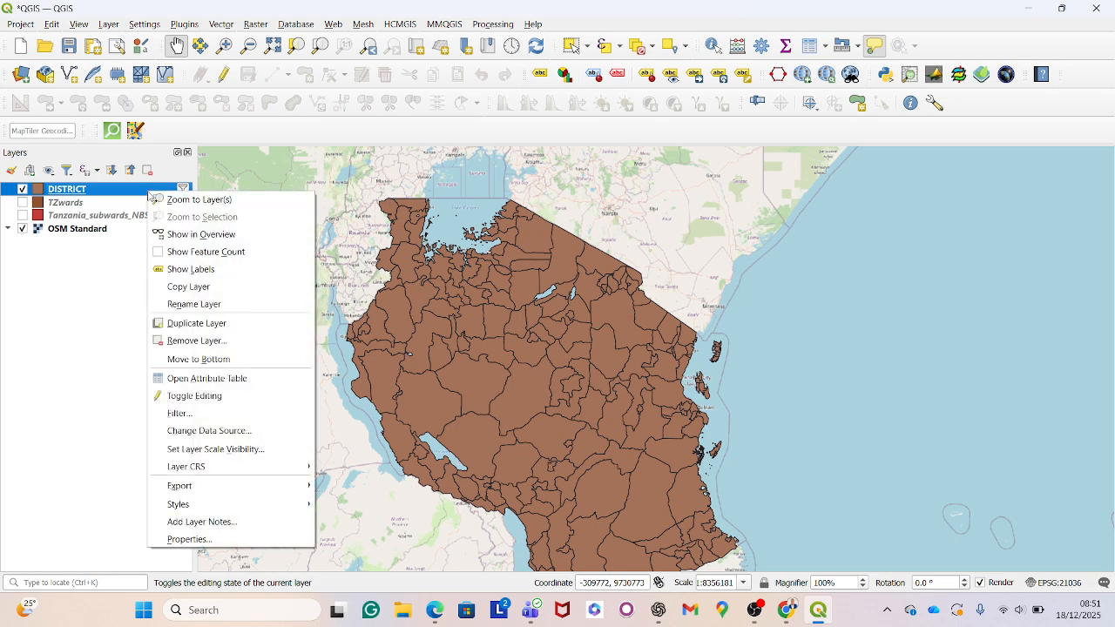
{"action": "left_click", "coordinate": [217, 411]}
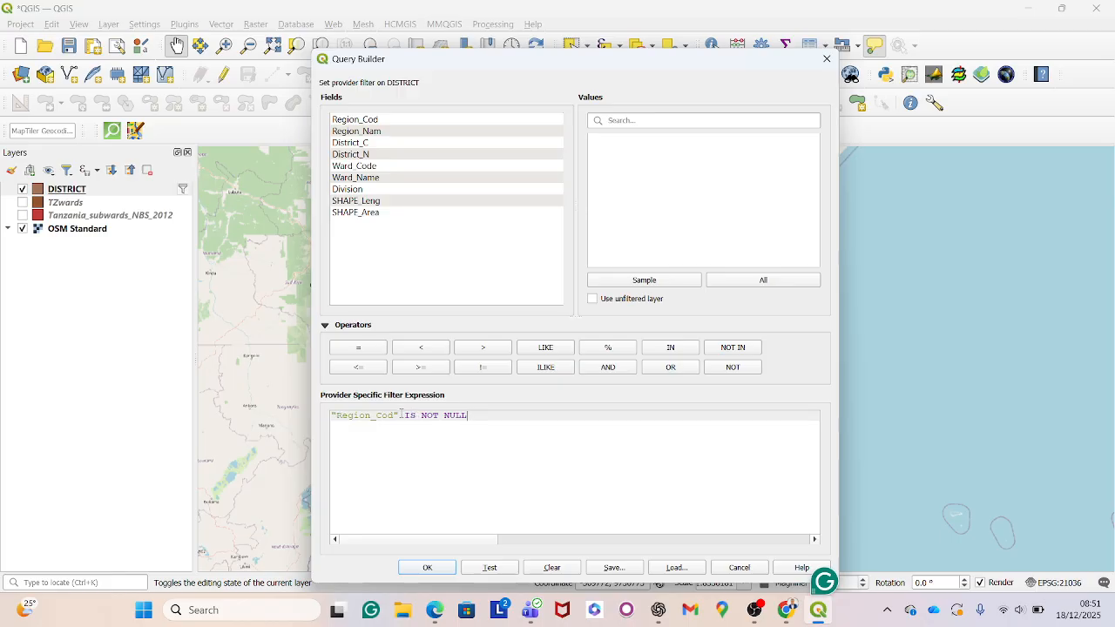
{"action": "left_click", "coordinate": [490, 569]}
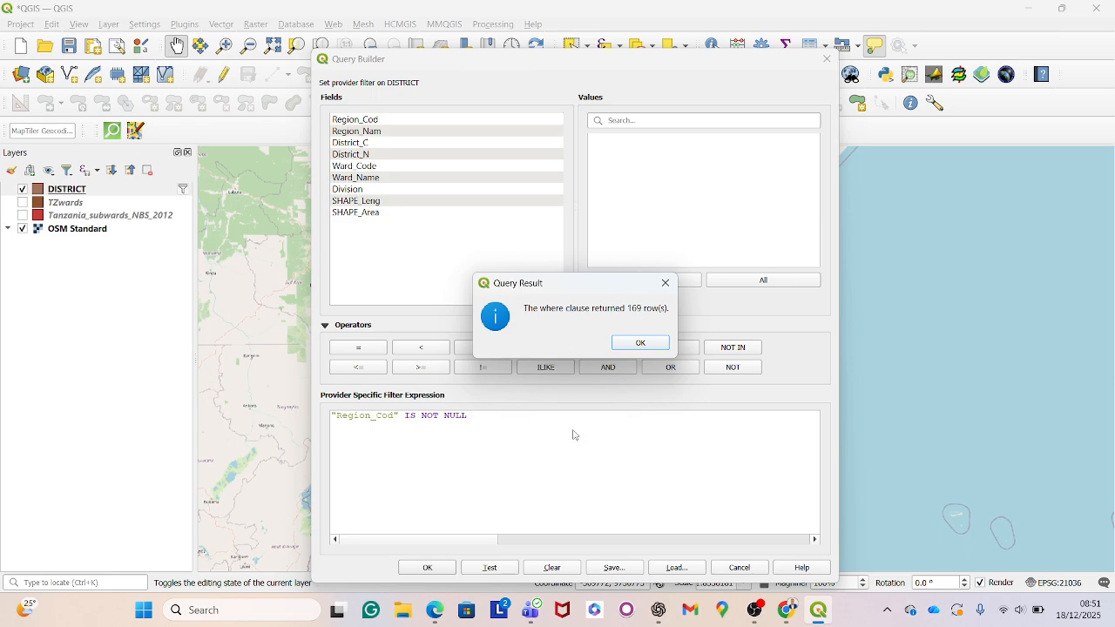
{"action": "left_click", "coordinate": [666, 285]}
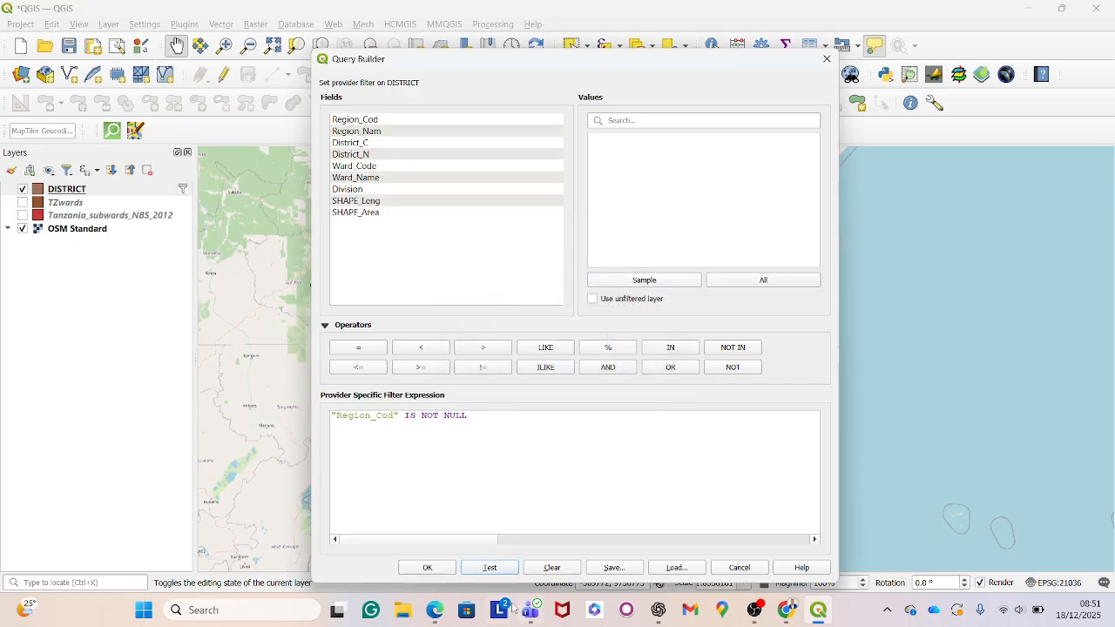
{"action": "left_click", "coordinate": [427, 567]}
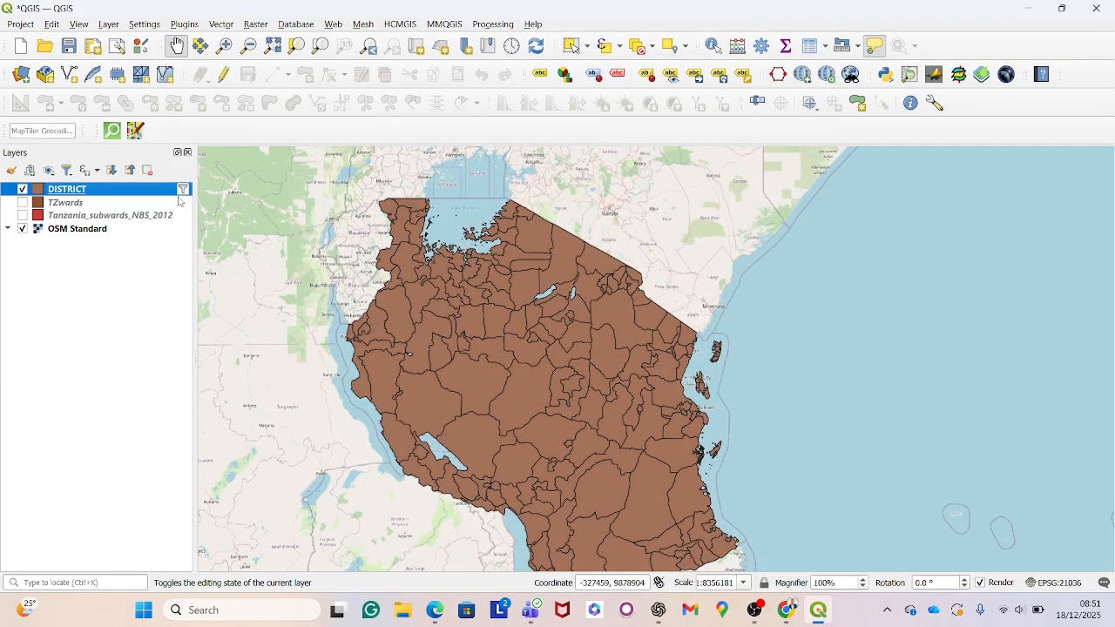
- Review the records in the DISTRICT layer's attribute table from start to end, then close the table
{"action": "right_click", "coordinate": [137, 190]}
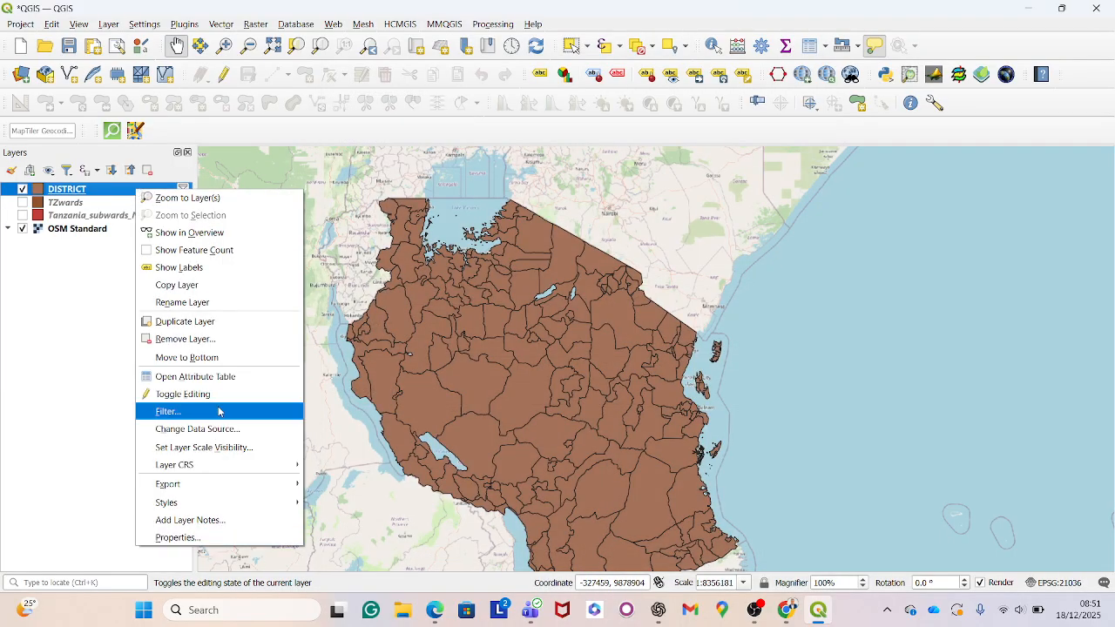
{"action": "left_click", "coordinate": [219, 378]}
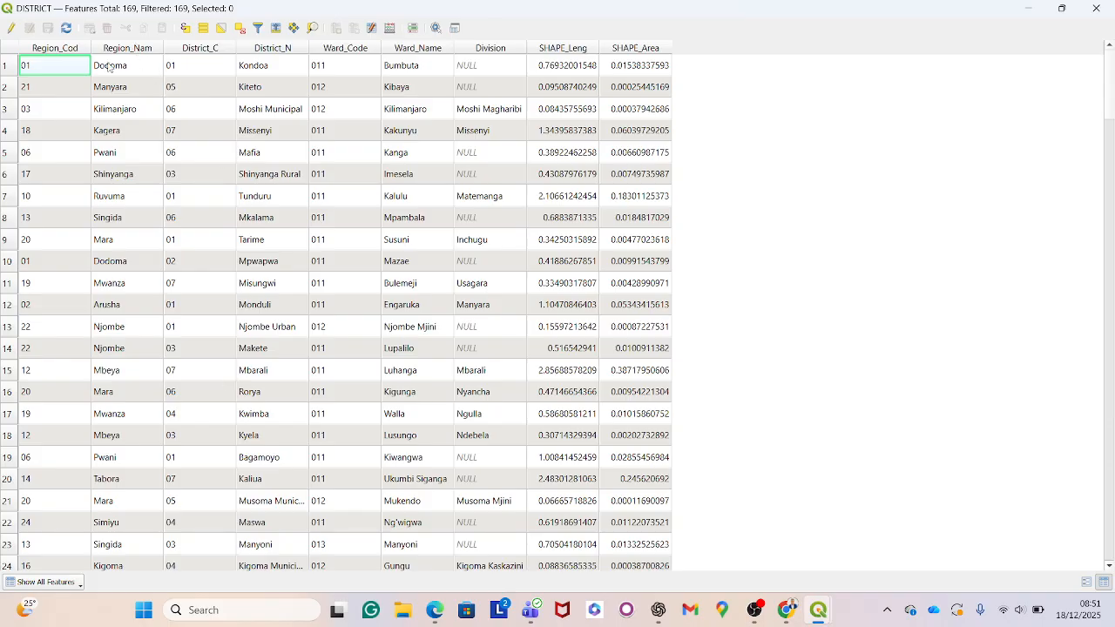
{"action": "scroll", "coordinate": [74, 70], "scroll_direction": "down", "scroll_amount": 18}
{"action": "scroll", "coordinate": [74, 69], "scroll_direction": "down", "scroll_amount": 20}
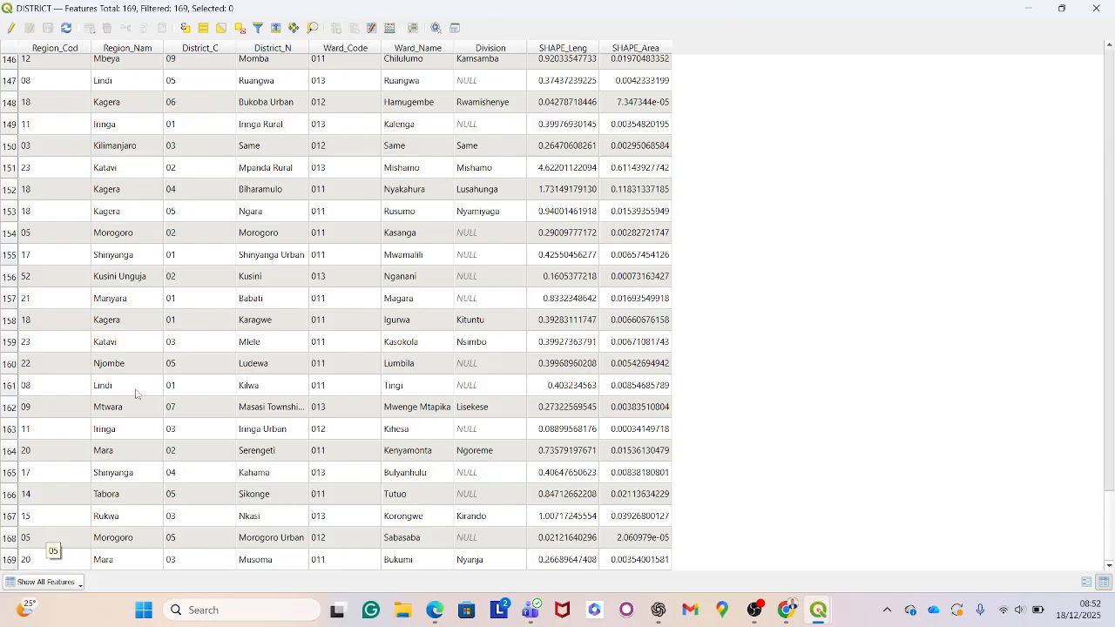
{"action": "scroll", "coordinate": [131, 394], "scroll_direction": "up", "scroll_amount": 15}
{"action": "scroll", "coordinate": [136, 392], "scroll_direction": "up", "scroll_amount": 18}
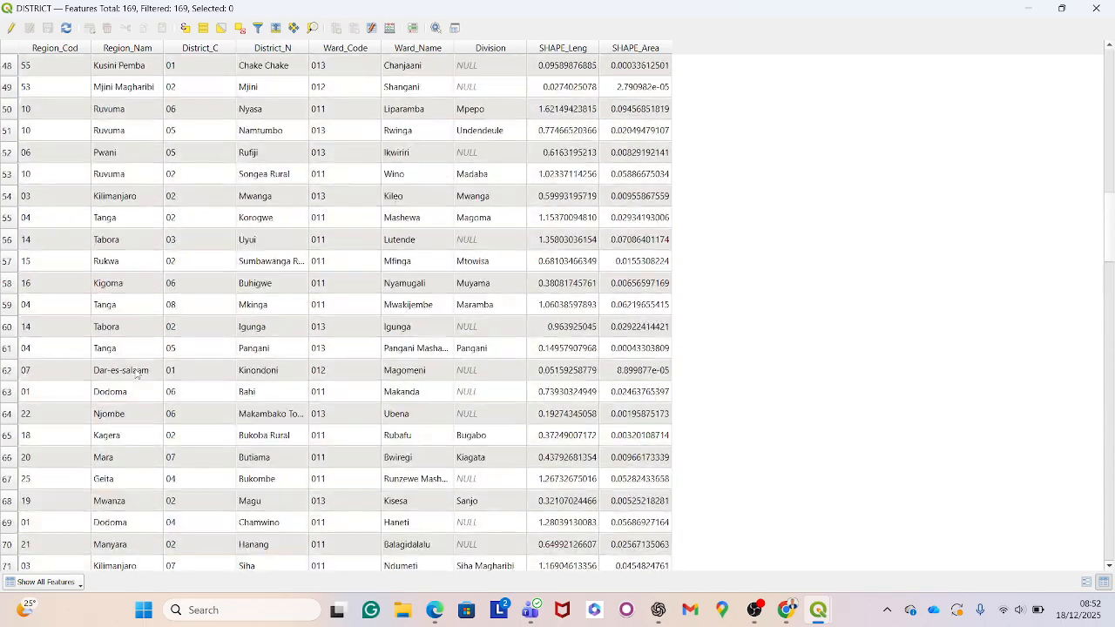
{"action": "left_click", "coordinate": [1096, 8]}
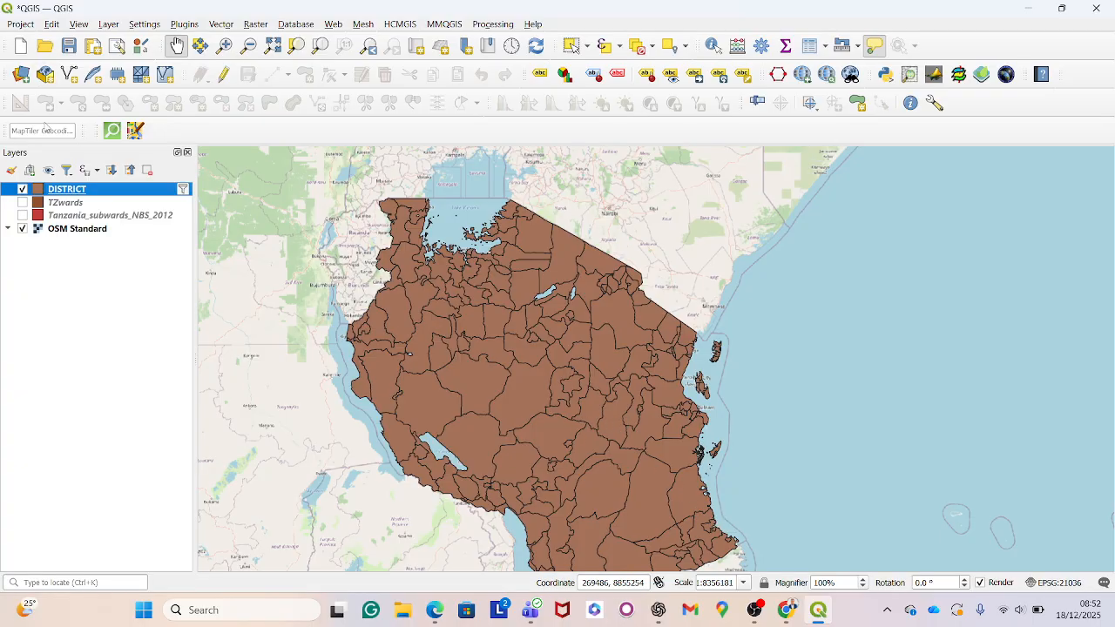
- Change the DISTRICT layer's filter expression to "Region_Cod" IS NULL and test it
{"action": "right_click", "coordinate": [145, 192]}
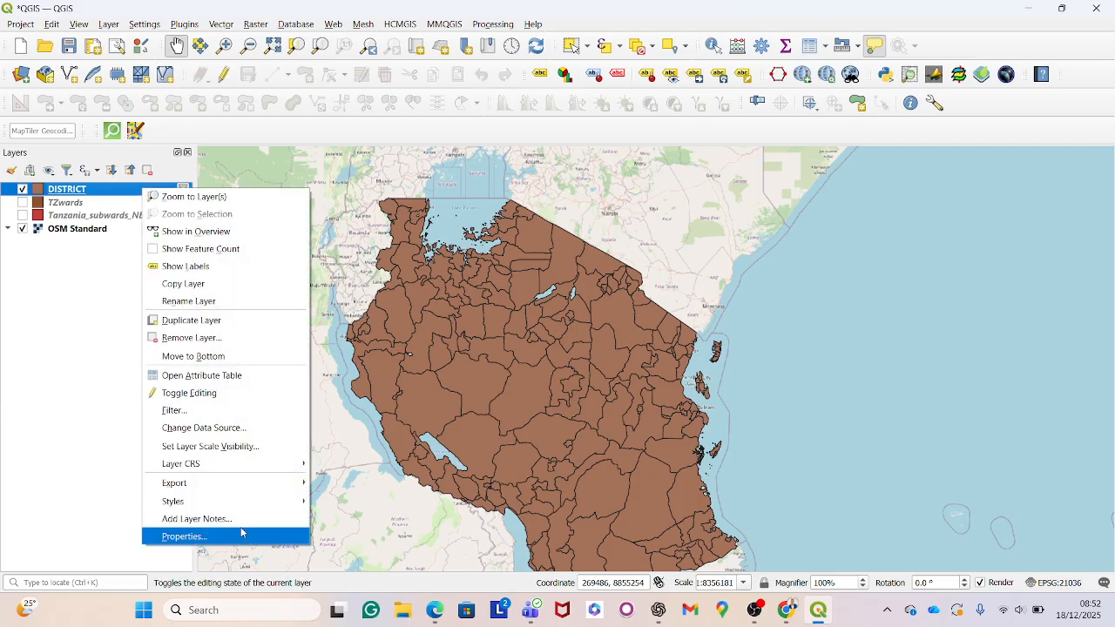
{"action": "left_click", "coordinate": [258, 411]}
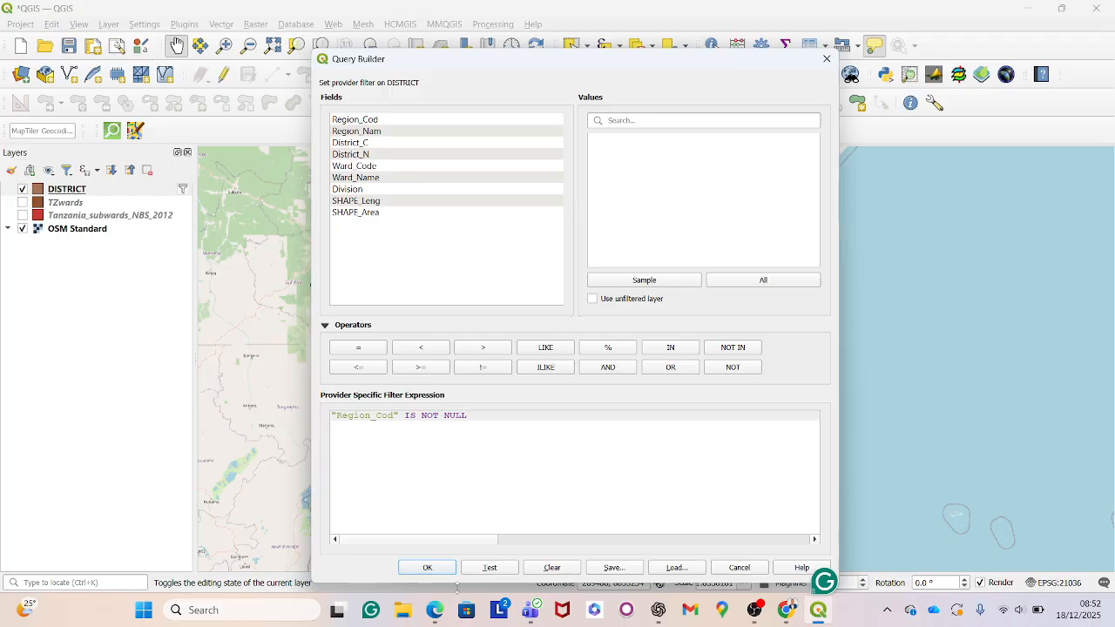
{"action": "key", "text": "BackSpace"}
{"action": "key", "text": "BackSpace"}
{"action": "key", "text": "BackSpace"}
{"action": "key", "text": "BackSpace"}
{"action": "key", "text": "BackSpace"}
{"action": "left_click", "coordinate": [487, 568]}
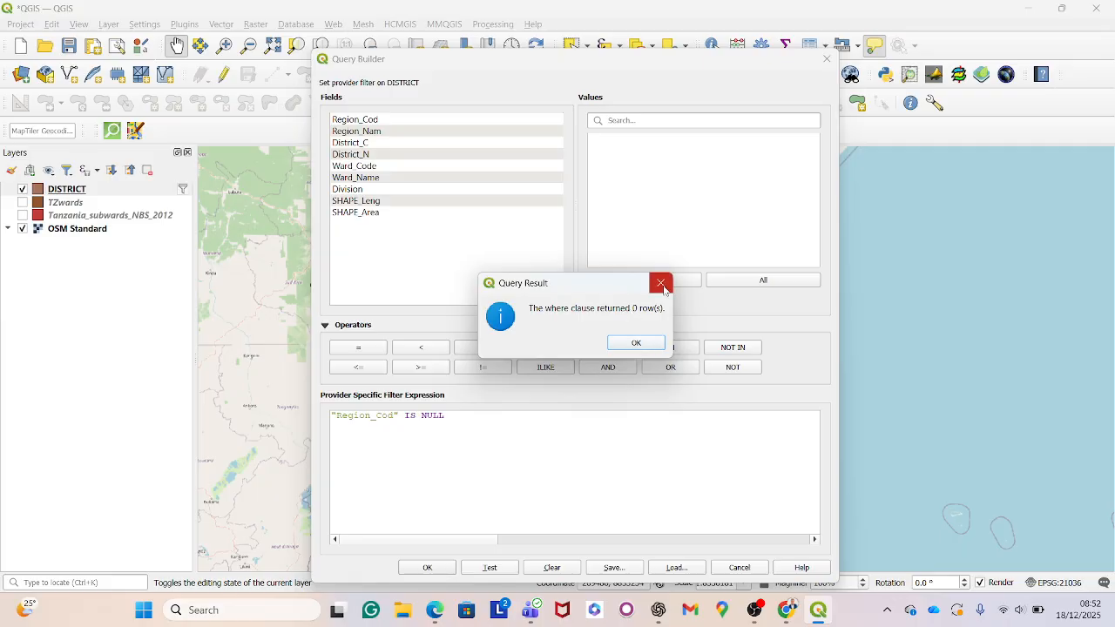
{"action": "left_click", "coordinate": [652, 343]}
- Reinsert NOT before NULL in the filter expression so it reads "Region_Cod" IS NOT NULL
{"action": "left_click", "coordinate": [420, 415]}
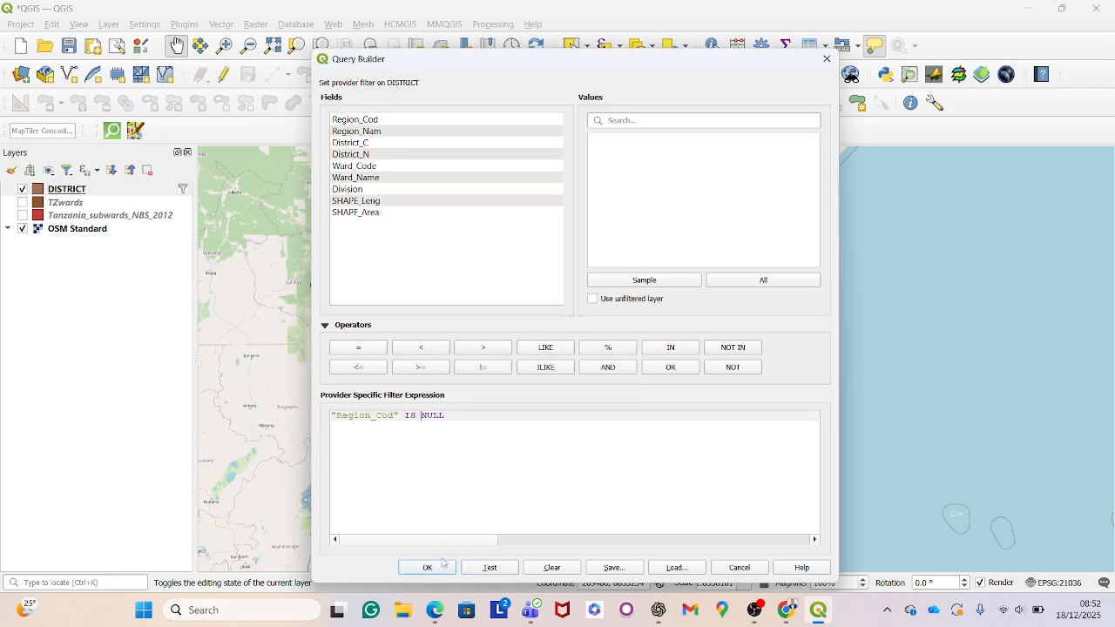
{"action": "type", "text": "N"}
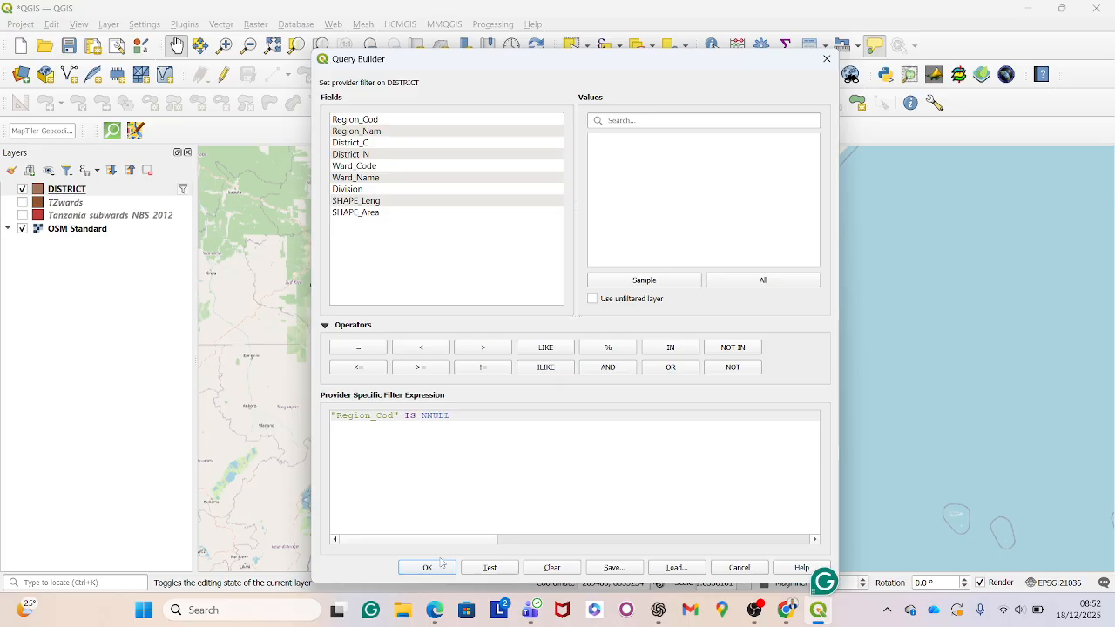
{"action": "type", "text": "OT"}
- Clear the whole provider filter expression in the Query Builder
{"action": "key", "text": "BackSpace"}
{"action": "key", "text": "BackSpace"}
{"action": "key", "text": "BackSpace"}
{"action": "key", "text": "BackSpace"}
{"action": "key", "text": "BackSpace"}
{"action": "key", "text": "BackSpace"}
{"action": "key", "text": "BackSpace"}
{"action": "key", "text": "BackSpace"}
{"action": "key", "text": "BackSpace"}
{"action": "key", "text": "BackSpace"}
{"action": "key", "text": "BackSpace"}
{"action": "key", "text": "BackSpace"}
{"action": "key", "text": "BackSpace"}
{"action": "key", "text": "BackSpace"}
{"action": "key", "text": "BackSpace"}
{"action": "key", "text": "BackSpace"}
{"action": "key", "text": "BackSpace"}
{"action": "key", "text": "BackSpace"}
{"action": "key", "text": "BackSpace"}
{"action": "key", "text": "BackSpace"}
{"action": "key", "text": "BackSpace"}
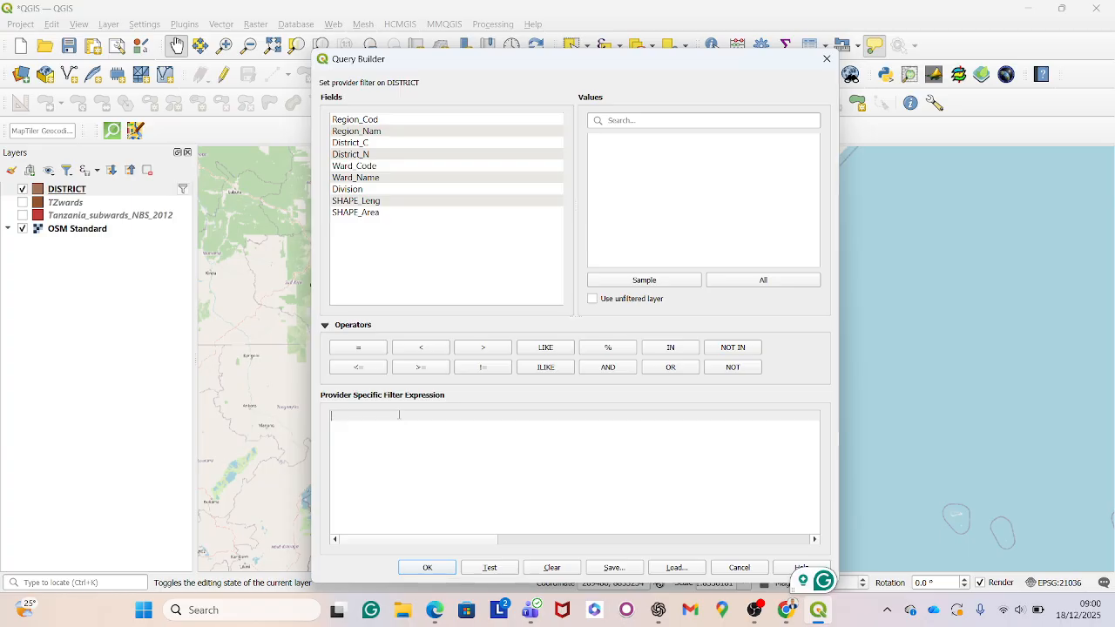
- Enter the filter expression "Region_Nam" LIKE 'Dar%' for the DISTRICT layer
{"action": "type", "text": "\"Re"}
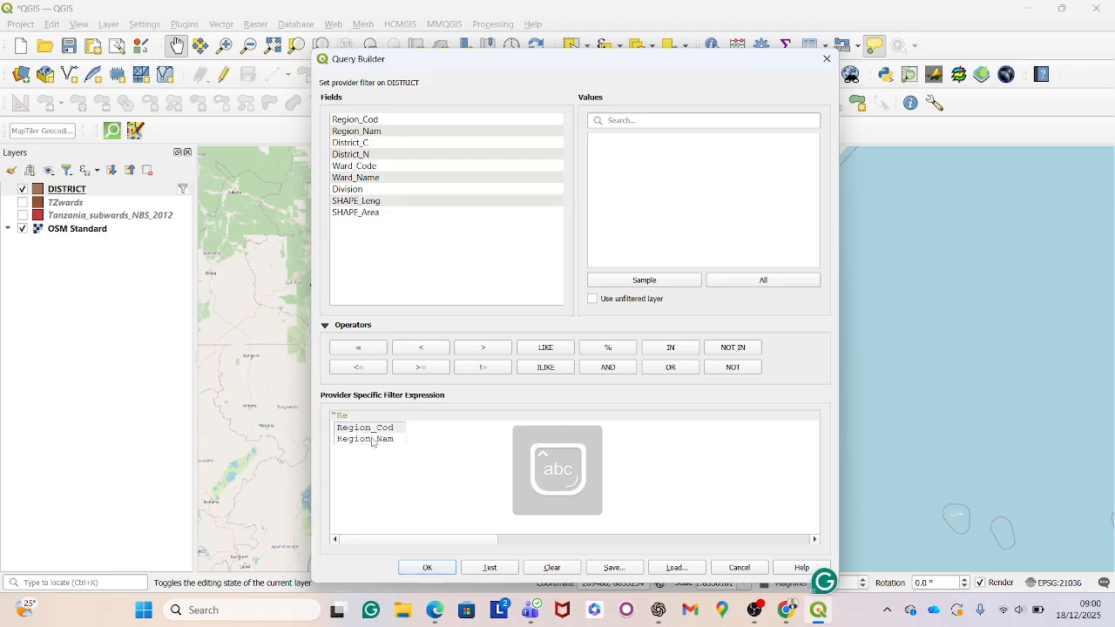
{"action": "double_click", "coordinate": [369, 439]}
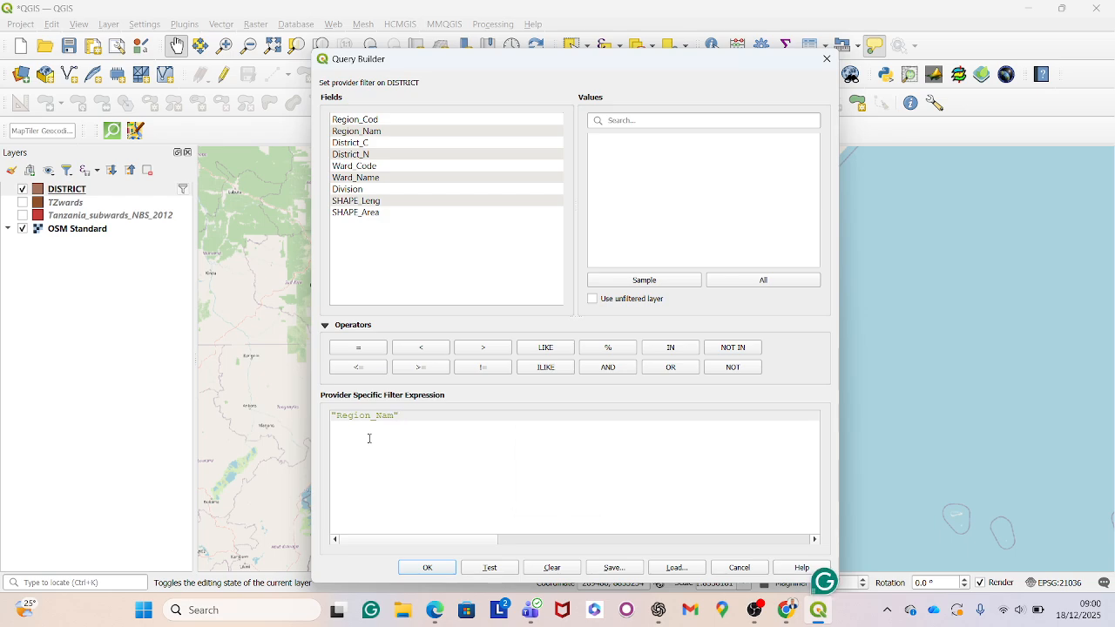
{"action": "key", "text": "Caps_Lock"}
{"action": "type", "text": "LIK"}
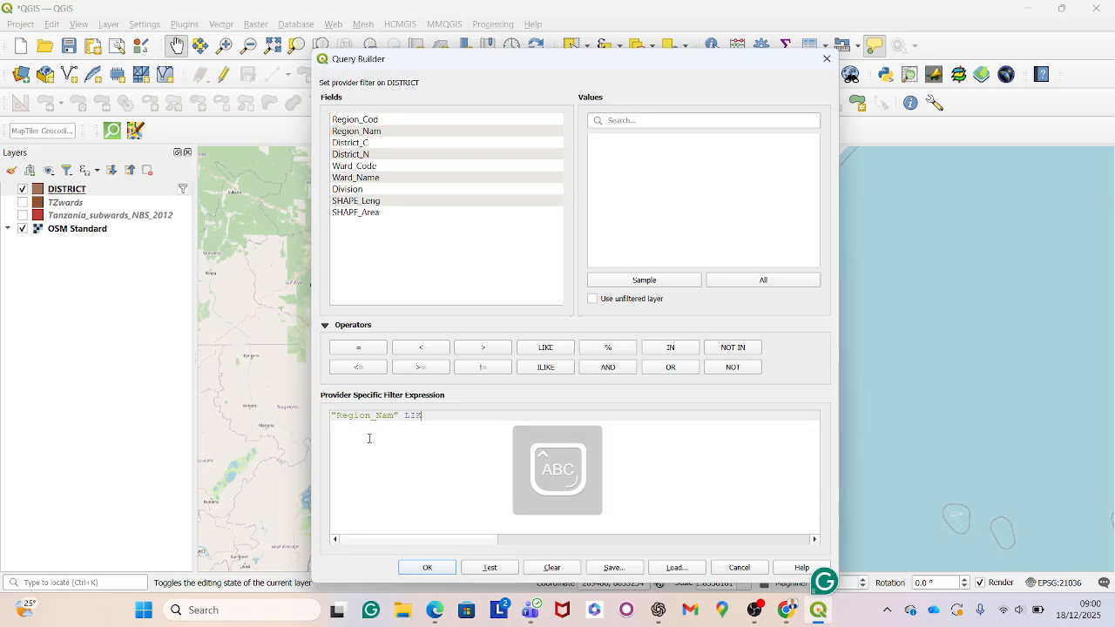
{"action": "type", "text": "E"}
{"action": "key", "text": "Caps_Lock"}
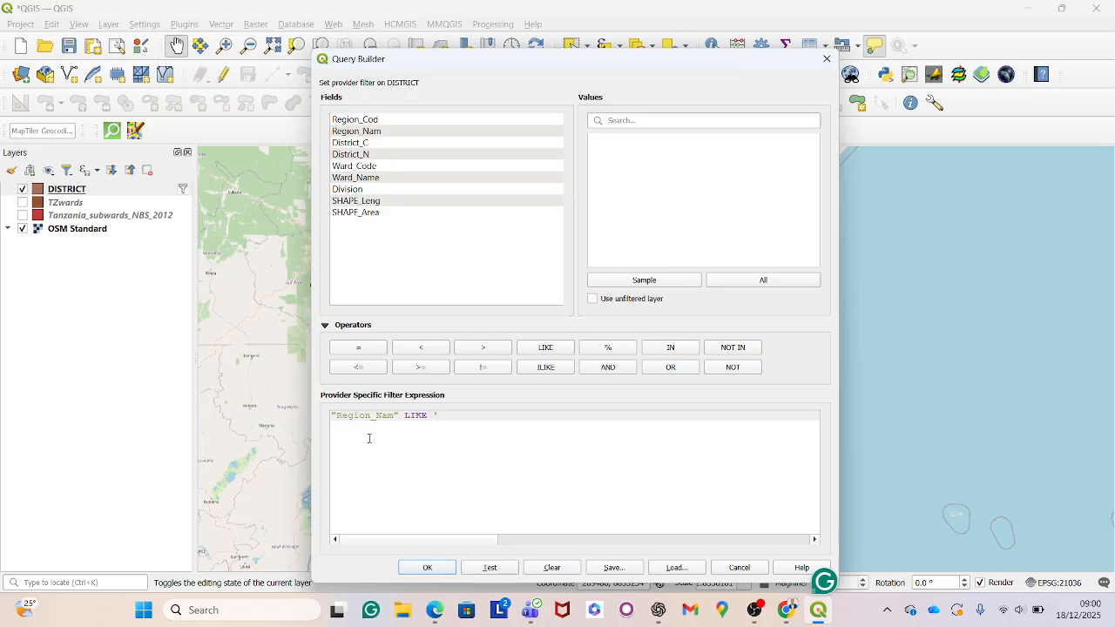
{"action": "type", "text": "Dar"}
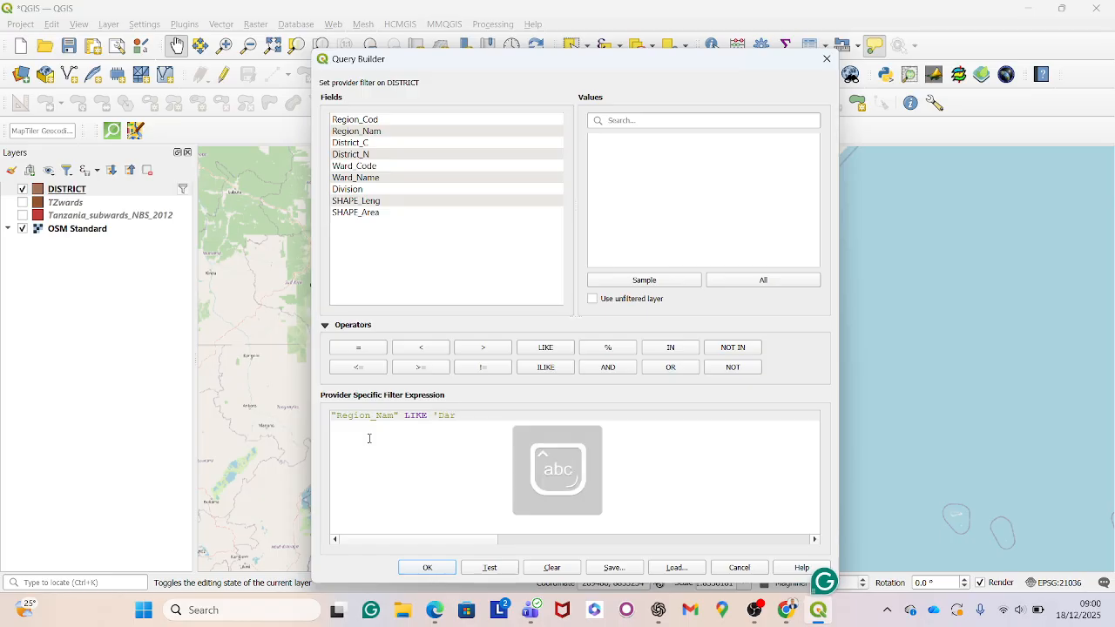
{"action": "type", "text": "%"}
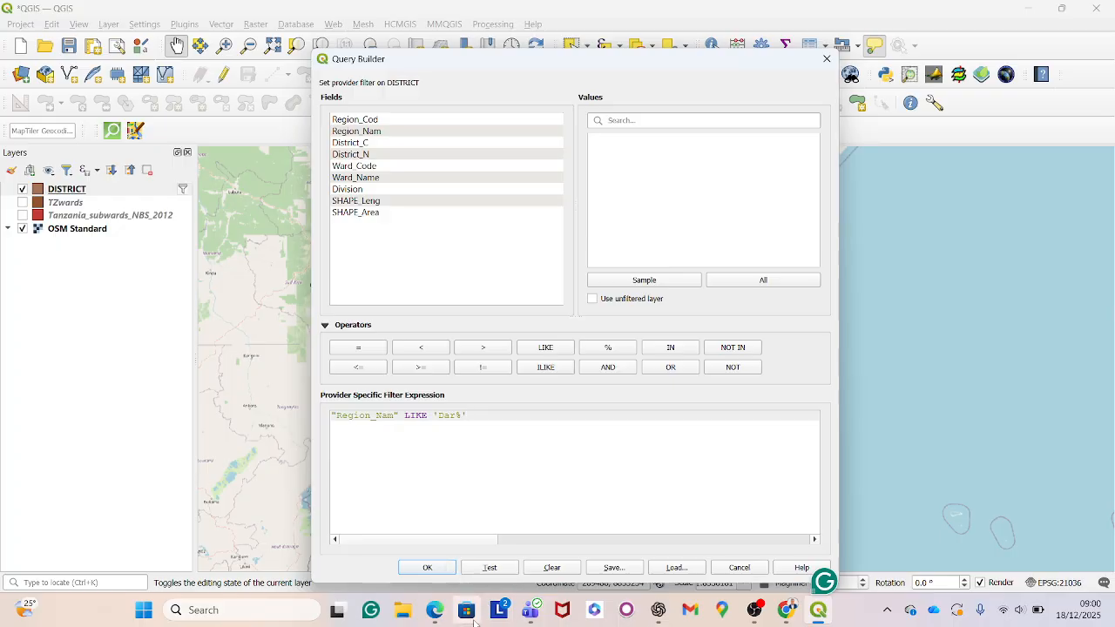
- Test the "Region_Nam" LIKE 'Dar%' filter and apply it to the DISTRICT layer
{"action": "left_click", "coordinate": [493, 567]}
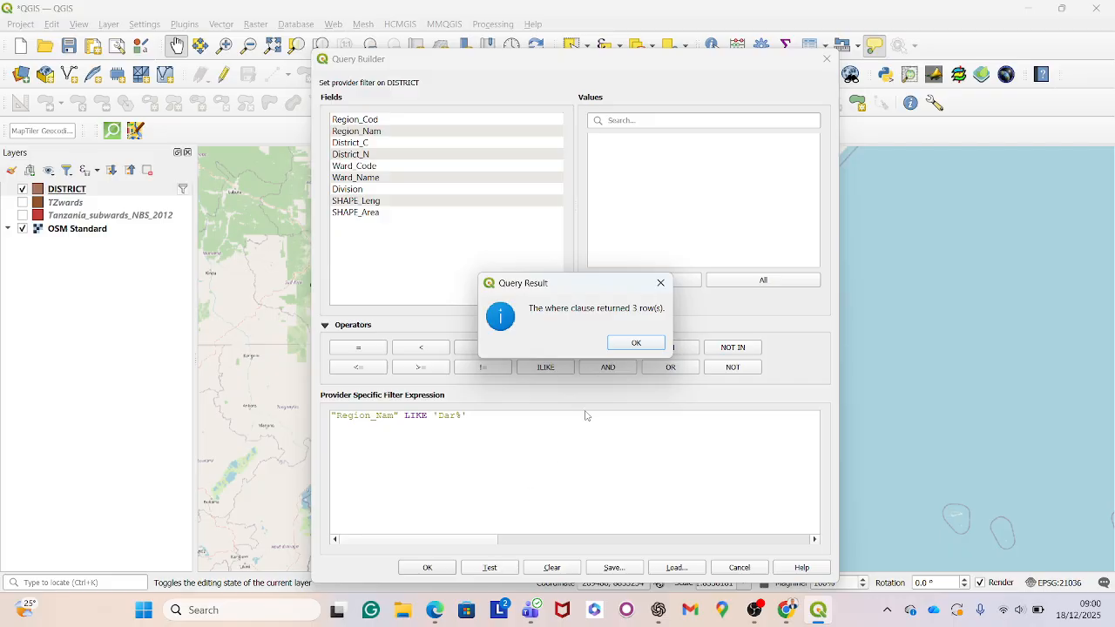
{"action": "left_click", "coordinate": [639, 345]}
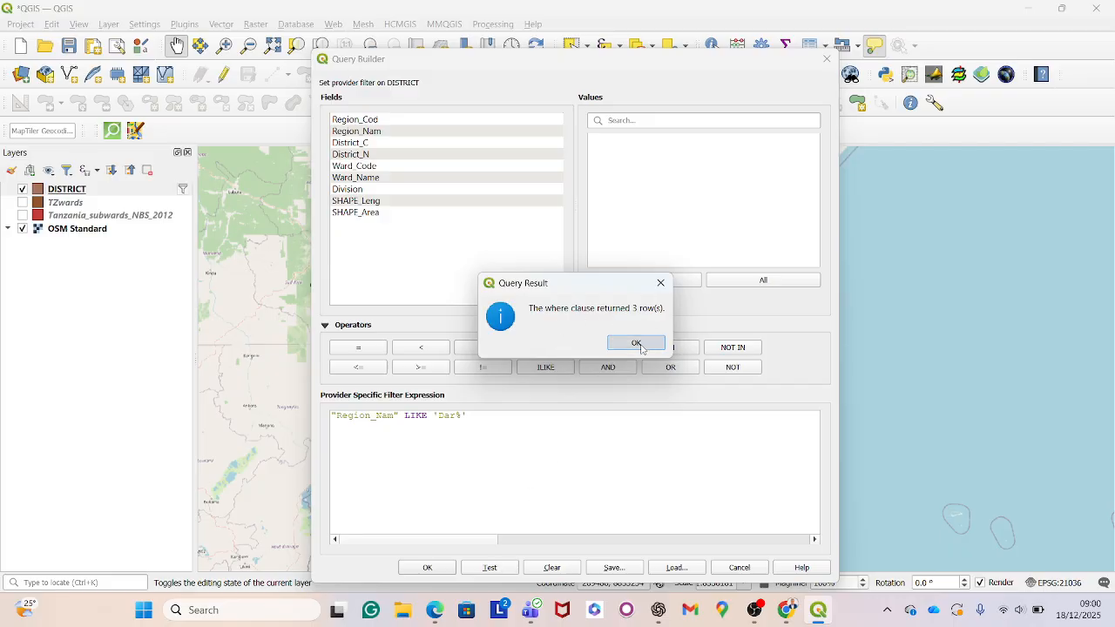
{"action": "left_click", "coordinate": [428, 568]}
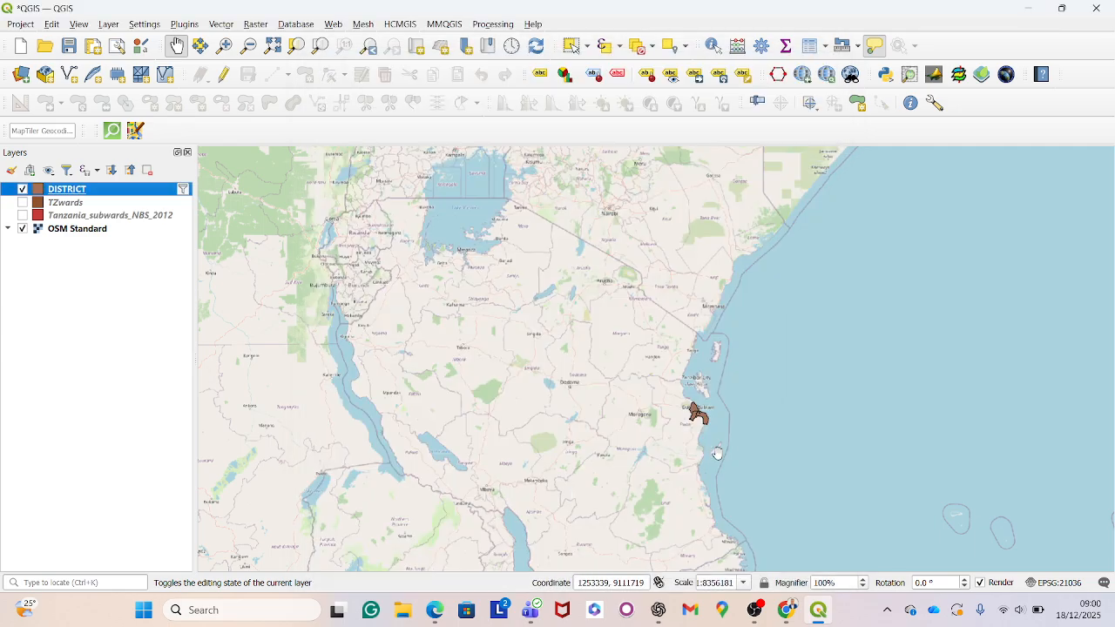
- Examine the filtered districts around Dar es Salaam on the map at a closer scale
{"action": "scroll", "coordinate": [717, 453], "scroll_direction": "up", "scroll_amount": 3}
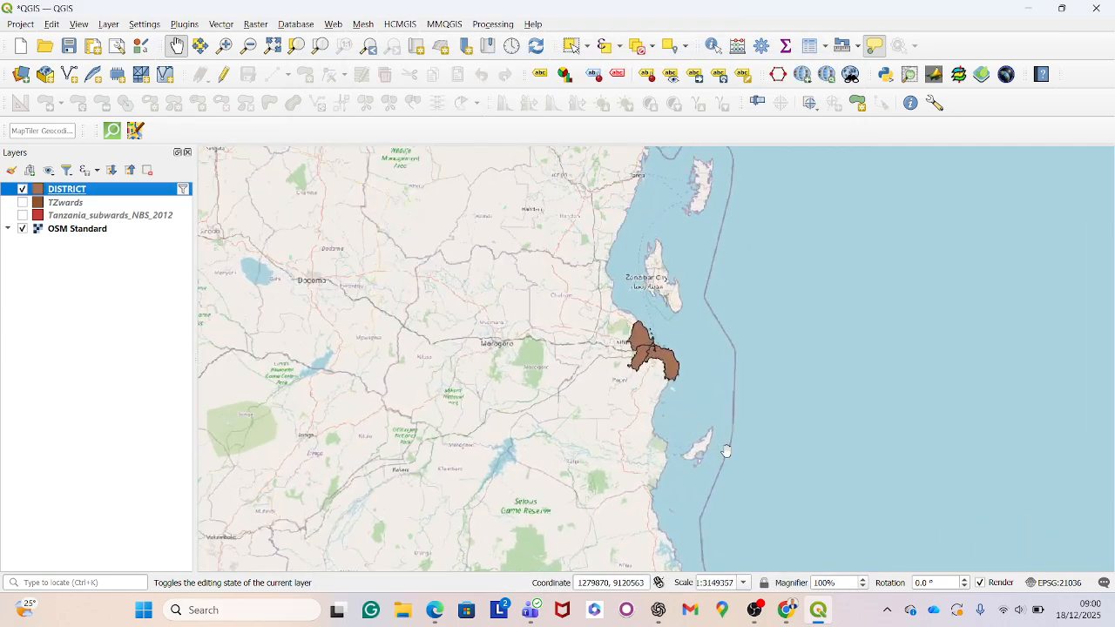
{"action": "scroll", "coordinate": [726, 452], "scroll_direction": "up", "scroll_amount": 3}
{"action": "scroll", "coordinate": [525, 341], "scroll_direction": "up", "scroll_amount": 3}
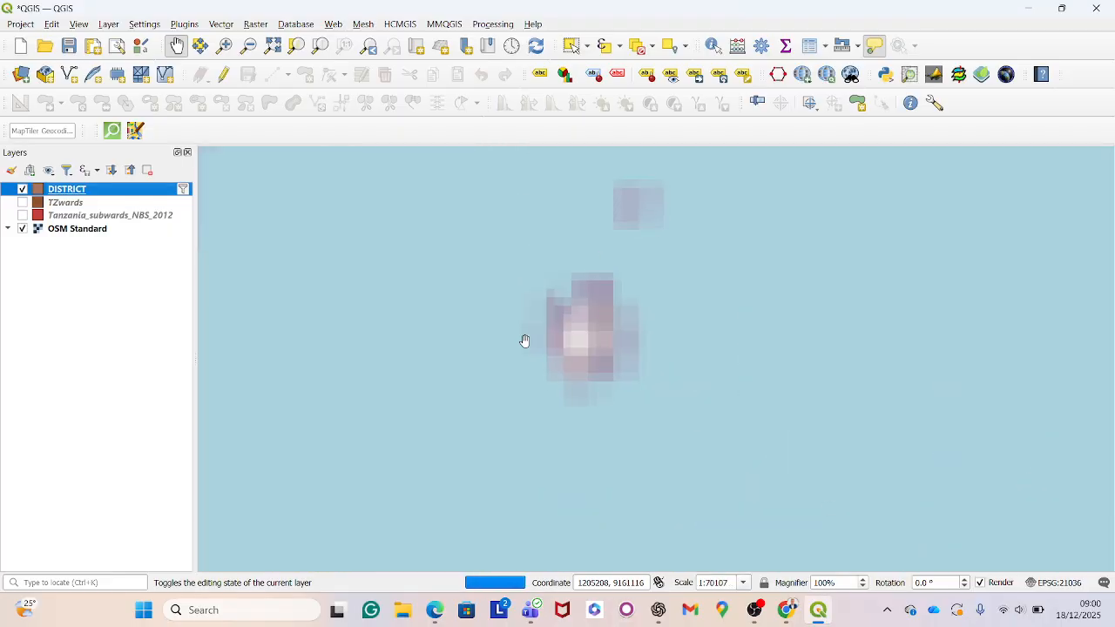
{"action": "scroll", "coordinate": [525, 341], "scroll_direction": "down", "scroll_amount": 3}
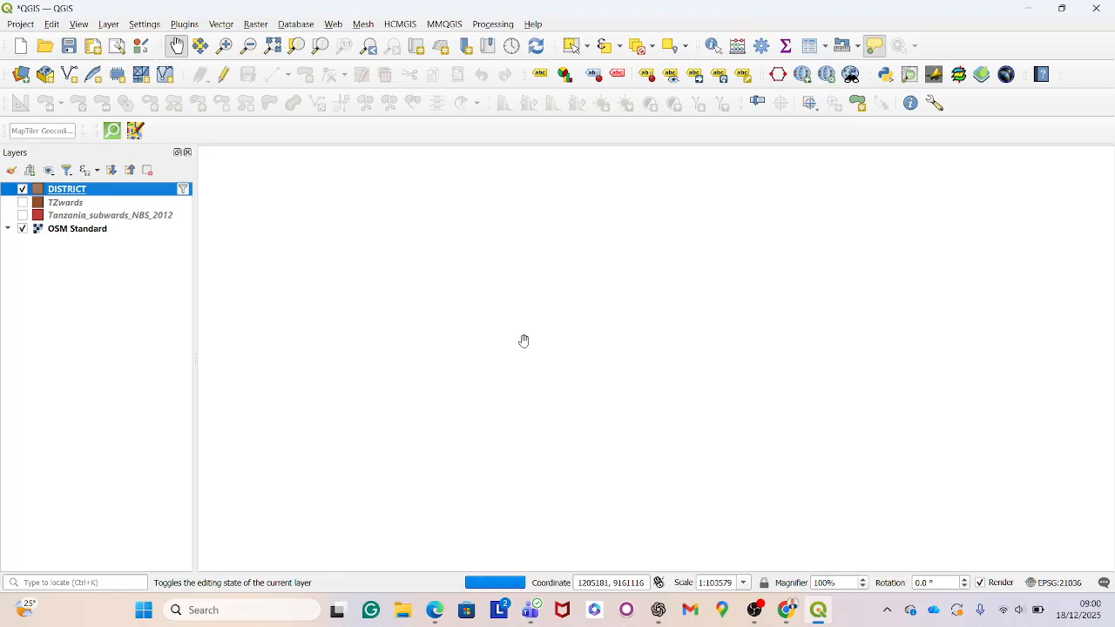
{"action": "scroll", "coordinate": [525, 335], "scroll_direction": "down", "scroll_amount": 5}
{"action": "scroll", "coordinate": [527, 253], "scroll_direction": "up", "scroll_amount": 4}
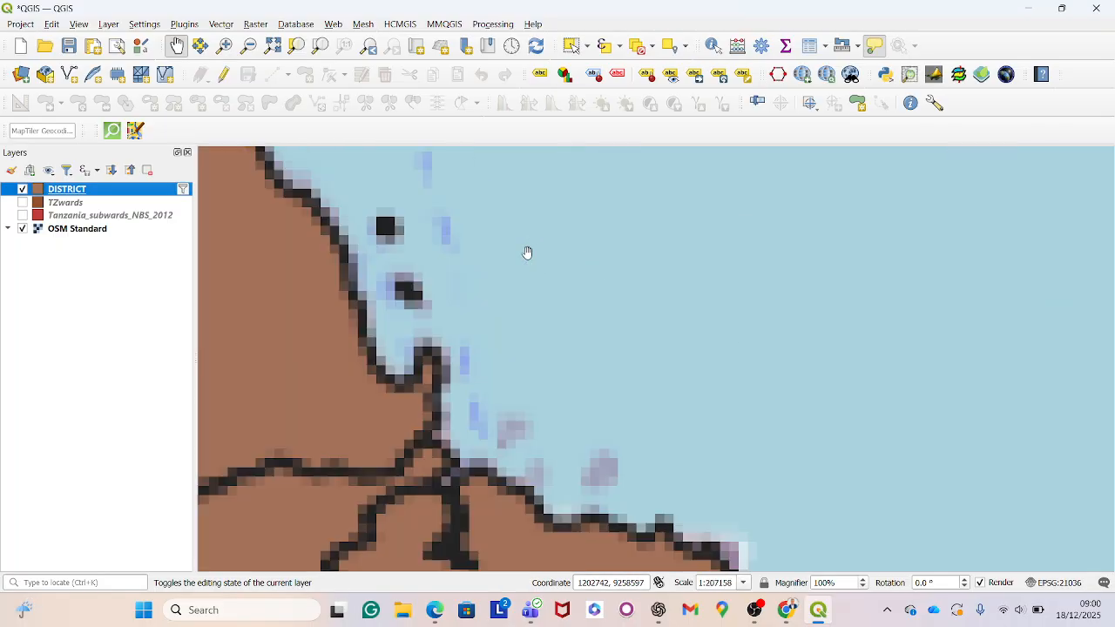
{"action": "scroll", "coordinate": [524, 283], "scroll_direction": "down", "scroll_amount": 2}
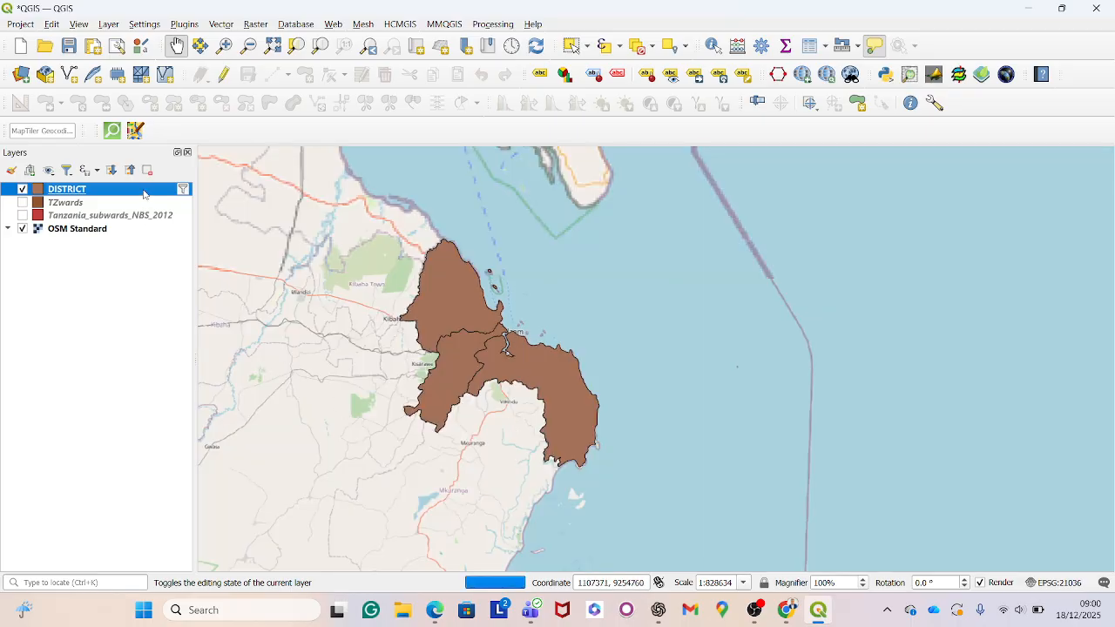
- Change the DISTRICT layer's filter expression to "Region_Nam" LIKE 'Iringa%'
{"action": "right_click", "coordinate": [144, 194]}
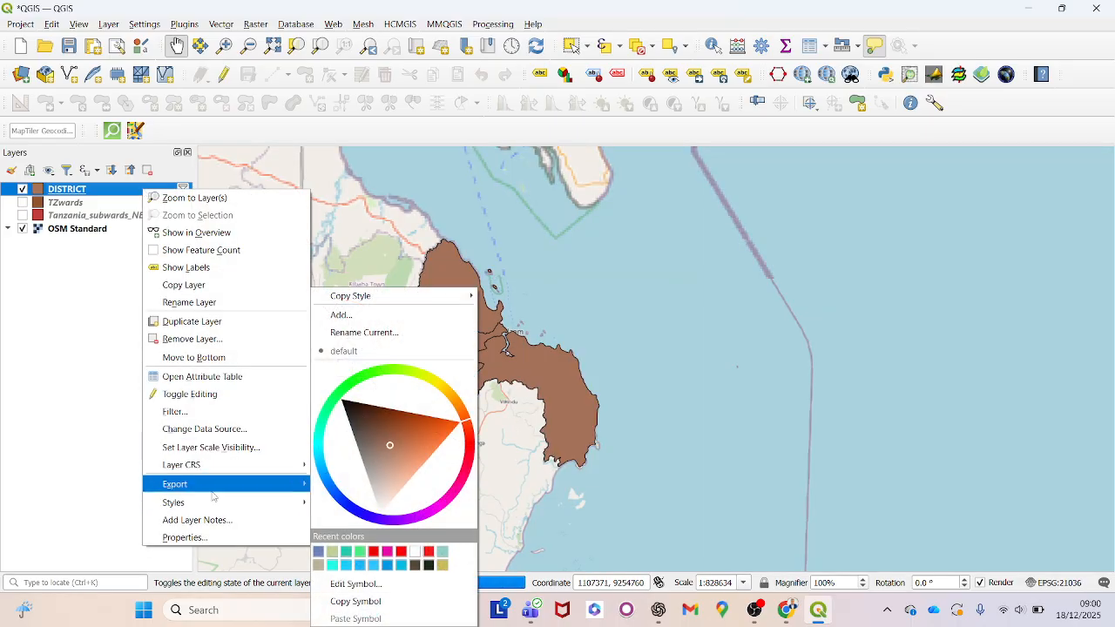
{"action": "left_click", "coordinate": [175, 411]}
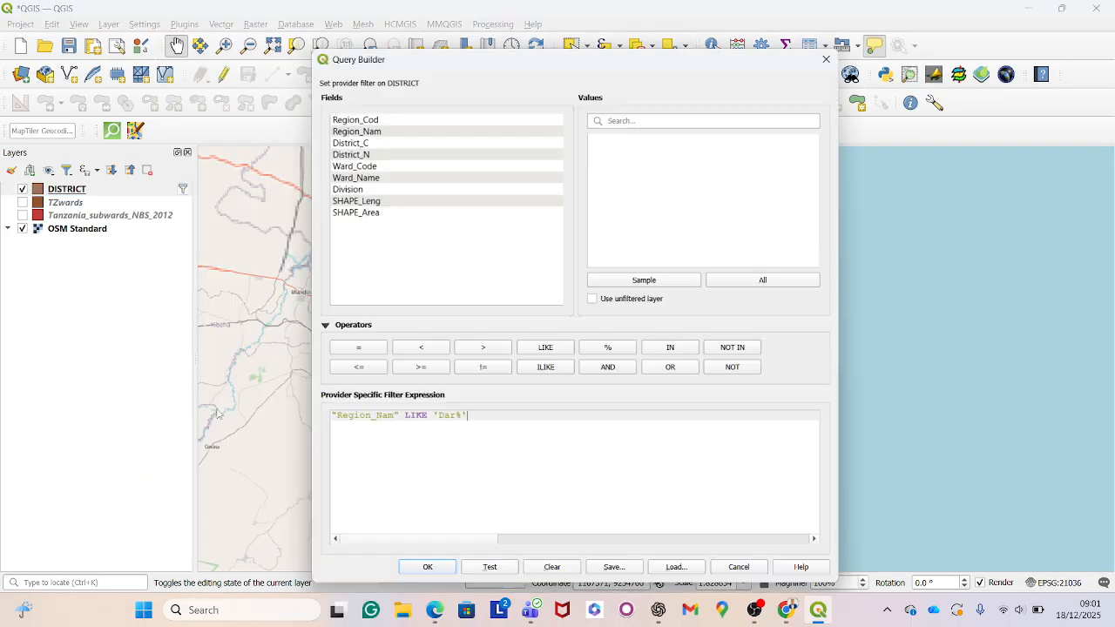
{"action": "left_click", "coordinate": [461, 412]}
{"action": "key", "text": "BackSpace"}
{"action": "key", "text": "BackSpace"}
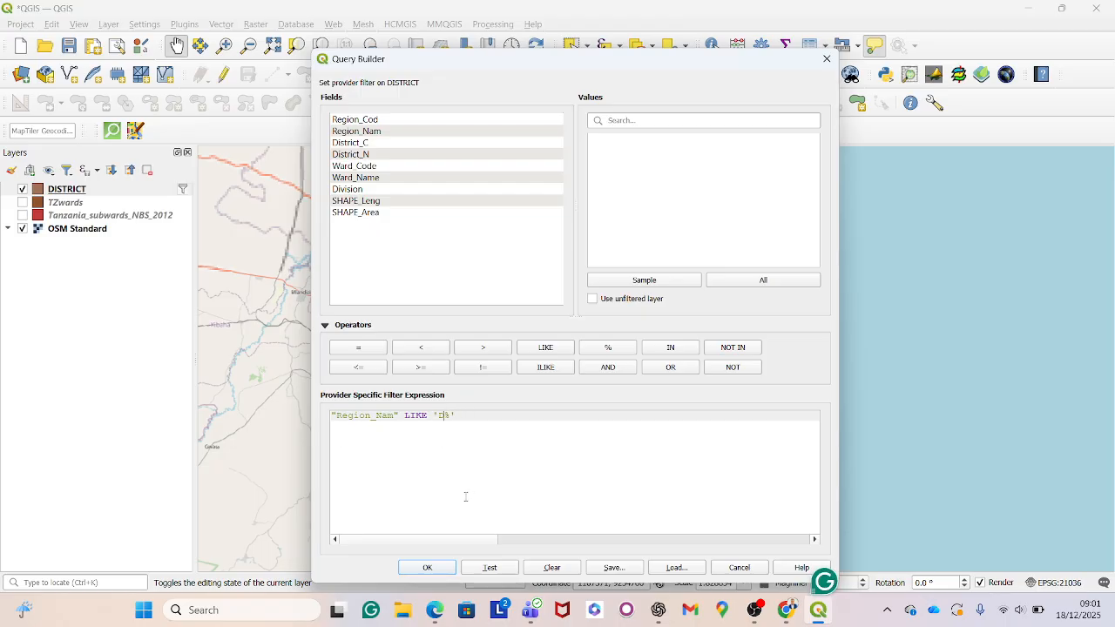
{"action": "key", "text": "BackSpace"}
{"action": "key", "text": "Caps_Lock"}
{"action": "type", "text": "I"}
{"action": "key", "text": "Caps_Lock"}
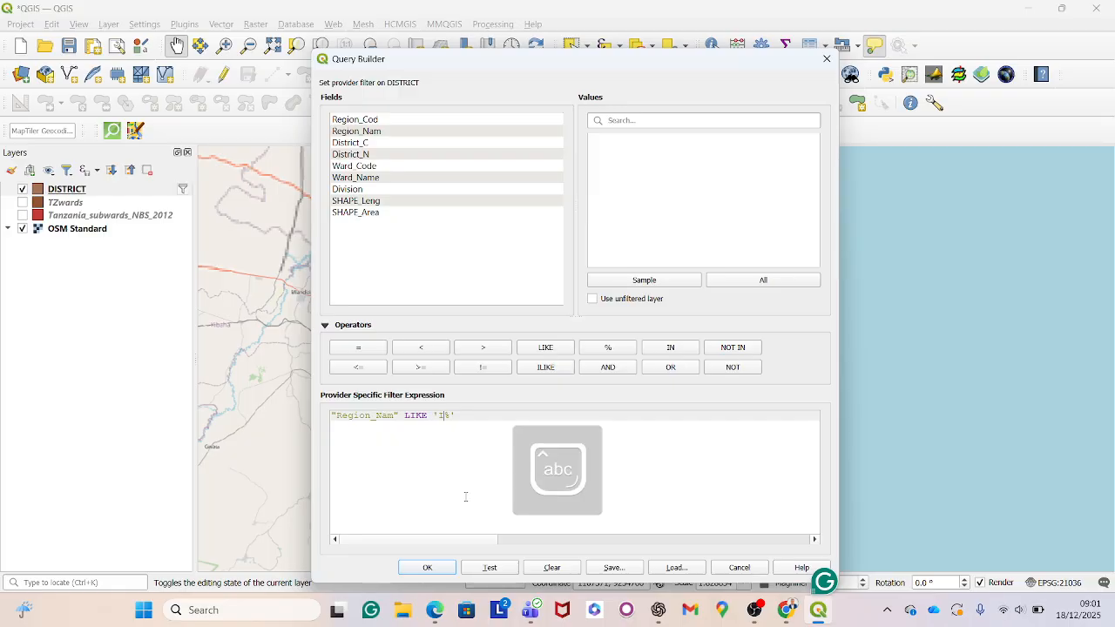
{"action": "type", "text": "ringa"}
- Apply the Iringa filter to the DISTRICT layer and inspect the filtered districts on the map
{"action": "mouse_move", "coordinate": [494, 580]}
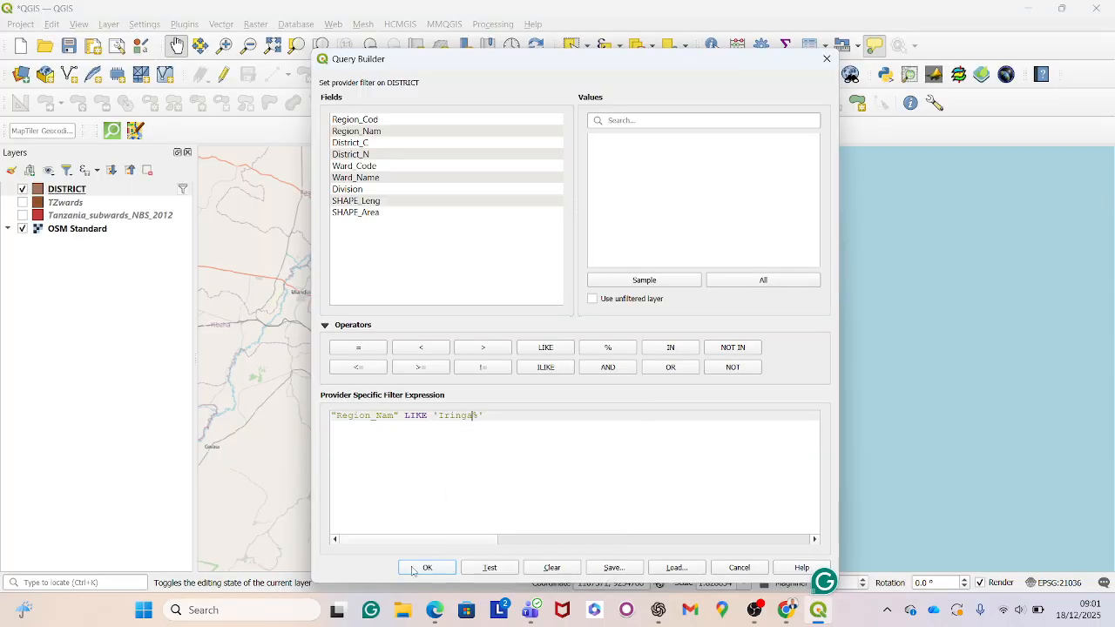
{"action": "left_click", "coordinate": [426, 569]}
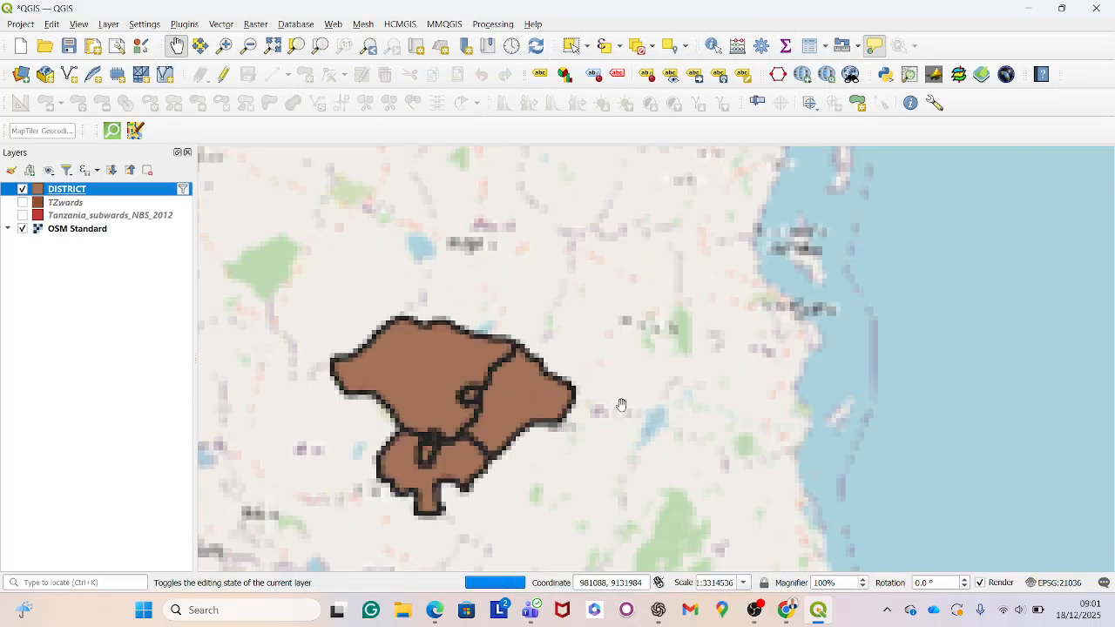
{"action": "scroll", "coordinate": [477, 418], "scroll_direction": "up", "scroll_amount": 2}
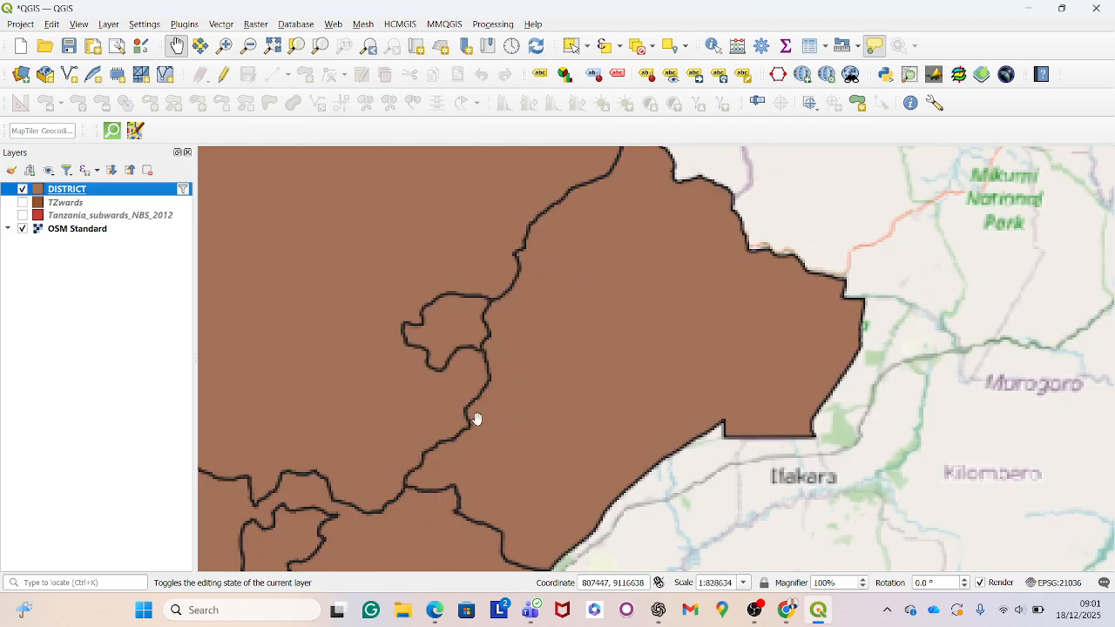
{"action": "scroll", "coordinate": [545, 373], "scroll_direction": "down", "scroll_amount": 2}
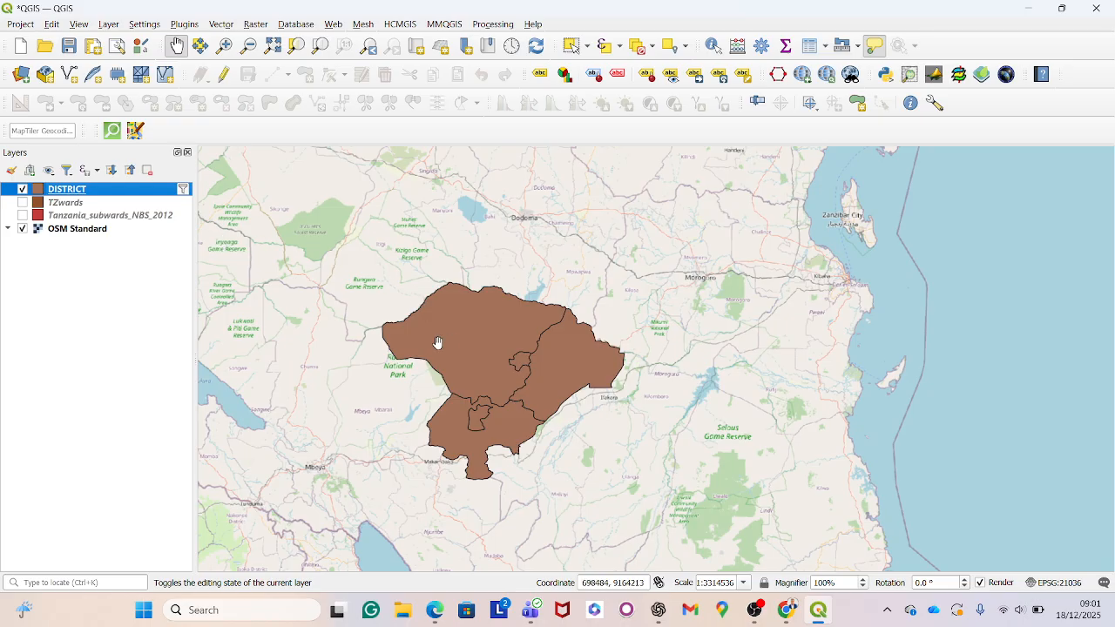
{"action": "mouse_move", "coordinate": [437, 343]}
- Replace the DISTRICT layer's filter expression with only the field name "Region_Cod"
{"action": "right_click", "coordinate": [142, 191]}
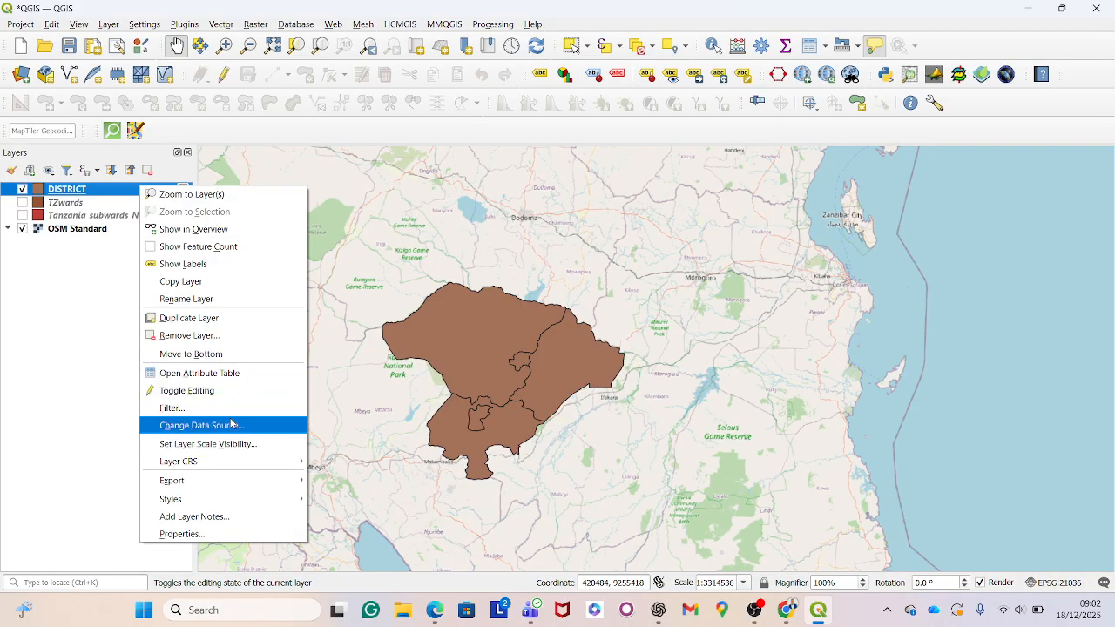
{"action": "left_click", "coordinate": [172, 408]}
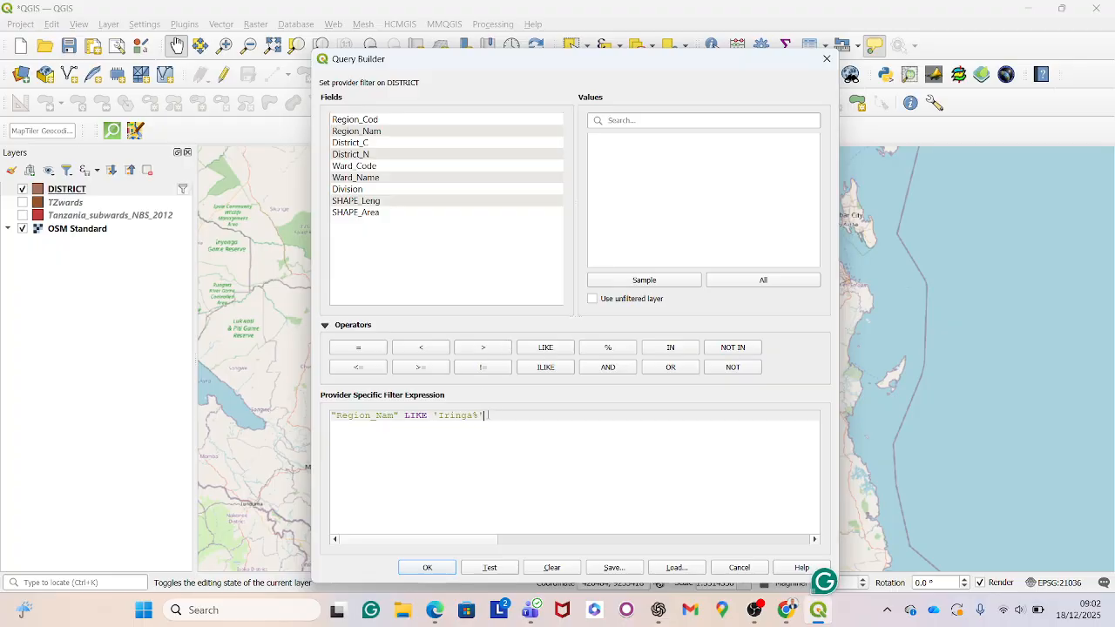
{"action": "left_click_drag", "start_coordinate": [488, 415], "coordinate": [400, 415]}
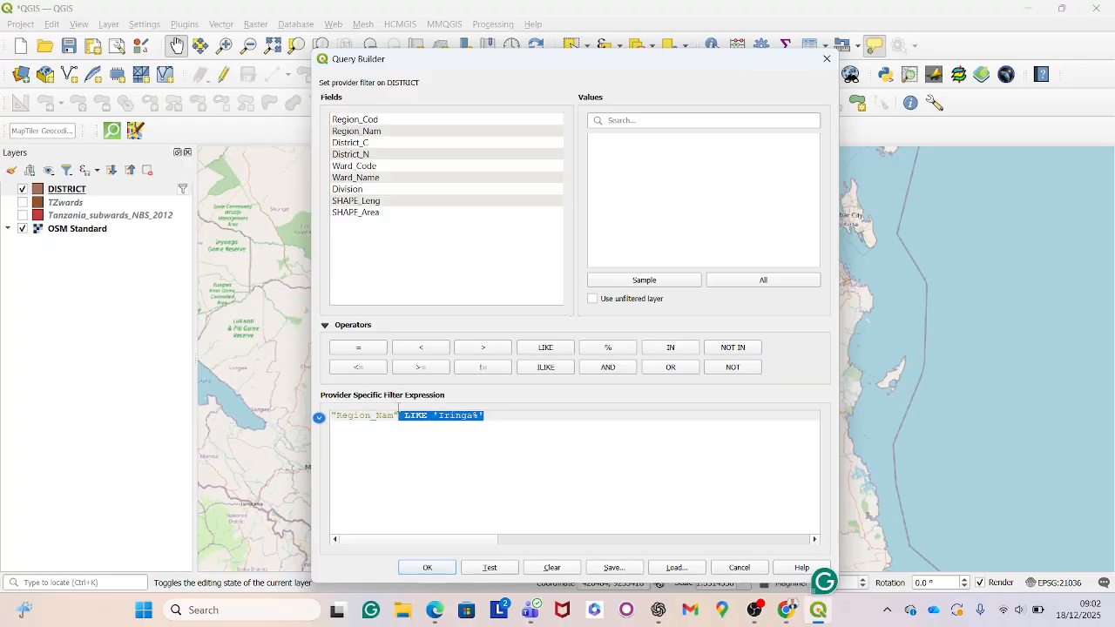
{"action": "mouse_move", "coordinate": [530, 620]}
{"action": "key", "text": "BackSpace"}
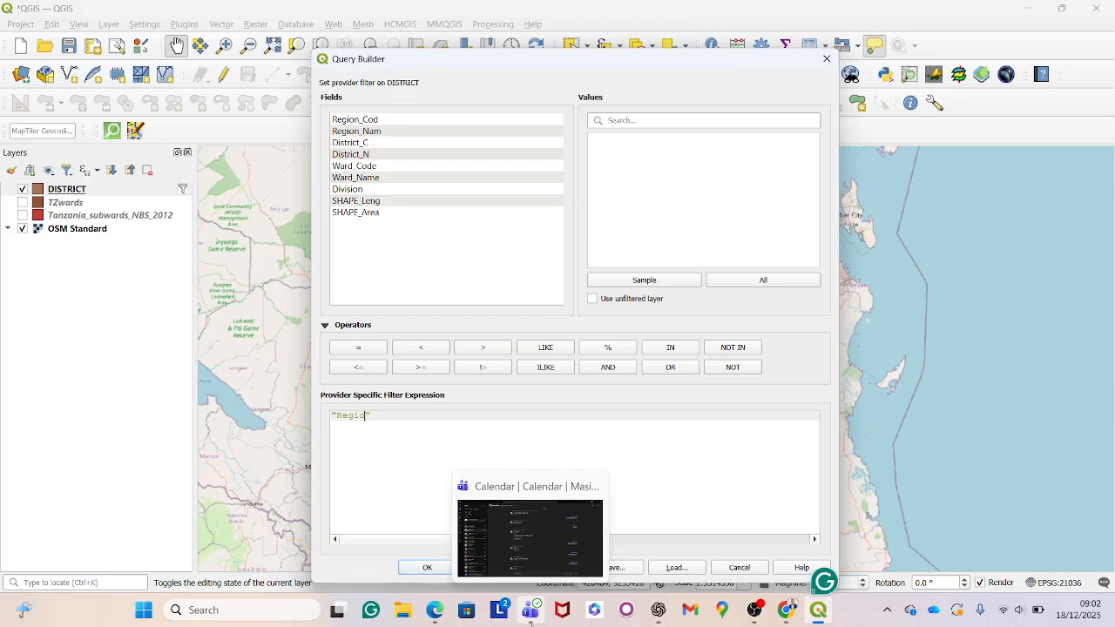
{"action": "type", "text": "n"}
{"action": "key", "text": "BackSpace"}
{"action": "type", "text": "n"}
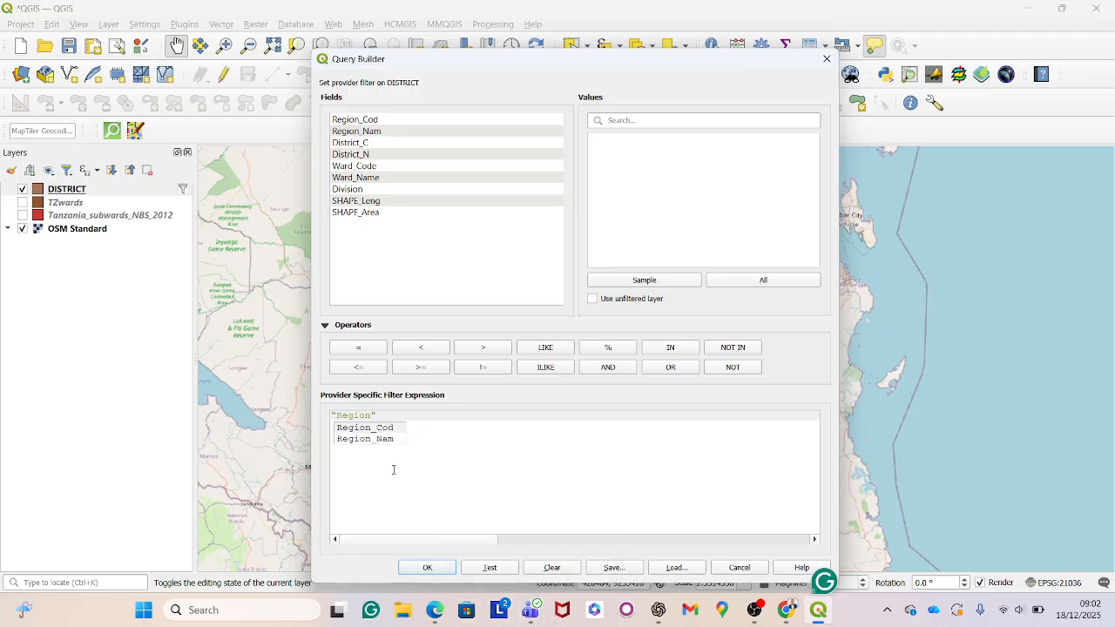
{"action": "double_click", "coordinate": [379, 428]}
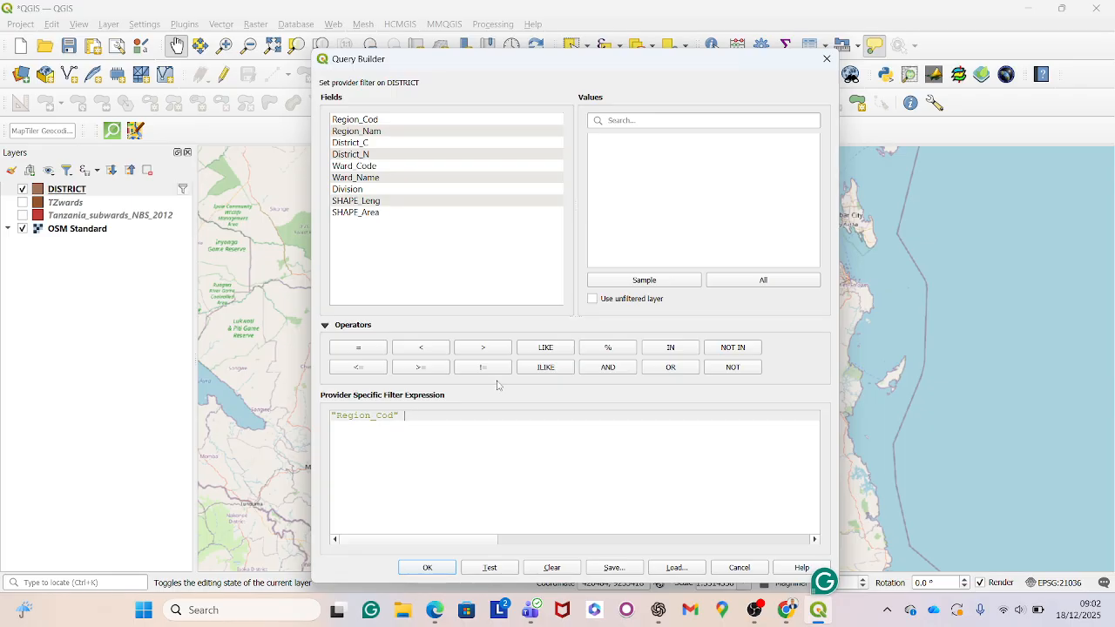
- Try to complete the filter as "Region_Cod" IN (1, 2, 3) and test the query
{"action": "key", "text": "Caps_Lock"}
{"action": "type", "text": "IN (1, 2, 3"}
{"action": "type", "text": ")"}
{"action": "left_click", "coordinate": [488, 568]}
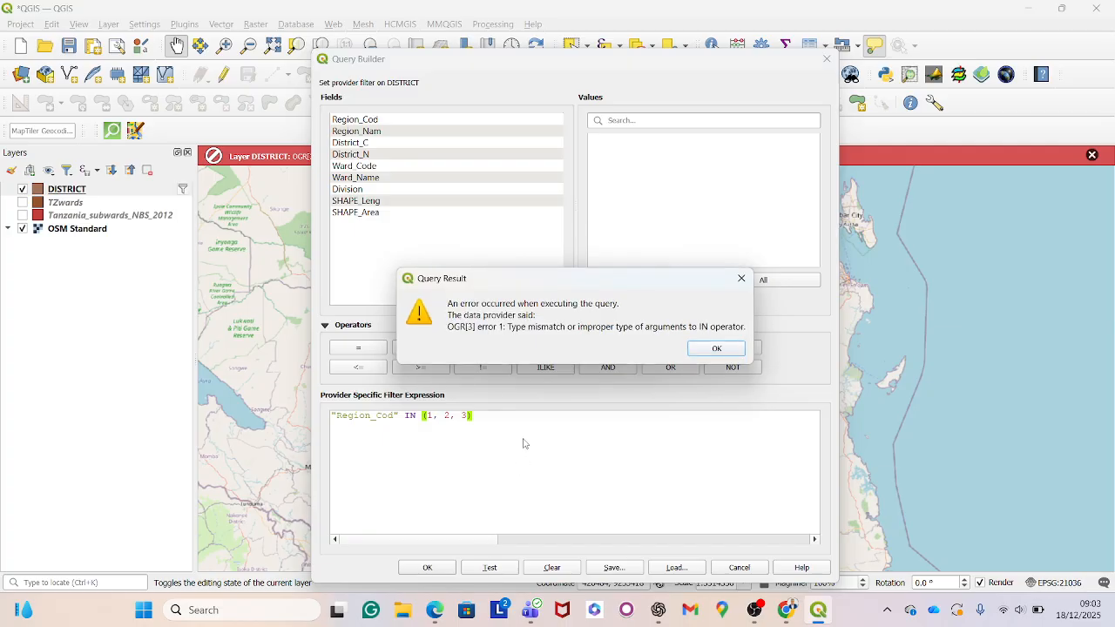
{"action": "left_click", "coordinate": [716, 349]}
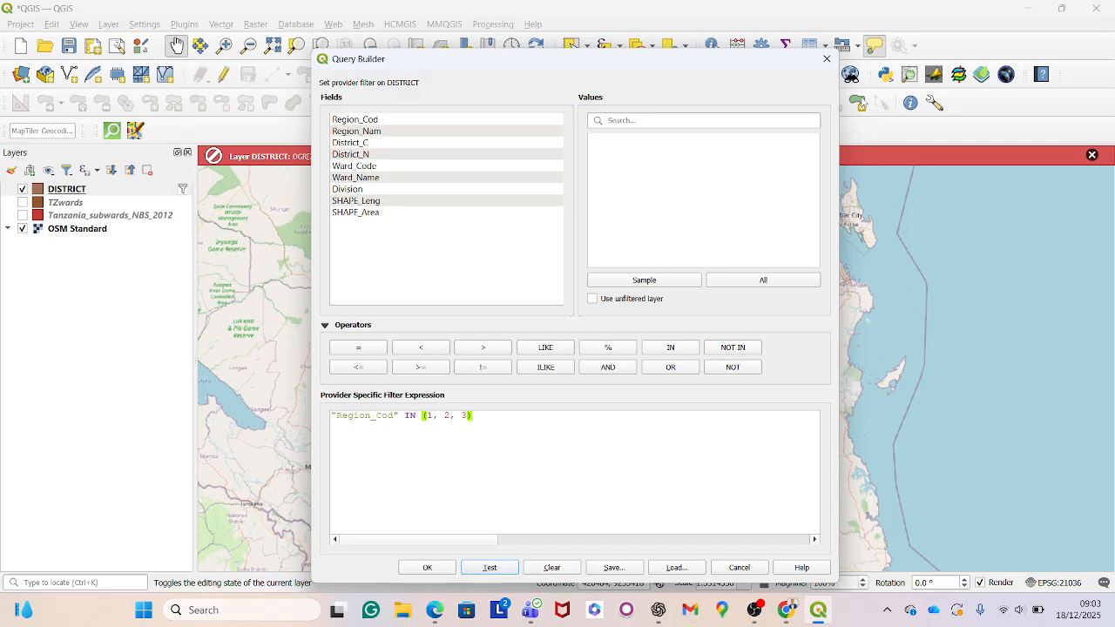
- Clear the expression and close the Query Builder without applying it, dismissing the layer error message as well
{"action": "left_click", "coordinate": [549, 568]}
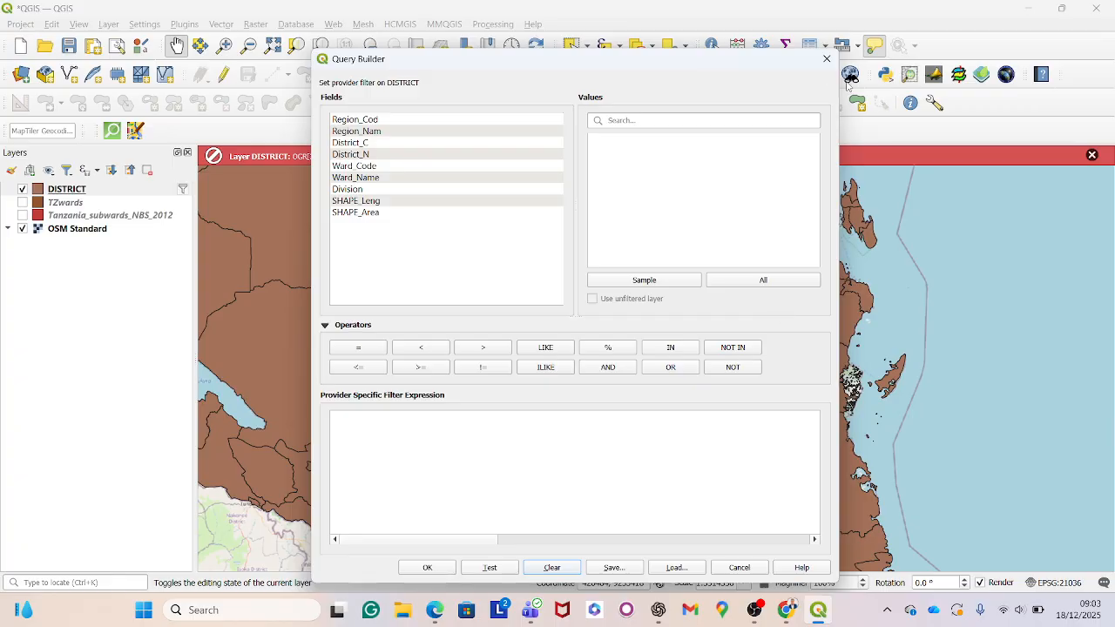
{"action": "left_click", "coordinate": [827, 58]}
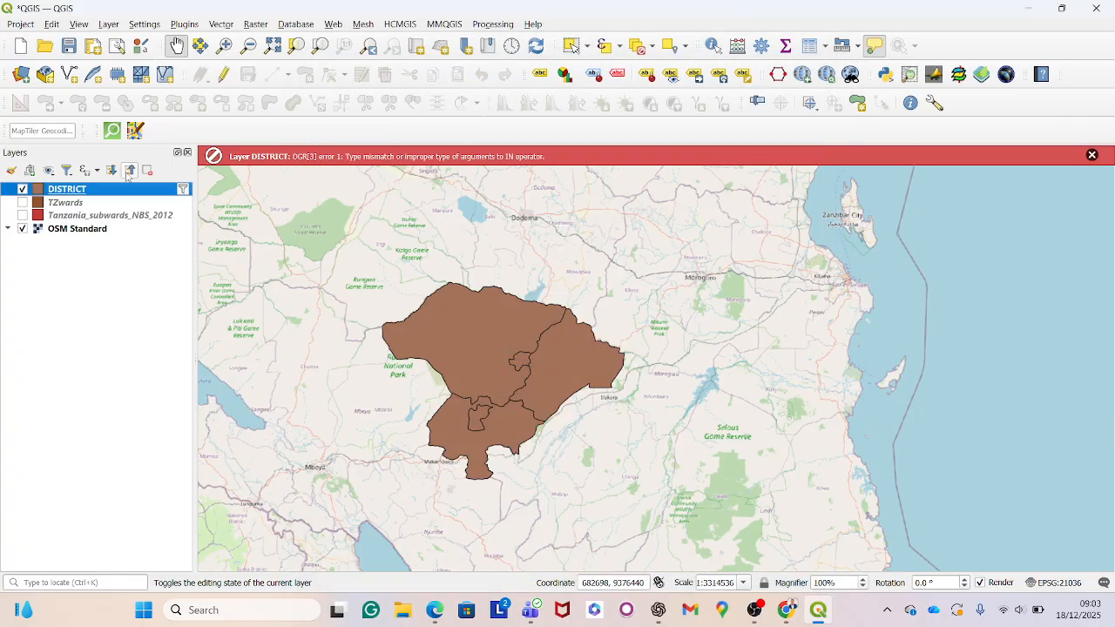
{"action": "right_click", "coordinate": [109, 190]}
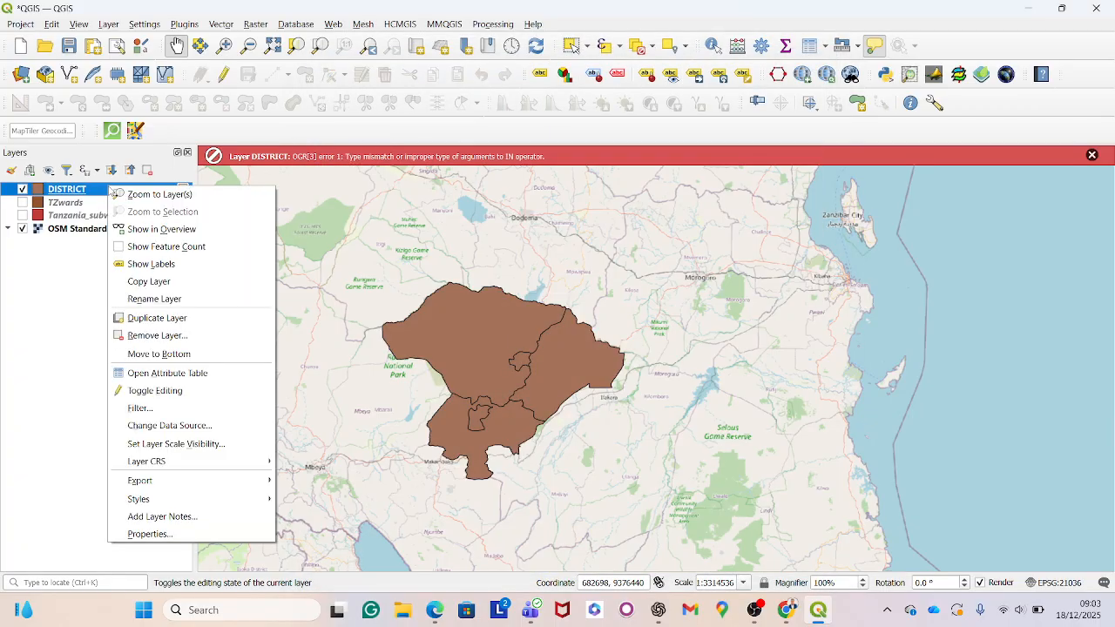
{"action": "left_click", "coordinate": [1092, 155]}
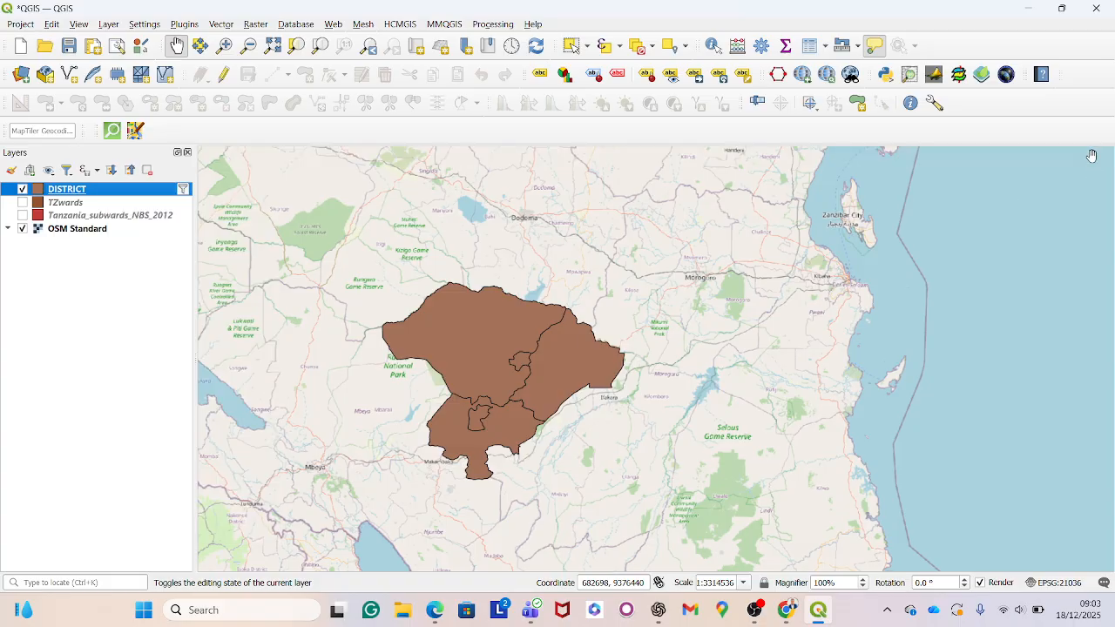
- Check the Region_Cod values of the filtered Iringa districts in the DISTRICT attribute table
{"action": "right_click", "coordinate": [98, 190]}
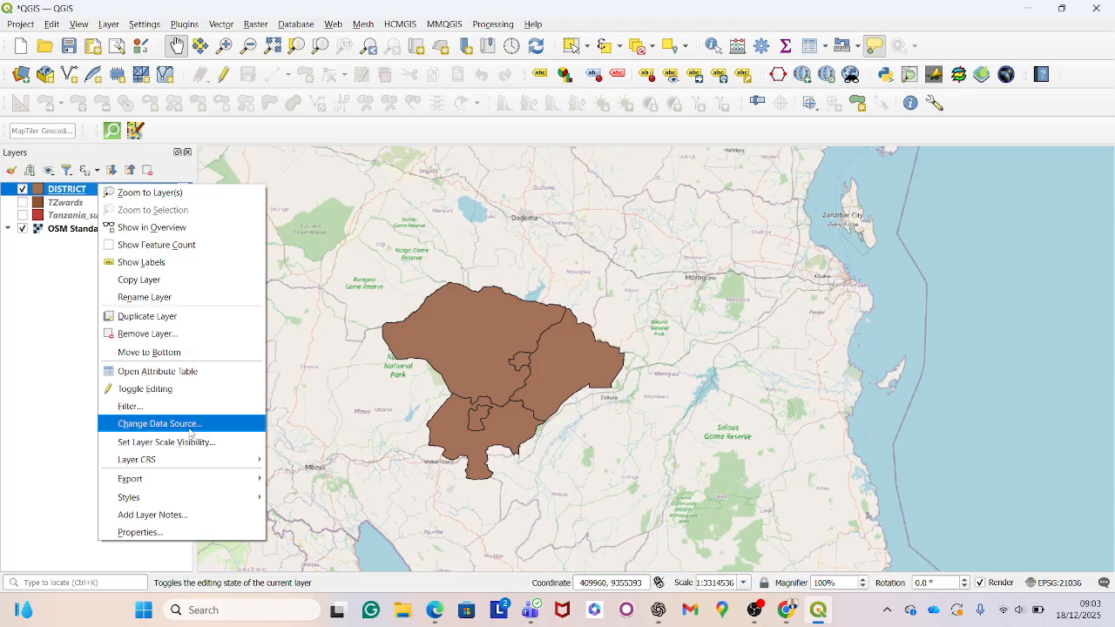
{"action": "left_click", "coordinate": [190, 373]}
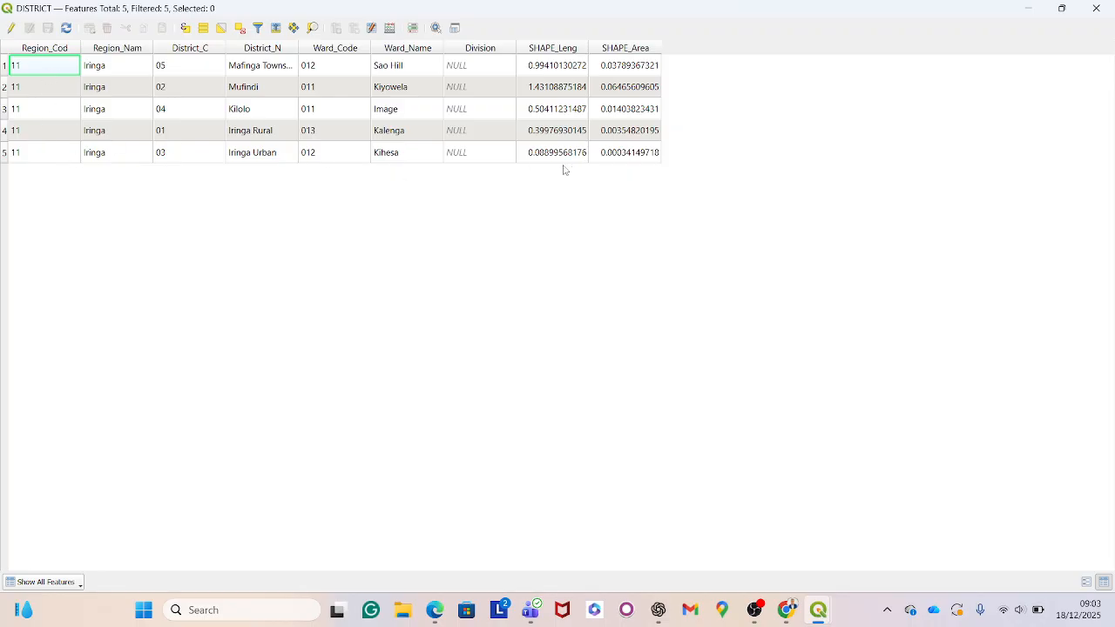
{"action": "left_click", "coordinate": [1097, 9]}
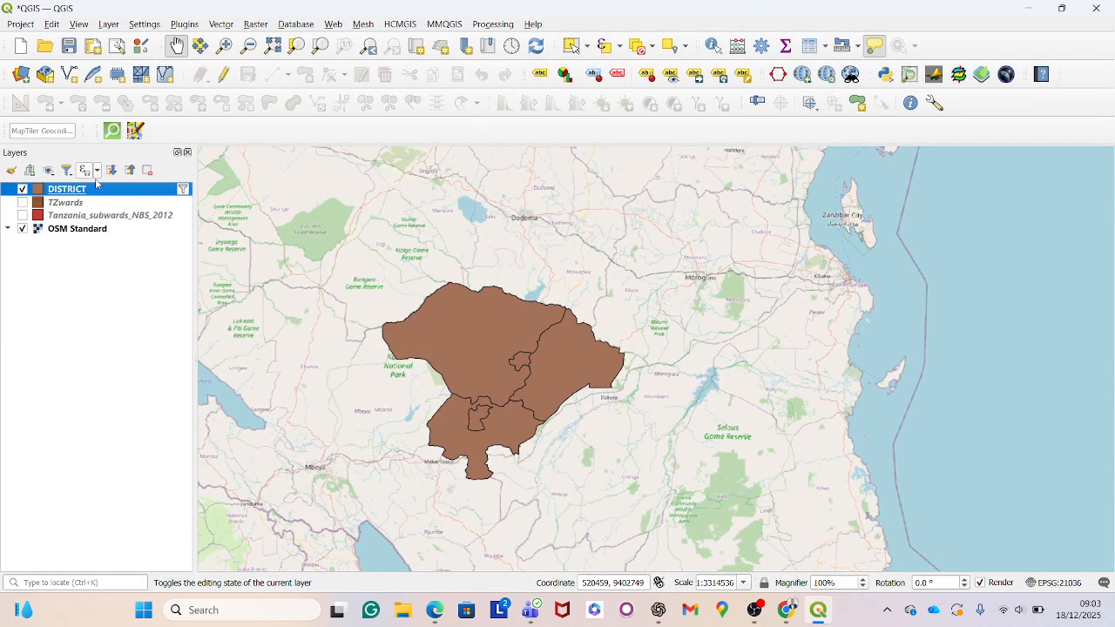
- Delete the whole Iringa filter expression from the DISTRICT layer and apply the empty filter
{"action": "right_click", "coordinate": [101, 189]}
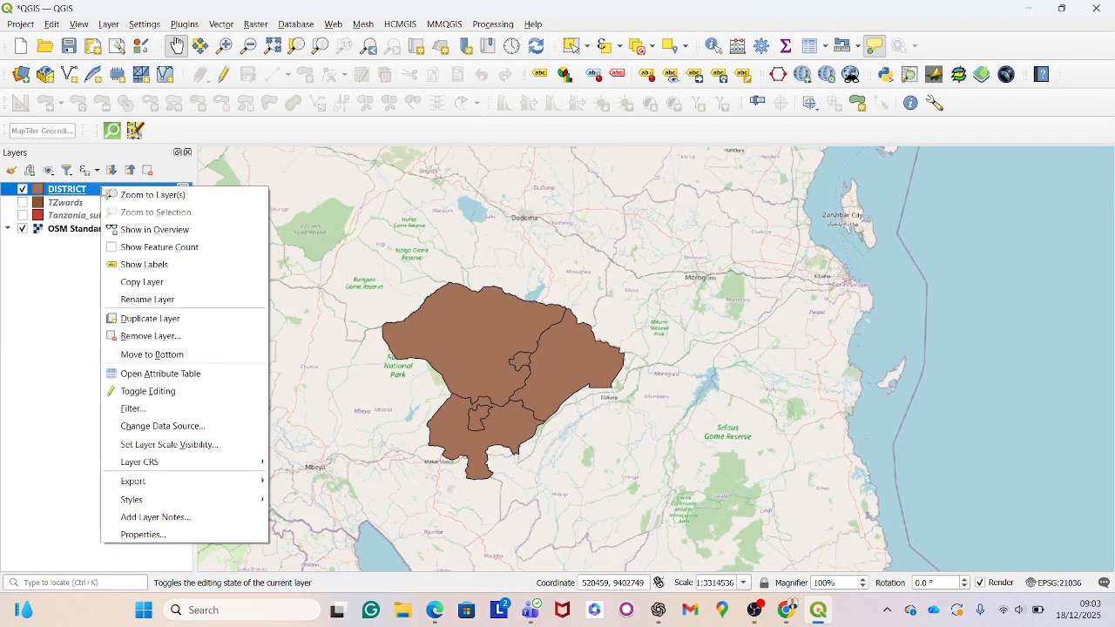
{"action": "left_click", "coordinate": [215, 416]}
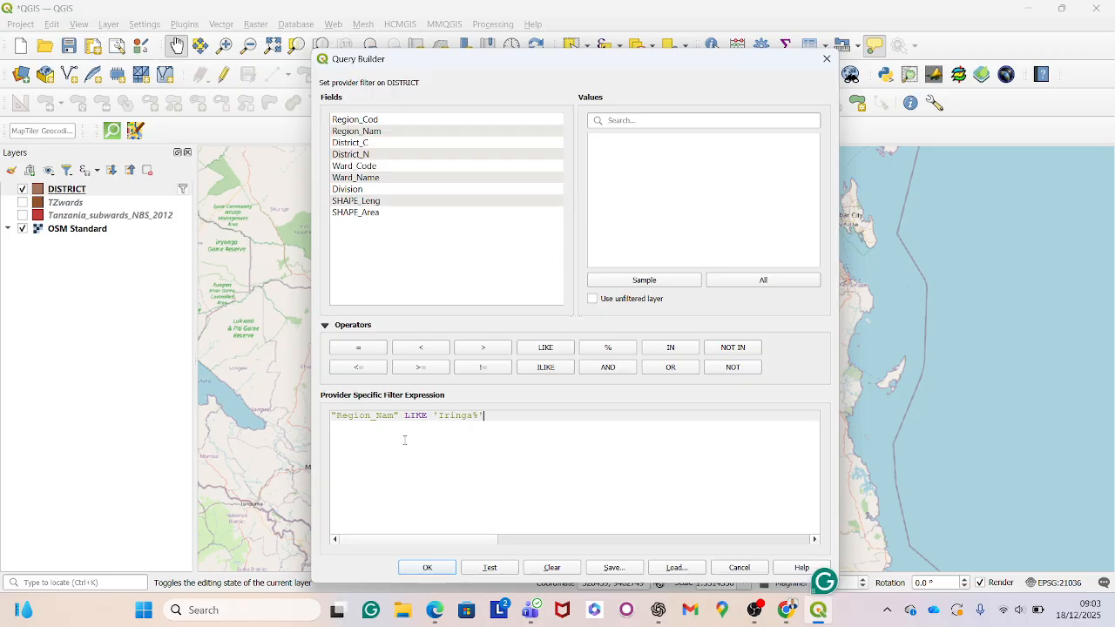
{"action": "key", "text": "BackSpace"}
{"action": "key", "text": "BackSpace"}
{"action": "key", "text": "BackSpace"}
{"action": "key", "text": "BackSpace"}
{"action": "key", "text": "BackSpace"}
{"action": "key", "text": "BackSpace"}
{"action": "key", "text": "BackSpace"}
{"action": "key", "text": "BackSpace"}
{"action": "key", "text": "BackSpace"}
{"action": "key", "text": "BackSpace"}
{"action": "key", "text": "BackSpace"}
{"action": "key", "text": "BackSpace"}
{"action": "key", "text": "BackSpace"}
{"action": "key", "text": "BackSpace"}
{"action": "key", "text": "BackSpace"}
{"action": "key", "text": "BackSpace"}
{"action": "key", "text": "BackSpace"}
{"action": "key", "text": "BackSpace"}
{"action": "key", "text": "BackSpace"}
{"action": "key", "text": "BackSpace"}
{"action": "key", "text": "BackSpace"}
{"action": "left_click", "coordinate": [435, 571]}
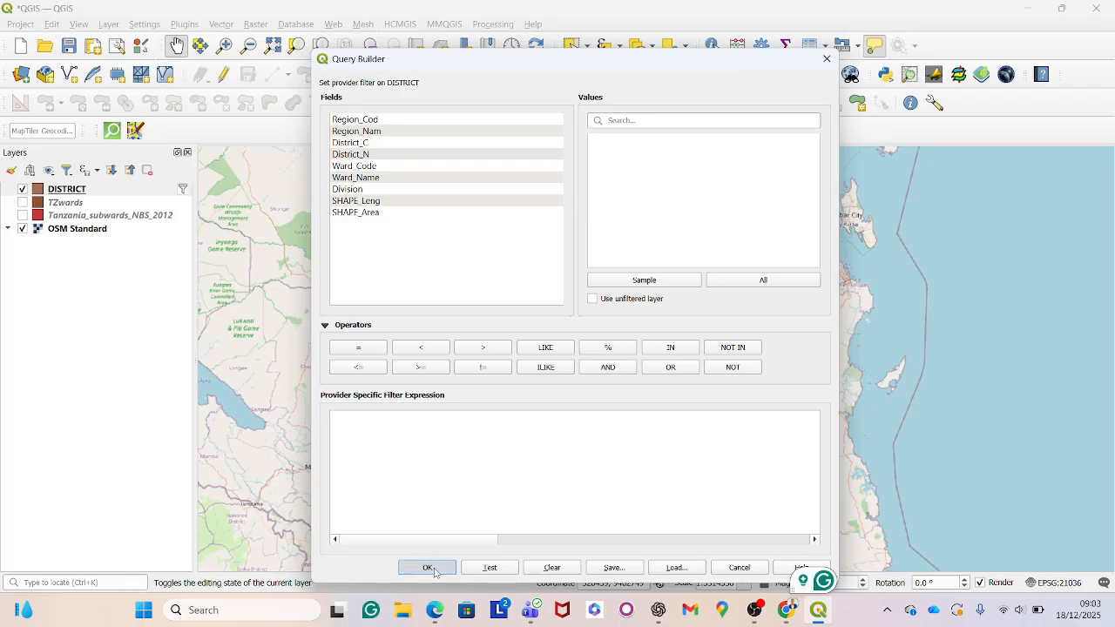
- Examine how the Region_Cod values are written across the unfiltered DISTRICT attribute table
{"action": "right_click", "coordinate": [142, 191]}
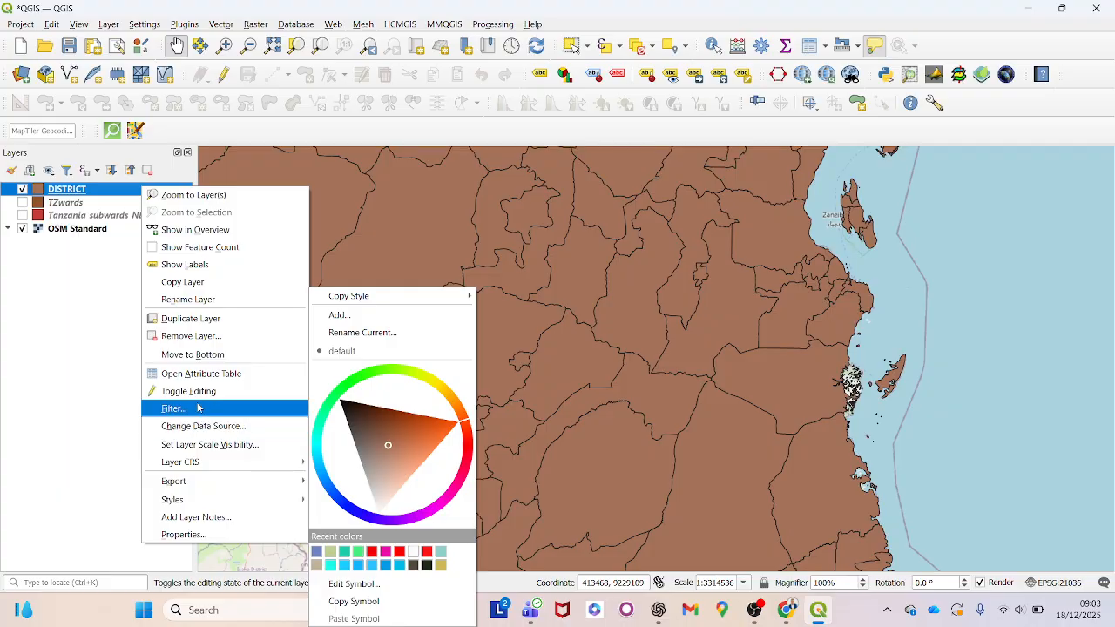
{"action": "left_click", "coordinate": [225, 376]}
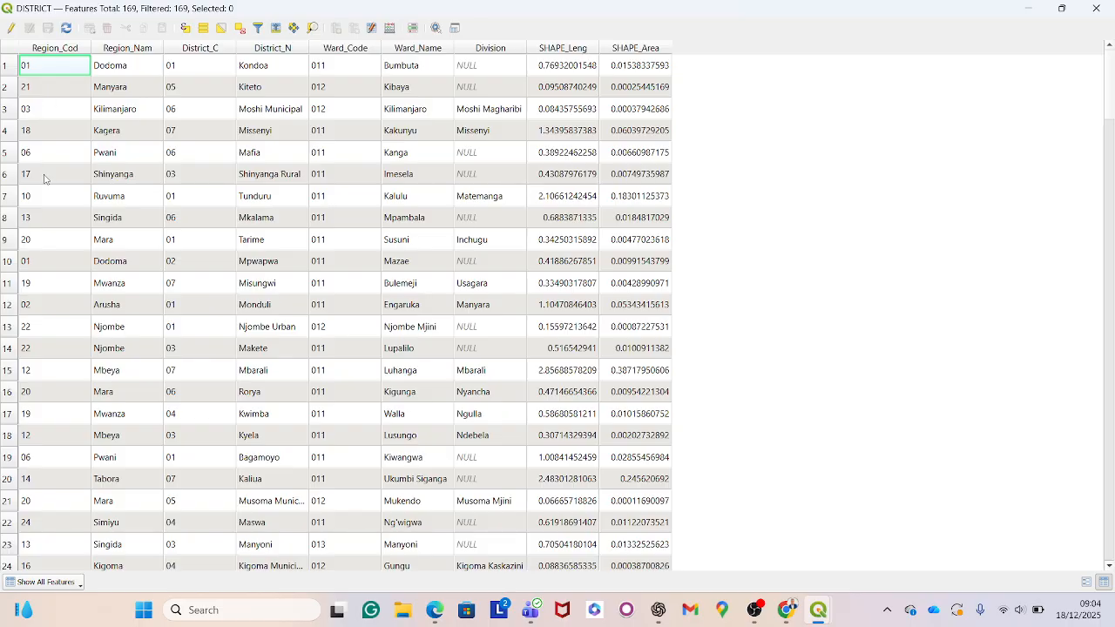
{"action": "scroll", "coordinate": [44, 179], "scroll_direction": "down", "scroll_amount": 2}
{"action": "scroll", "coordinate": [44, 179], "scroll_direction": "down", "scroll_amount": 1}
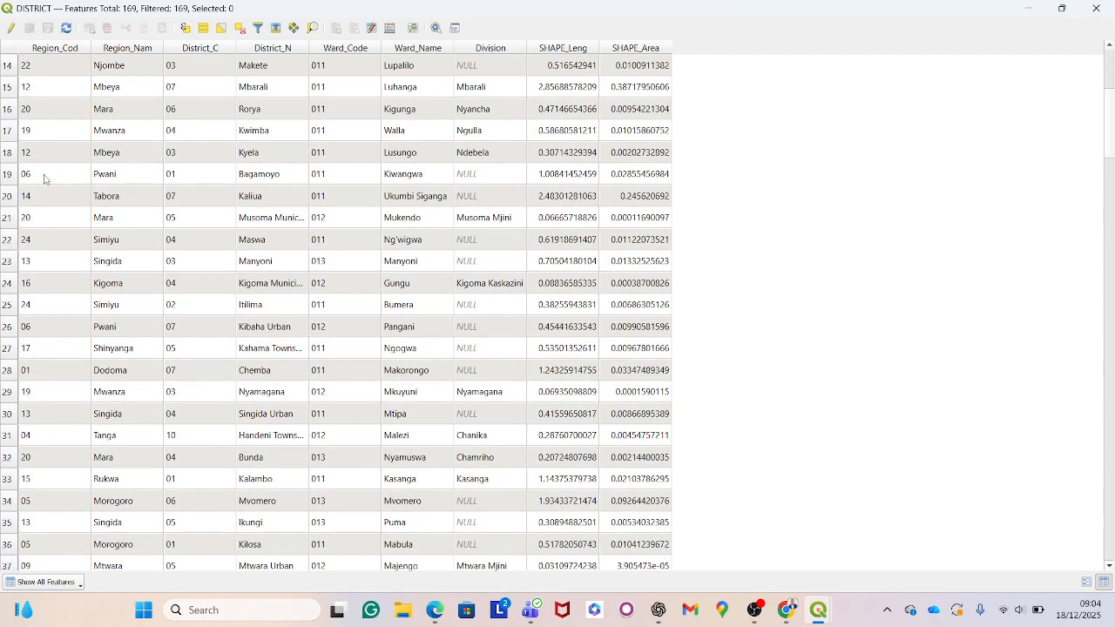
{"action": "scroll", "coordinate": [45, 179], "scroll_direction": "up", "scroll_amount": 4}
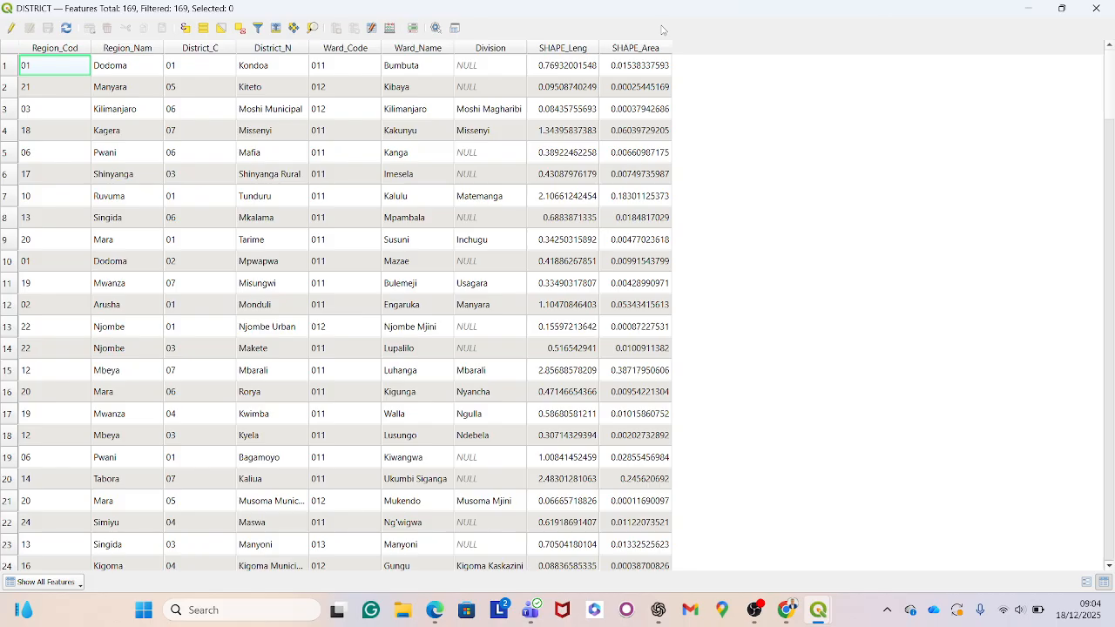
{"action": "left_click", "coordinate": [1097, 8]}
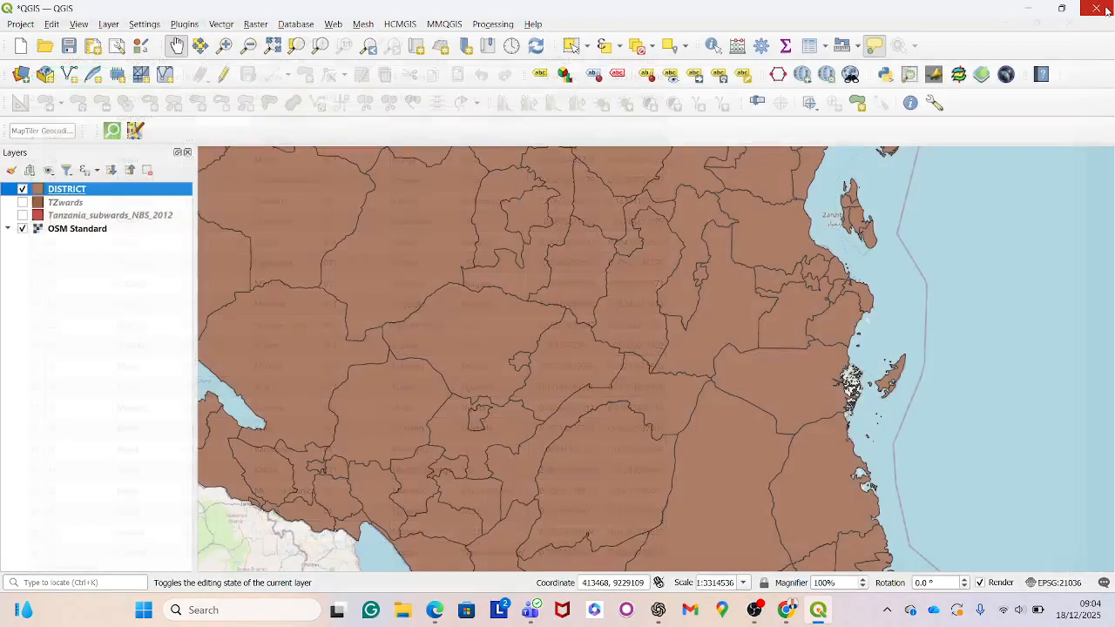
- Start a provider filter expression on the DISTRICT layer with "Region_Cod" IN
{"action": "right_click", "coordinate": [176, 202]}
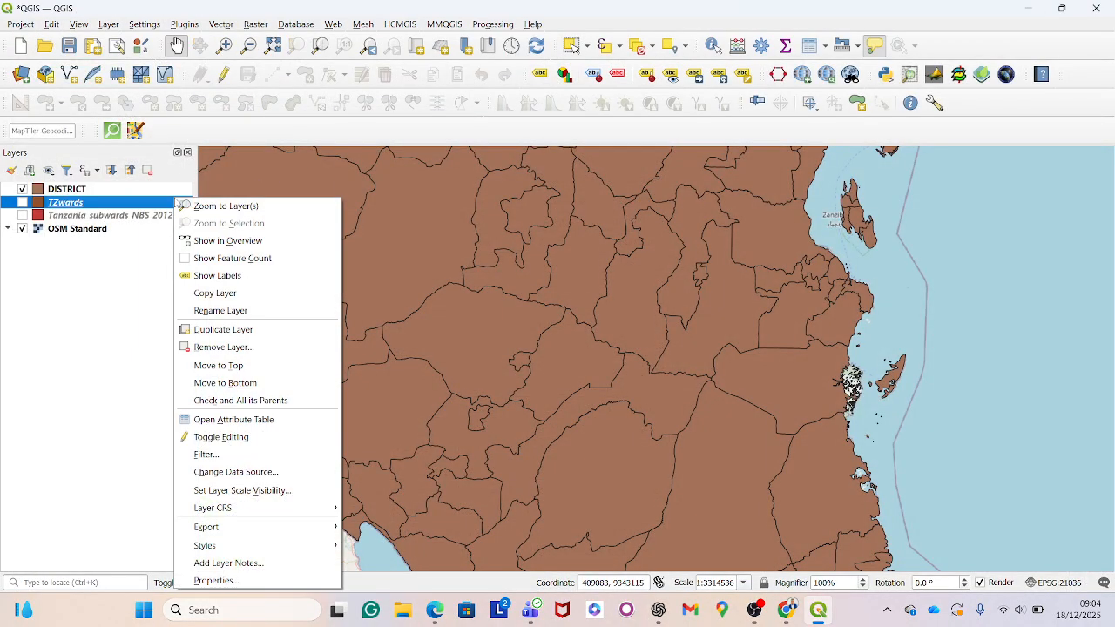
{"action": "left_click", "coordinate": [131, 189]}
{"action": "right_click", "coordinate": [130, 189]}
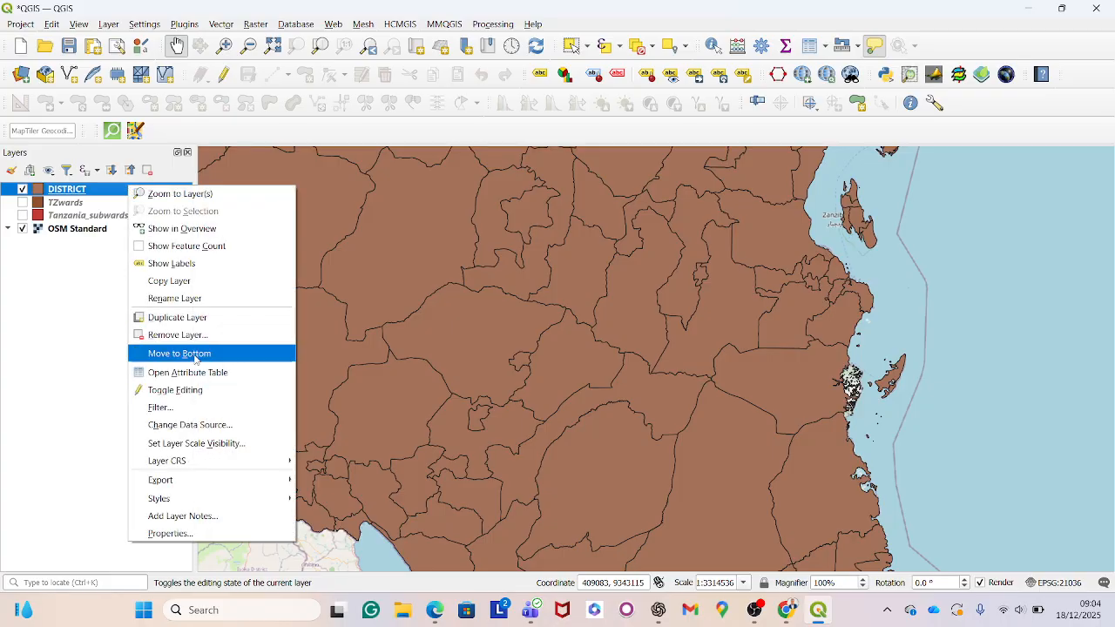
{"action": "left_click", "coordinate": [219, 409]}
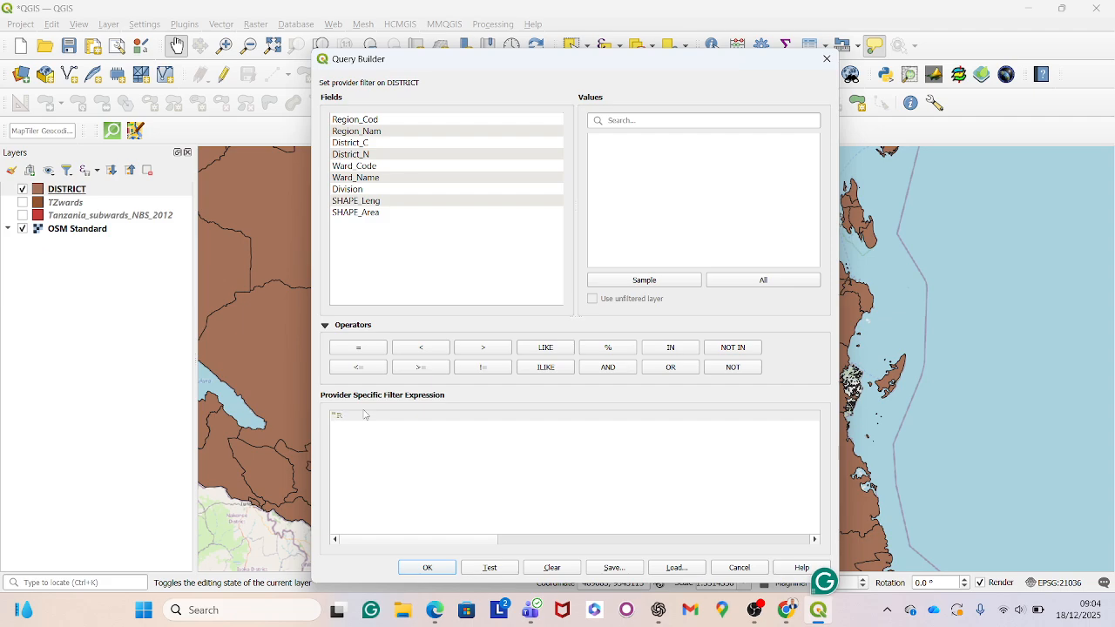
{"action": "type", "text": "\"RE"}
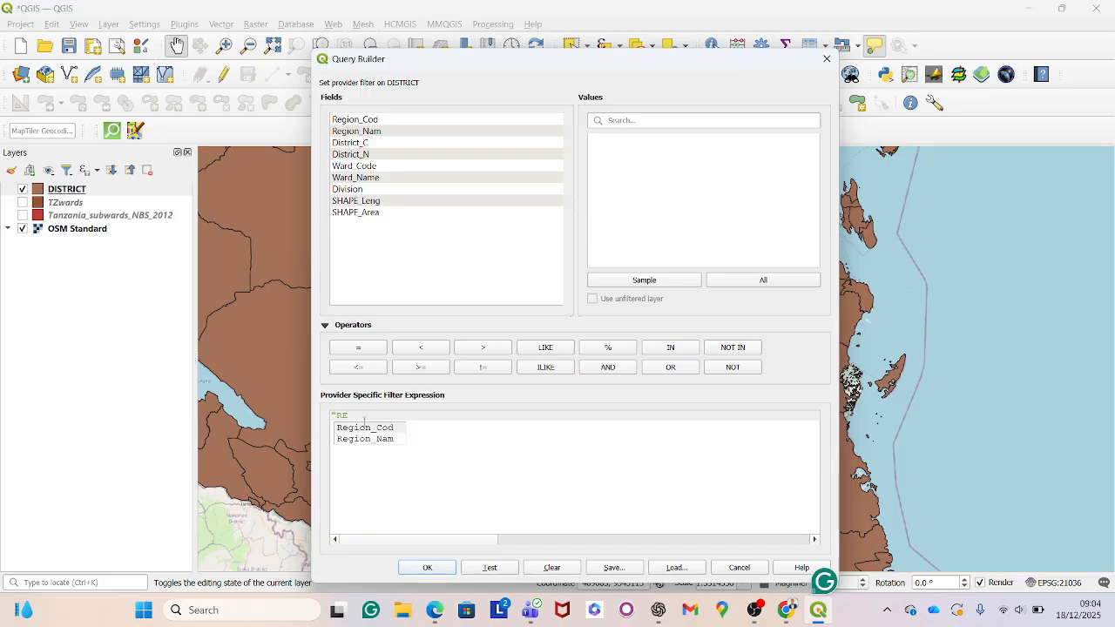
{"action": "left_click", "coordinate": [367, 427]}
{"action": "type", "text": "ion_Cod\" IN"}
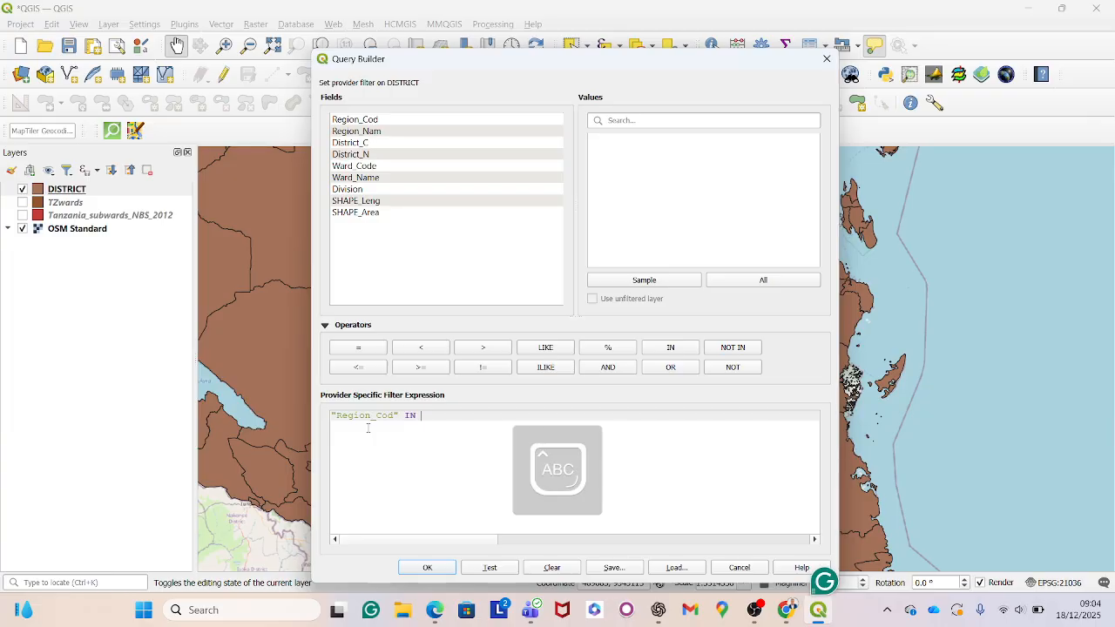
- Try the unquoted value list (01, 02, 03, 04) after the IN operator and test the query, dismissing the result message
{"action": "key", "text": "Caps_Lock"}
{"action": "type", "text": "N (01"}
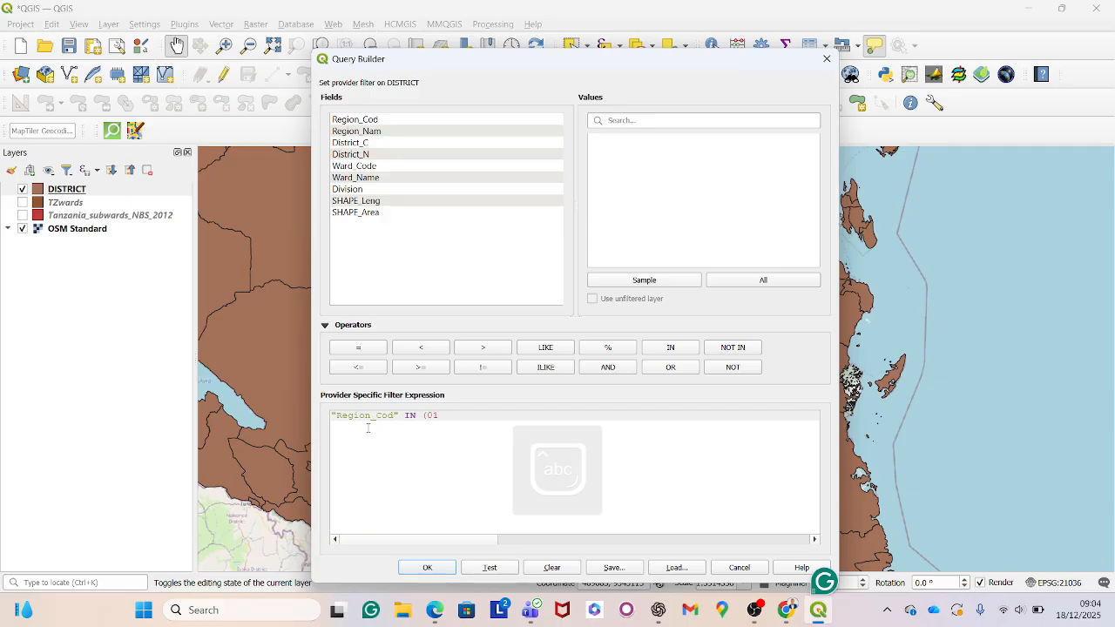
{"action": "type", "text": ", 02, 03,"}
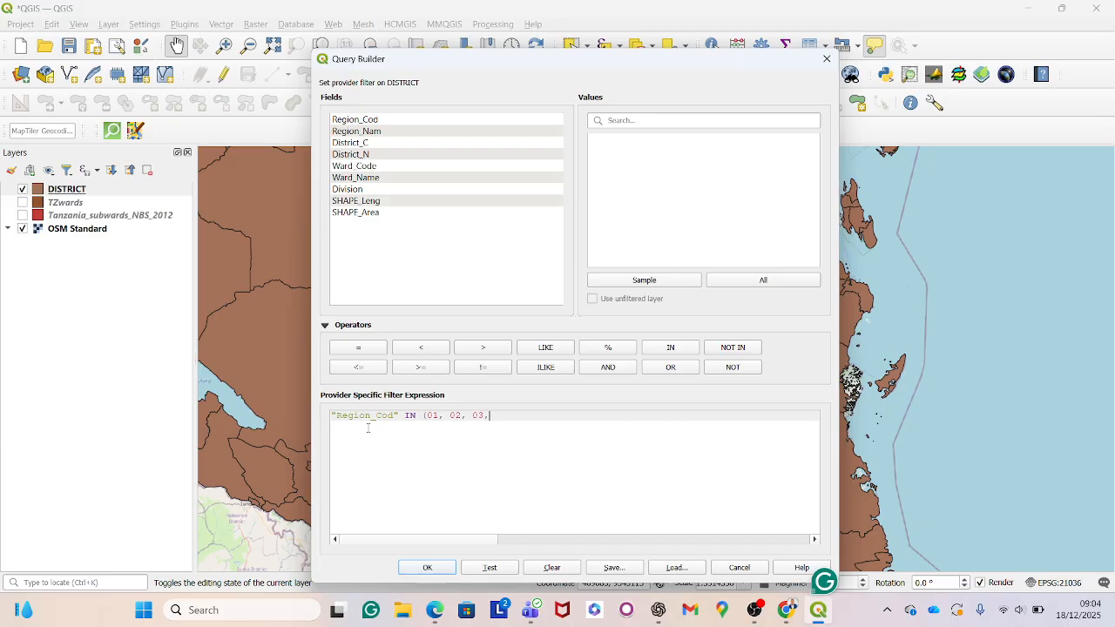
{"action": "type", "text": " 04)"}
{"action": "left_click", "coordinate": [489, 568]}
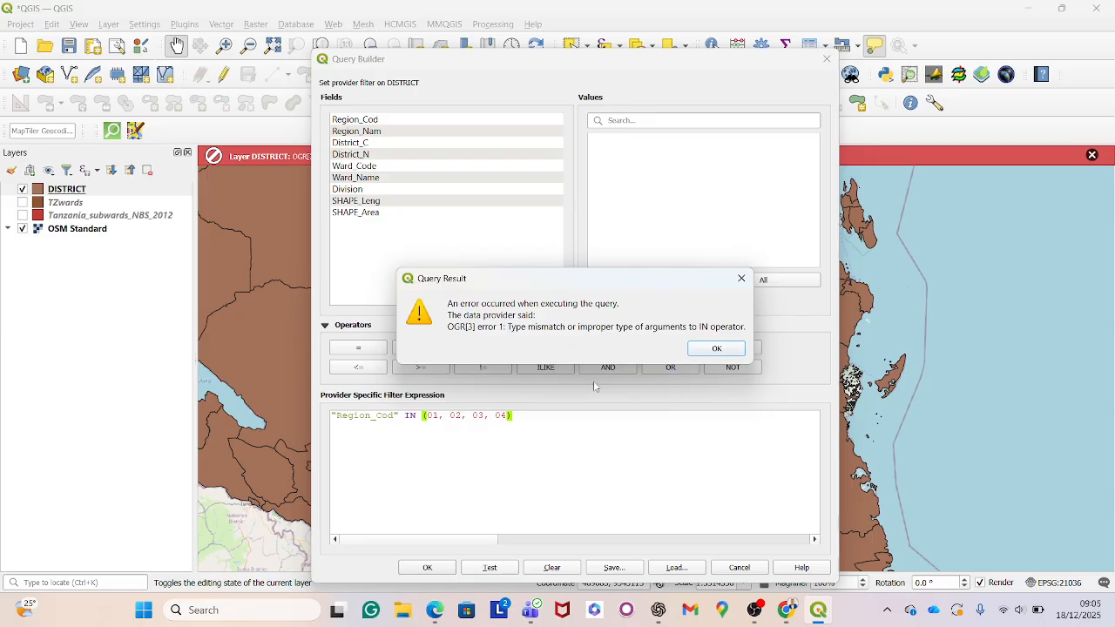
{"action": "left_click", "coordinate": [716, 350]}
- Delete the unquoted value list from the expression, keeping "Region_Cod" IN
{"action": "key", "text": "BackSpace"}
{"action": "key", "text": "BackSpace"}
{"action": "key", "text": "BackSpace"}
{"action": "key", "text": "BackSpace"}
{"action": "key", "text": "BackSpace"}
{"action": "key", "text": "BackSpace"}
{"action": "key", "text": "BackSpace"}
{"action": "key", "text": "BackSpace"}
{"action": "key", "text": "BackSpace"}
{"action": "key", "text": "BackSpace"}
{"action": "key", "text": "BackSpace"}
{"action": "key", "text": "BackSpace"}
{"action": "key", "text": "BackSpace"}
{"action": "key", "text": "BackSpace"}
{"action": "key", "text": "BackSpace"}
{"action": "key", "text": "BackSpace"}
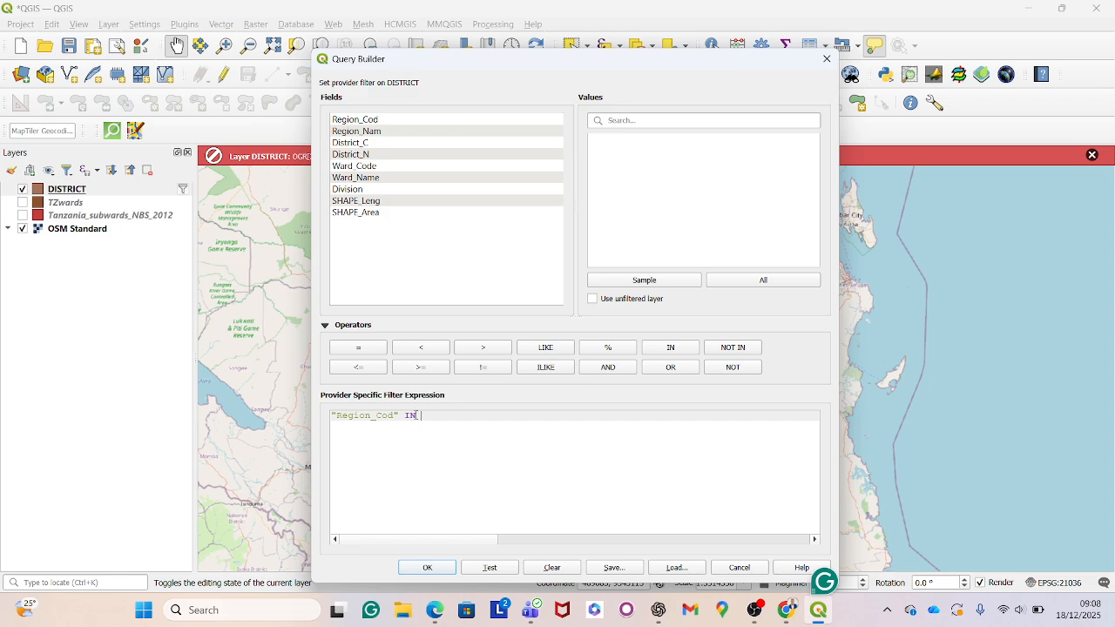
{"action": "type", "text": "('01"}
{"action": "key", "text": "BackSpace"}
{"action": "type", "text": "2',"}
{"action": "key", "text": "BackSpace"}
{"action": "key", "text": "BackSpace"}
{"action": "key", "text": "BackSpace"}
{"action": "key", "text": "BackSpace"}
{"action": "key", "text": "BackSpace"}
{"action": "key", "text": "BackSpace"}
{"action": "type", "text": "IN"}
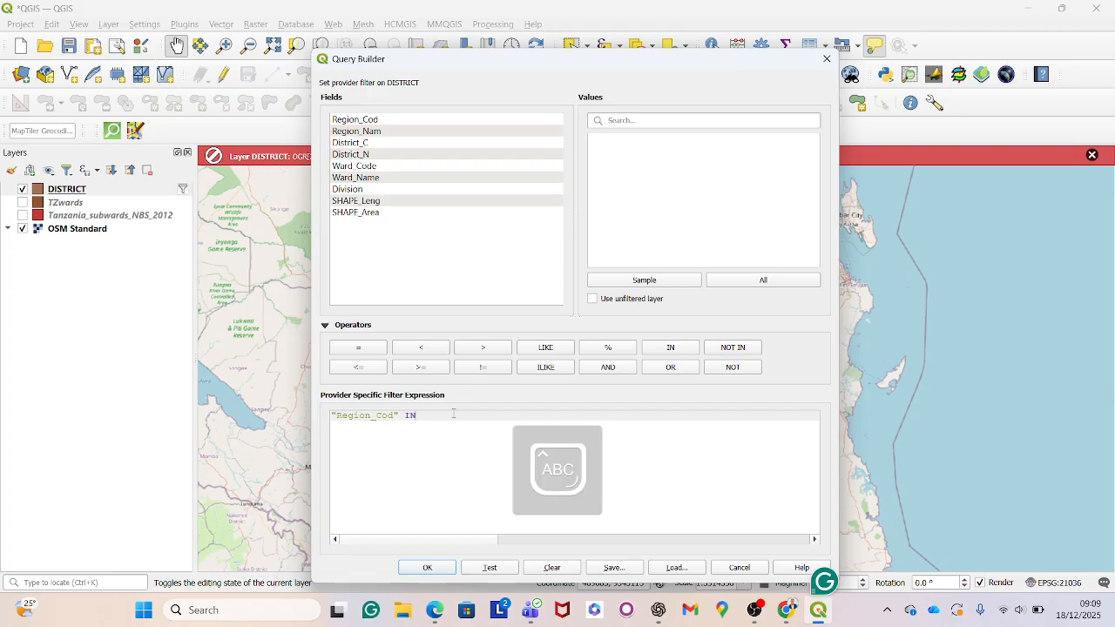
- Complete the expression as "Region_Cod" IN ('01', '02', '03') and test the query
{"action": "type", "text": " ("}
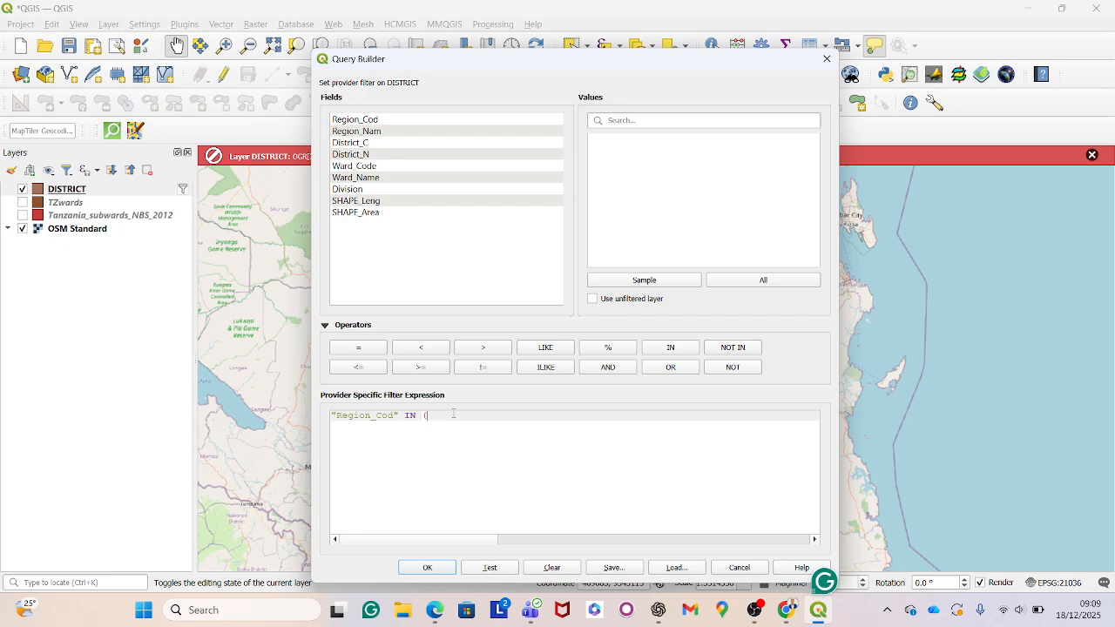
{"action": "type", "text": "'01', 02"}
{"action": "key", "text": "BackSpace"}
{"action": "key", "text": "BackSpace"}
{"action": "type", "text": "'02', '03"}
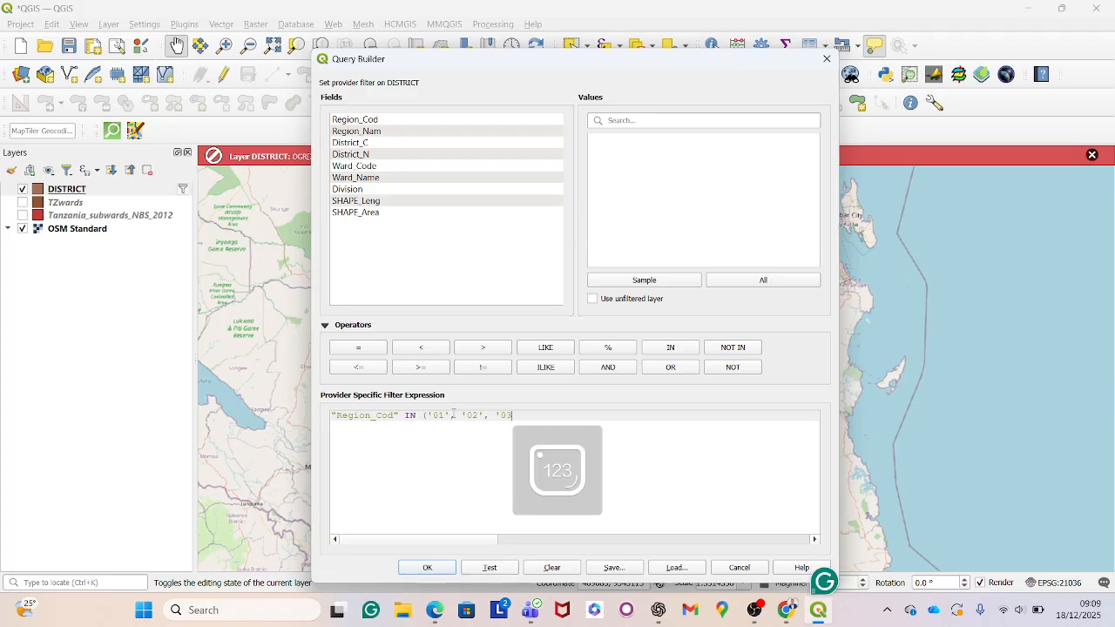
{"action": "type", "text": "'"}
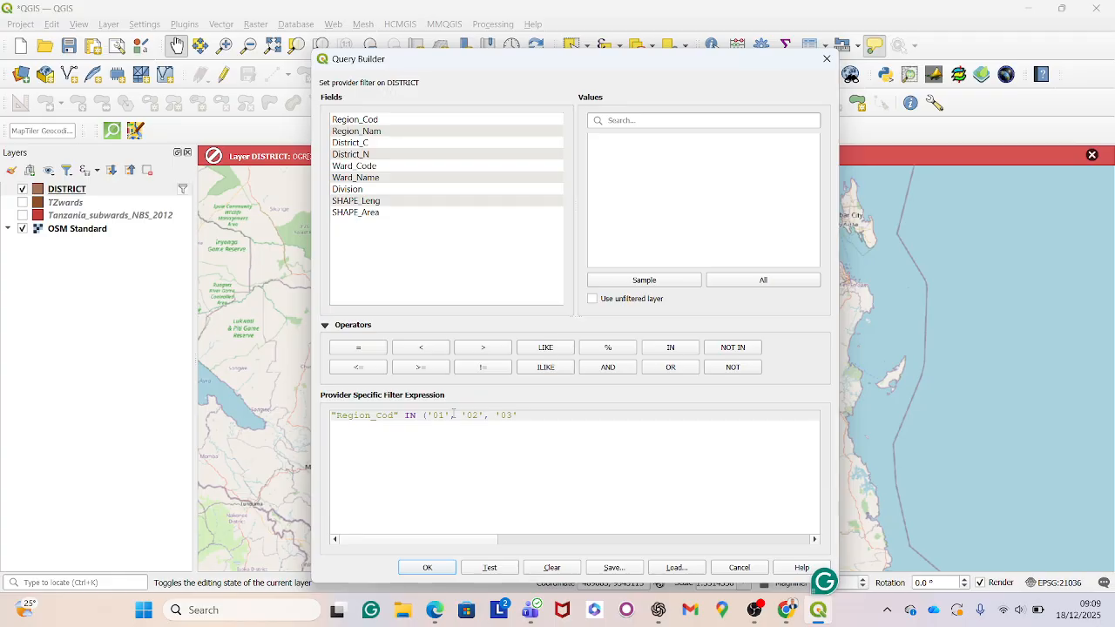
{"action": "type", "text": ")"}
{"action": "left_click", "coordinate": [490, 567]}
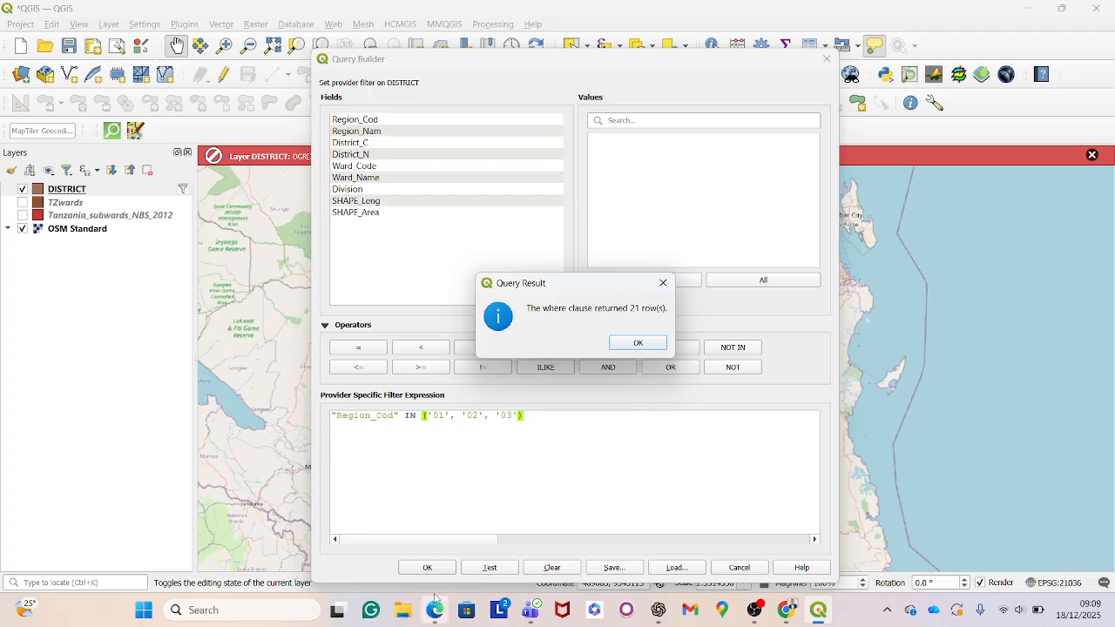
{"action": "left_click", "coordinate": [661, 284]}
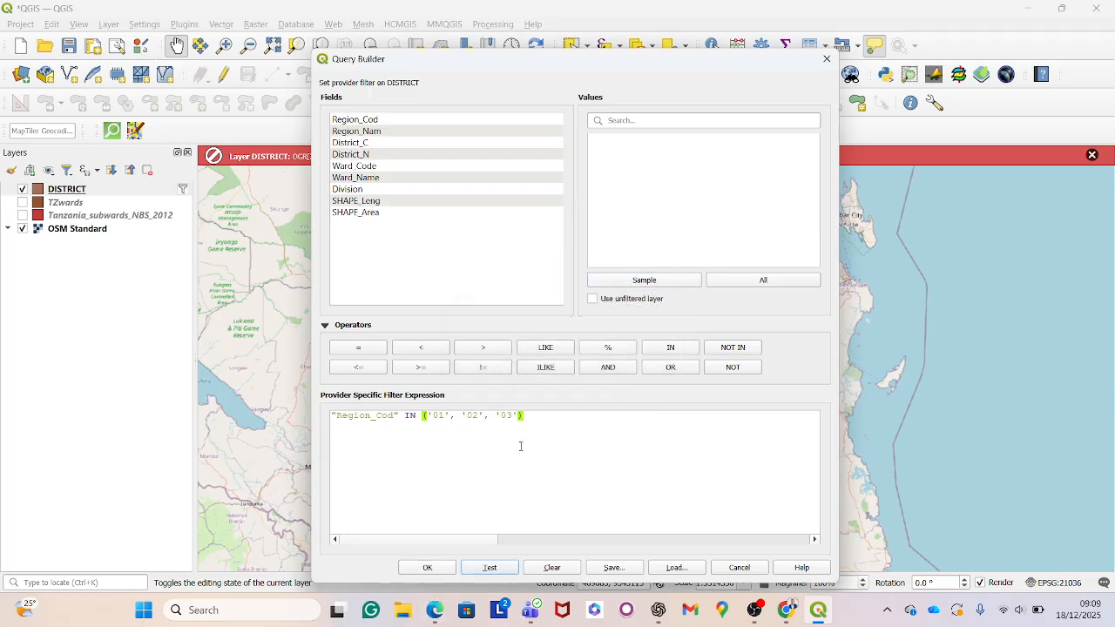
- Apply the Region_Cod IN filter to the DISTRICT layer and dismiss the layer error message above the map
{"action": "left_click", "coordinate": [426, 569]}
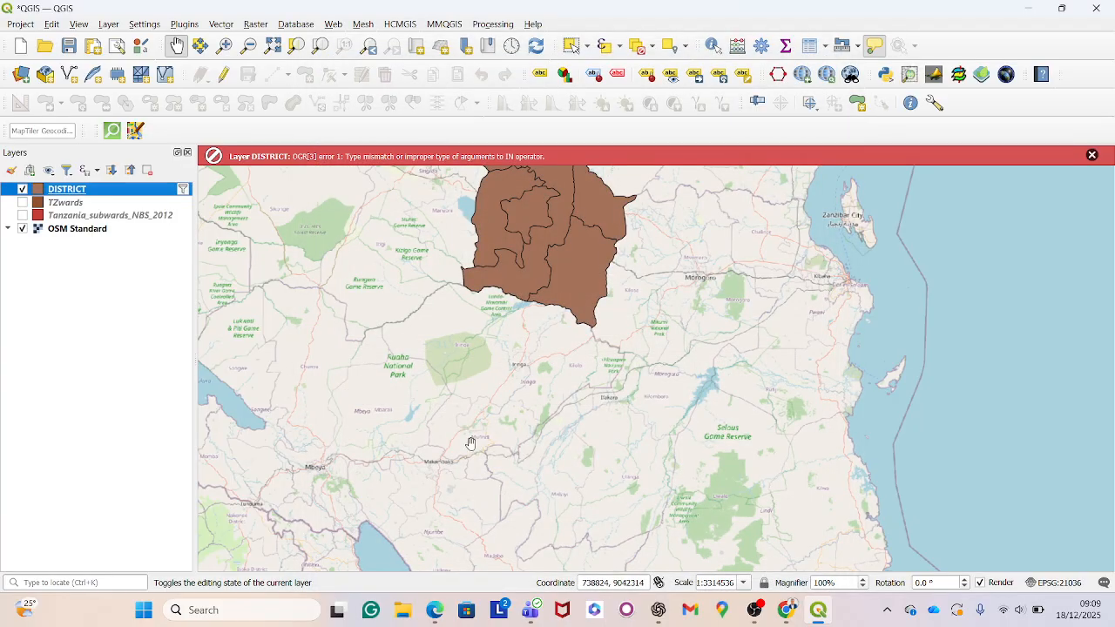
{"action": "left_click", "coordinate": [1092, 155]}
{"action": "scroll", "coordinate": [718, 388], "scroll_direction": "up", "scroll_amount": 6}
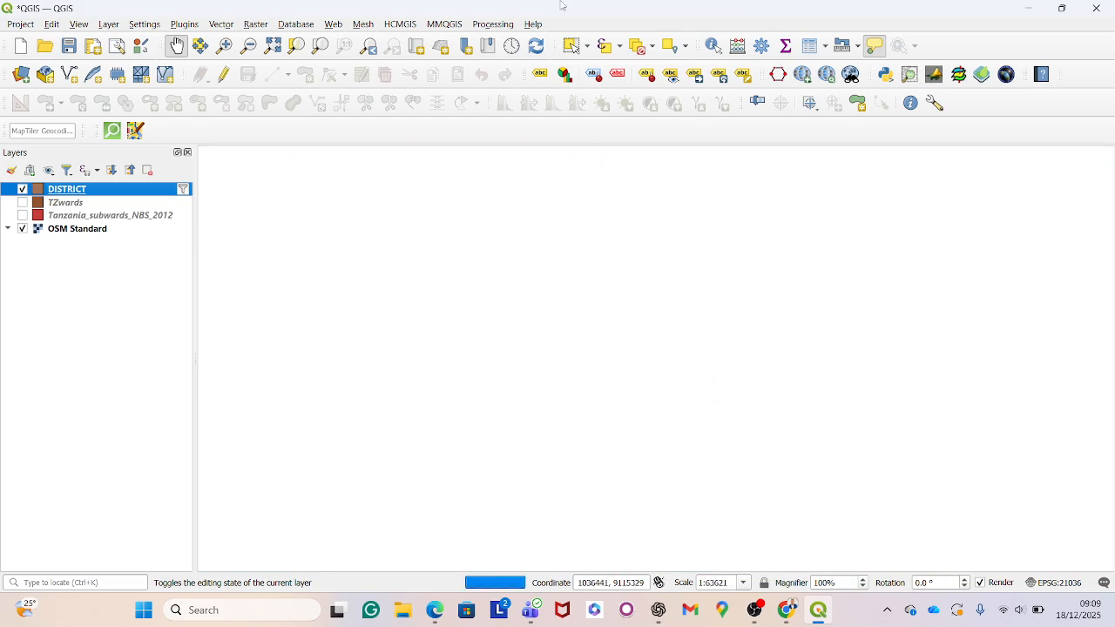
{"action": "scroll", "coordinate": [519, 305], "scroll_direction": "down", "scroll_amount": 8}
{"action": "scroll", "coordinate": [536, 308], "scroll_direction": "up", "scroll_amount": 3}
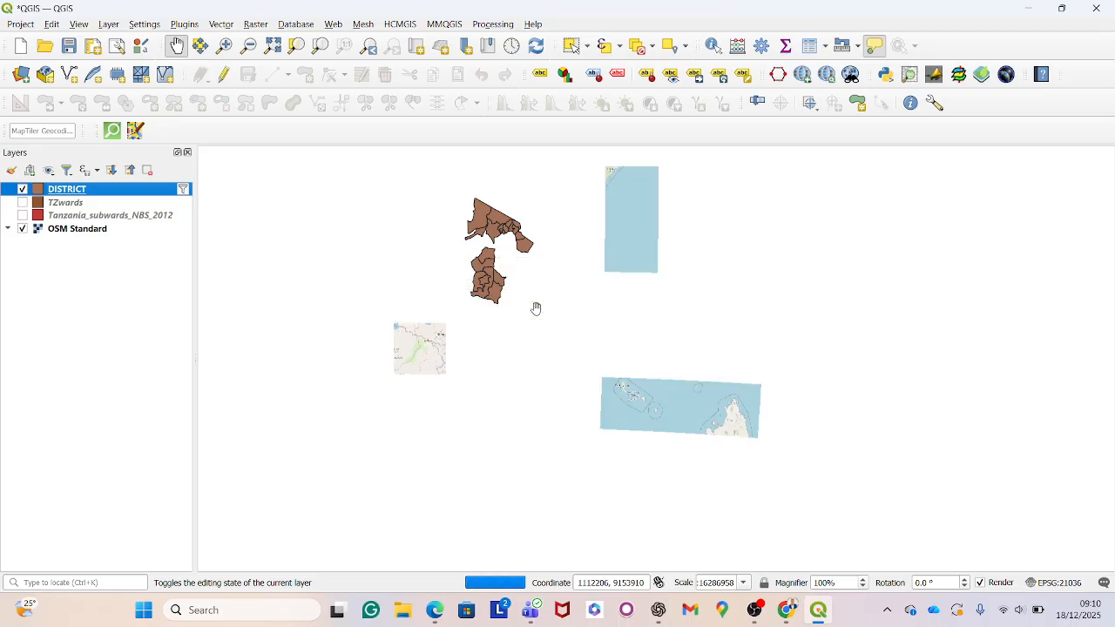
{"action": "scroll", "coordinate": [588, 298], "scroll_direction": "down", "scroll_amount": 1}
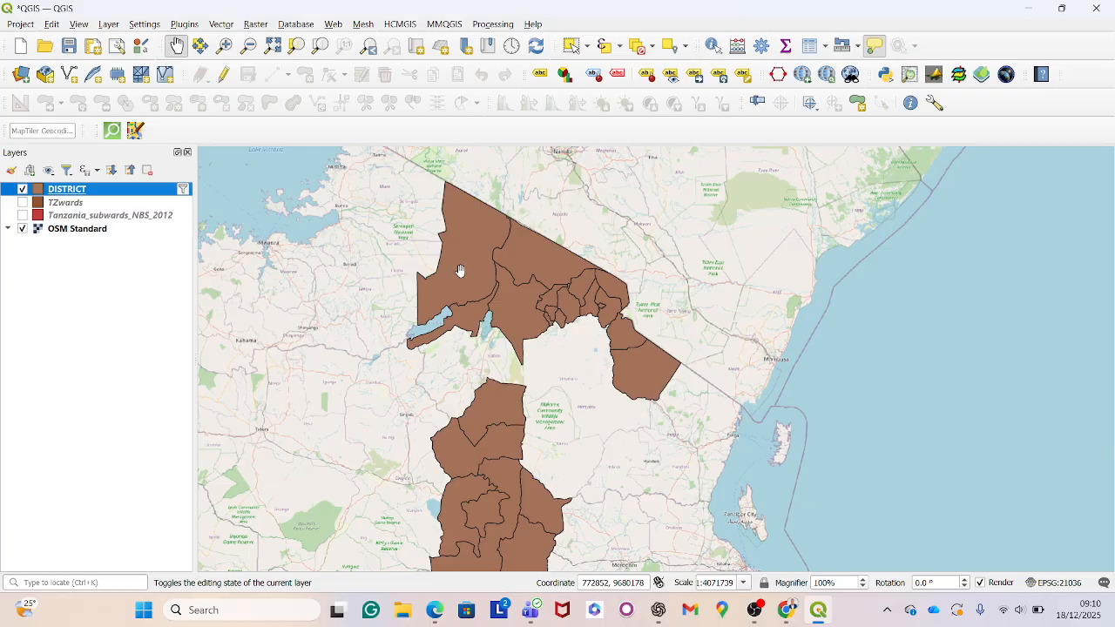
- Check the Region_Cod and Region_Nam values of the filtered districts in the DISTRICT attribute table and on the map
{"action": "right_click", "coordinate": [109, 190]}
{"action": "left_click", "coordinate": [171, 377]}
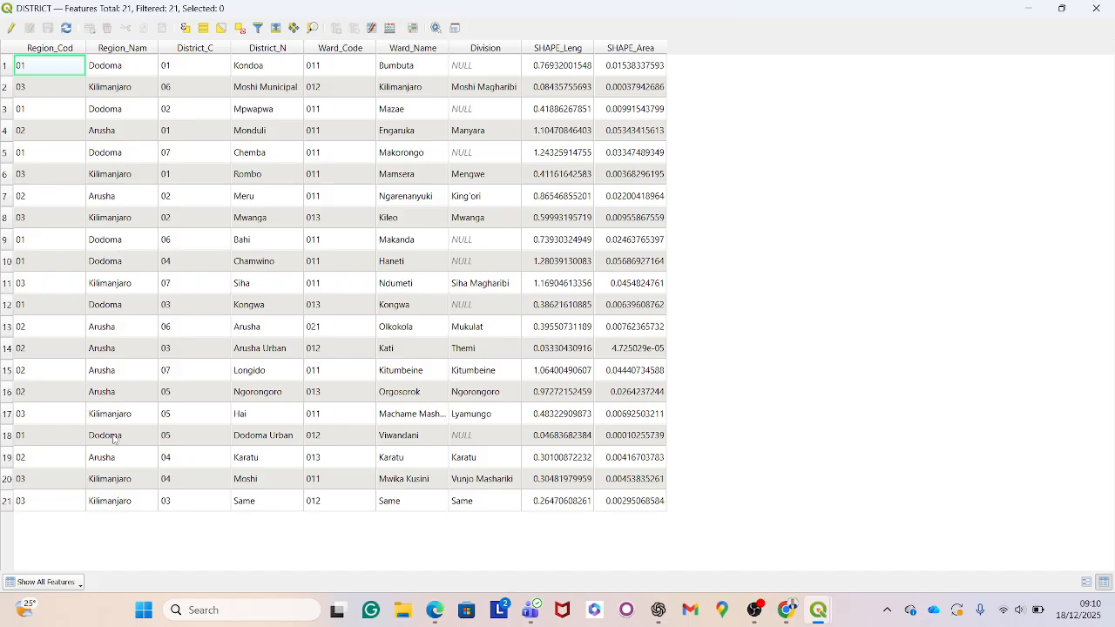
{"action": "left_click", "coordinate": [1083, 10]}
{"action": "scroll", "coordinate": [508, 366], "scroll_direction": "down", "scroll_amount": 1}
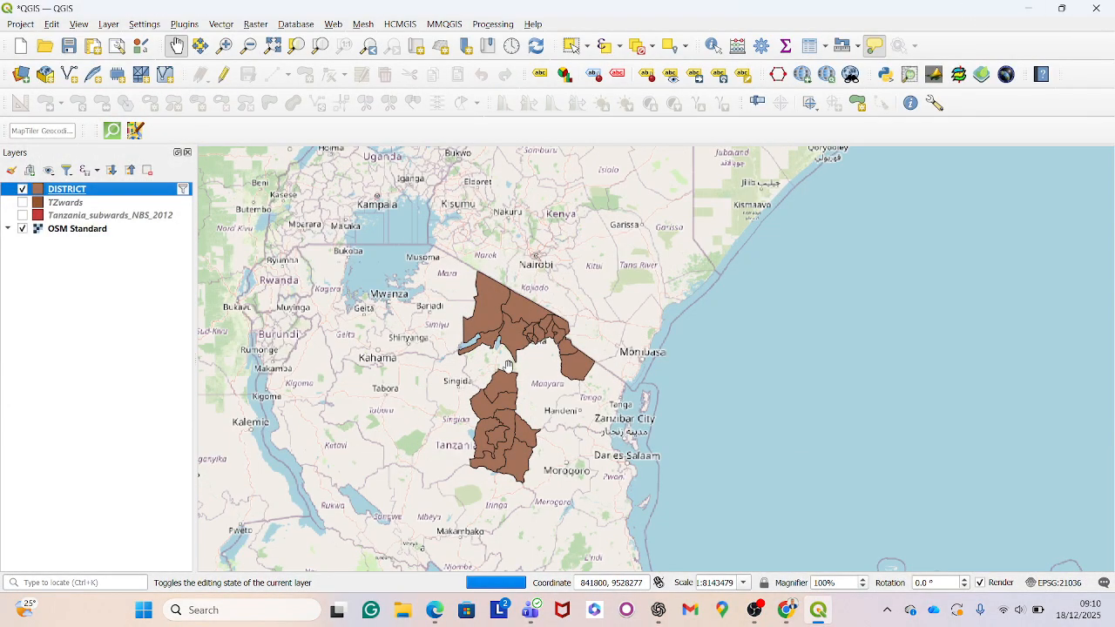
{"action": "scroll", "coordinate": [508, 407], "scroll_direction": "up", "scroll_amount": 1}
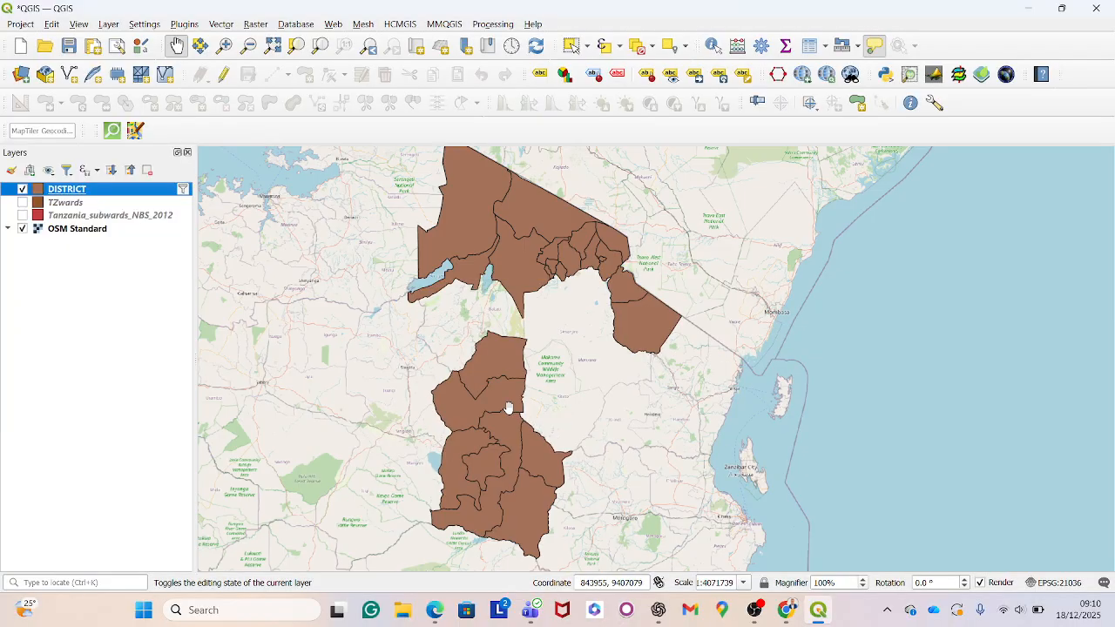
- Try to clear the Region_Cod IN expression from the DISTRICT layer's filter
{"action": "mouse_move", "coordinate": [509, 405]}
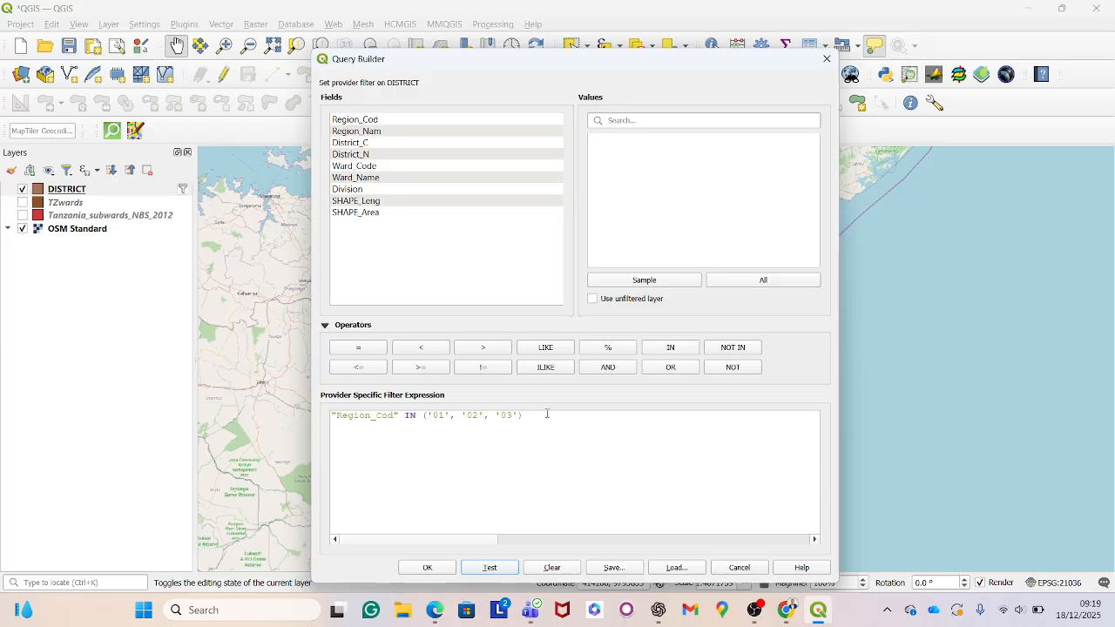
{"action": "left_click_drag", "start_coordinate": [536, 414], "coordinate": [332, 416]}
{"action": "key", "text": "BackSpace"}
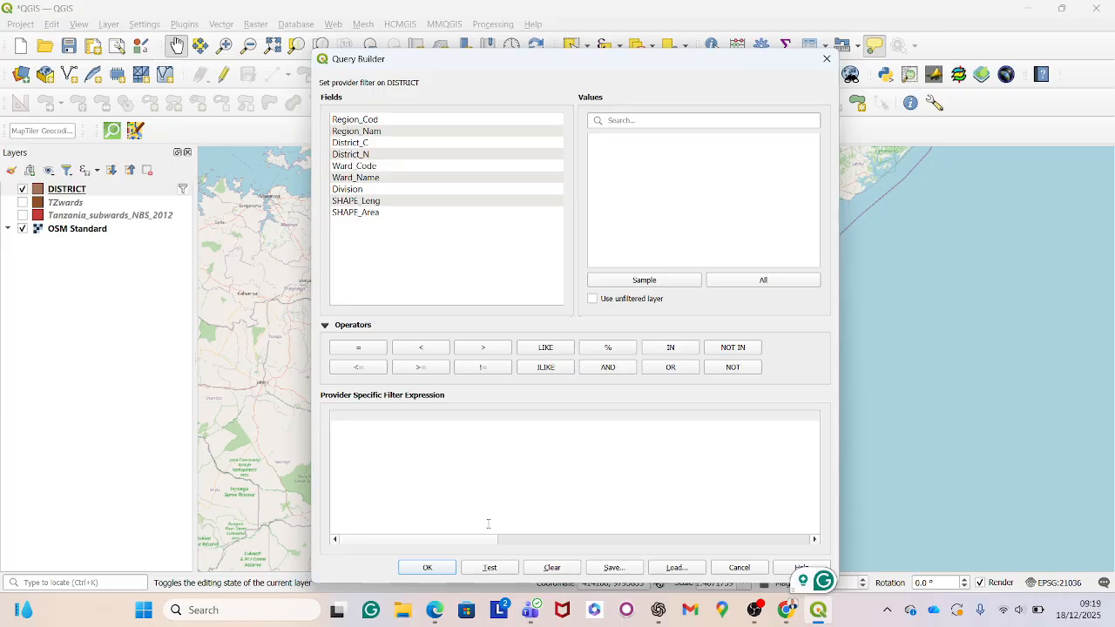
{"action": "left_click", "coordinate": [447, 571]}
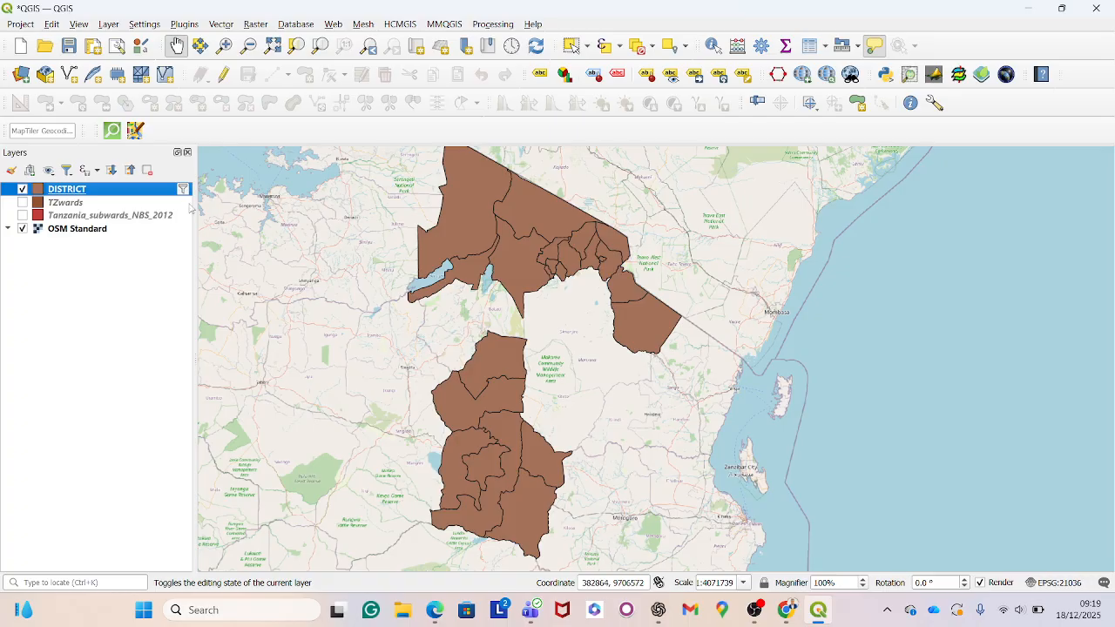
- Reopen the DISTRICT layer's filter, delete the whole Region_Cod IN expression and apply the empty filter
{"action": "right_click", "coordinate": [164, 192]}
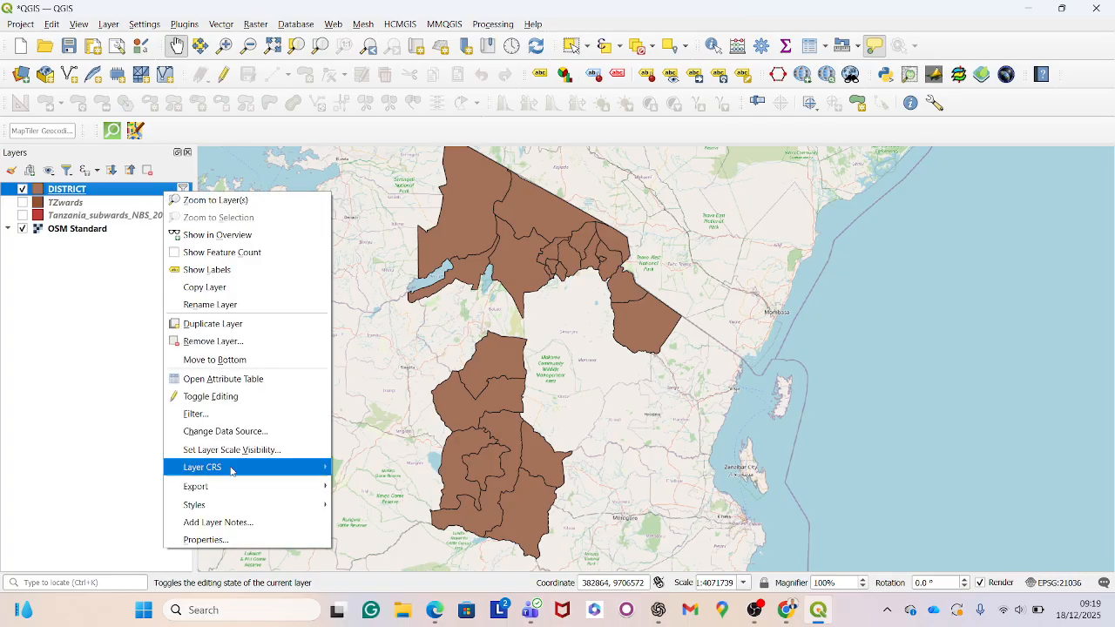
{"action": "mouse_move", "coordinate": [222, 475]}
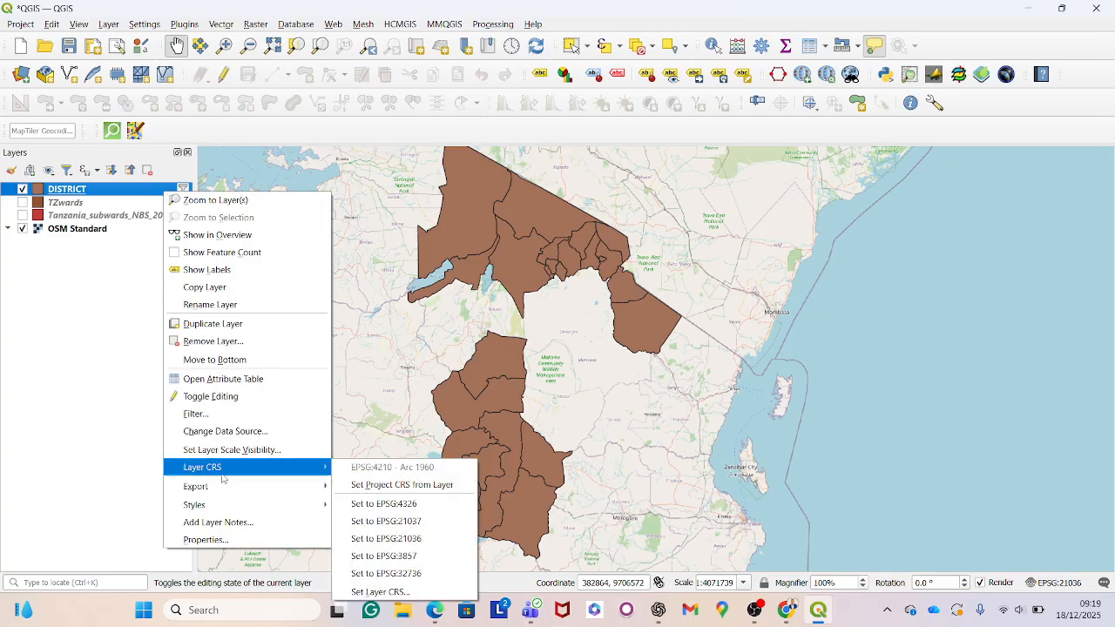
{"action": "left_click", "coordinate": [232, 415]}
{"action": "left_click_drag", "start_coordinate": [531, 418], "coordinate": [272, 404]}
{"action": "key", "text": "Delete"}
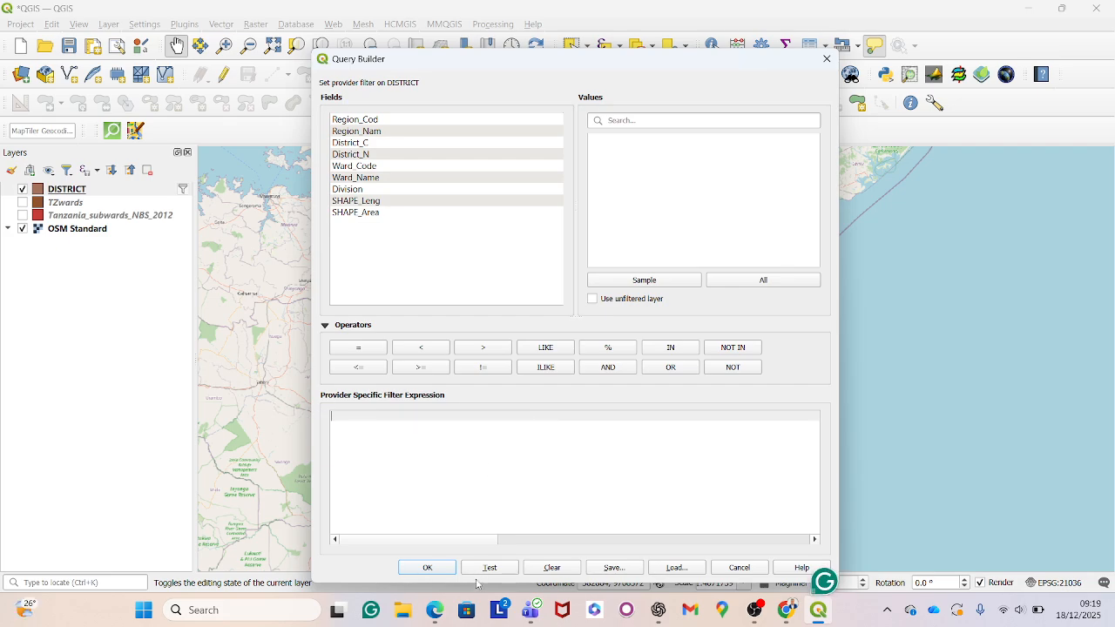
{"action": "left_click", "coordinate": [426, 568]}
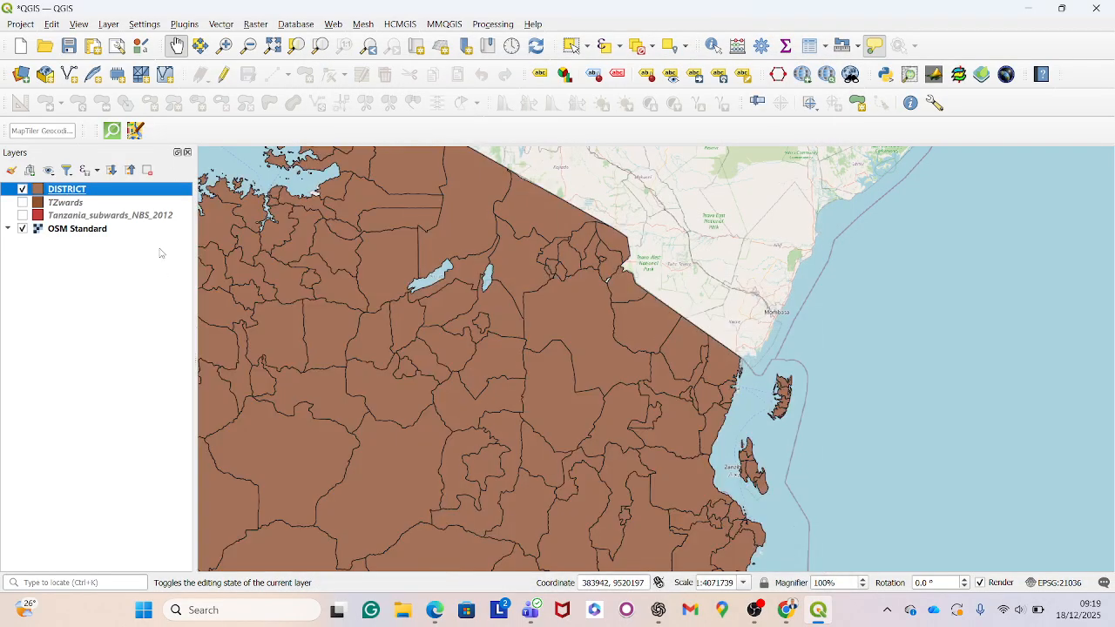
- Review the records of the unfiltered DISTRICT layer in its attribute table
{"action": "right_click", "coordinate": [120, 189]}
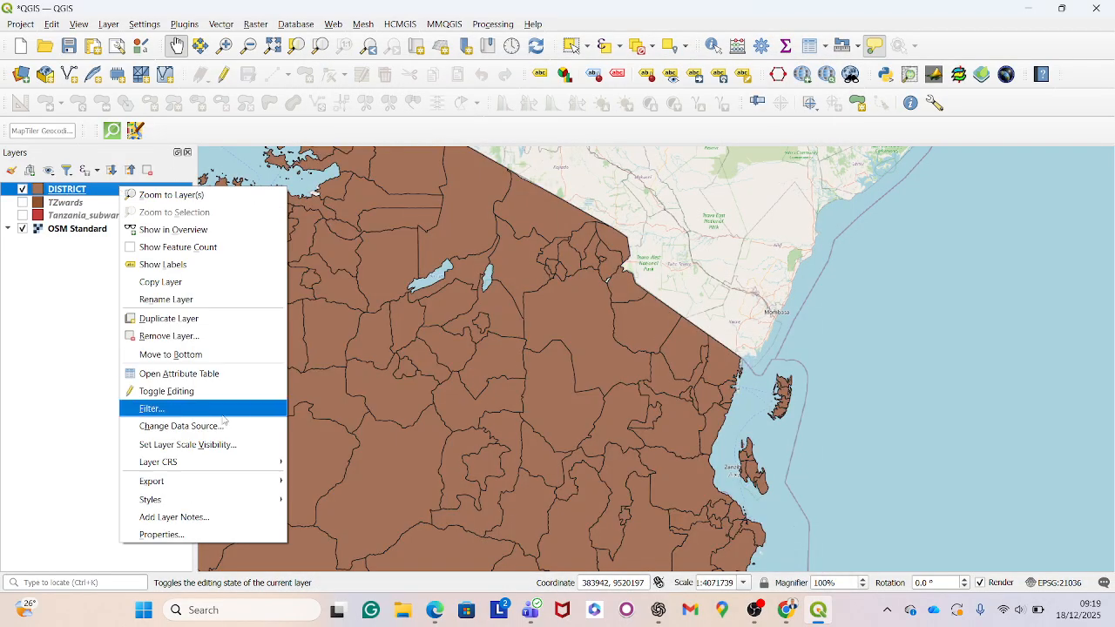
{"action": "left_click", "coordinate": [228, 379]}
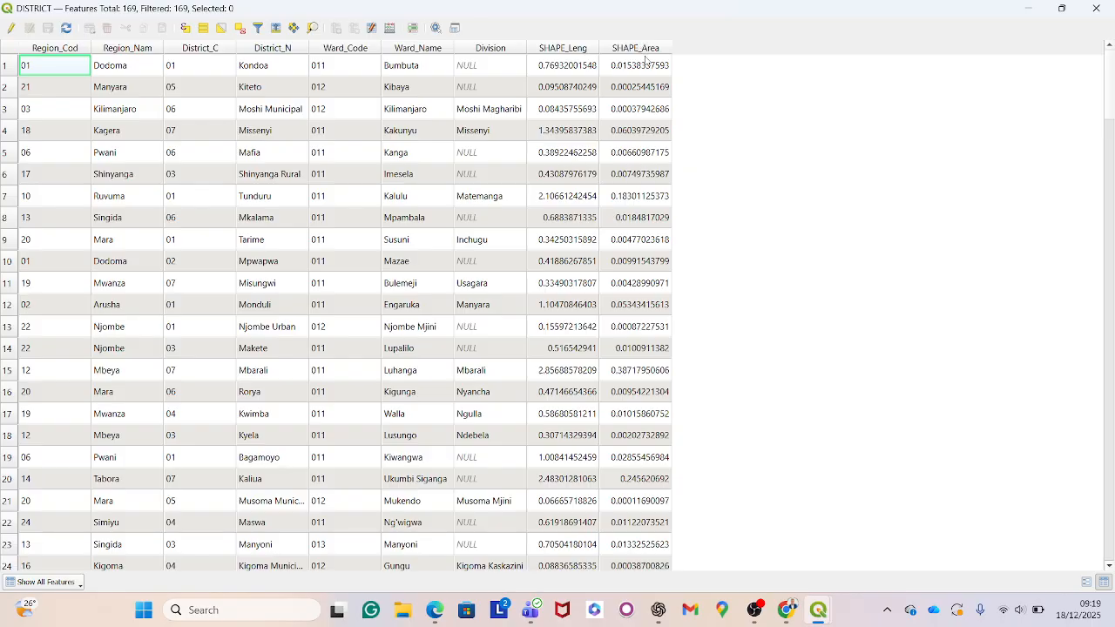
{"action": "left_click", "coordinate": [1107, 8]}
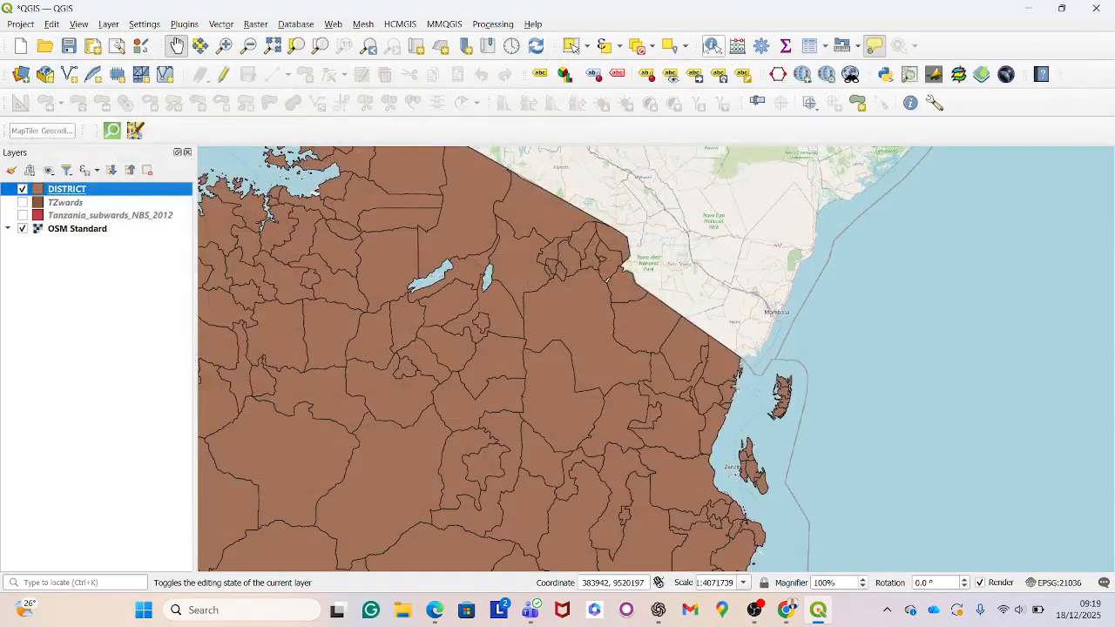
- Review the general, provider and coordinate reference system information in the DISTRICT layer properties
{"action": "right_click", "coordinate": [142, 191]}
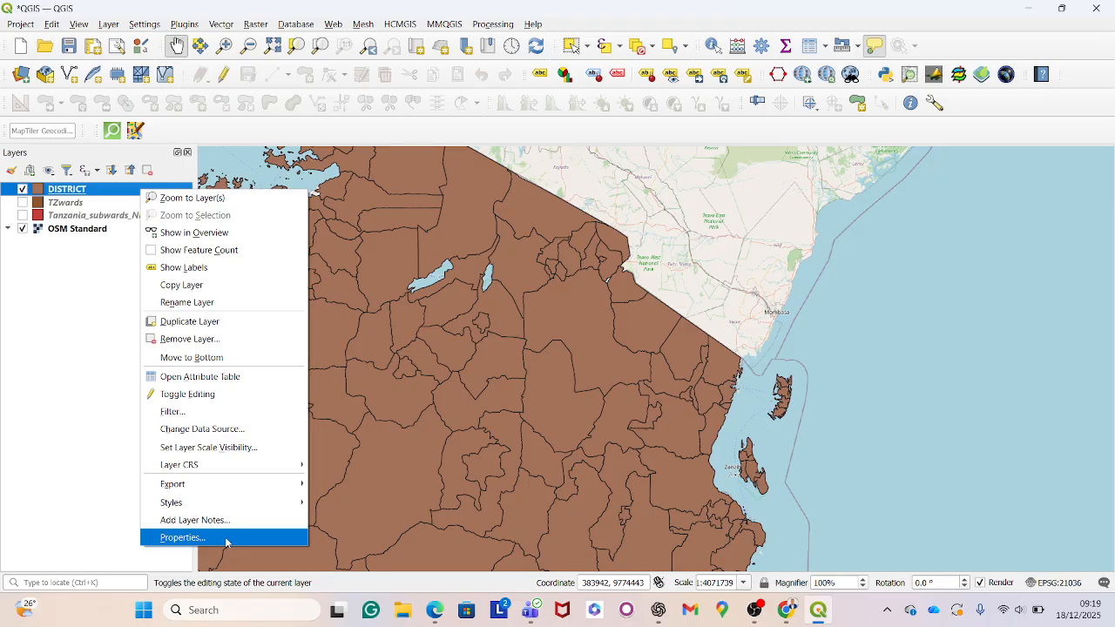
{"action": "left_click", "coordinate": [182, 538]}
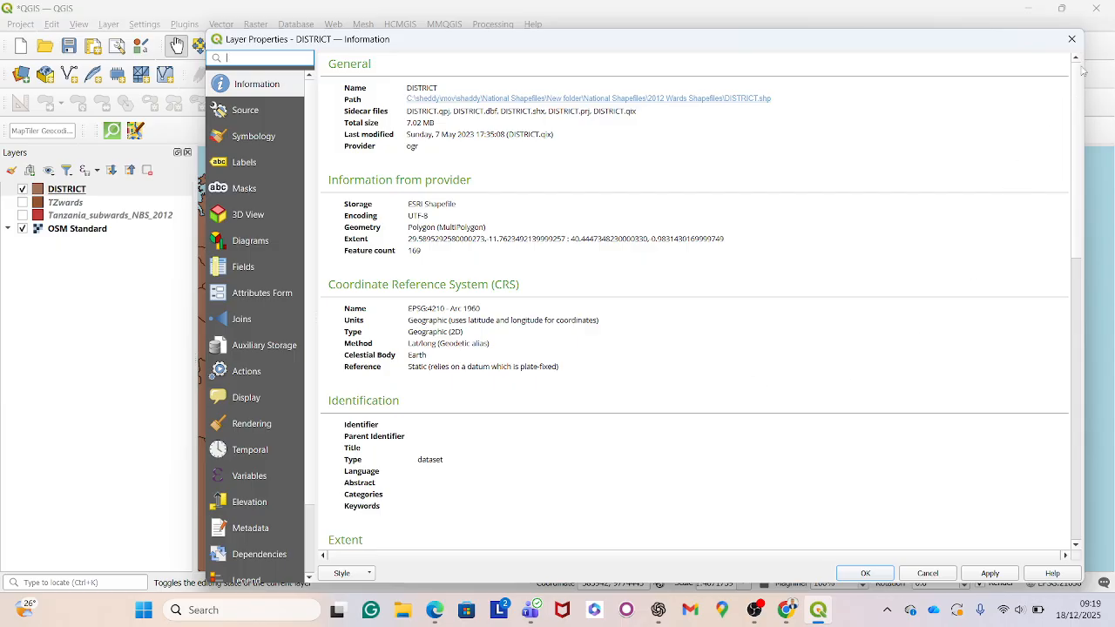
{"action": "left_click", "coordinate": [1070, 40]}
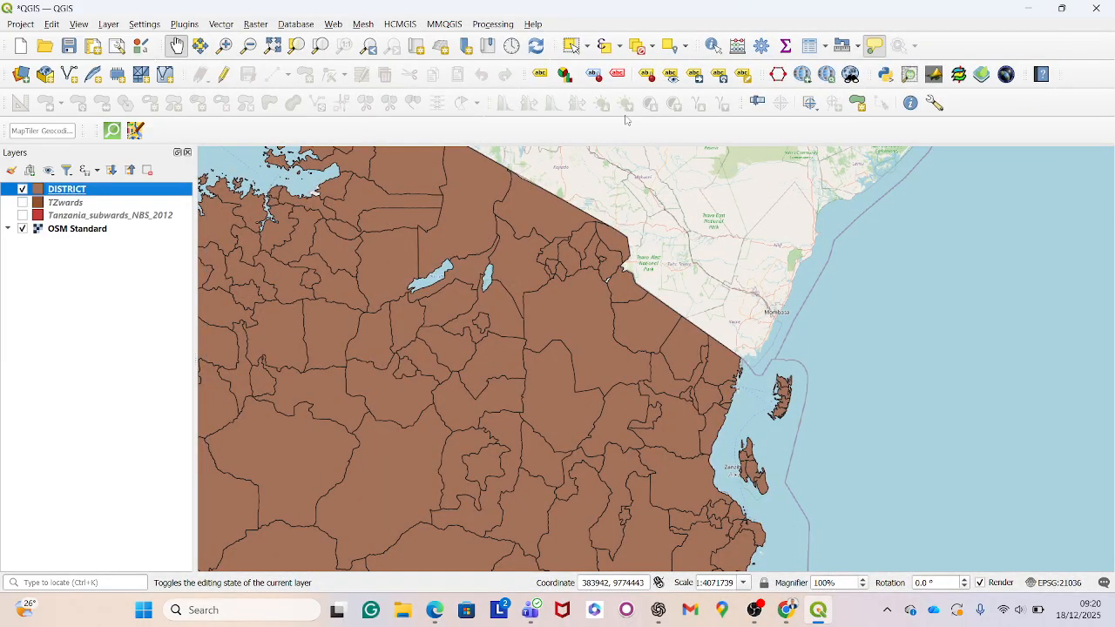
- Set the project's coordinate reference system from the DISTRICT layer and dismiss the transformation choice for OSM Standard
{"action": "right_click", "coordinate": [132, 192]}
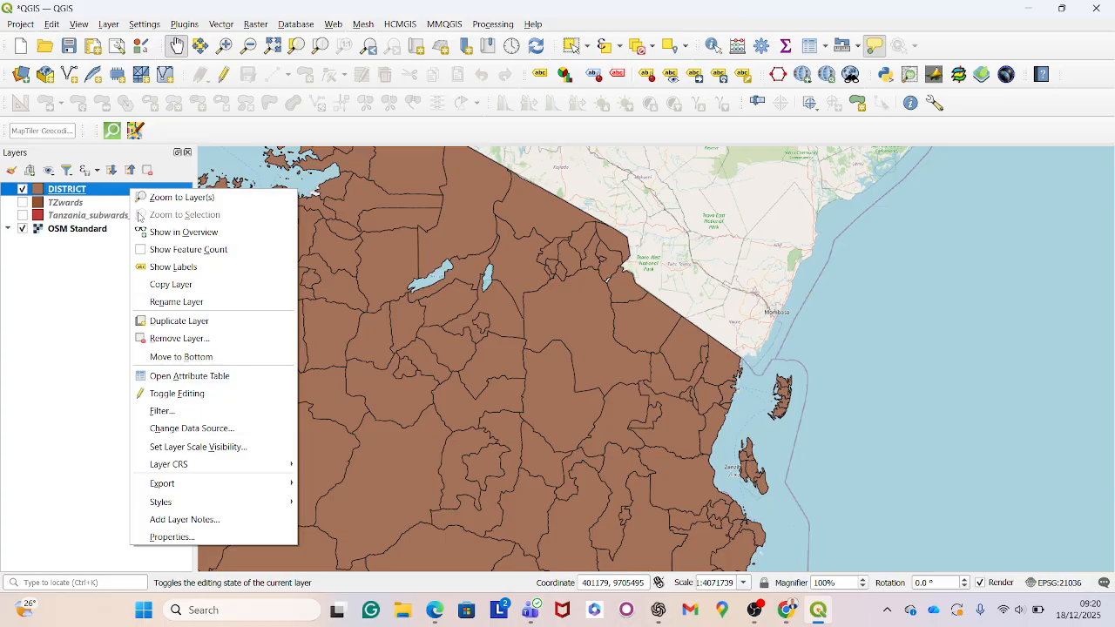
{"action": "mouse_move", "coordinate": [208, 464]}
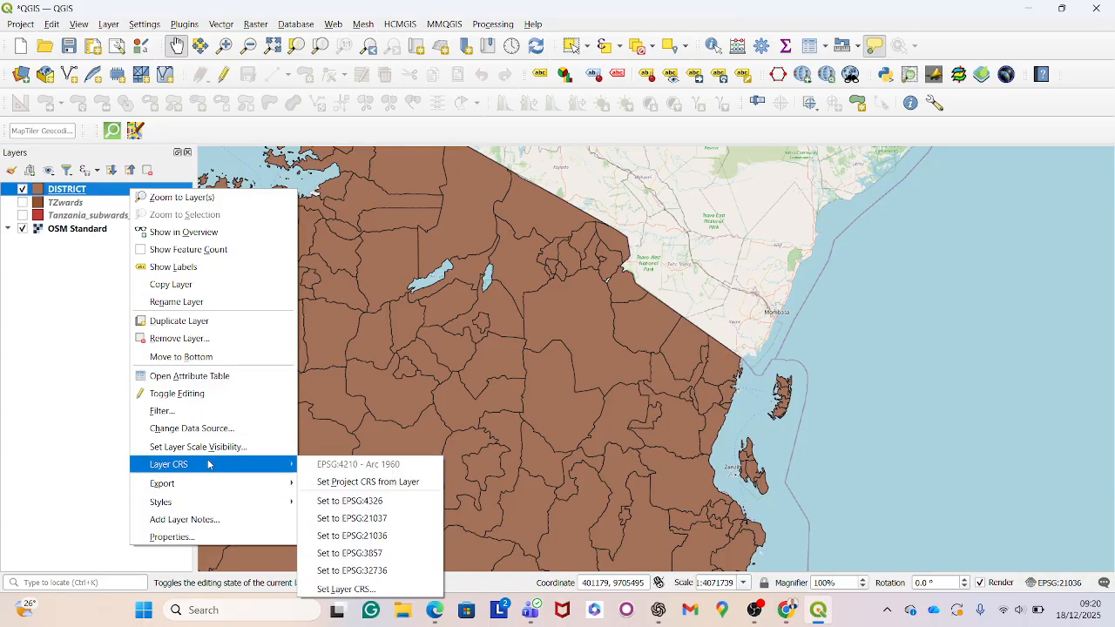
{"action": "left_click", "coordinate": [340, 485]}
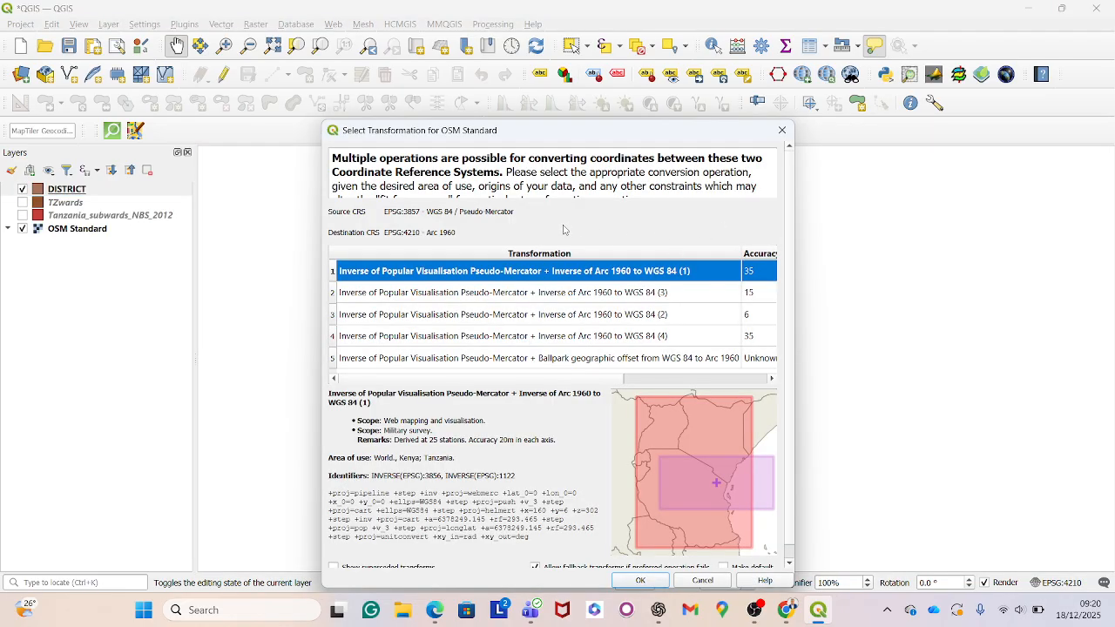
{"action": "scroll", "coordinate": [516, 336], "scroll_direction": "down", "scroll_amount": 1}
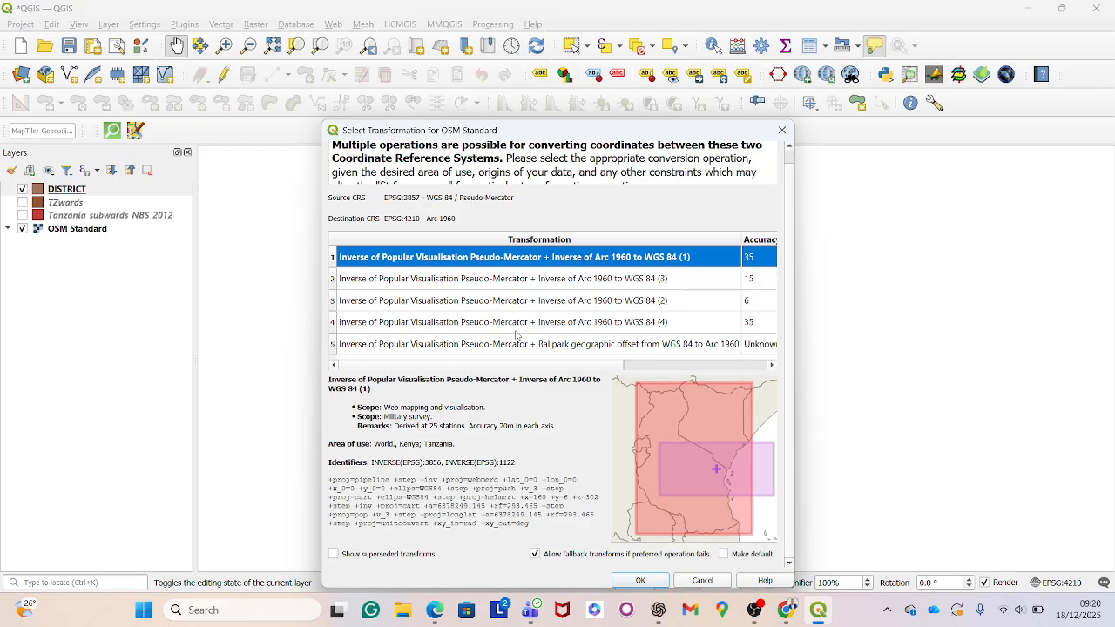
{"action": "scroll", "coordinate": [516, 335], "scroll_direction": "up", "scroll_amount": 1}
{"action": "scroll", "coordinate": [515, 335], "scroll_direction": "down", "scroll_amount": 1}
{"action": "scroll", "coordinate": [566, 287], "scroll_direction": "up", "scroll_amount": 1}
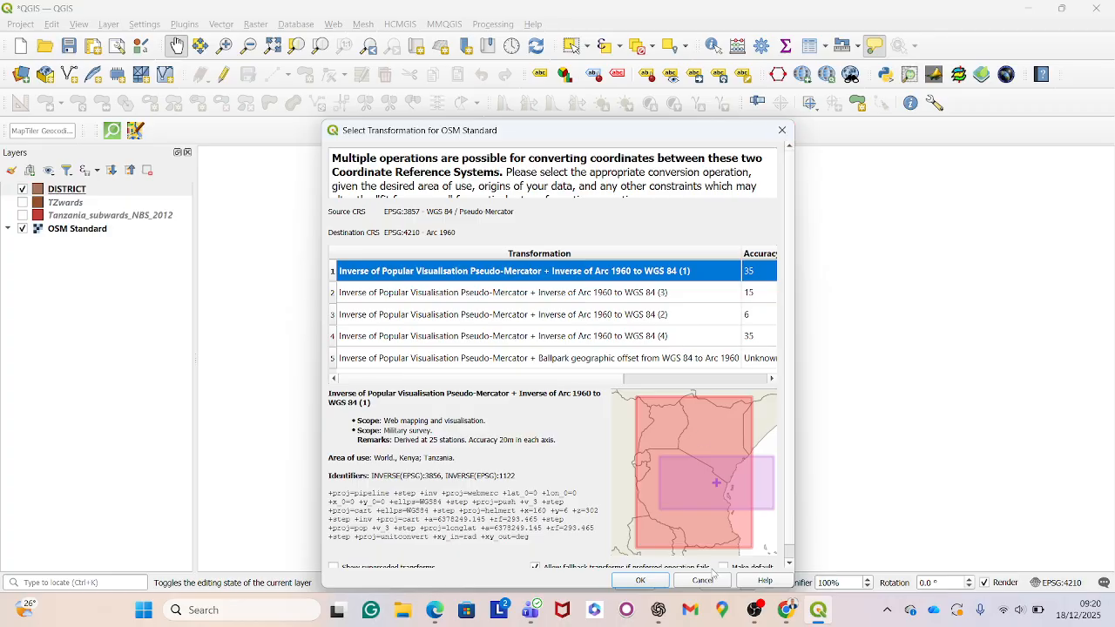
{"action": "left_click", "coordinate": [702, 582]}
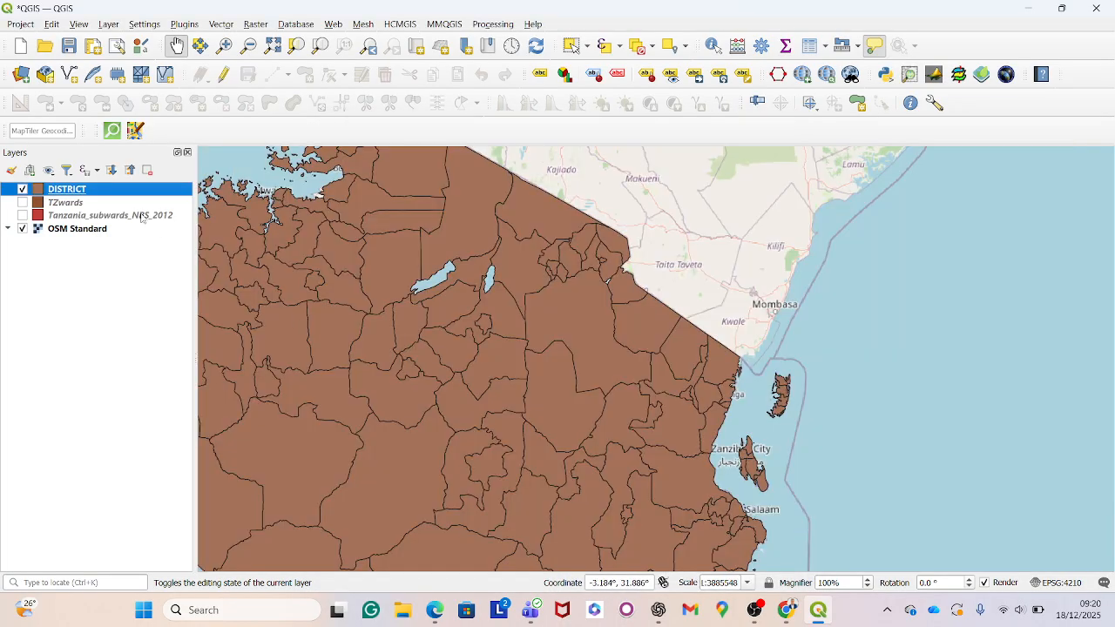
- Assign Arc 1960 / UTM zone 36S (EPSG:21036) as the DISTRICT layer's coordinate reference system
{"action": "right_click", "coordinate": [121, 195]}
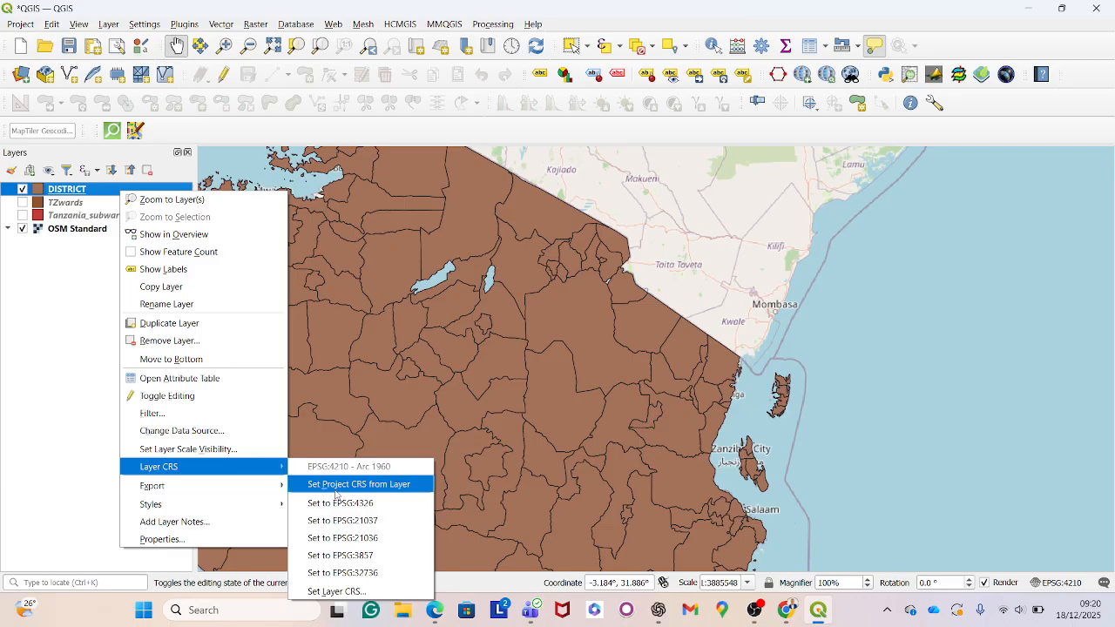
{"action": "left_click", "coordinate": [339, 594]}
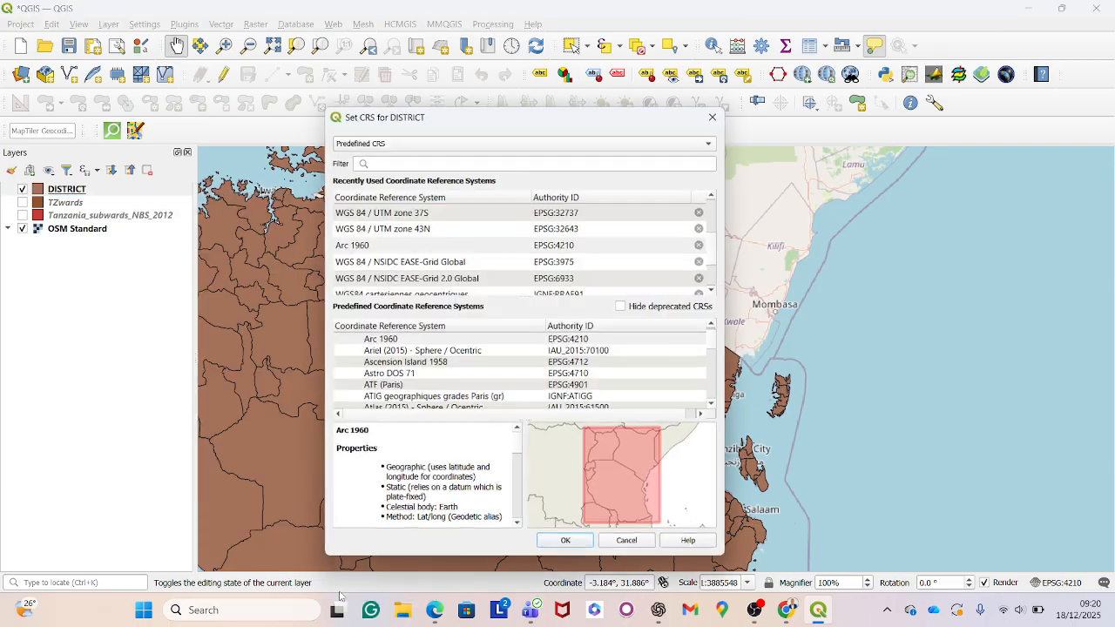
{"action": "left_click", "coordinate": [393, 211]}
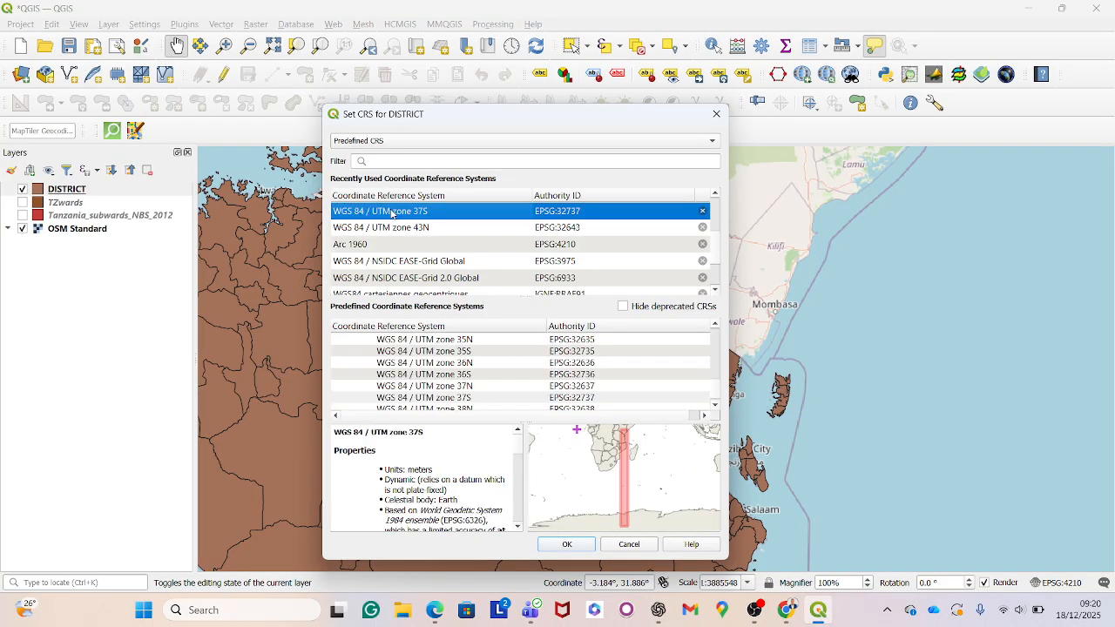
{"action": "left_click", "coordinate": [387, 227]}
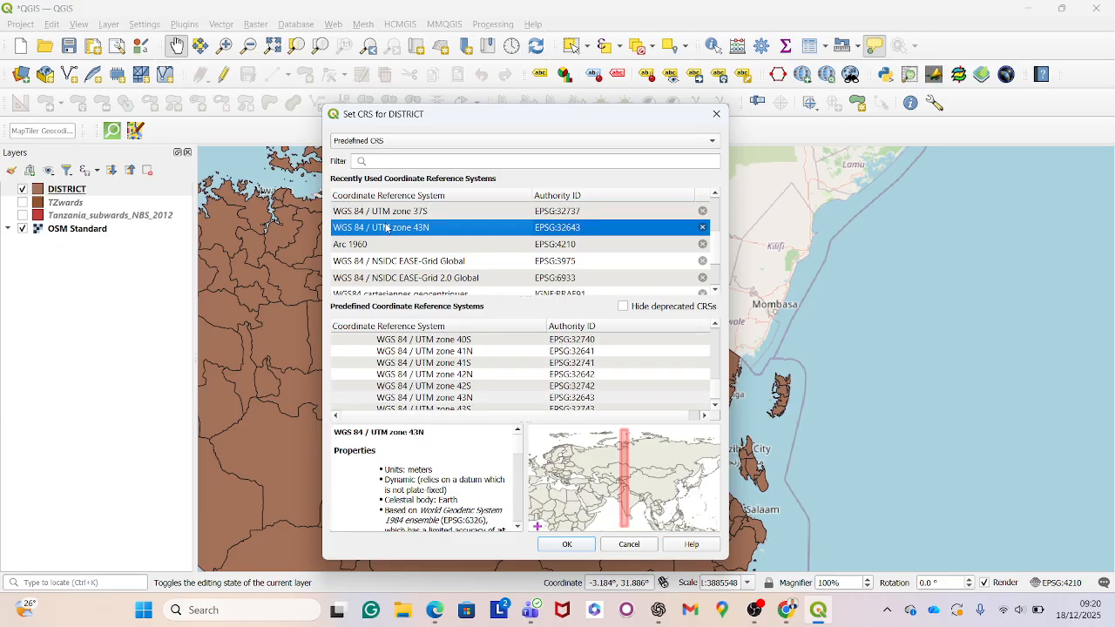
{"action": "scroll", "coordinate": [411, 259], "scroll_direction": "down", "scroll_amount": 1}
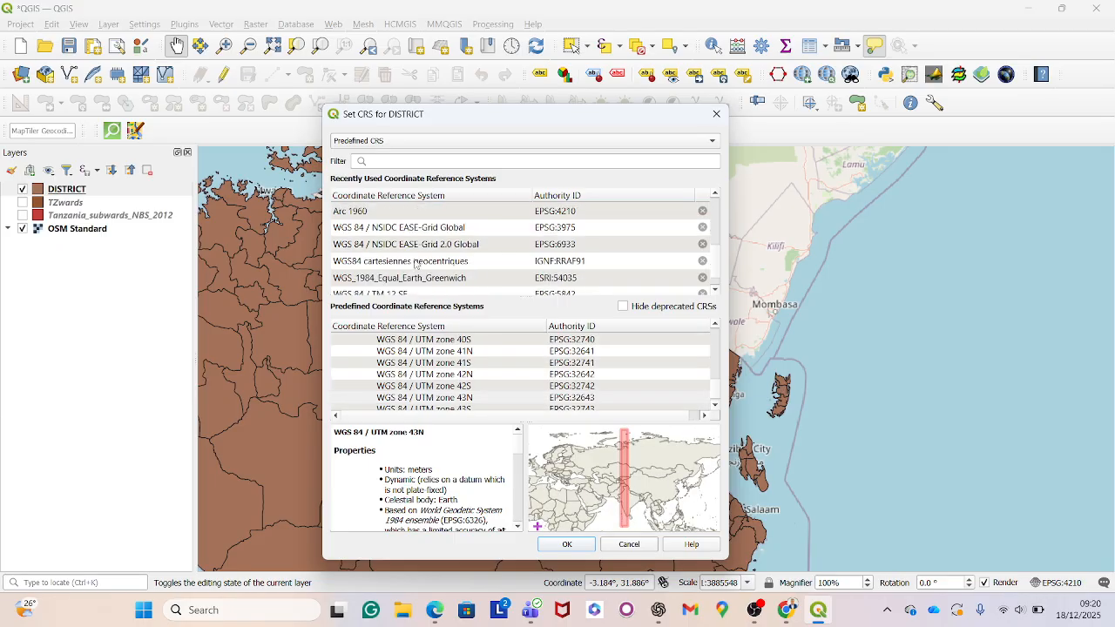
{"action": "scroll", "coordinate": [415, 263], "scroll_direction": "up", "scroll_amount": 2}
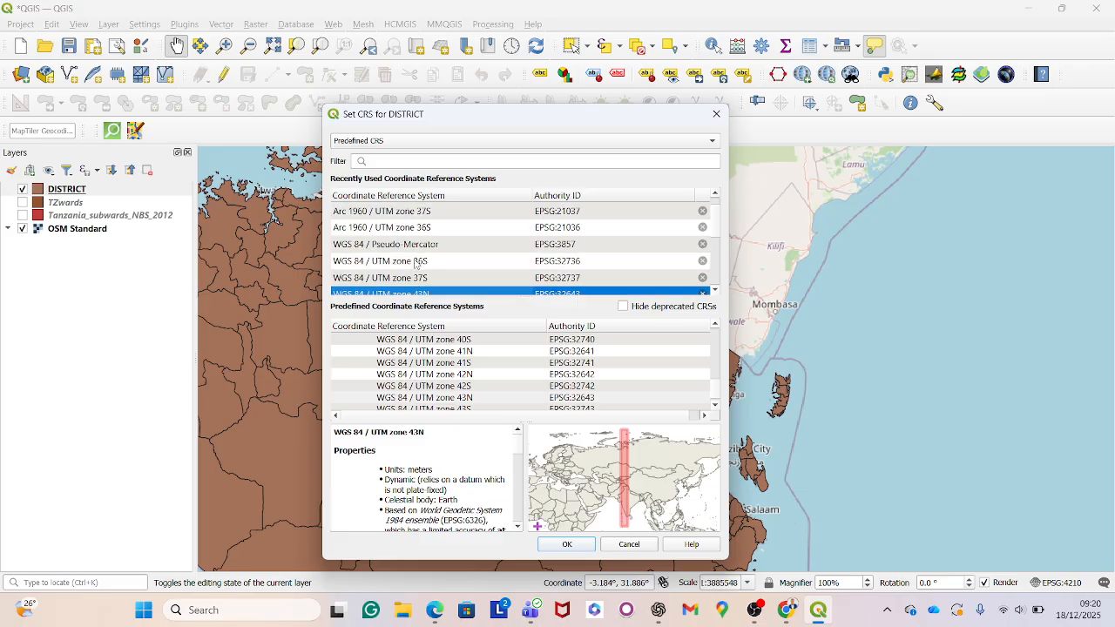
{"action": "left_click", "coordinate": [386, 212]}
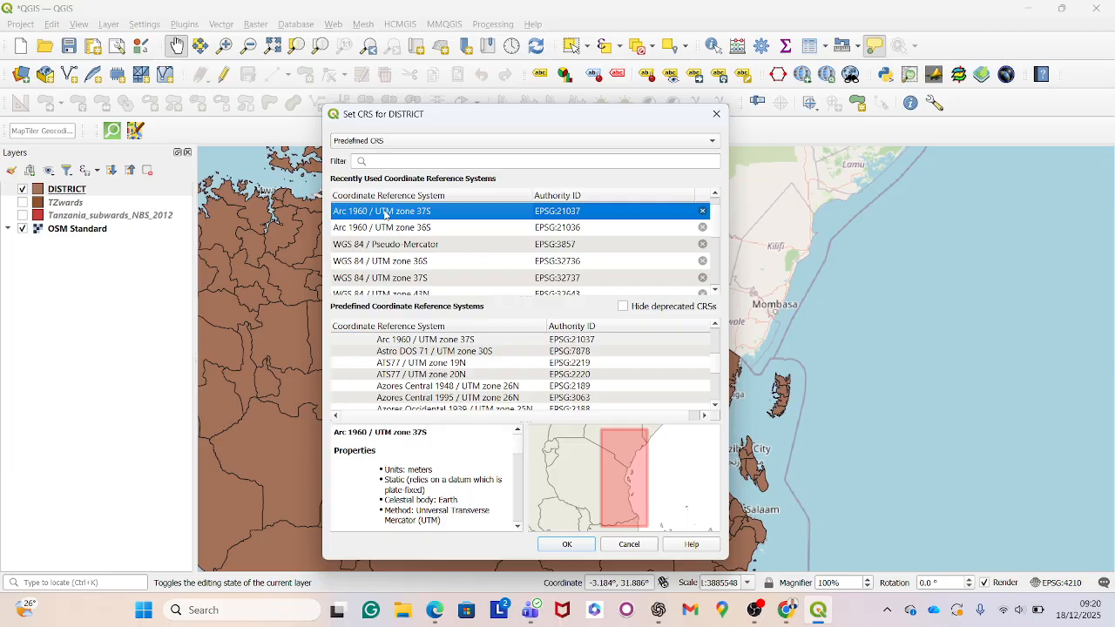
{"action": "left_click", "coordinate": [397, 228]}
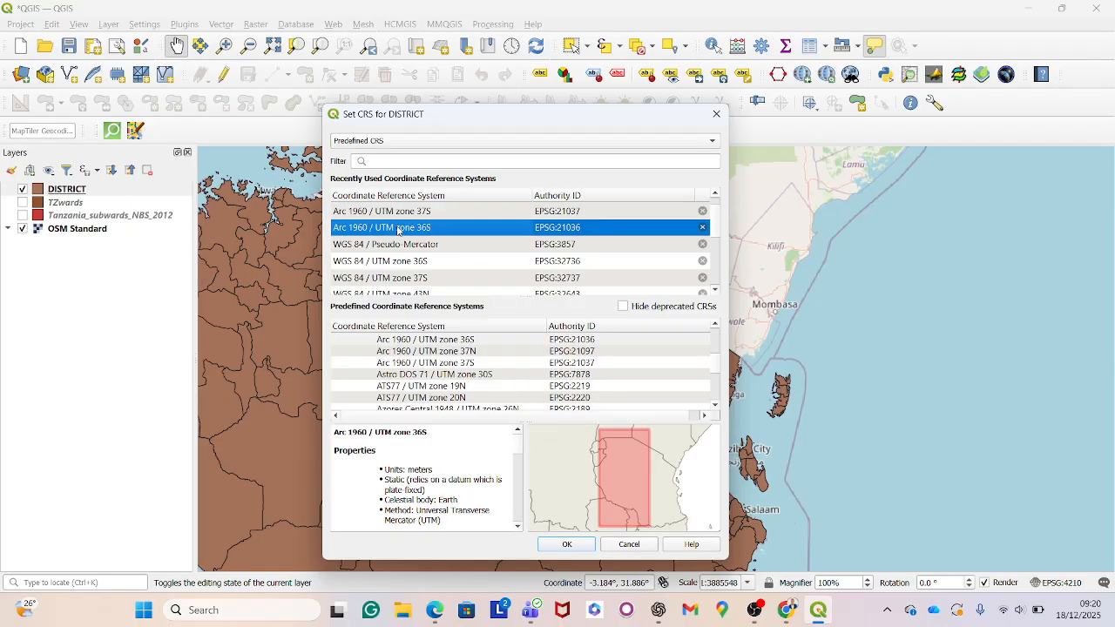
{"action": "left_click", "coordinate": [564, 544]}
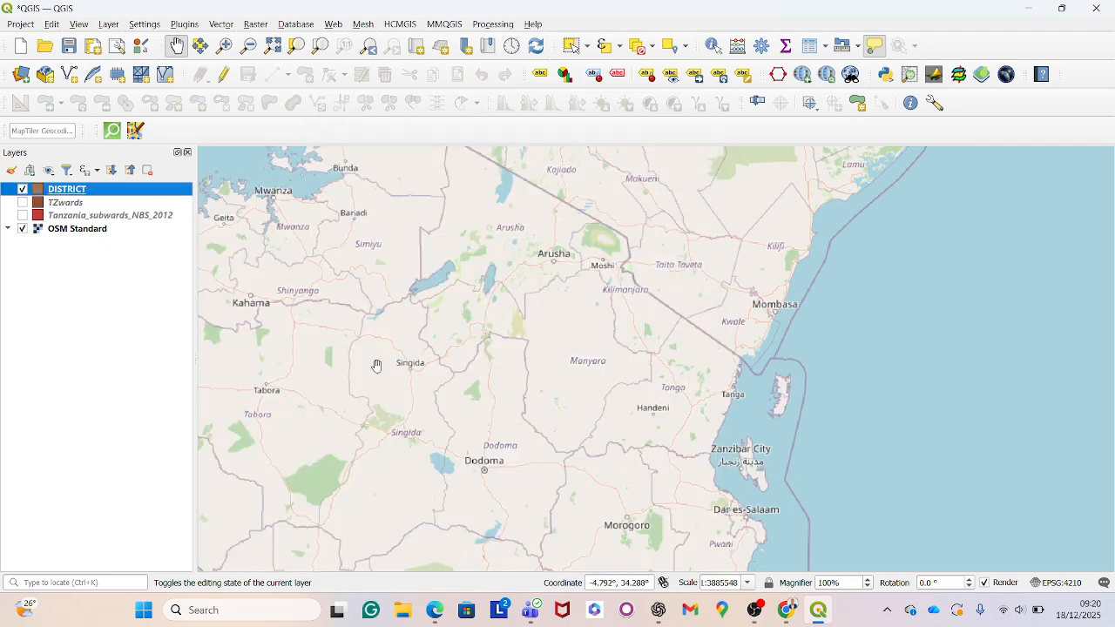
- Zoom to the DISTRICT layer and check its coordinate reference system information in the layer properties
{"action": "right_click", "coordinate": [128, 190]}
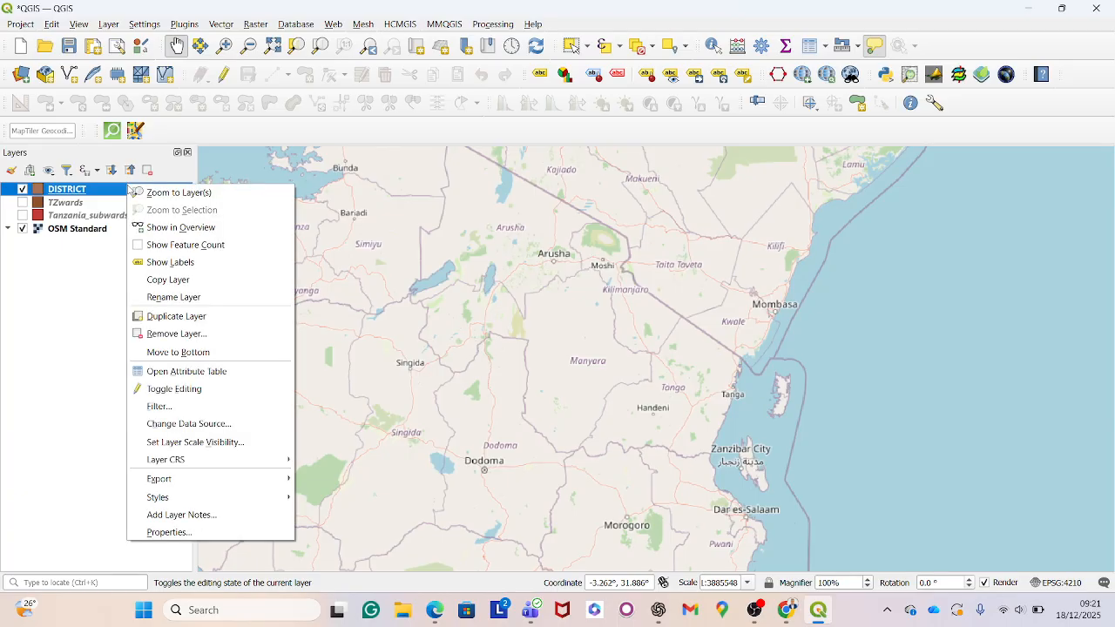
{"action": "left_click", "coordinate": [174, 193]}
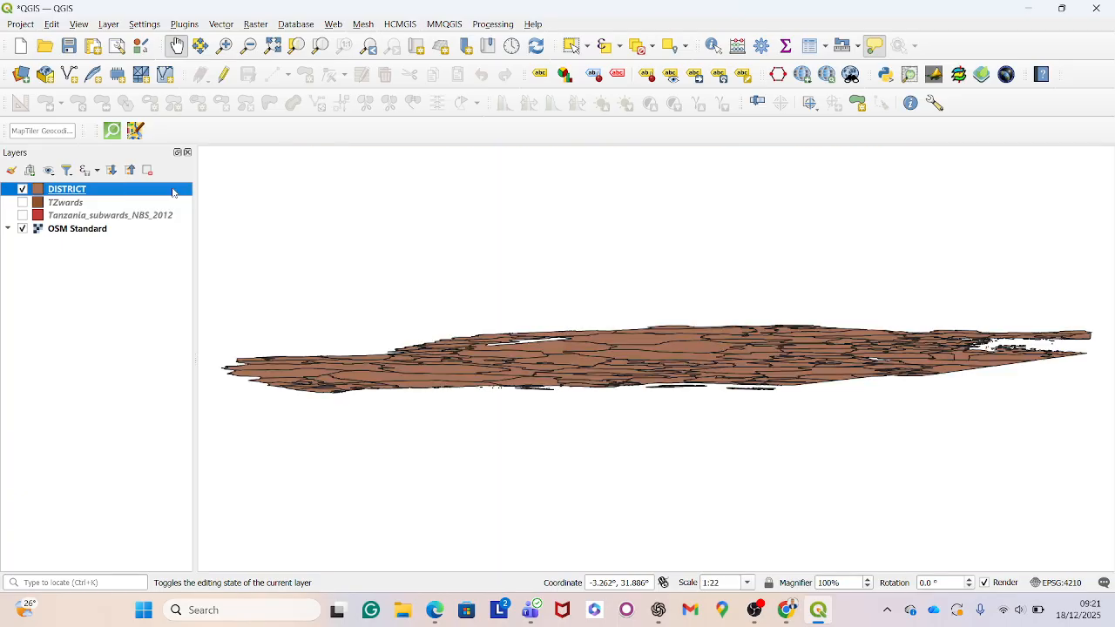
{"action": "right_click", "coordinate": [141, 196]}
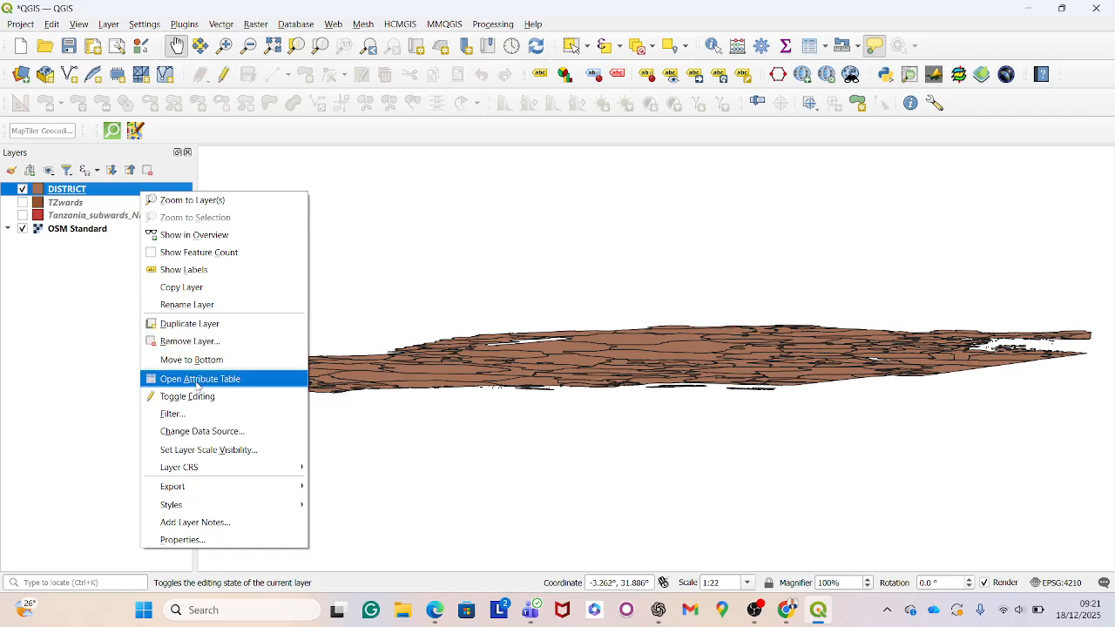
{"action": "left_click", "coordinate": [215, 541]}
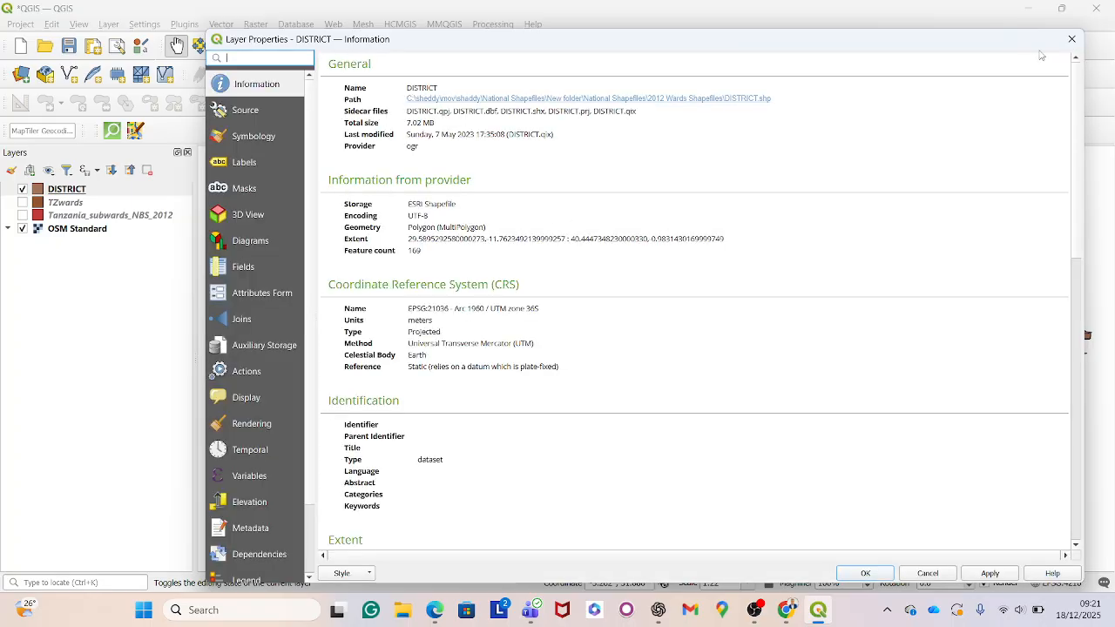
{"action": "left_click", "coordinate": [1072, 39]}
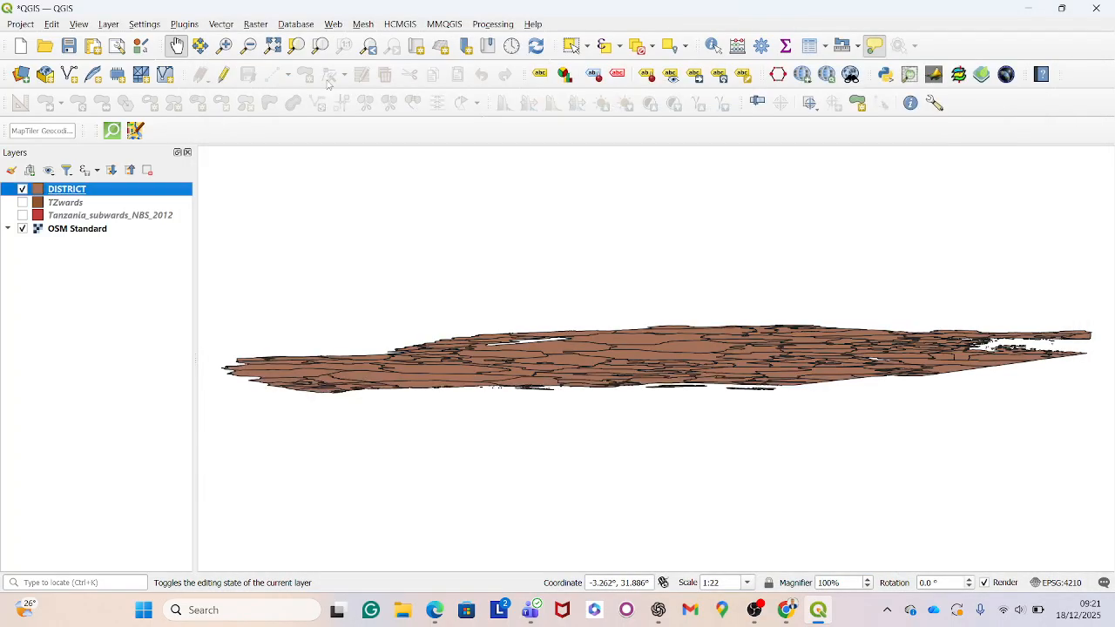
- Assign WGS 84 (EPSG:4326) to the DISTRICT layer with the Inverse of Arc 1960 to WGS 84 (1) transformation, and zoom to the layer
{"action": "right_click", "coordinate": [136, 188]}
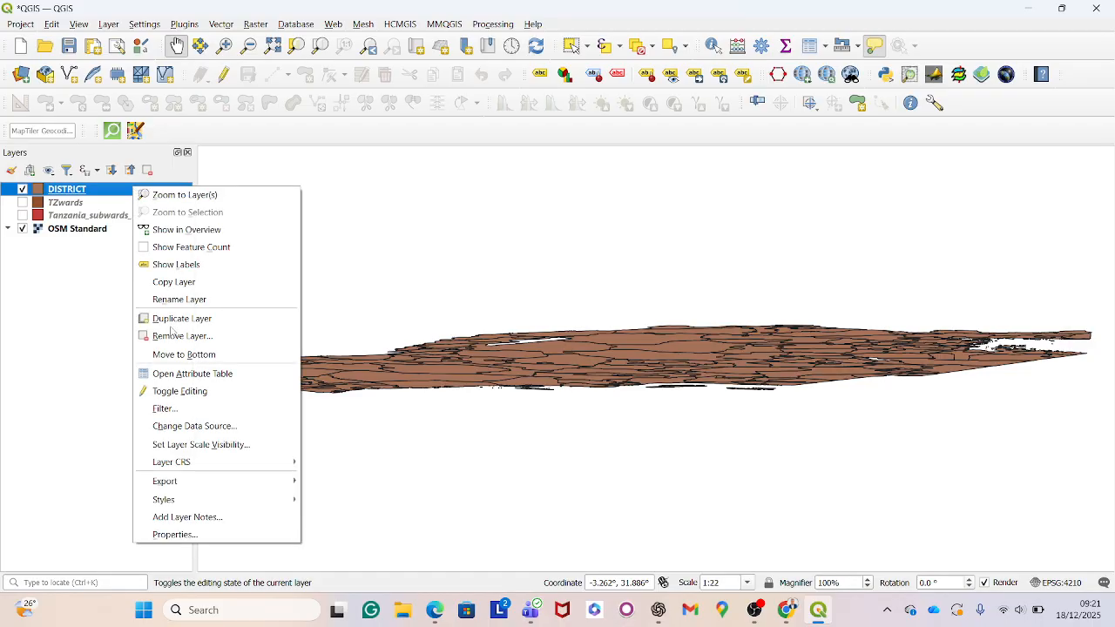
{"action": "mouse_move", "coordinate": [195, 465]}
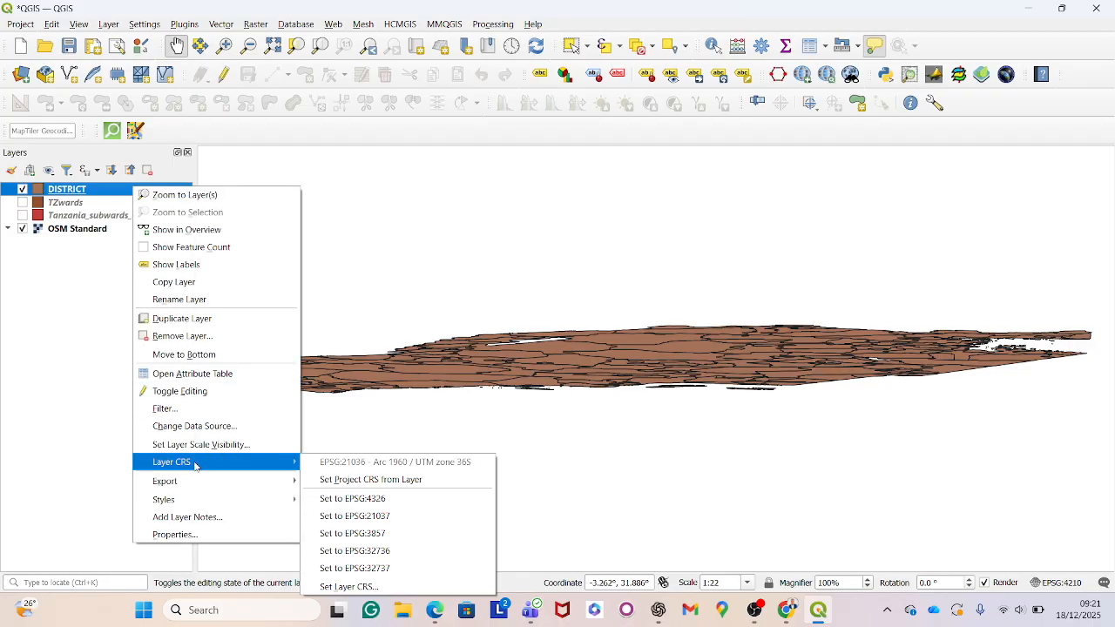
{"action": "left_click", "coordinate": [376, 589]}
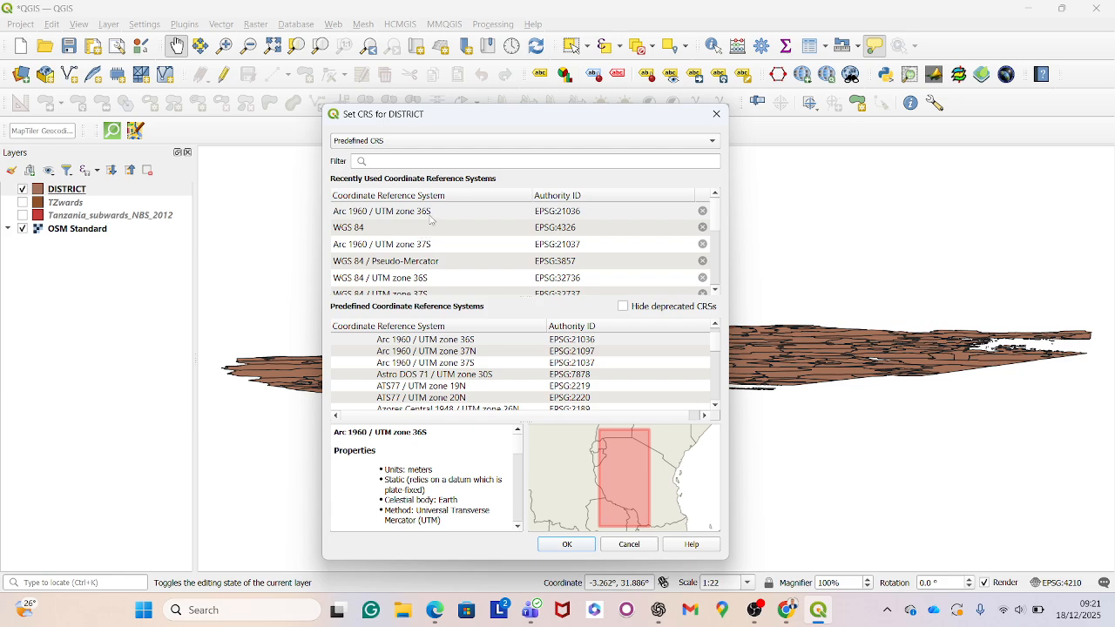
{"action": "left_click", "coordinate": [427, 228]}
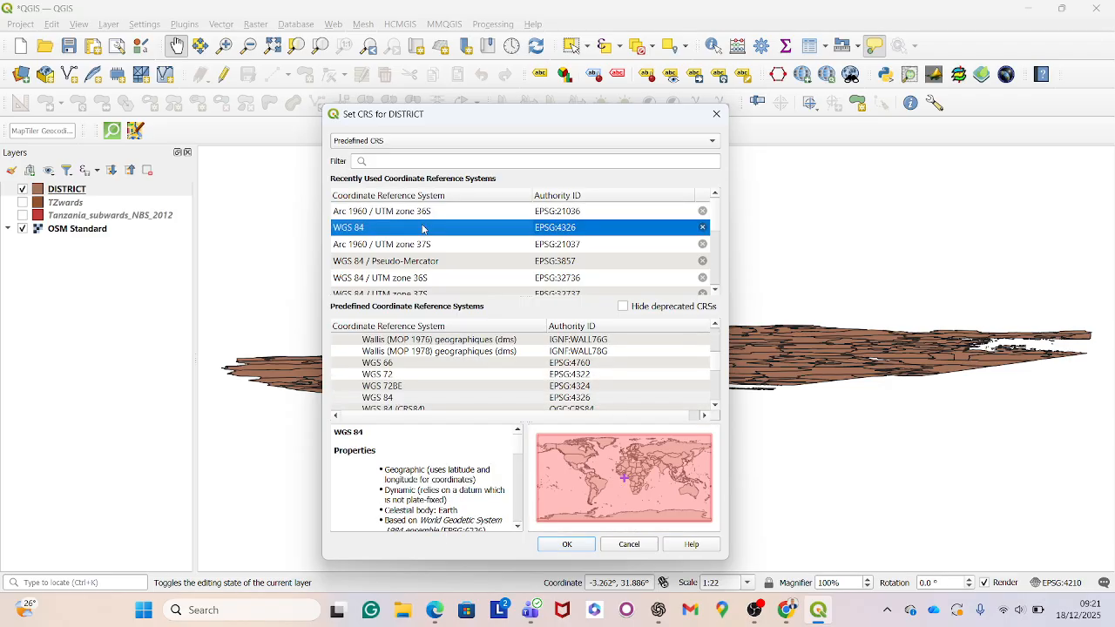
{"action": "left_click", "coordinate": [563, 547]}
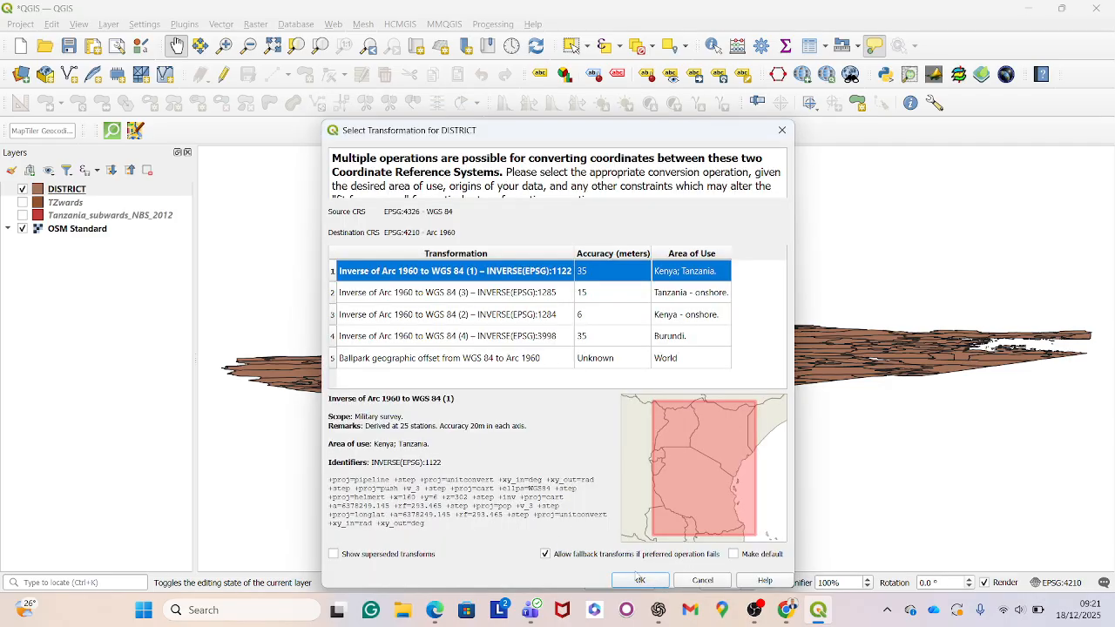
{"action": "left_click", "coordinate": [639, 580]}
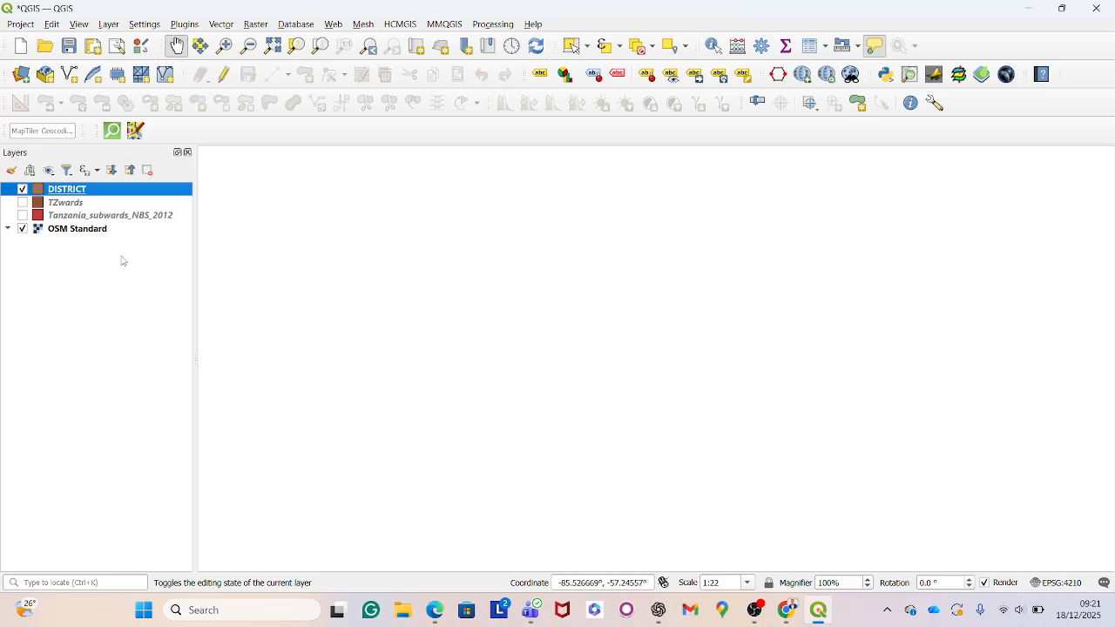
{"action": "right_click", "coordinate": [109, 189]}
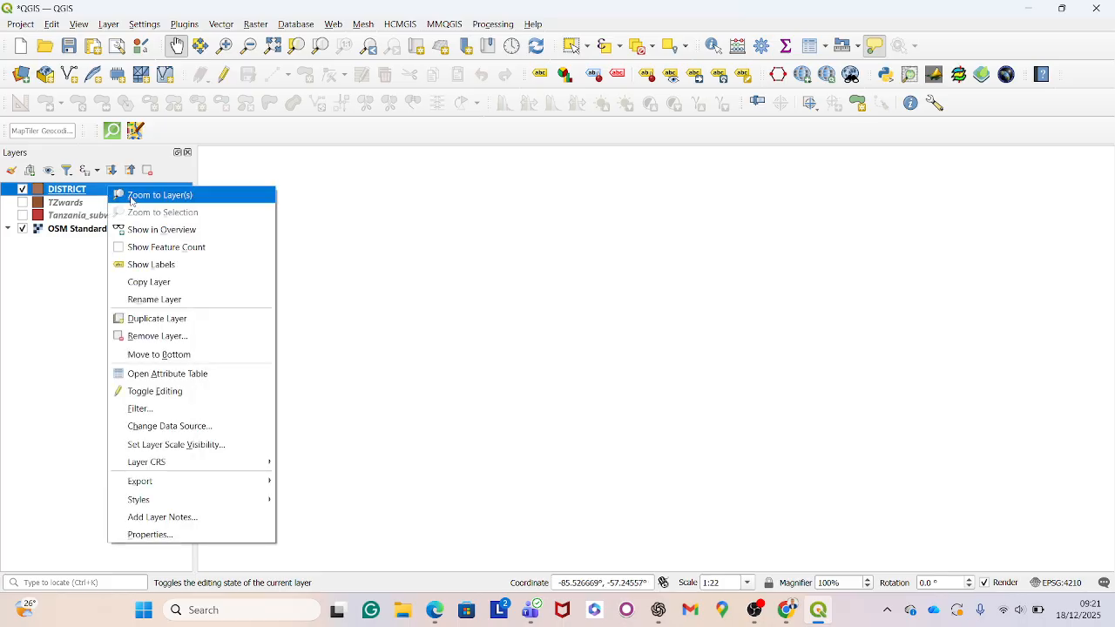
{"action": "left_click", "coordinate": [130, 196]}
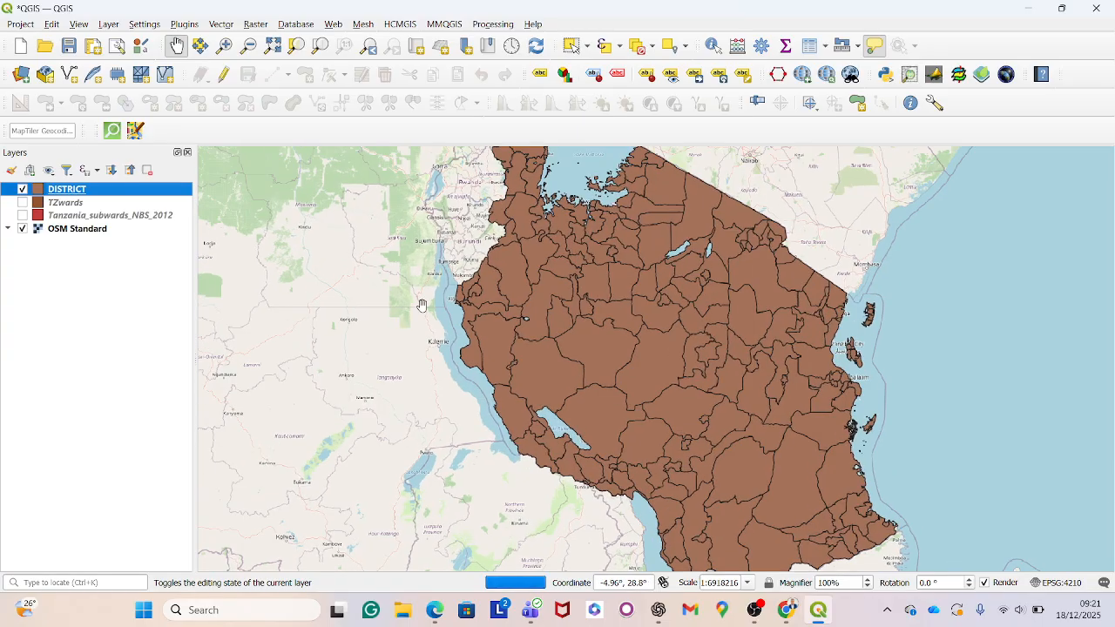
- Open the Field Calculator from the DISTRICT attribute table and define a new field named Area_Km of type Decimal number (real)
{"action": "right_click", "coordinate": [115, 189]}
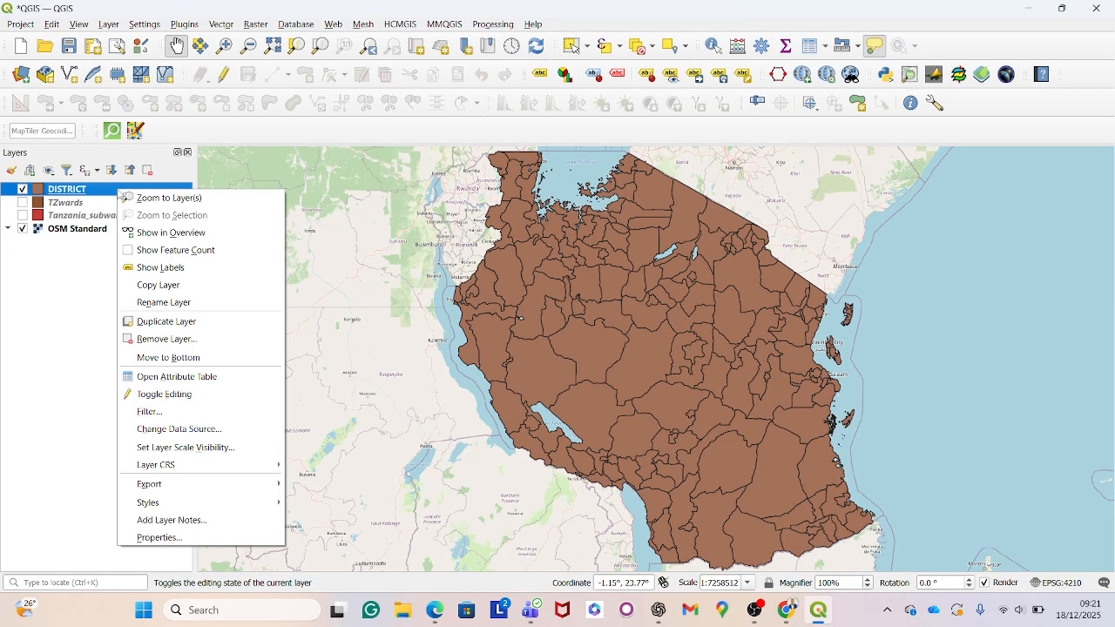
{"action": "left_click", "coordinate": [199, 377]}
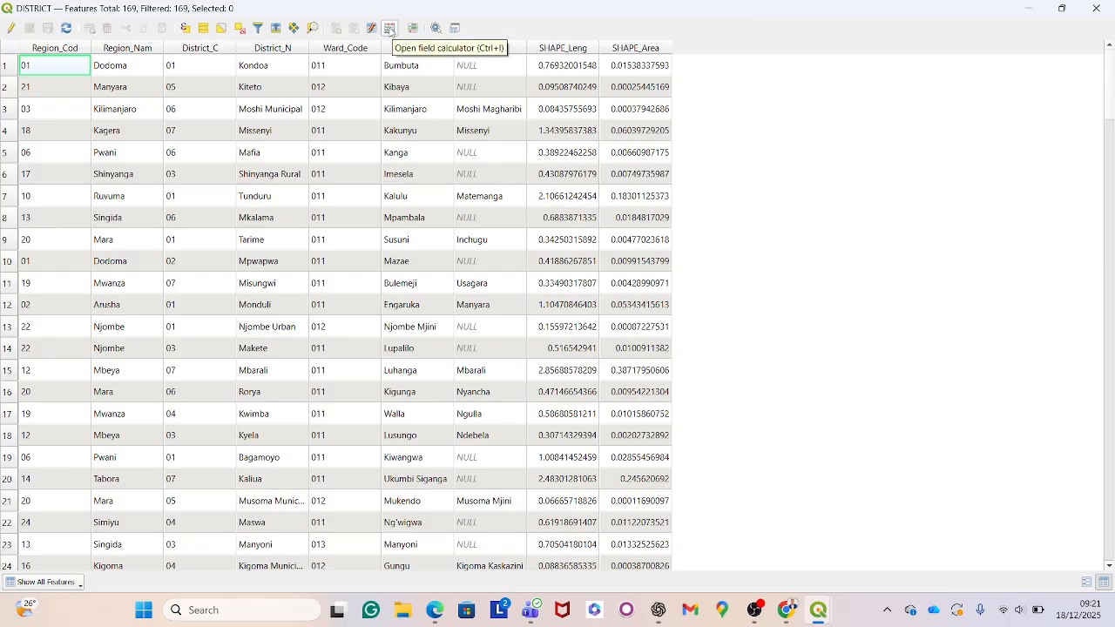
{"action": "left_click", "coordinate": [389, 29]}
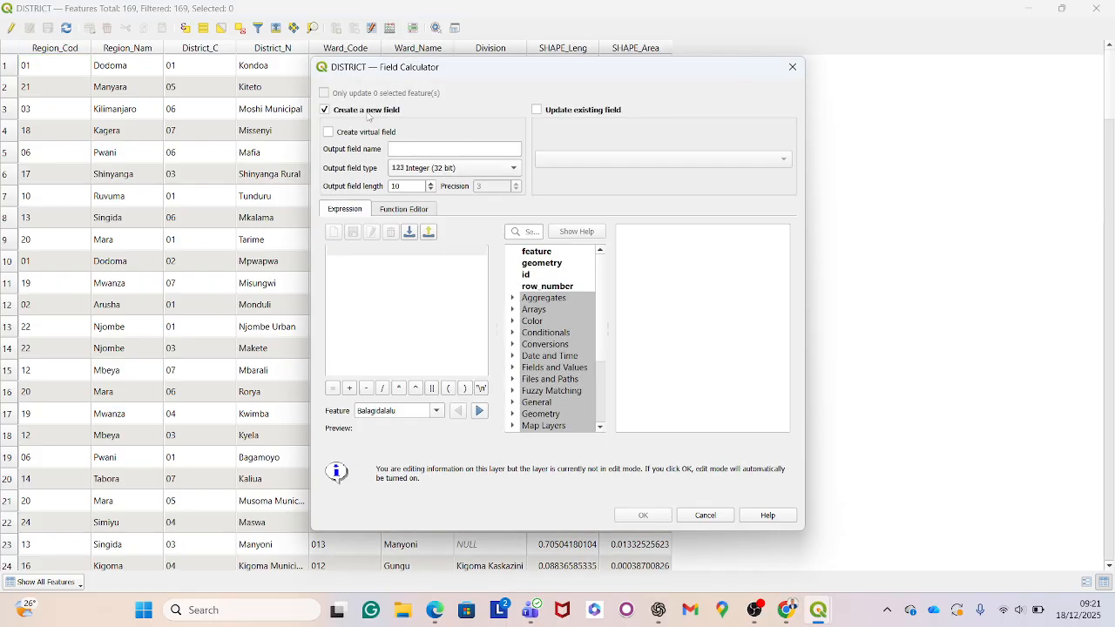
{"action": "left_click", "coordinate": [410, 150]}
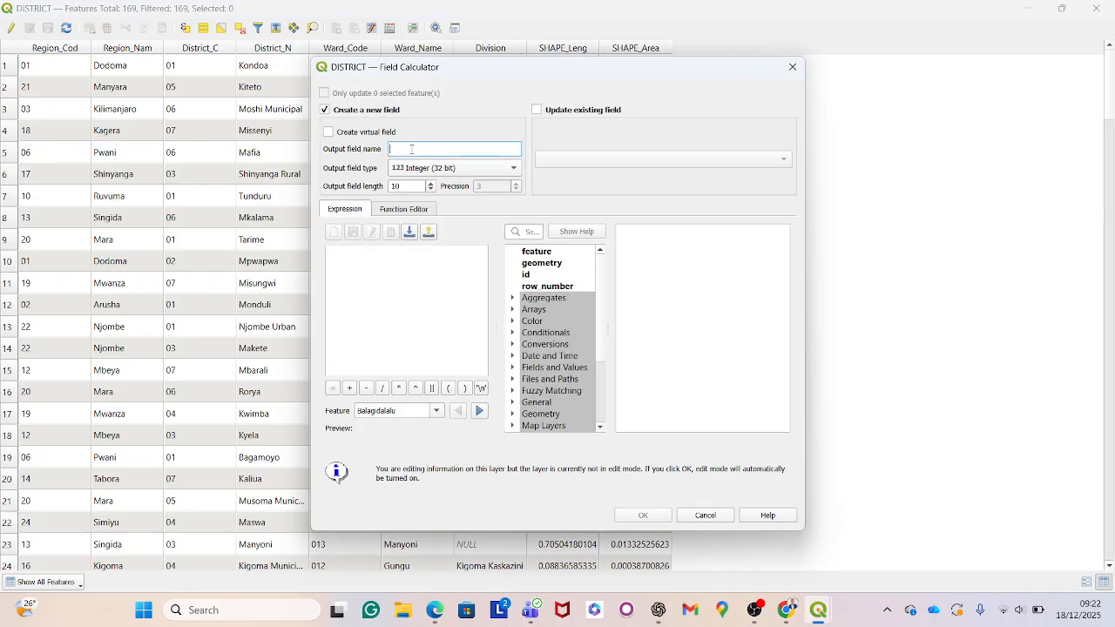
{"action": "type", "text": "A"}
{"action": "type", "text": "rea_Km"}
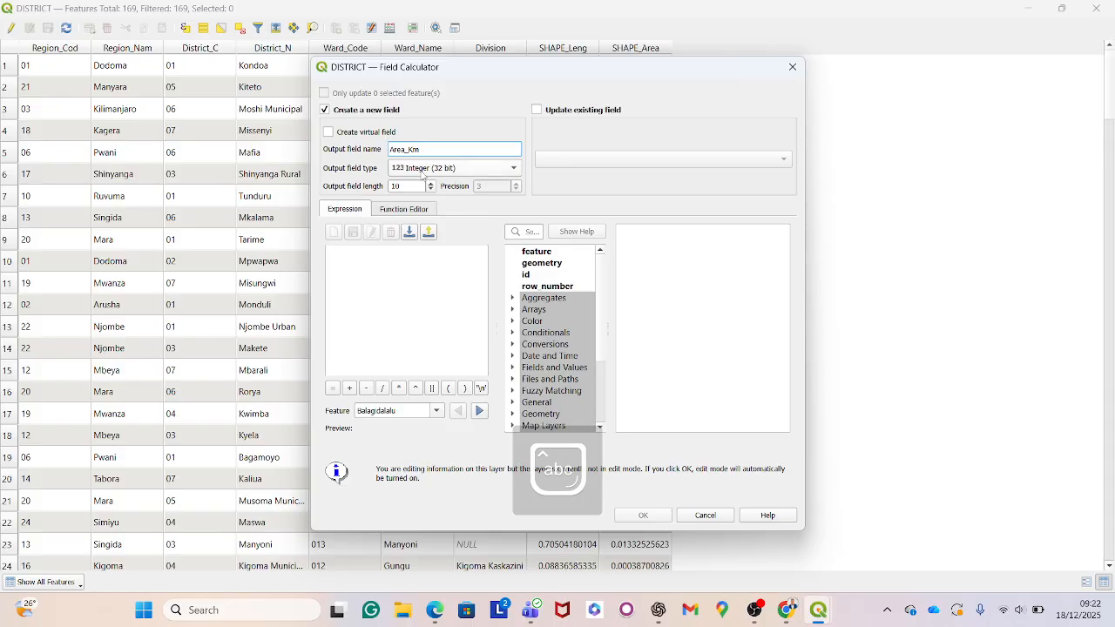
{"action": "left_click", "coordinate": [487, 174]}
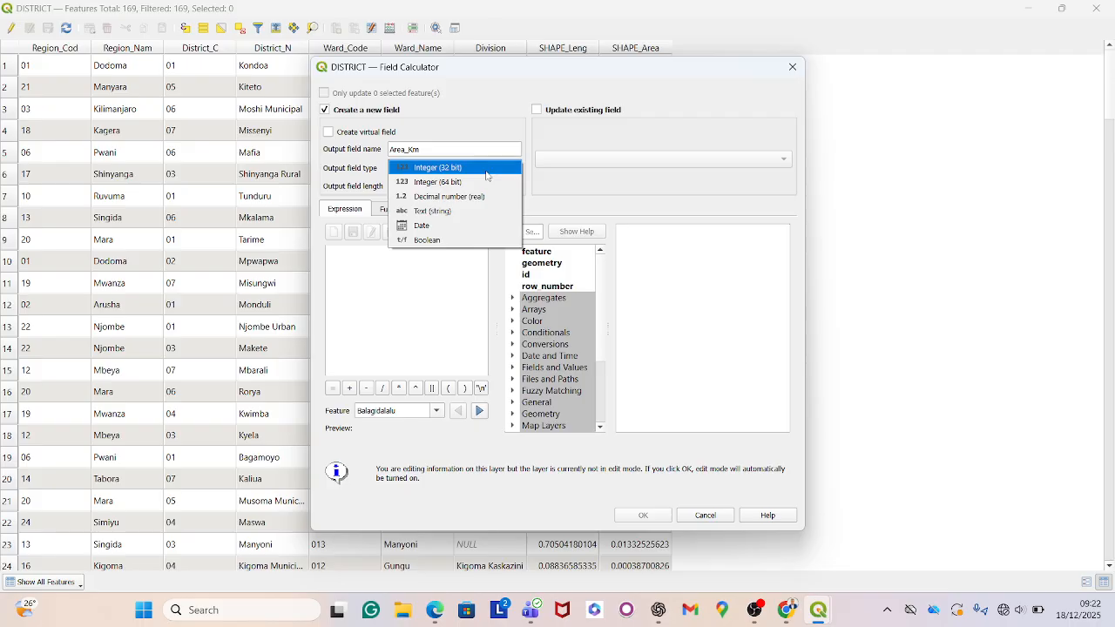
{"action": "left_click", "coordinate": [466, 197]}
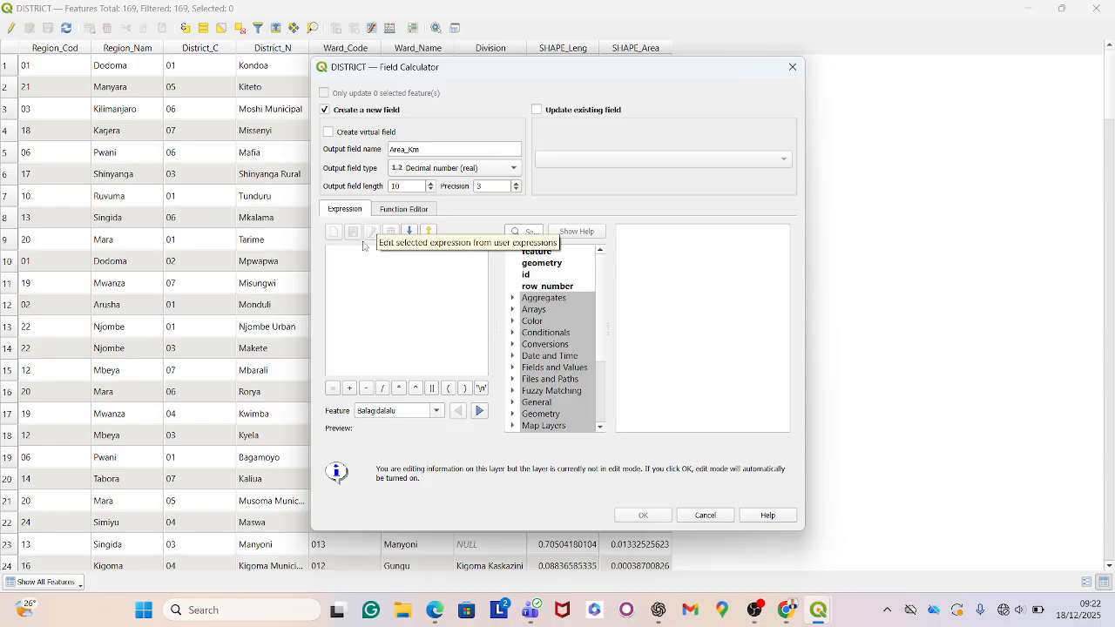
- Find the $area function and calculate the new Area_Km field with the expression $area / 1000000
{"action": "left_click", "coordinate": [528, 231]}
{"action": "type", "text": "are"}
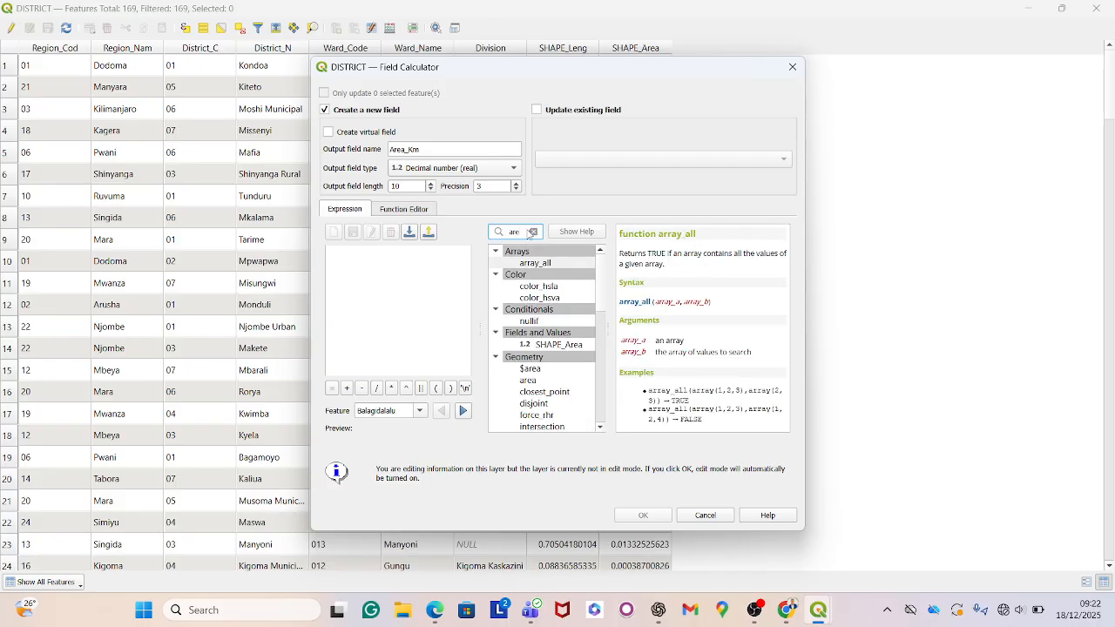
{"action": "type", "text": "a"}
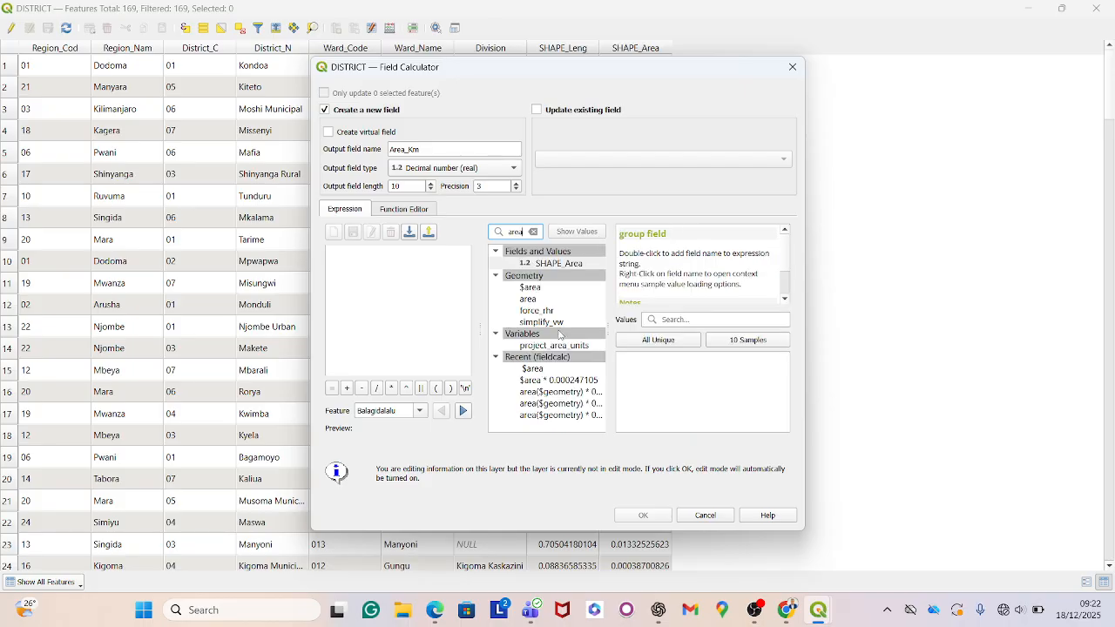
{"action": "double_click", "coordinate": [530, 288]}
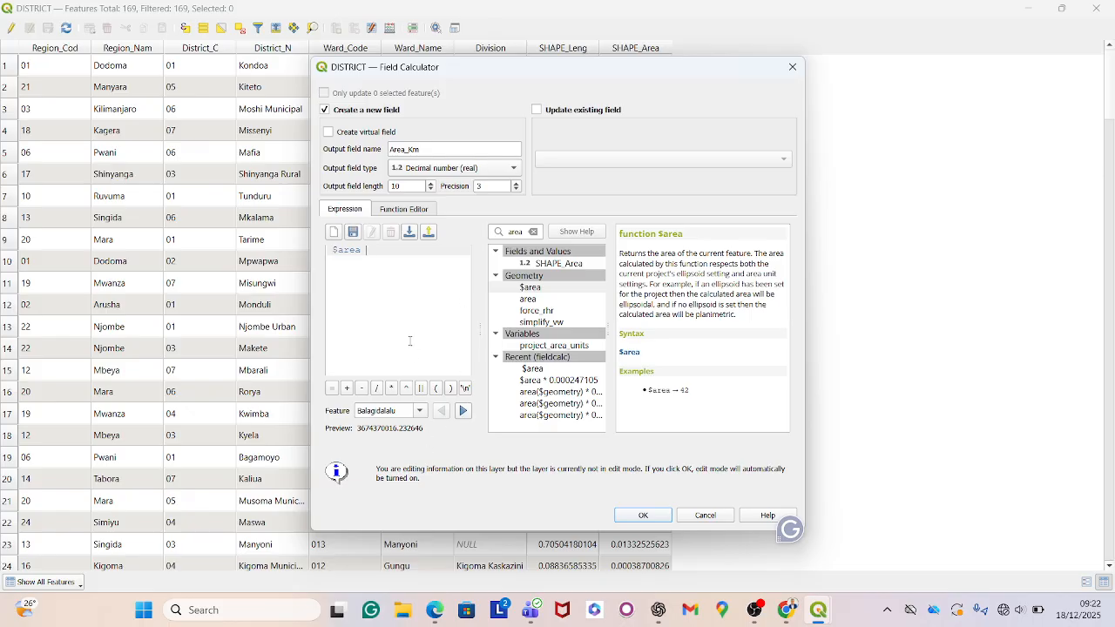
{"action": "type", "text": "/"}
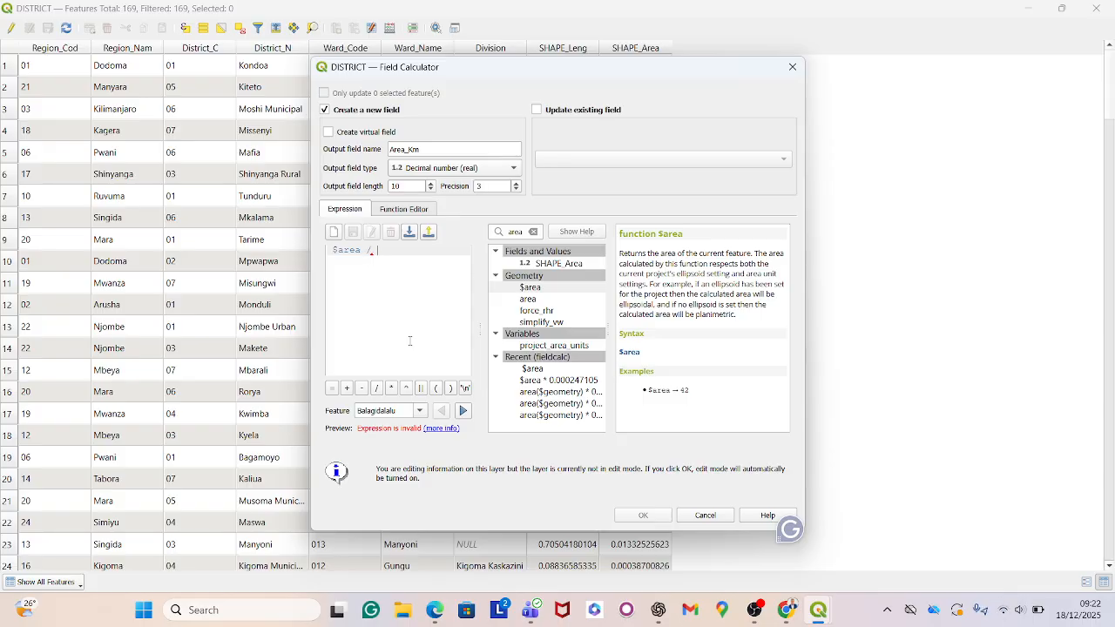
{"action": "type", "text": " 10"}
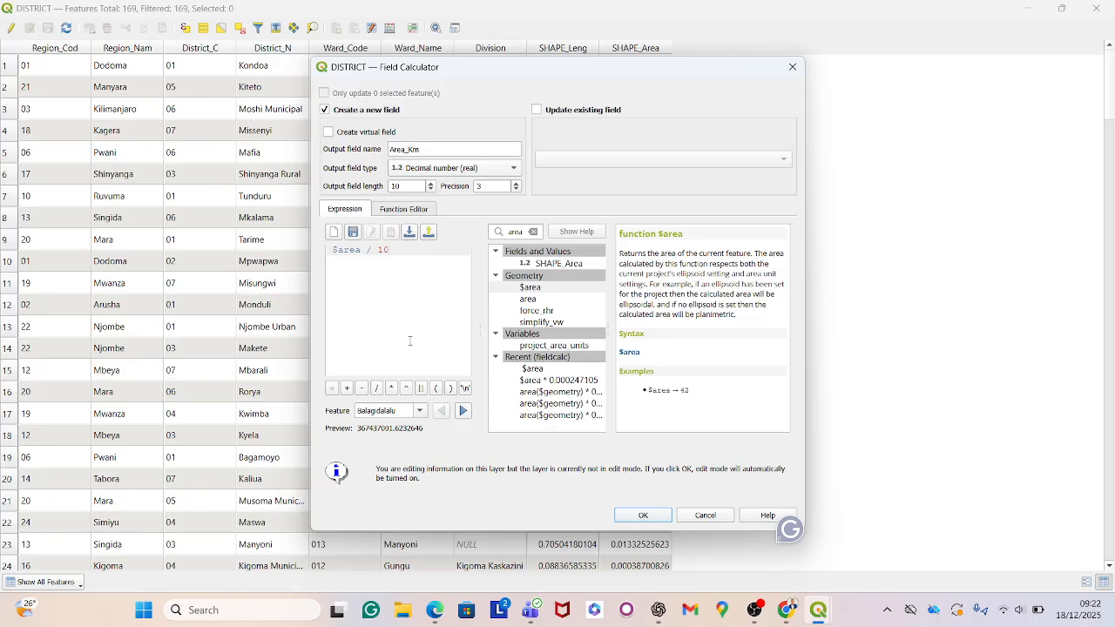
{"action": "type", "text": "00000"}
{"action": "left_click", "coordinate": [643, 516]}
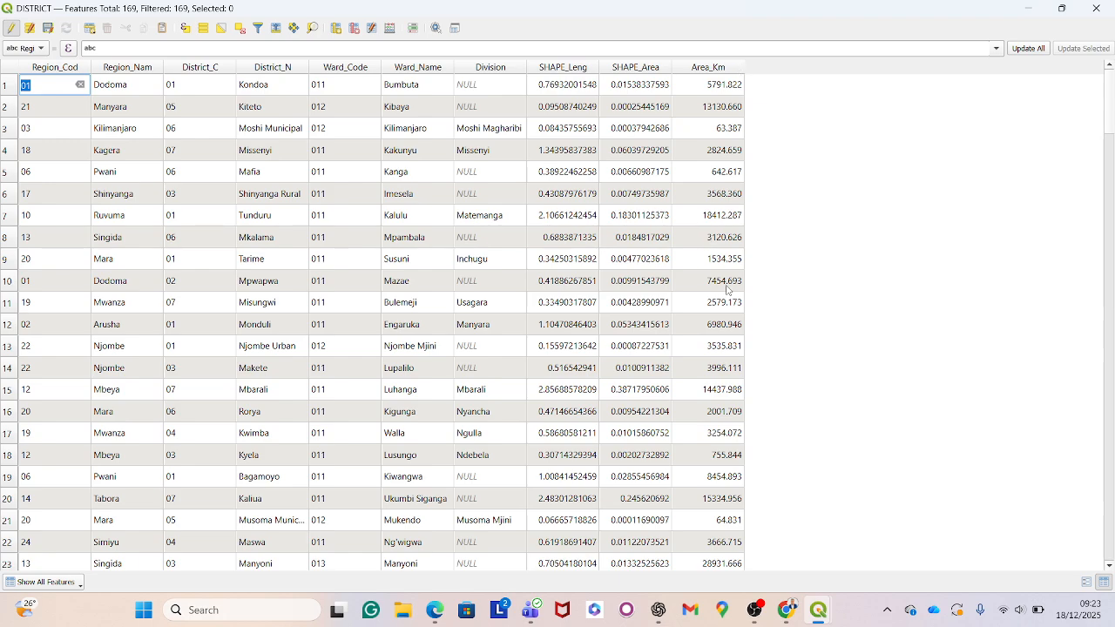
- Review the Area_Km values, then save the layer edits and turn off editing for DISTRICT
{"action": "scroll", "coordinate": [728, 289], "scroll_direction": "down", "scroll_amount": 10}
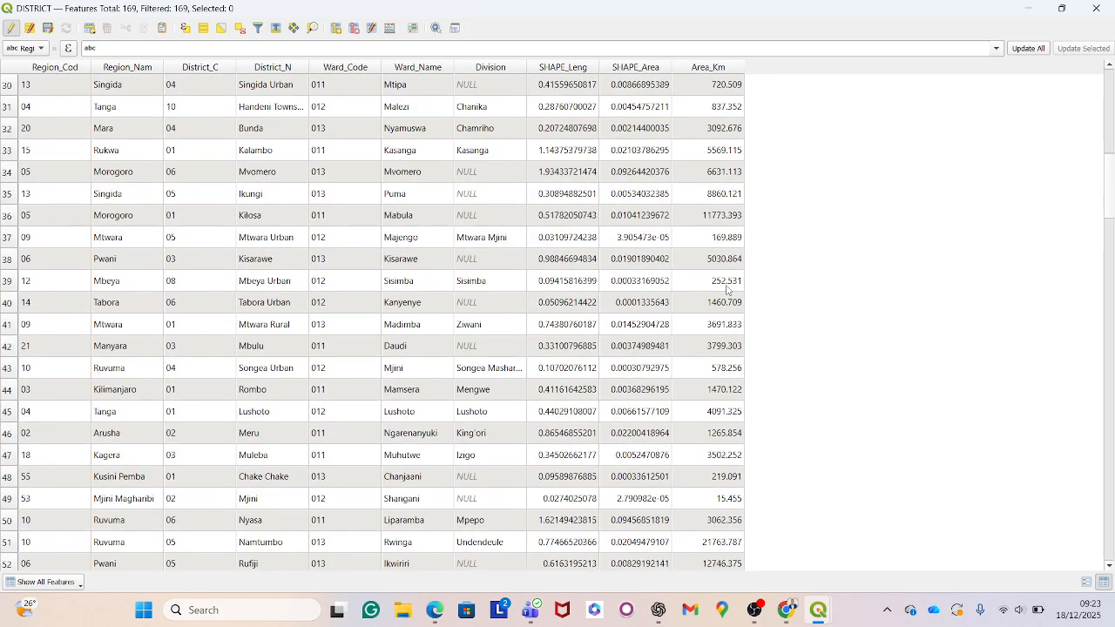
{"action": "scroll", "coordinate": [728, 289], "scroll_direction": "down", "scroll_amount": 13}
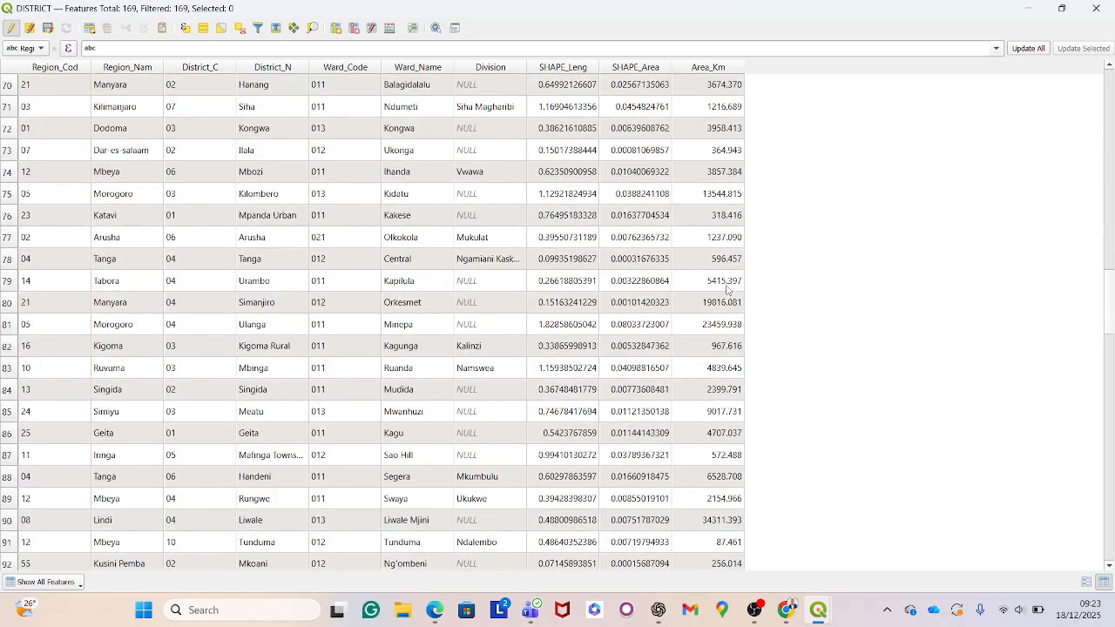
{"action": "scroll", "coordinate": [728, 289], "scroll_direction": "up", "scroll_amount": 5}
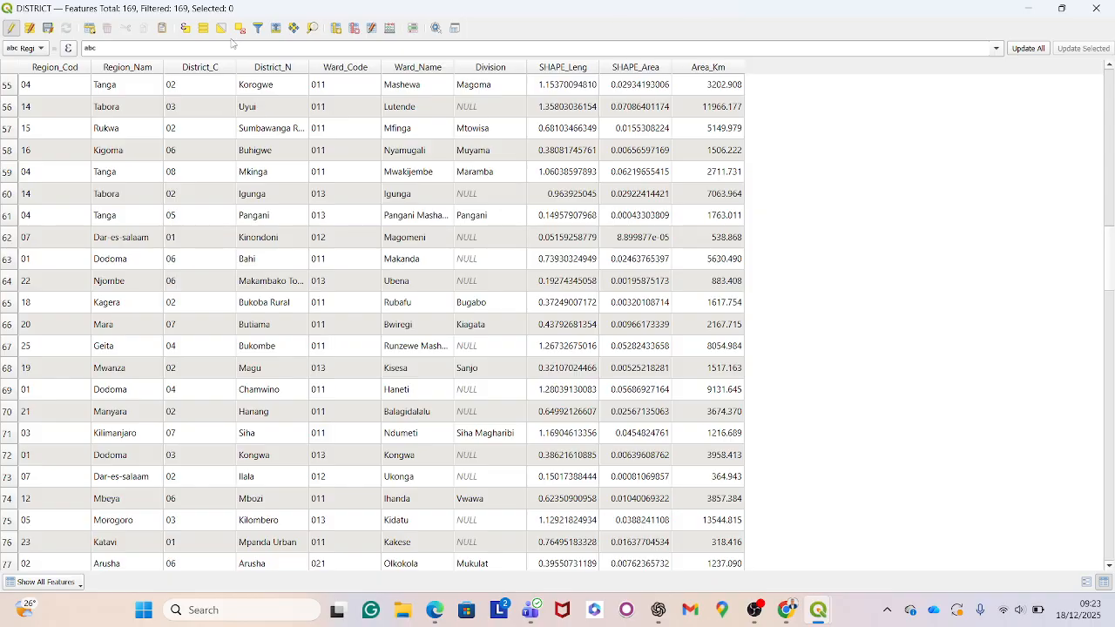
{"action": "left_click", "coordinate": [47, 28]}
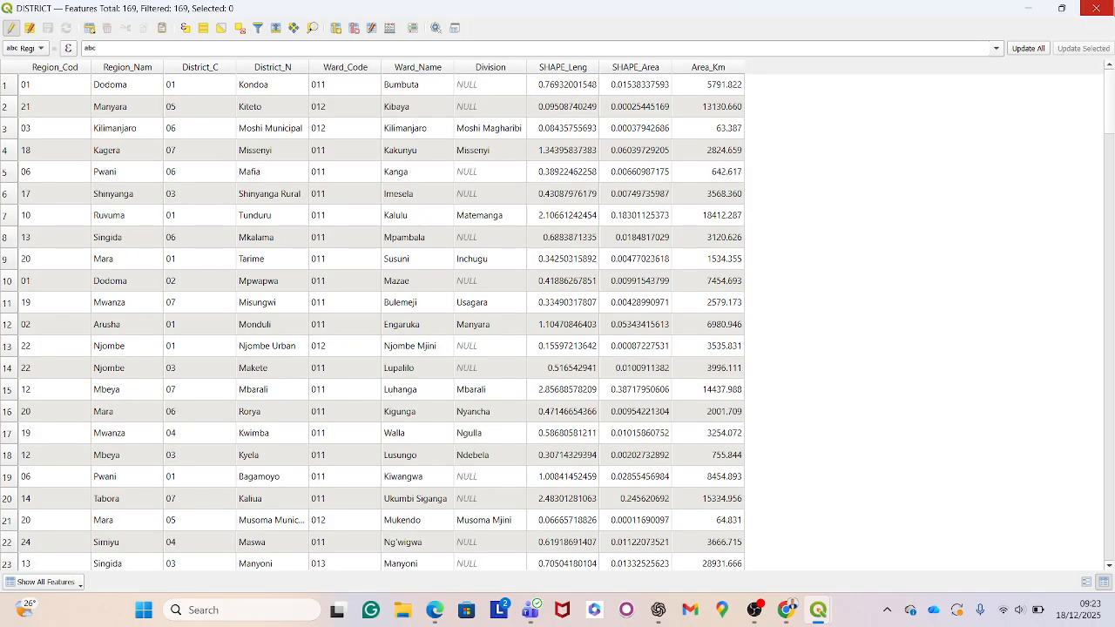
{"action": "left_click", "coordinate": [1096, 9]}
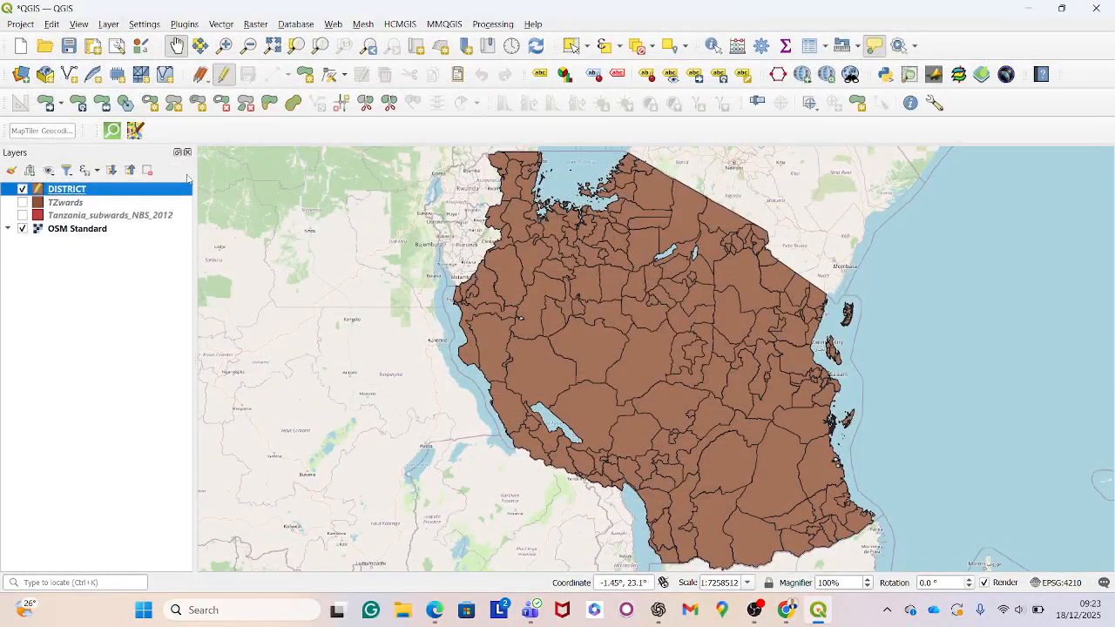
{"action": "right_click", "coordinate": [164, 190]}
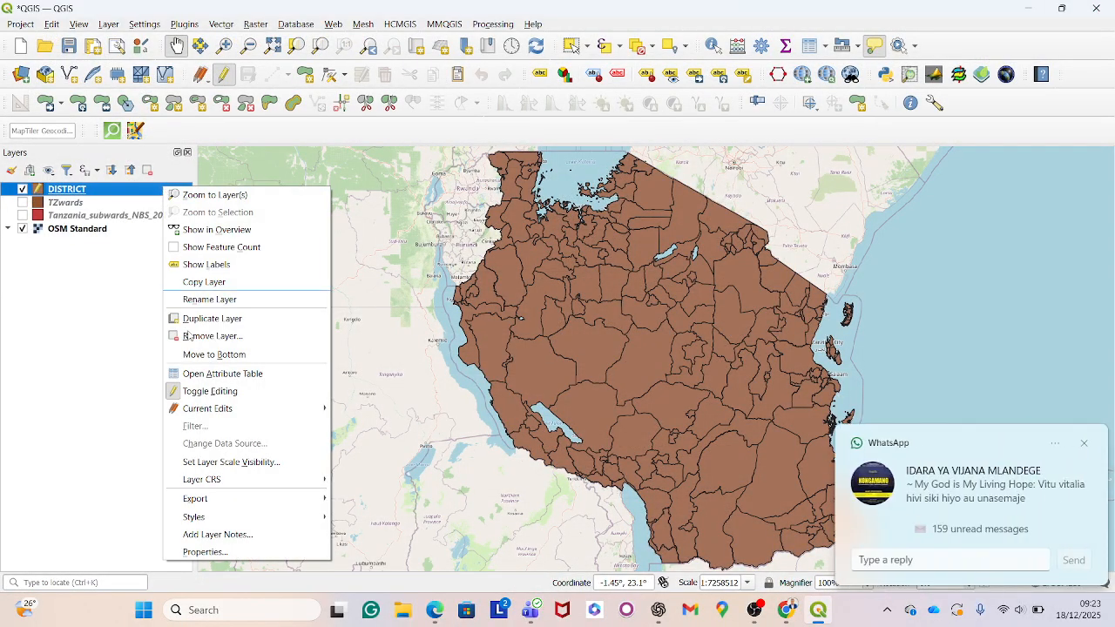
{"action": "left_click", "coordinate": [231, 394]}
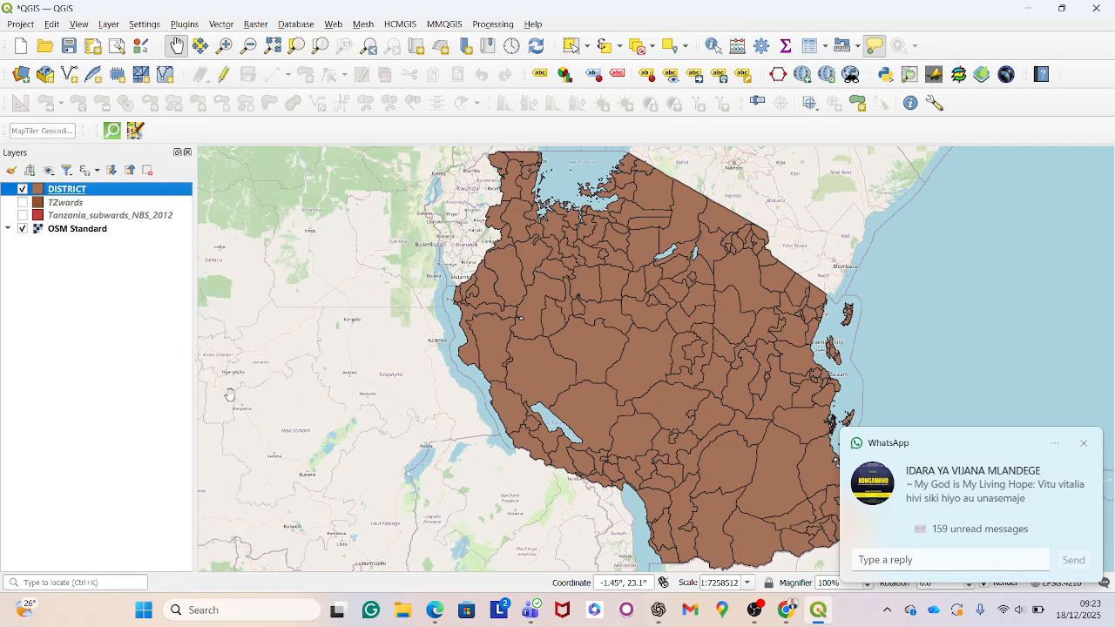
- Open the Query Builder for the DISTRICT layer and start the filter expression with the quoted field "Area_Km"
{"action": "right_click", "coordinate": [113, 193]}
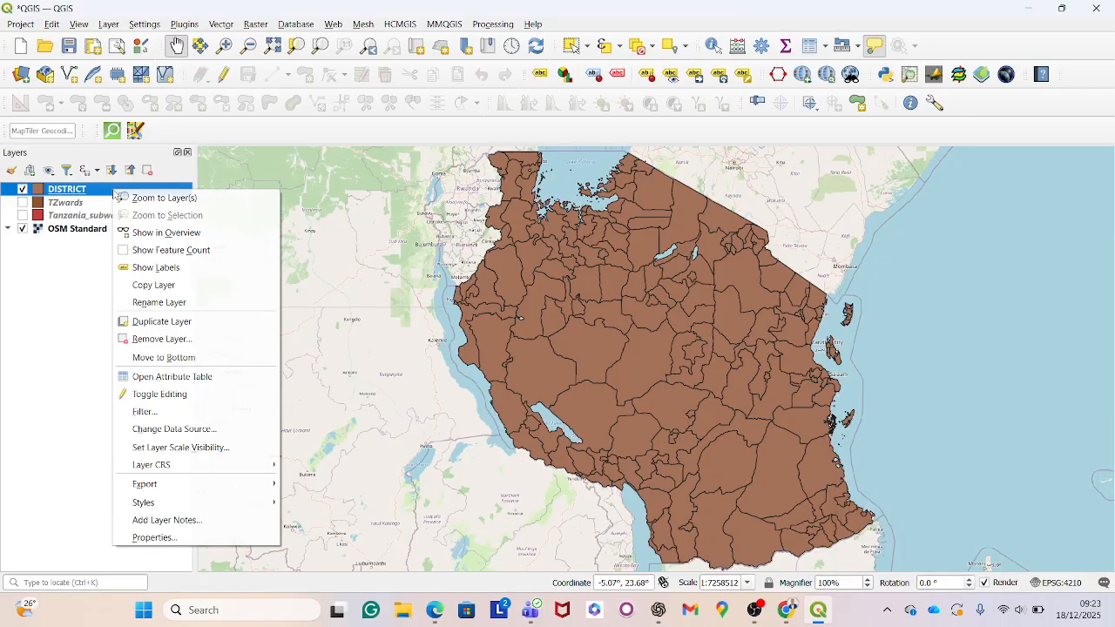
{"action": "left_click", "coordinate": [198, 414]}
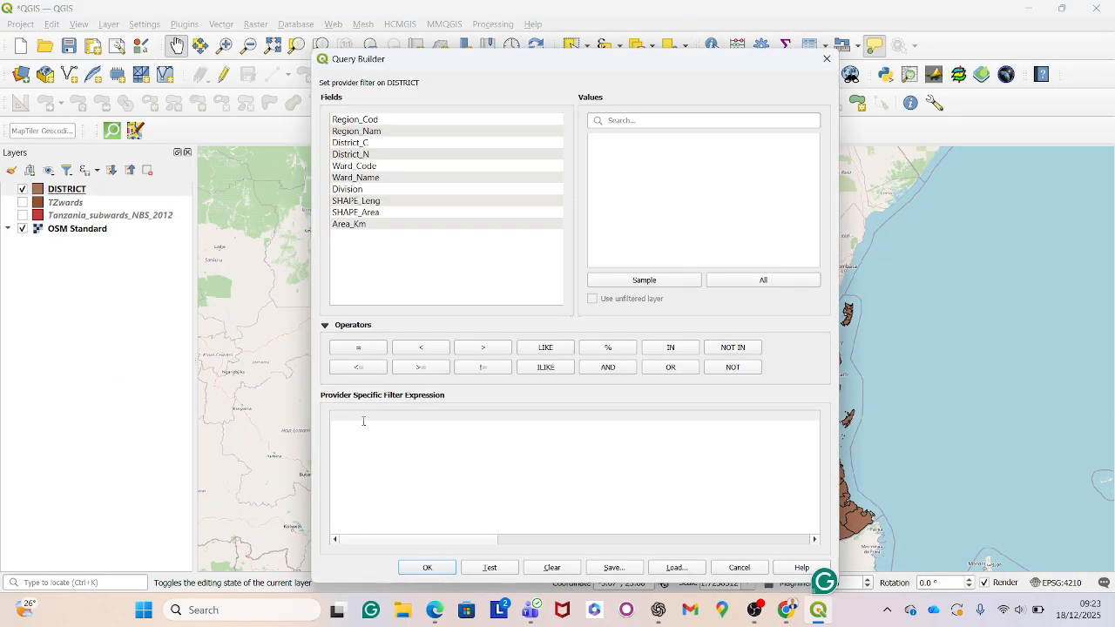
{"action": "type", "text": "Area"}
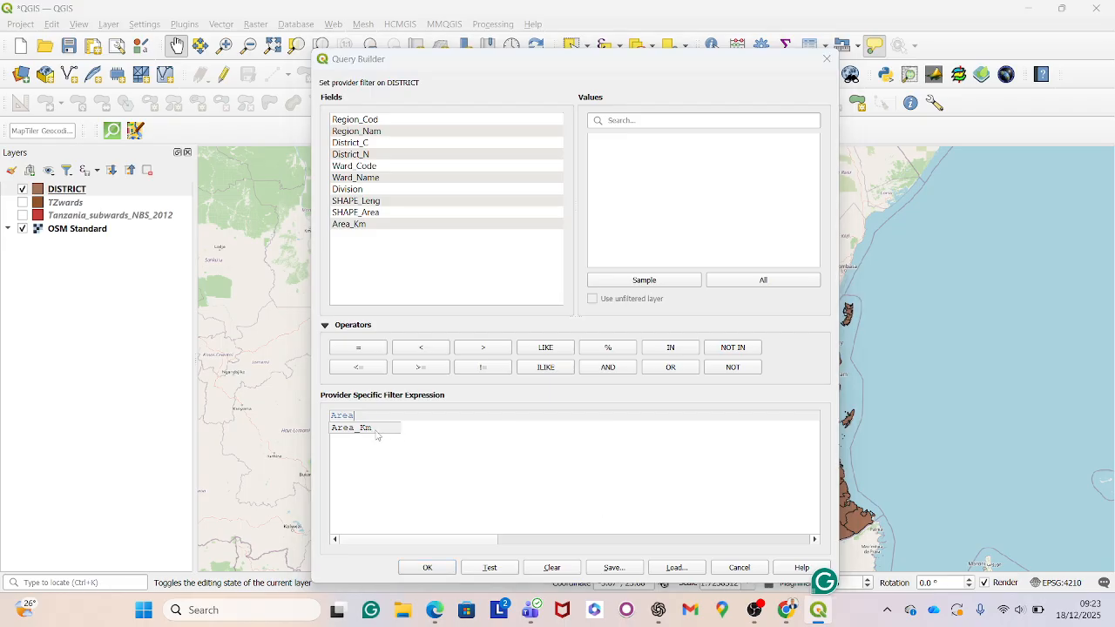
{"action": "left_click", "coordinate": [376, 430]}
{"action": "key", "text": "BackSpace"}
{"action": "key", "text": "BackSpace"}
{"action": "key", "text": "BackSpace"}
{"action": "key", "text": "BackSpace"}
{"action": "key", "text": "BackSpace"}
{"action": "key", "text": "BackSpace"}
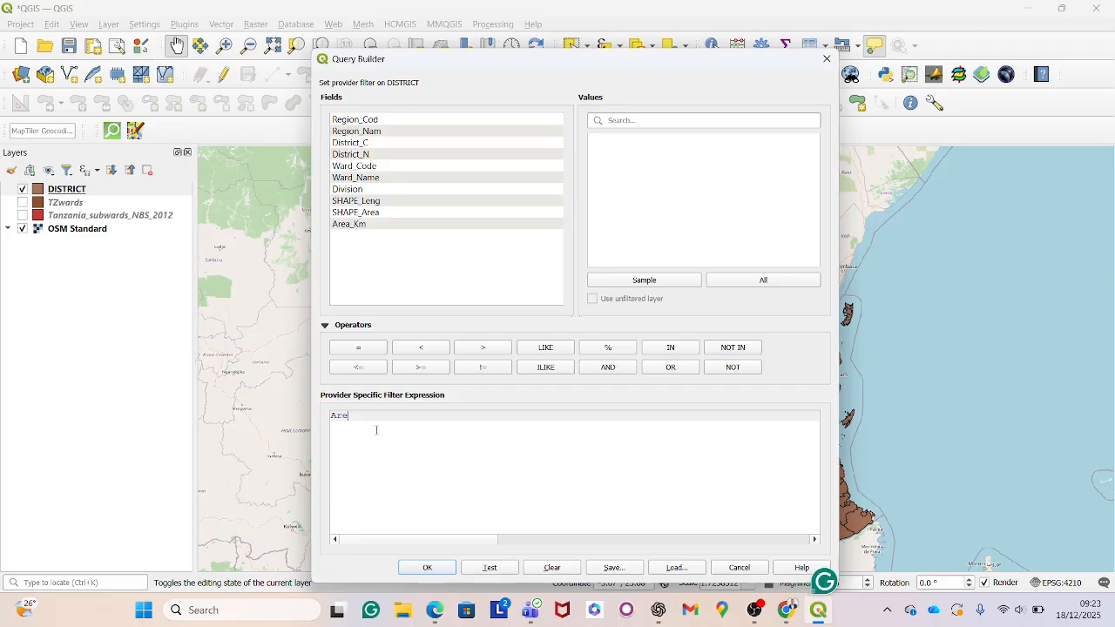
{"action": "type", "text": "\"Area"}
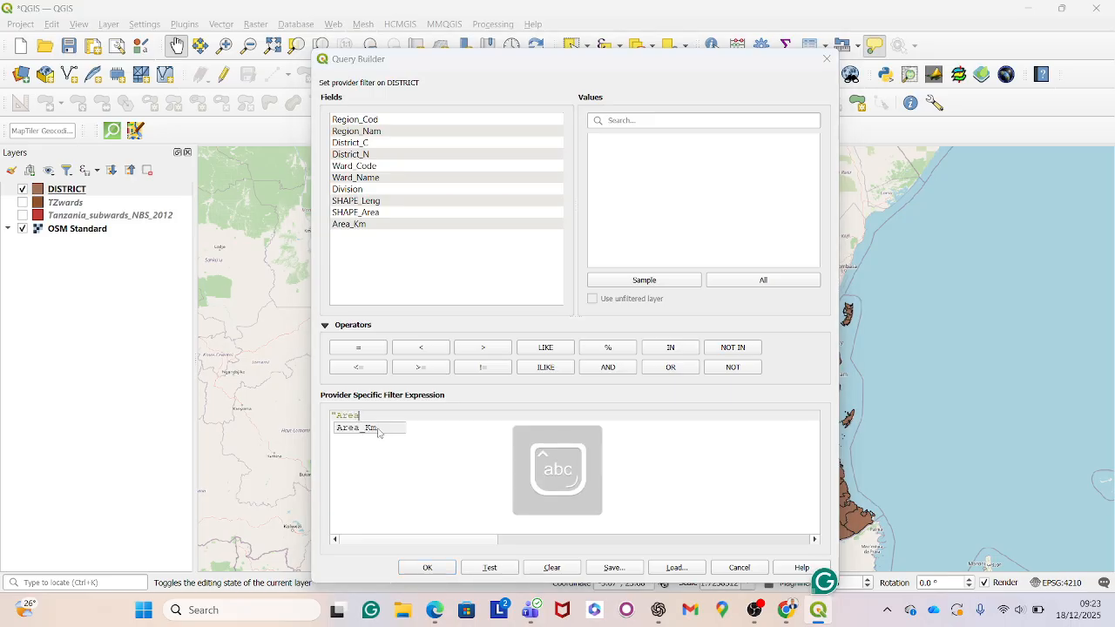
{"action": "double_click", "coordinate": [378, 428]}
{"action": "type", "text": "\""}
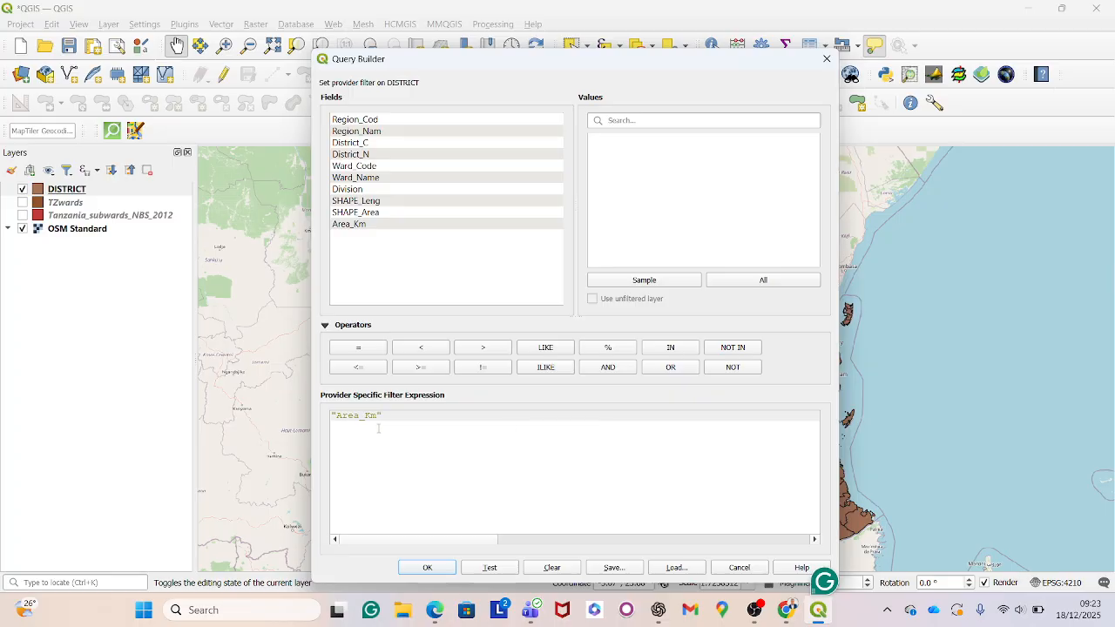
- Complete the filter expression as "Area_Km" BETWEEN 500 AND 2000 and test it
{"action": "key", "text": "Caps_Lock"}
{"action": "type", "text": "BE"}
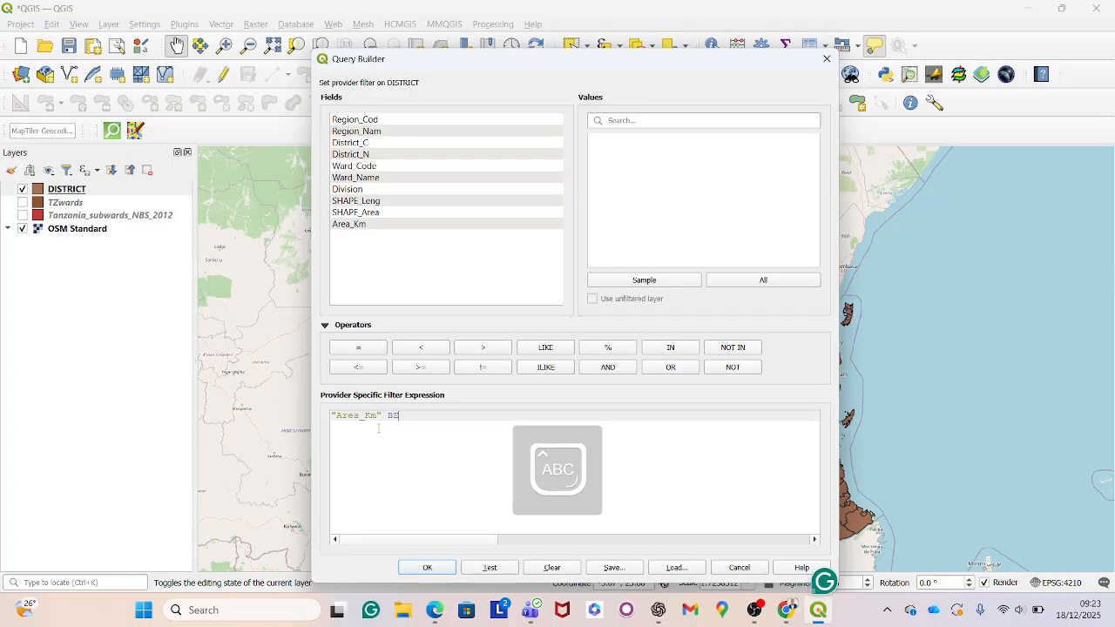
{"action": "type", "text": "TWEEN"}
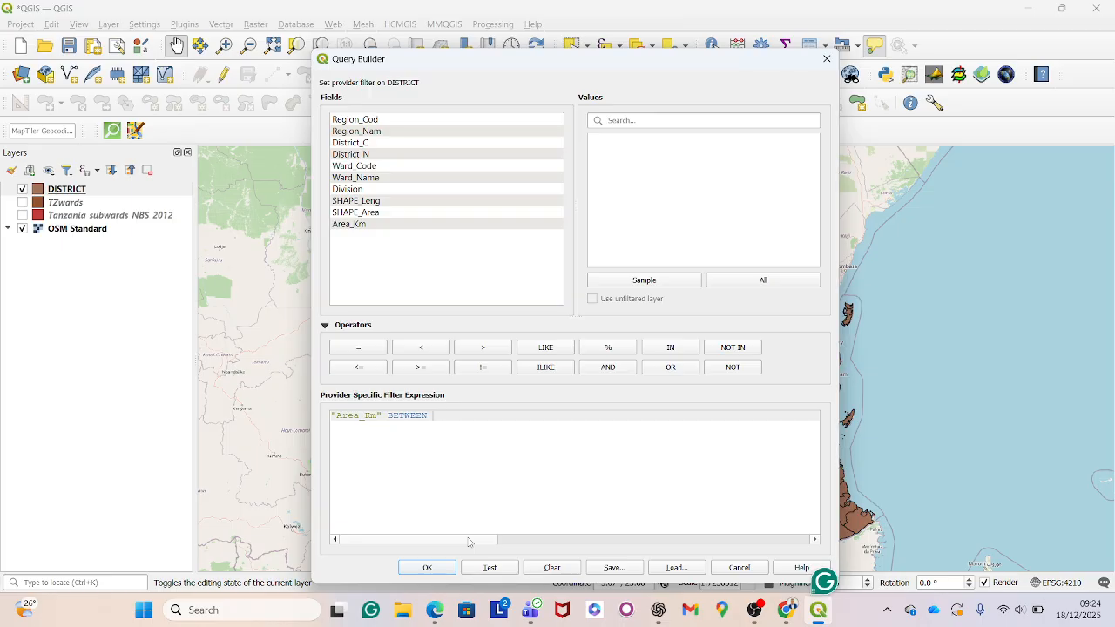
{"action": "type", "text": "500"}
{"action": "type", "text": "AND 2000"}
{"action": "left_click", "coordinate": [491, 569]}
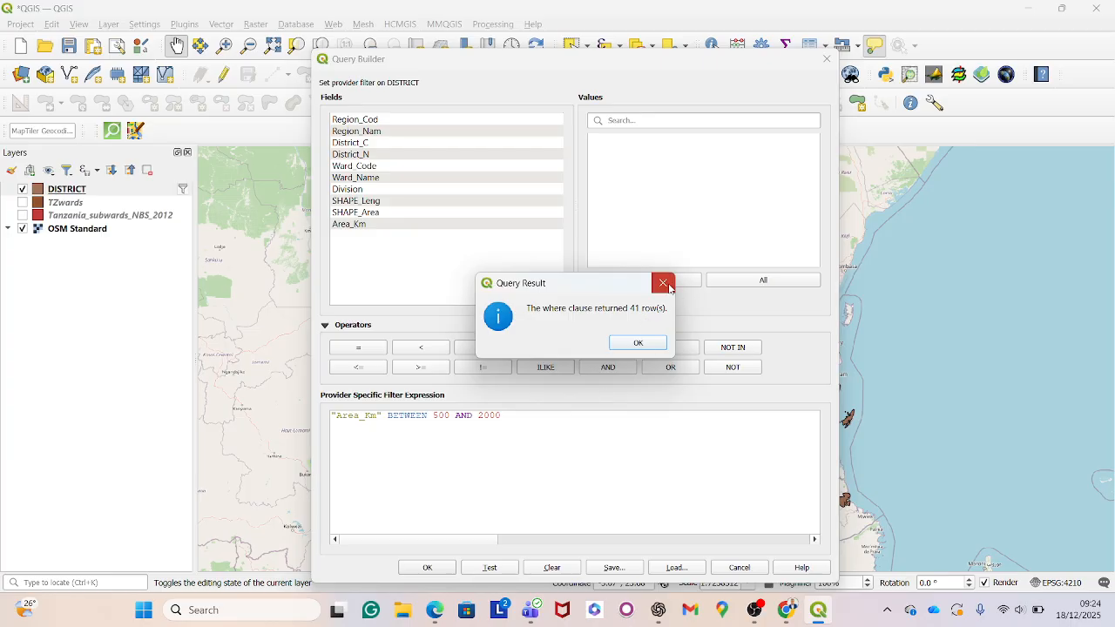
{"action": "left_click", "coordinate": [663, 283]}
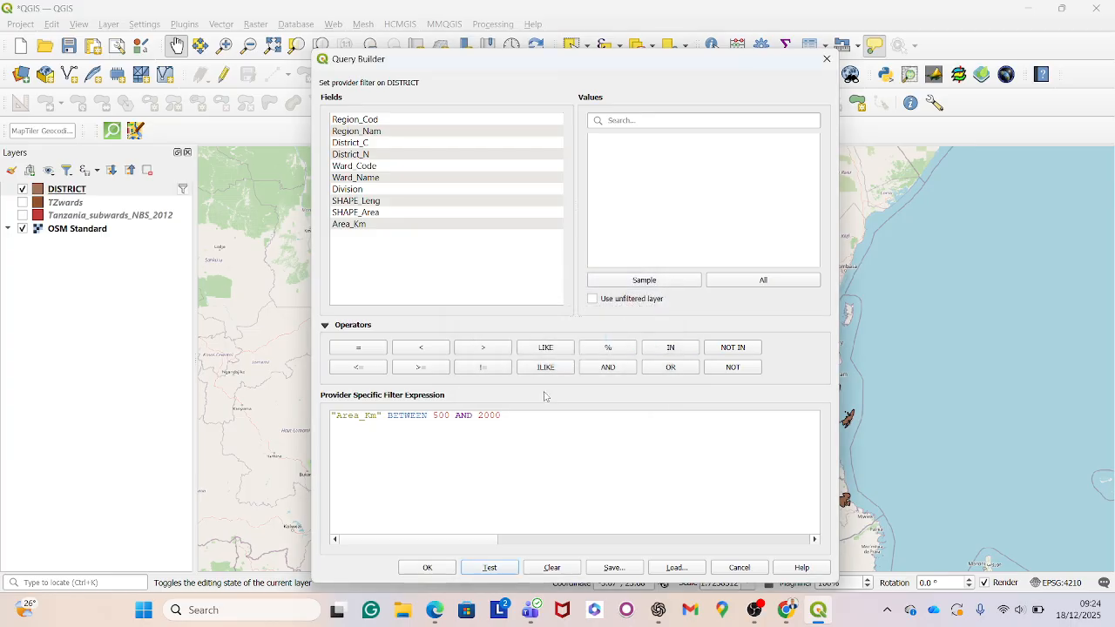
- Set the lower bound of the Area_Km range to 1000, test the expression and apply the filter to DISTRICT
{"action": "left_click", "coordinate": [452, 416]}
{"action": "key", "text": "BackSpace"}
{"action": "key", "text": "BackSpace"}
{"action": "key", "text": "BackSpace"}
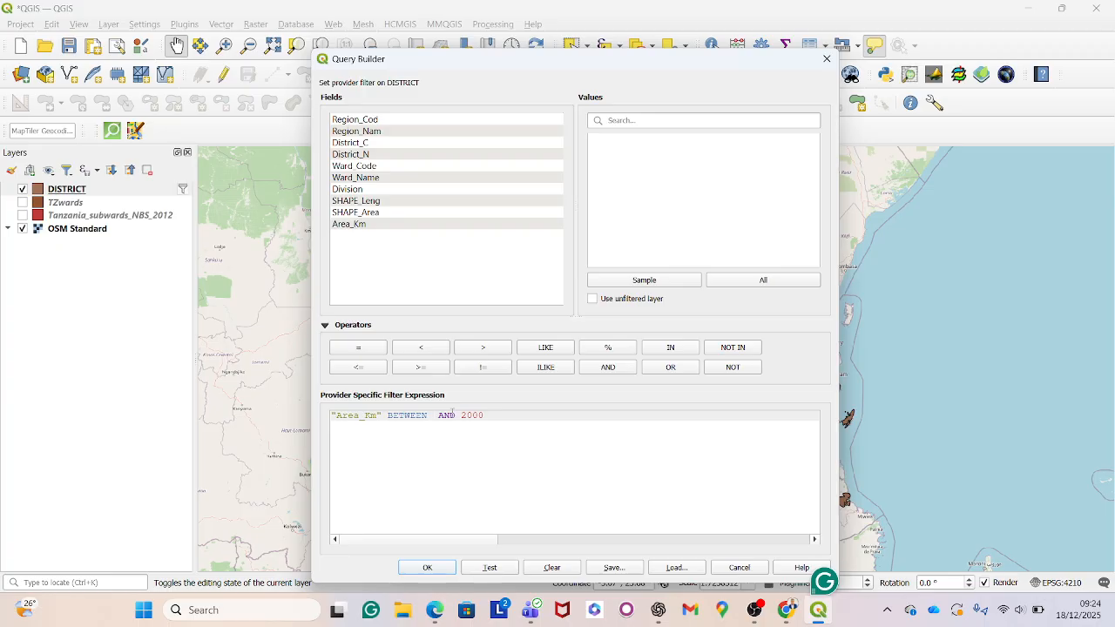
{"action": "type", "text": "1000"}
{"action": "left_click", "coordinate": [501, 569]}
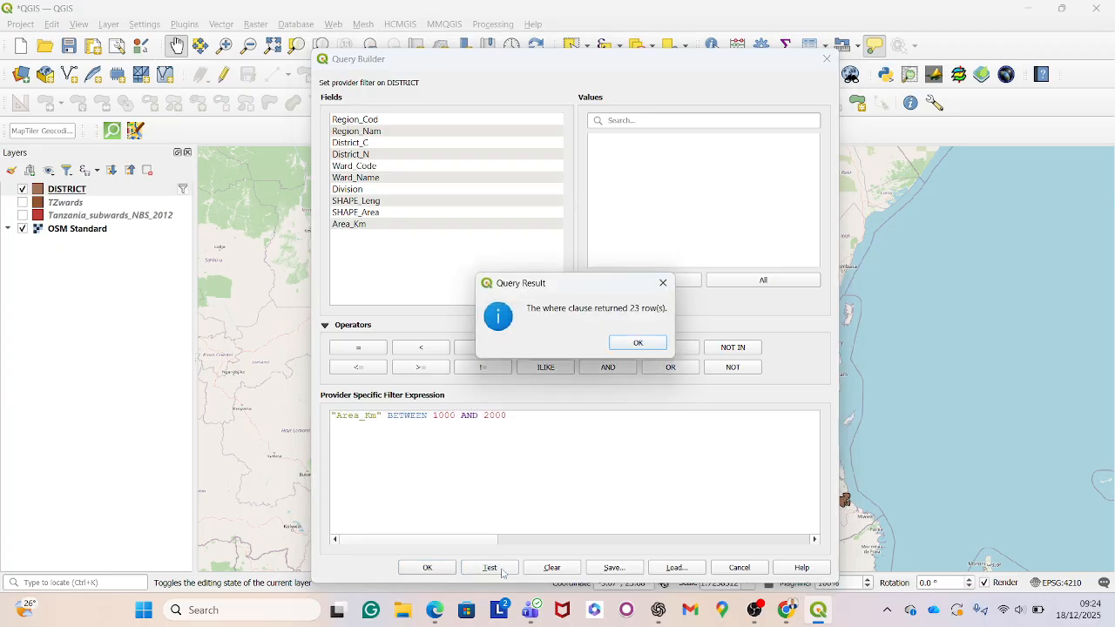
{"action": "left_click", "coordinate": [639, 344]}
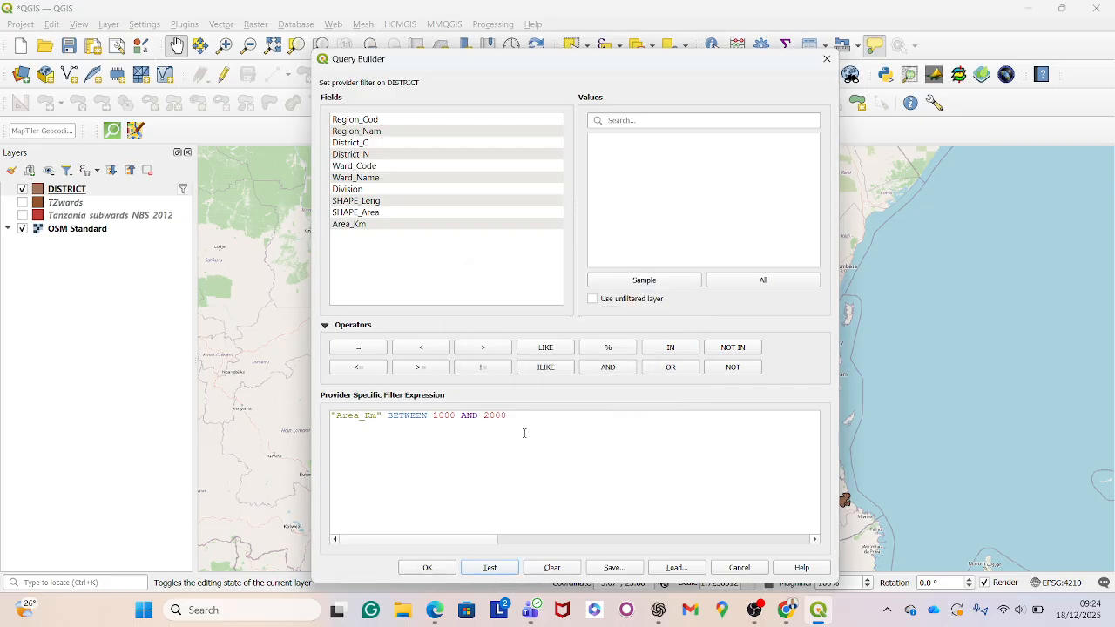
{"action": "left_click", "coordinate": [428, 568]}
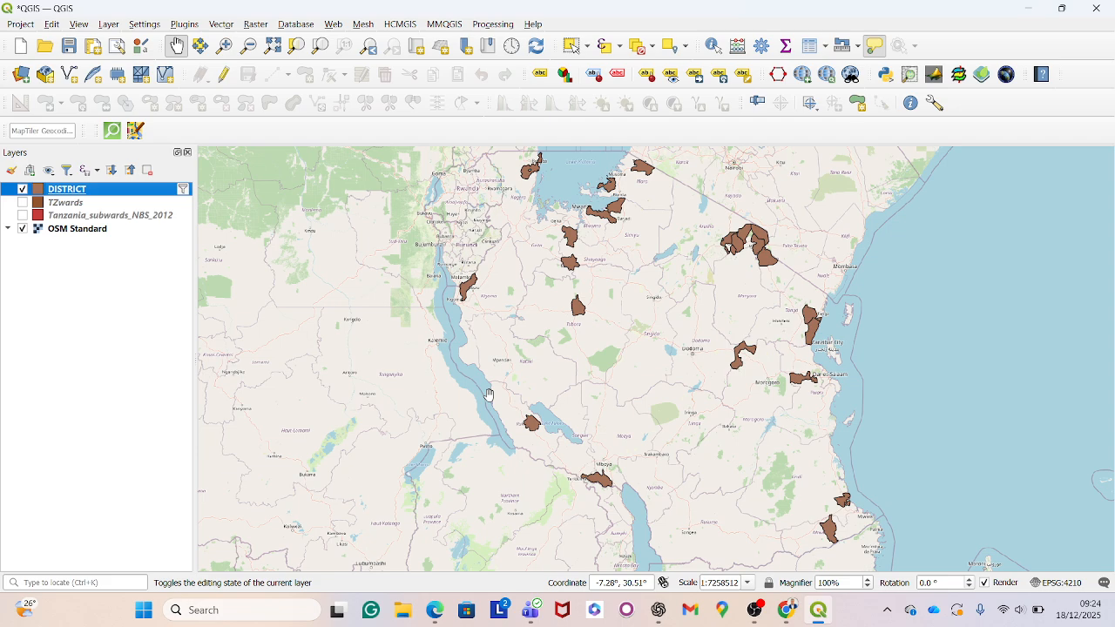
- Reopen the DISTRICT layer's filter and delete the whole Area_Km expression
{"action": "right_click", "coordinate": [140, 194]}
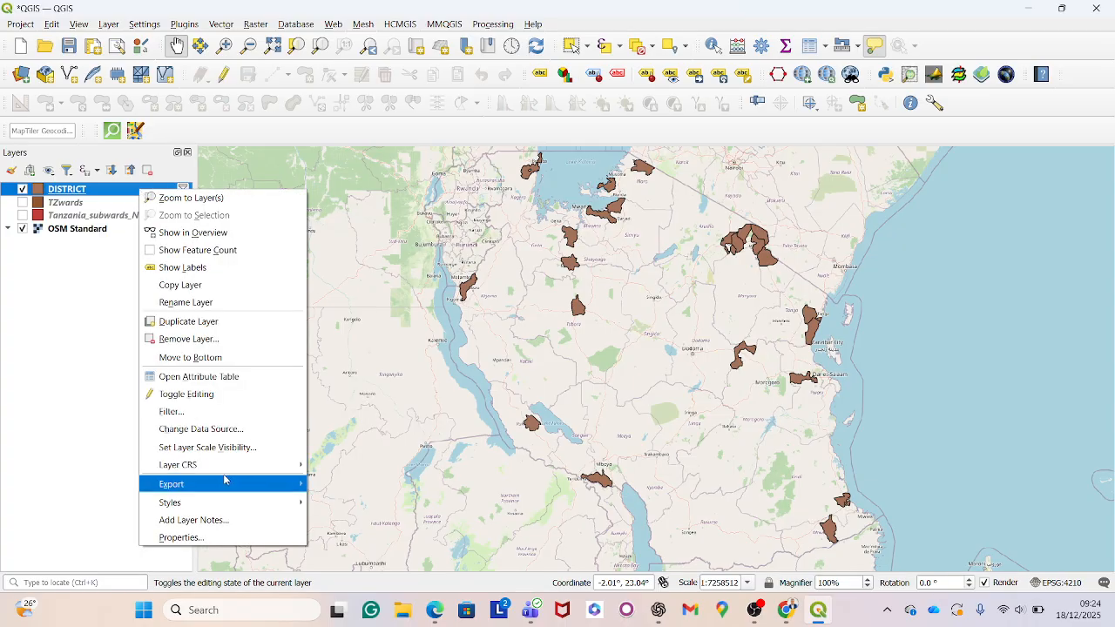
{"action": "left_click", "coordinate": [198, 412]}
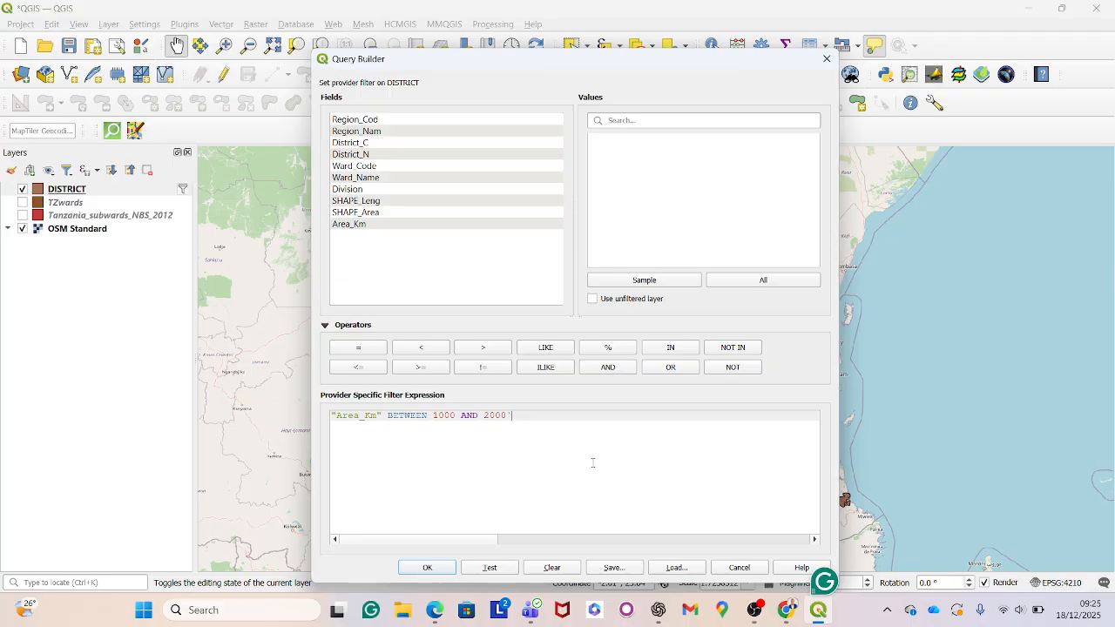
{"action": "key", "text": "BackSpace"}
{"action": "key", "text": "BackSpace"}
{"action": "key", "text": "BackSpace"}
{"action": "key", "text": "BackSpace"}
{"action": "key", "text": "BackSpace"}
{"action": "key", "text": "BackSpace"}
{"action": "key", "text": "BackSpace"}
{"action": "key", "text": "BackSpace"}
{"action": "key", "text": "BackSpace"}
{"action": "key", "text": "BackSpace"}
{"action": "key", "text": "BackSpace"}
{"action": "key", "text": "BackSpace"}
{"action": "key", "text": "BackSpace"}
{"action": "key", "text": "BackSpace"}
{"action": "key", "text": "BackSpace"}
{"action": "key", "text": "BackSpace"}
{"action": "key", "text": "BackSpace"}
{"action": "key", "text": "BackSpace"}
{"action": "key", "text": "BackSpace"}
{"action": "key", "text": "BackSpace"}
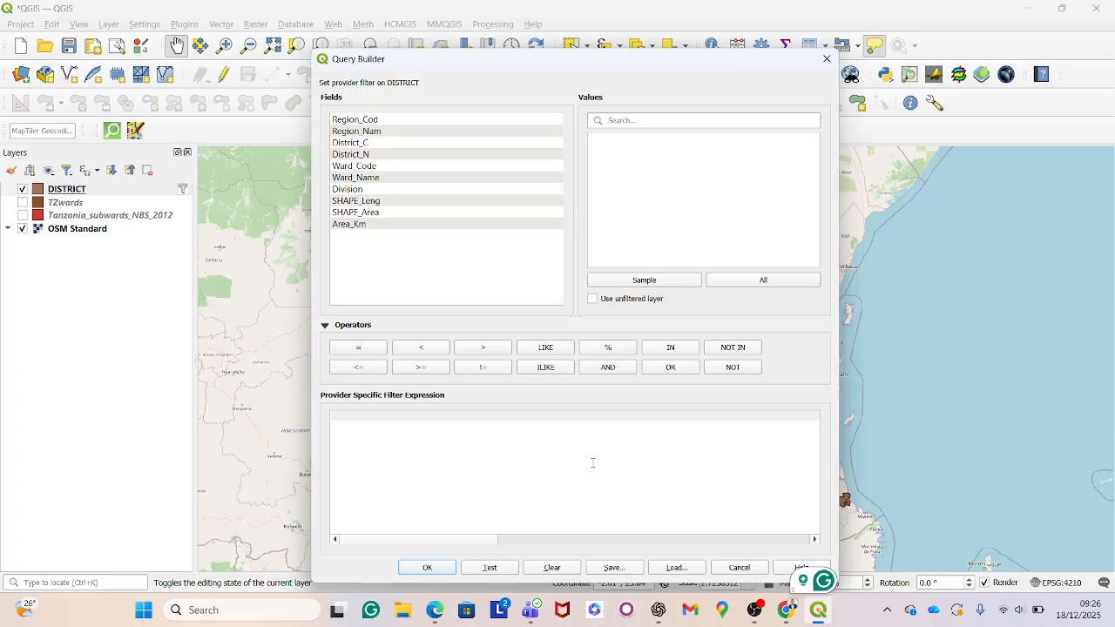
- Start a new DISTRICT filter expression with the quoted field "Region_Cod"
{"action": "type", "text": "\""}
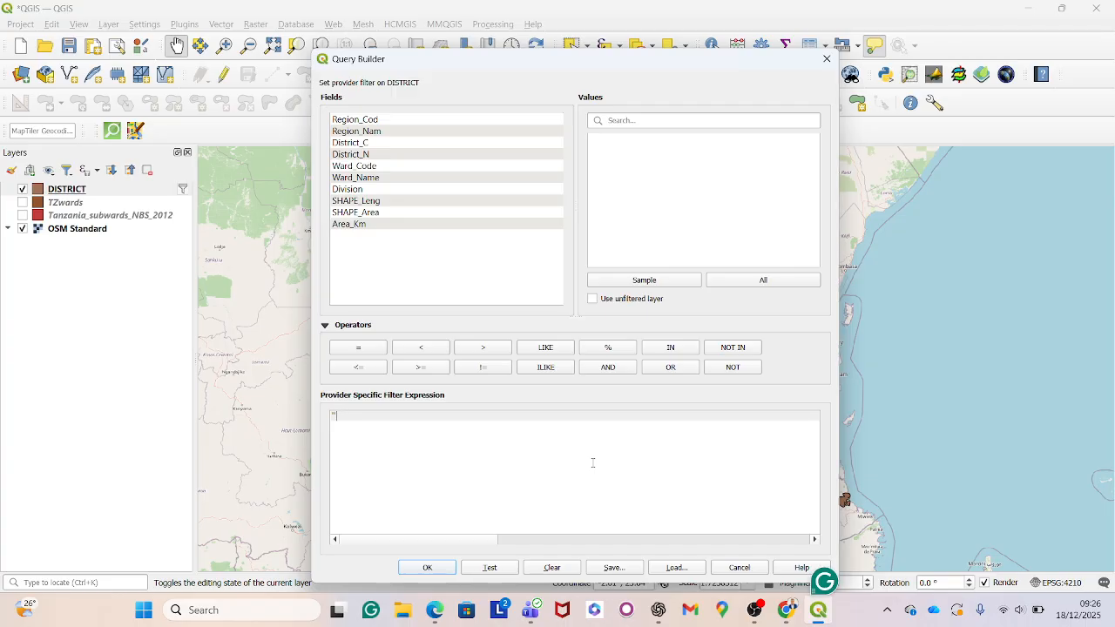
{"action": "type", "text": "Re"}
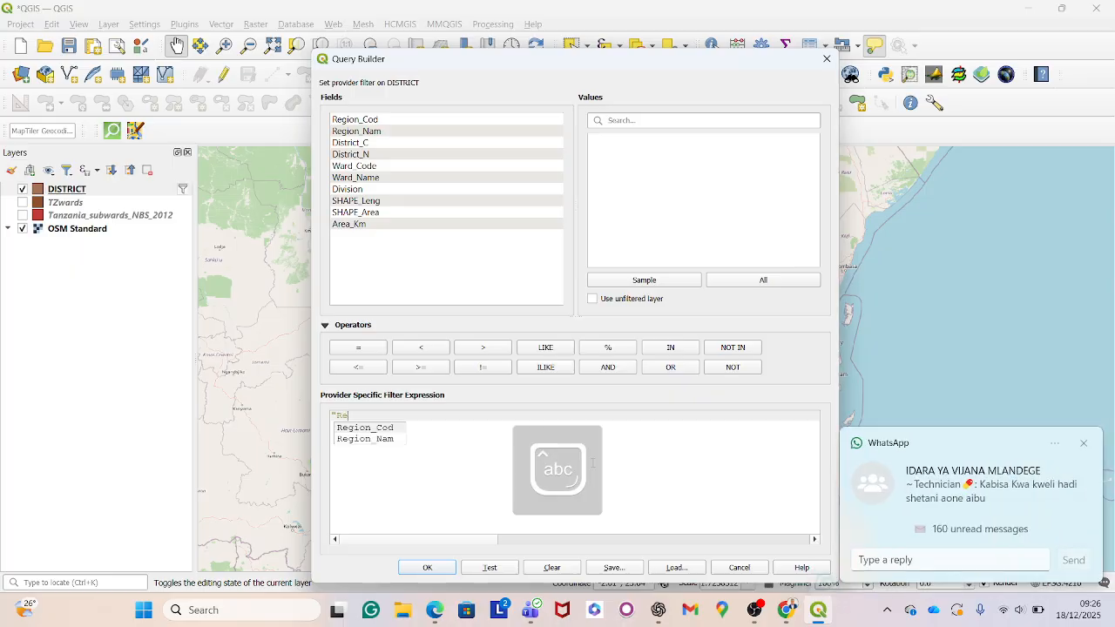
{"action": "type", "text": "gion"}
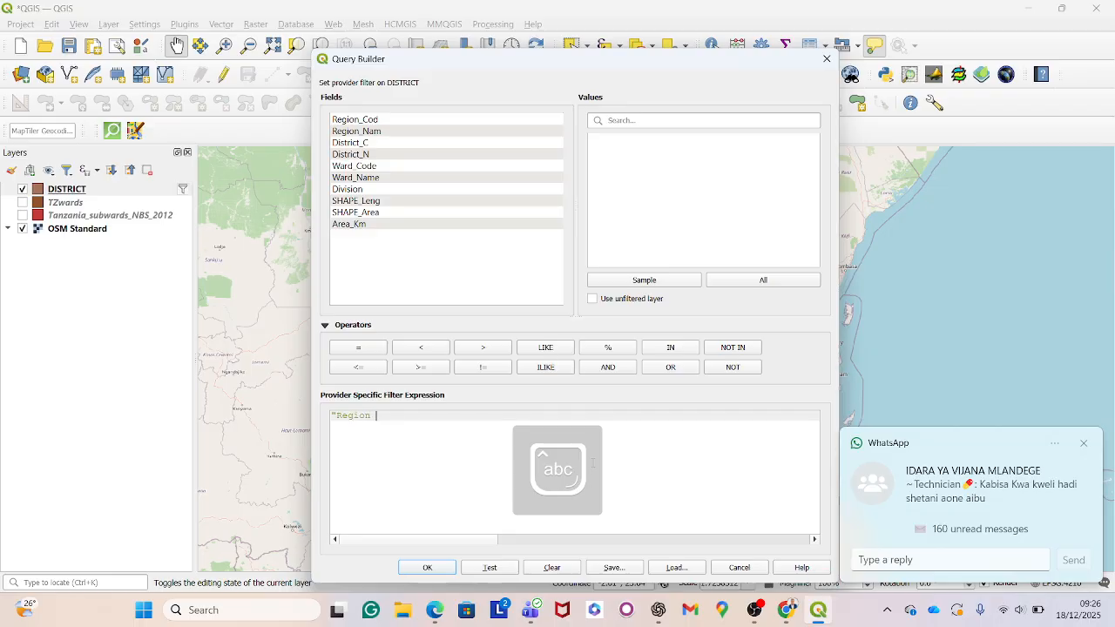
{"action": "key", "text": "BackSpace"}
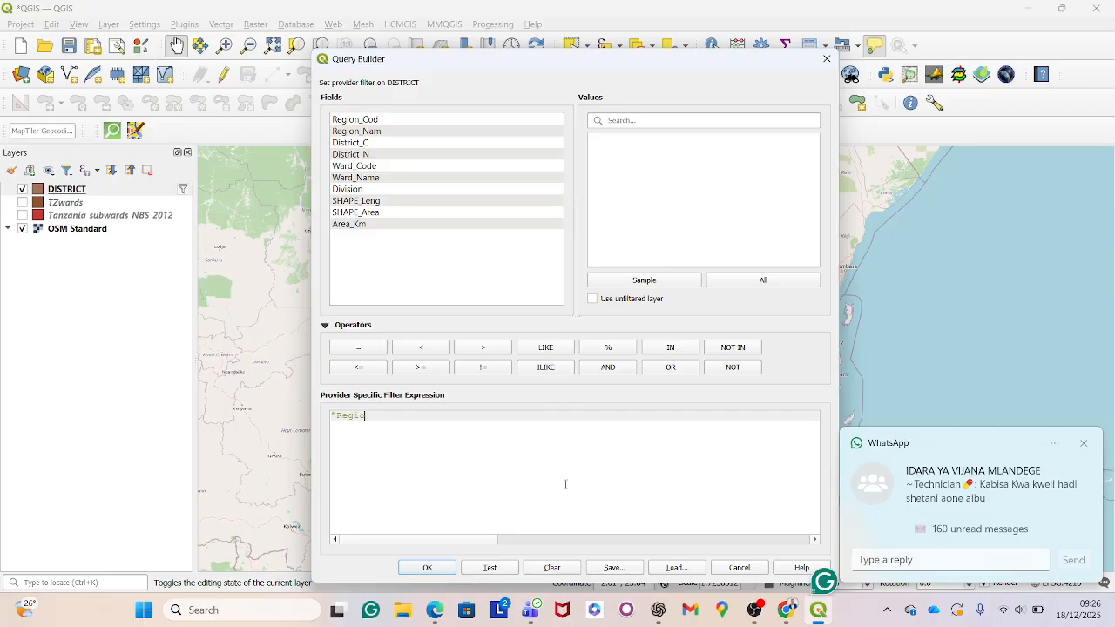
{"action": "type", "text": "n"}
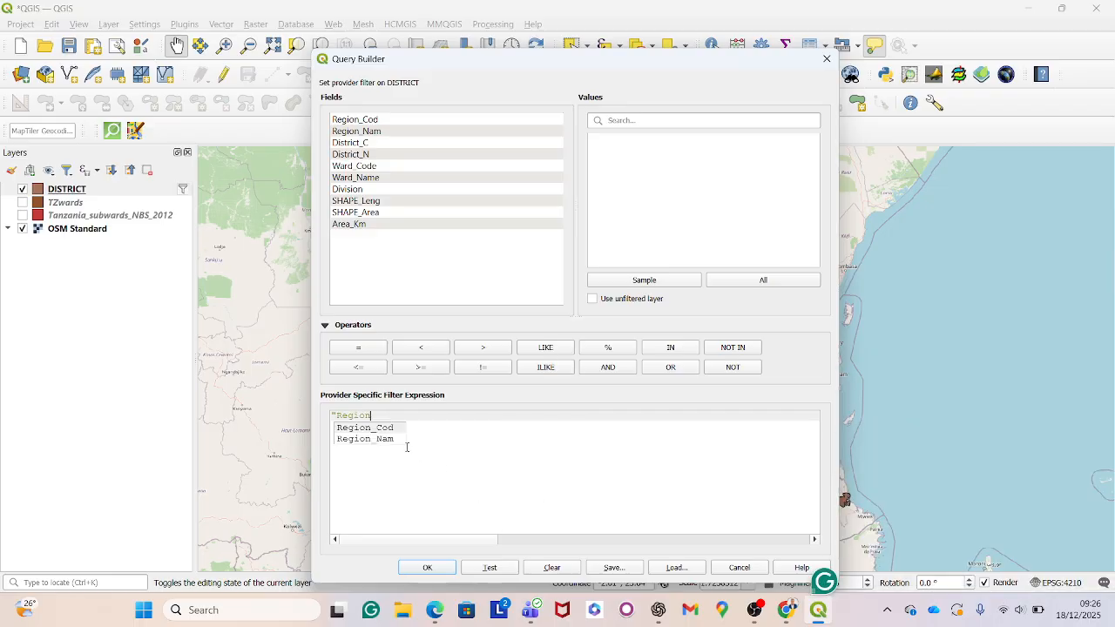
{"action": "double_click", "coordinate": [382, 427]}
- Extend the Region_Cod condition with IN ('01', '02', '03', '04', '05')
{"action": "key", "text": "Caps_Lock"}
{"action": "type", "text": "IN "}
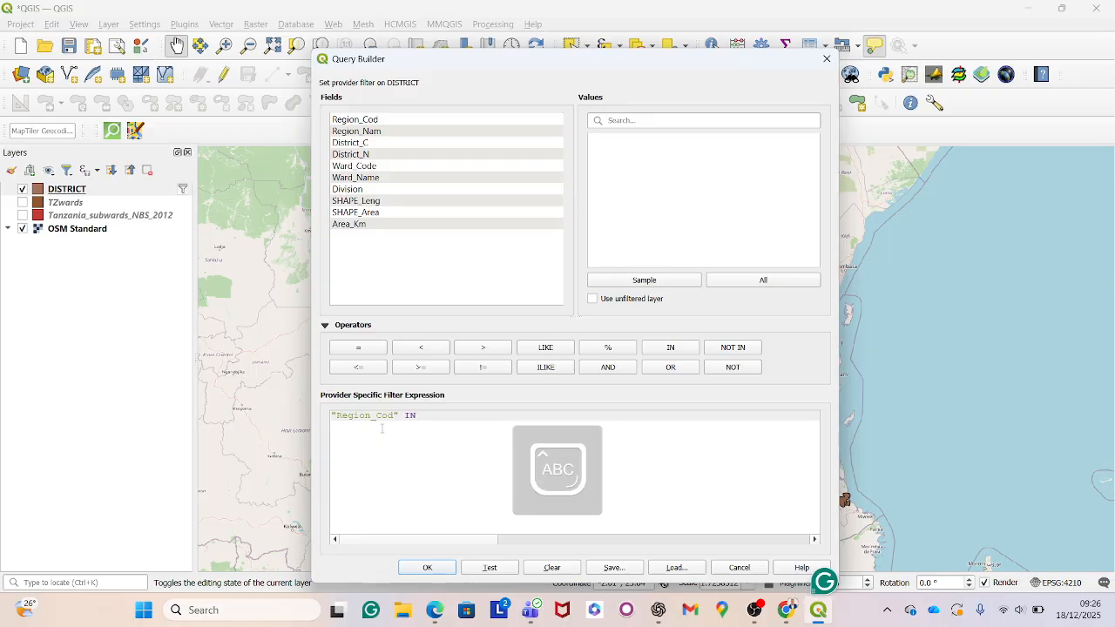
{"action": "type", "text": "("}
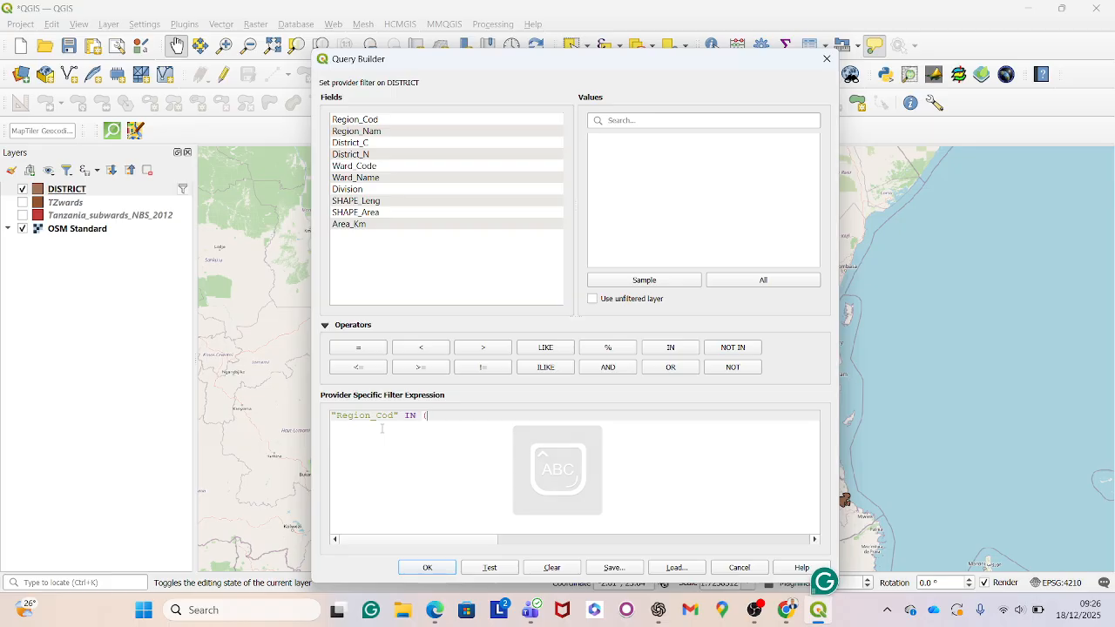
{"action": "type", "text": "'"}
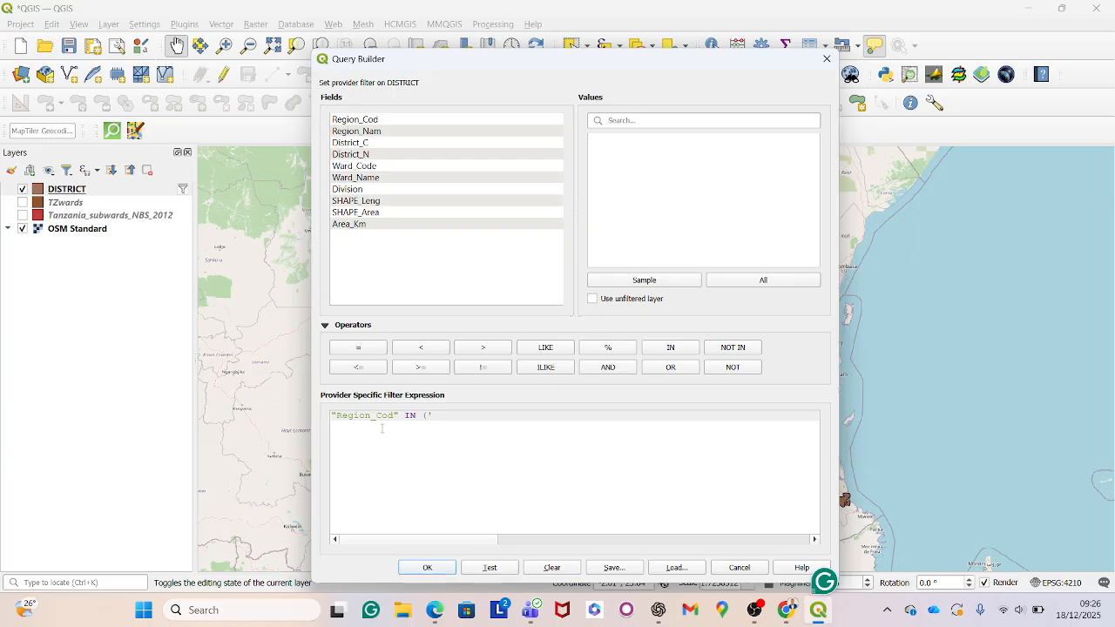
{"action": "type", "text": "01', '02', '03', '04', '05')"}
{"action": "key", "text": "Return"}
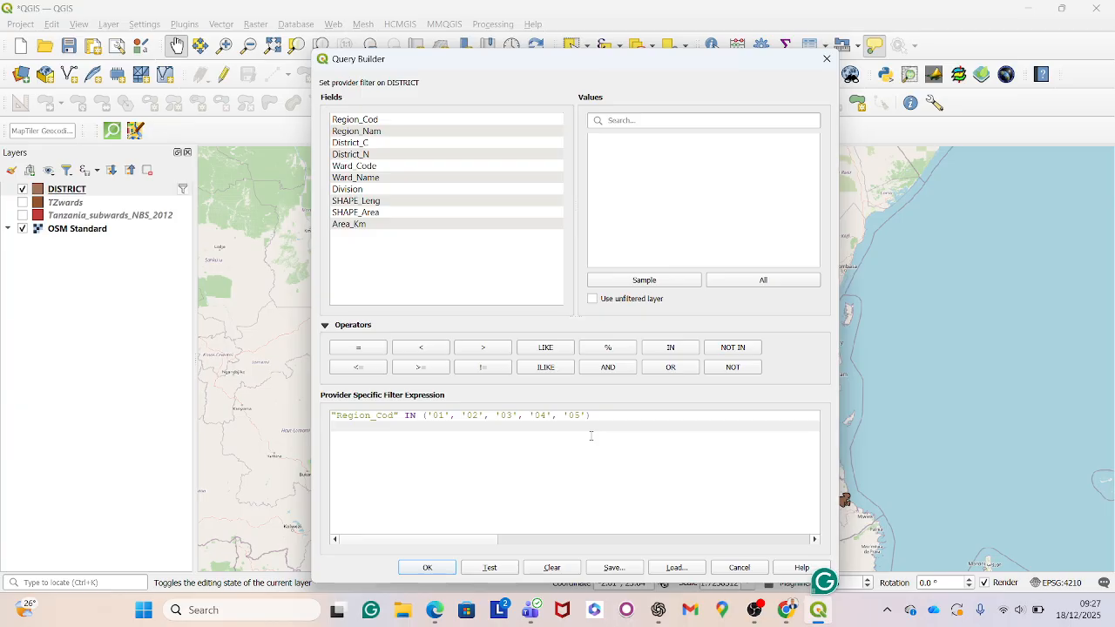
{"action": "key", "text": "BackSpace"}
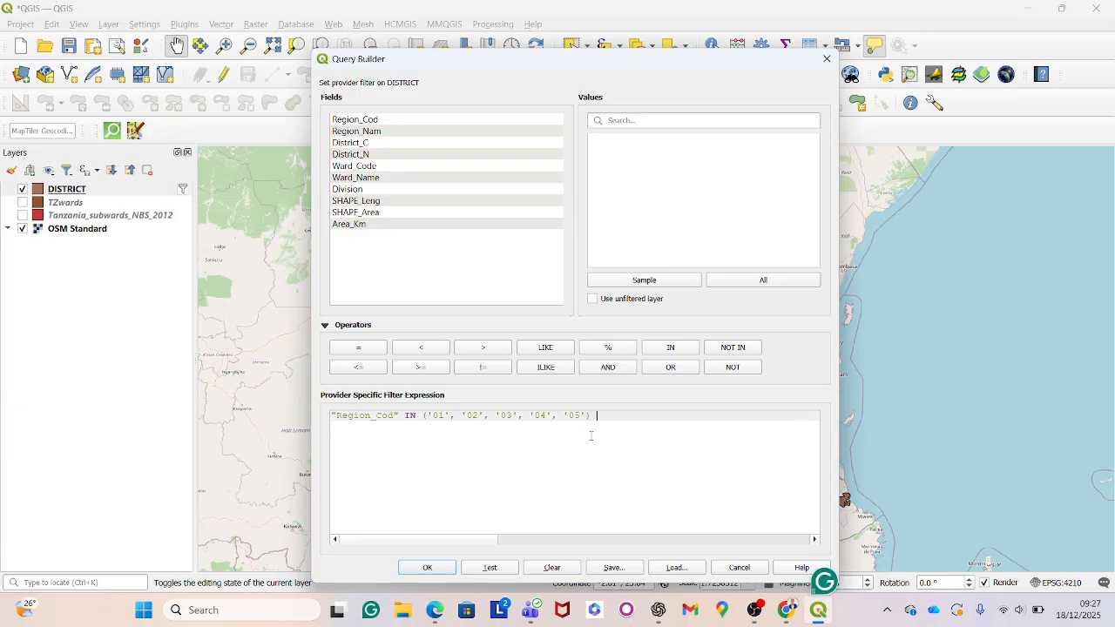
- Remove the trailing space after the region code list and append AND with the quoted field "Area_Km"
{"action": "key", "text": "Caps_Lock"}
{"action": "key", "text": "BackSpace"}
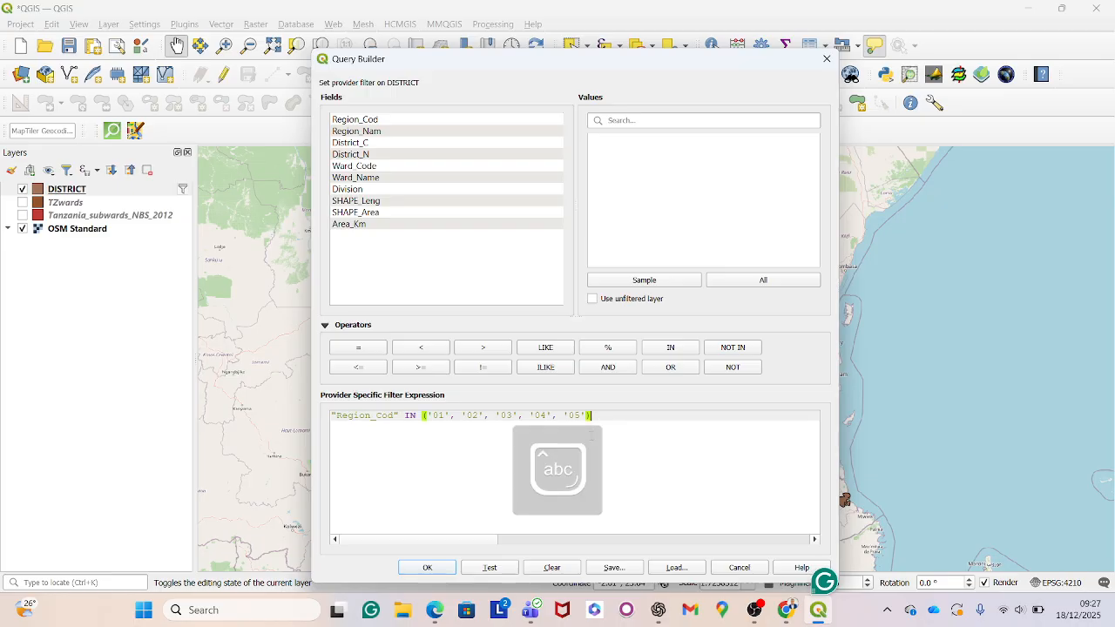
{"action": "key", "text": "Caps_Lock"}
{"action": "key", "text": "BackSpace"}
{"action": "type", "text": "AND"}
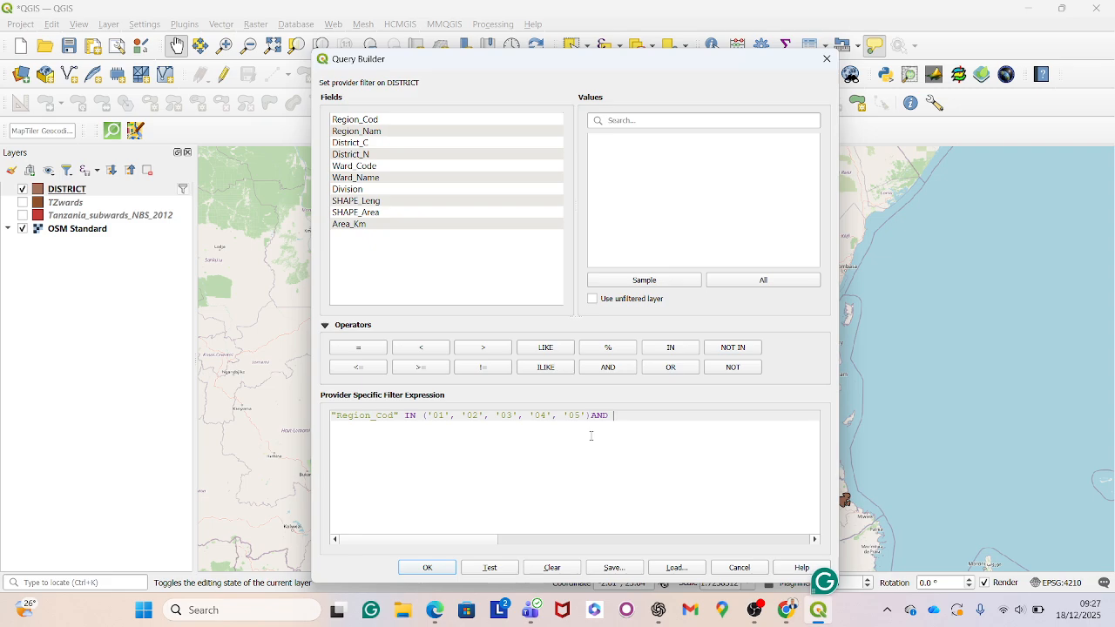
{"action": "type", "text": "\"Ar"}
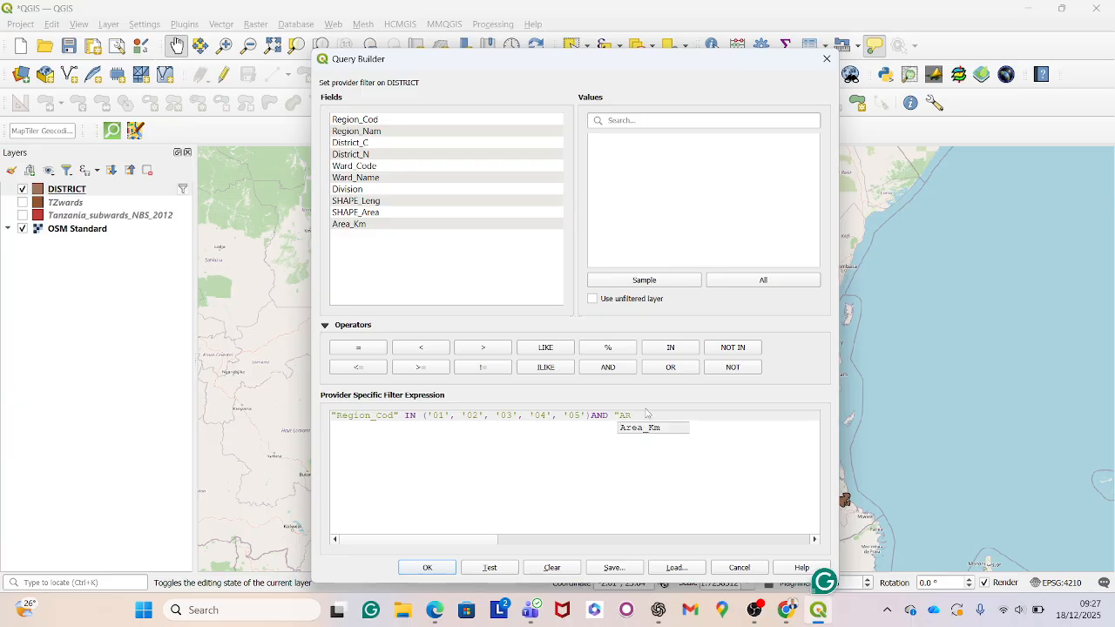
{"action": "left_click", "coordinate": [663, 429]}
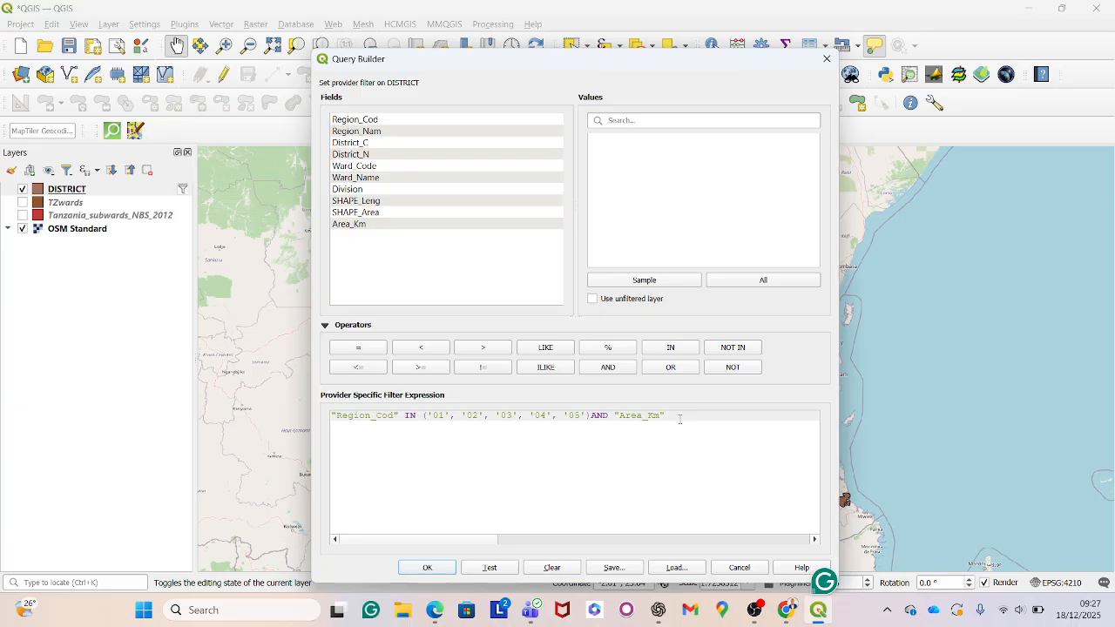
- Complete the Area_Km condition with >= 500, test the expression and apply the filter to DISTRICT
{"action": "type", "text": ">"}
{"action": "key", "text": "BackSpace"}
{"action": "type", "text": ">= 500"}
{"action": "left_click", "coordinate": [499, 568]}
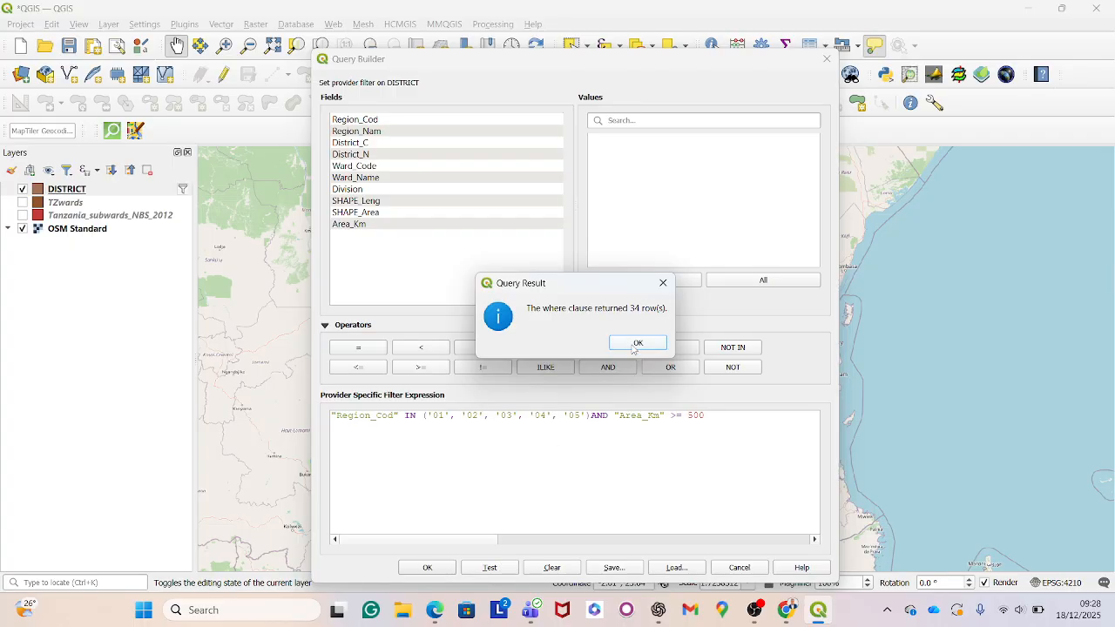
{"action": "left_click", "coordinate": [638, 343]}
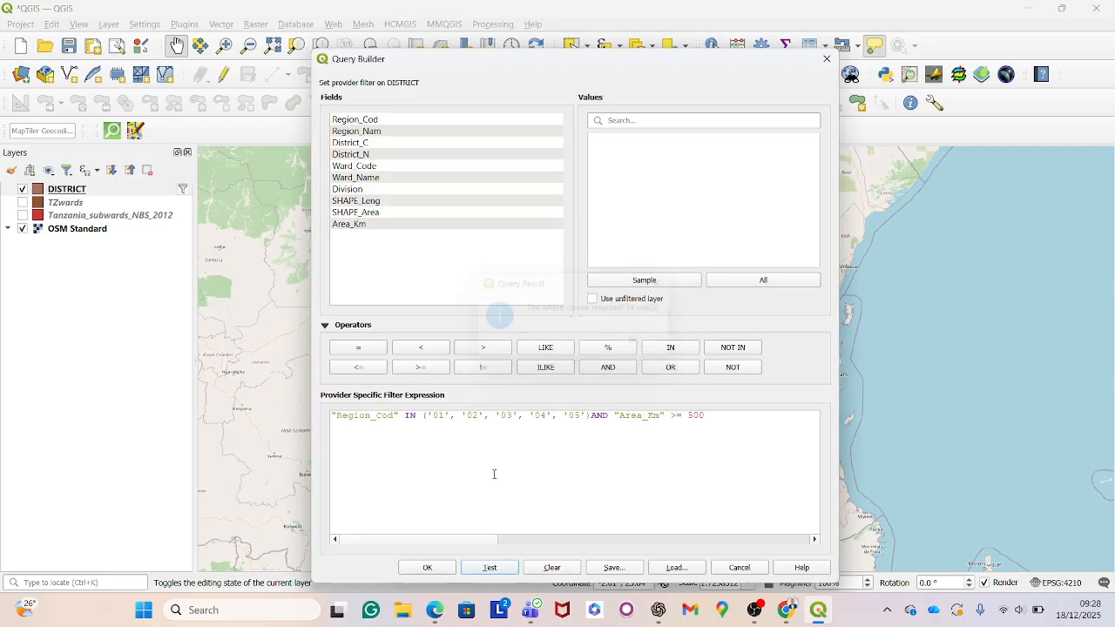
{"action": "left_click", "coordinate": [434, 569]}
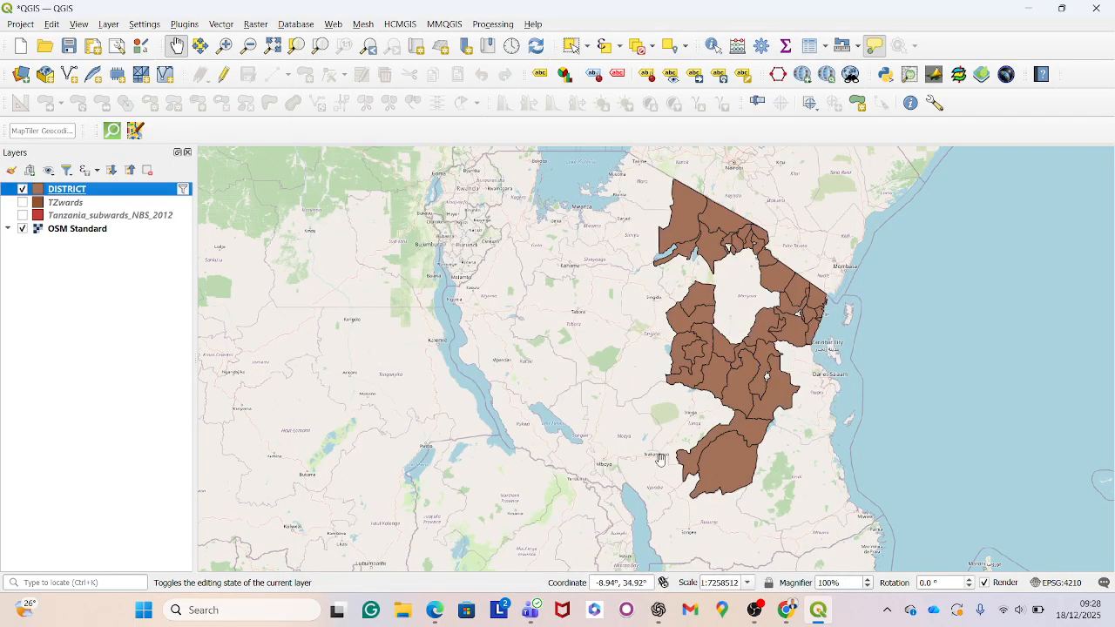
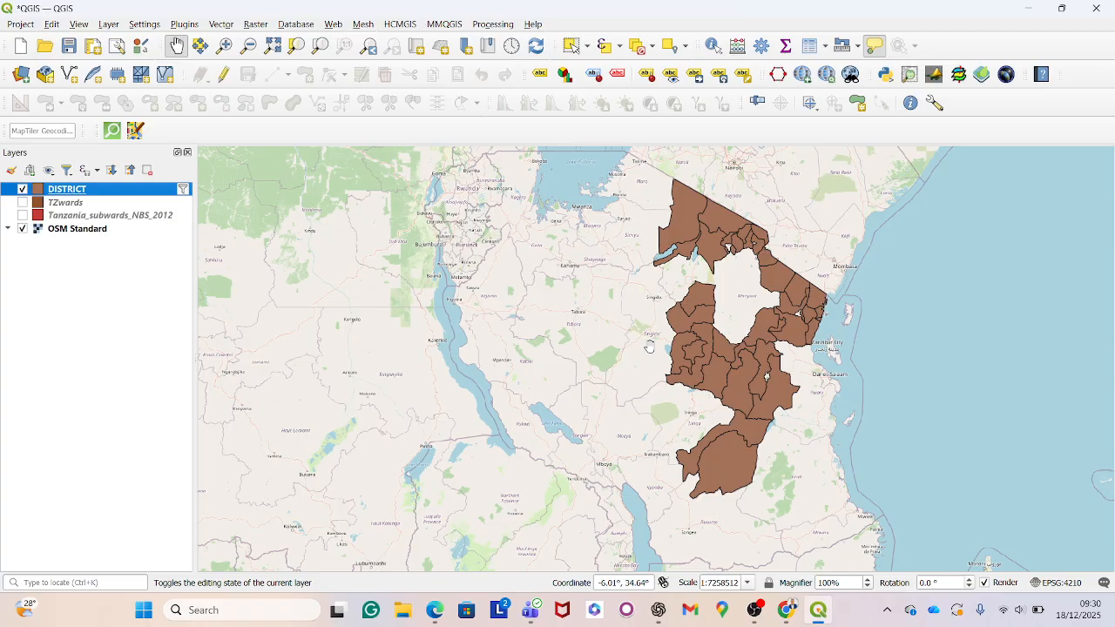
- Reopen the DISTRICT layer's filter and delete the whole Region_Cod and Area_Km expression
{"action": "right_click", "coordinate": [98, 190]}
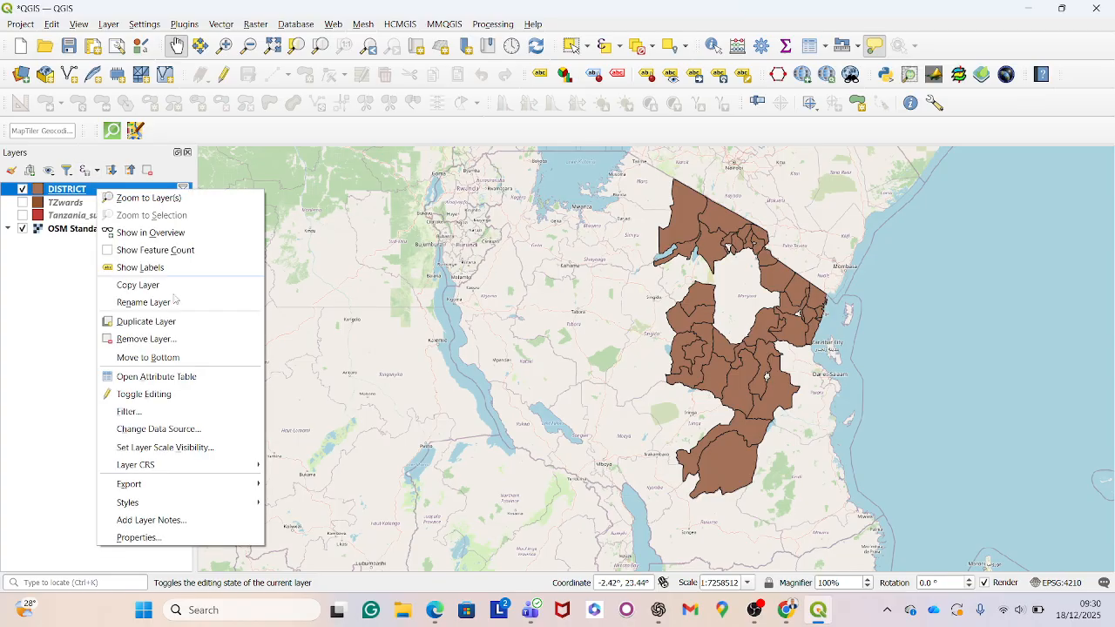
{"action": "left_click", "coordinate": [205, 419]}
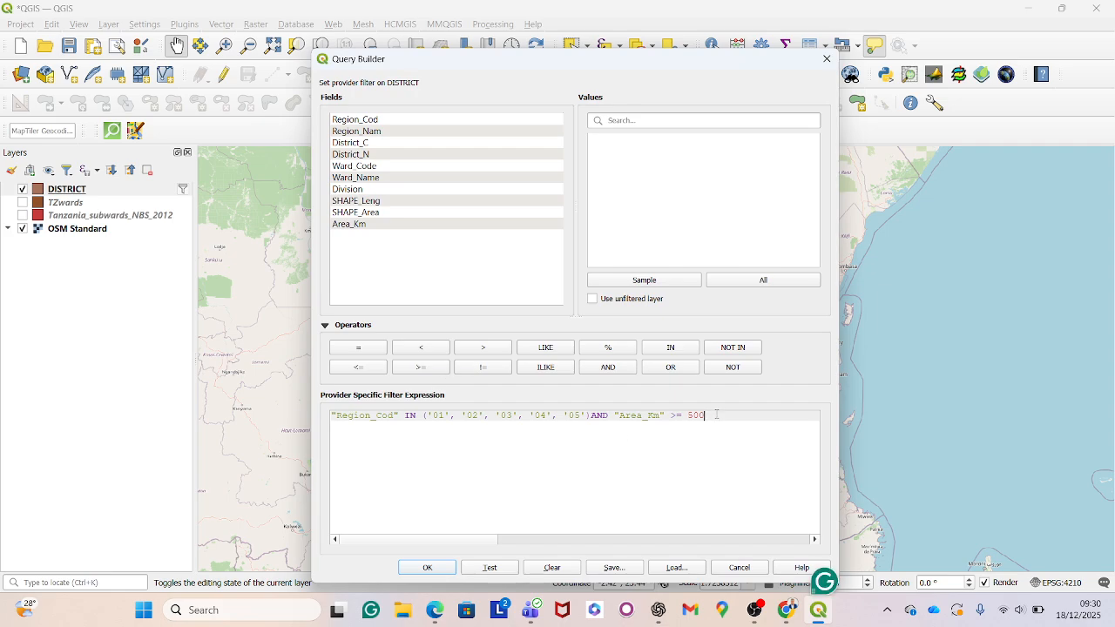
{"action": "left_click_drag", "start_coordinate": [716, 414], "coordinate": [332, 416]}
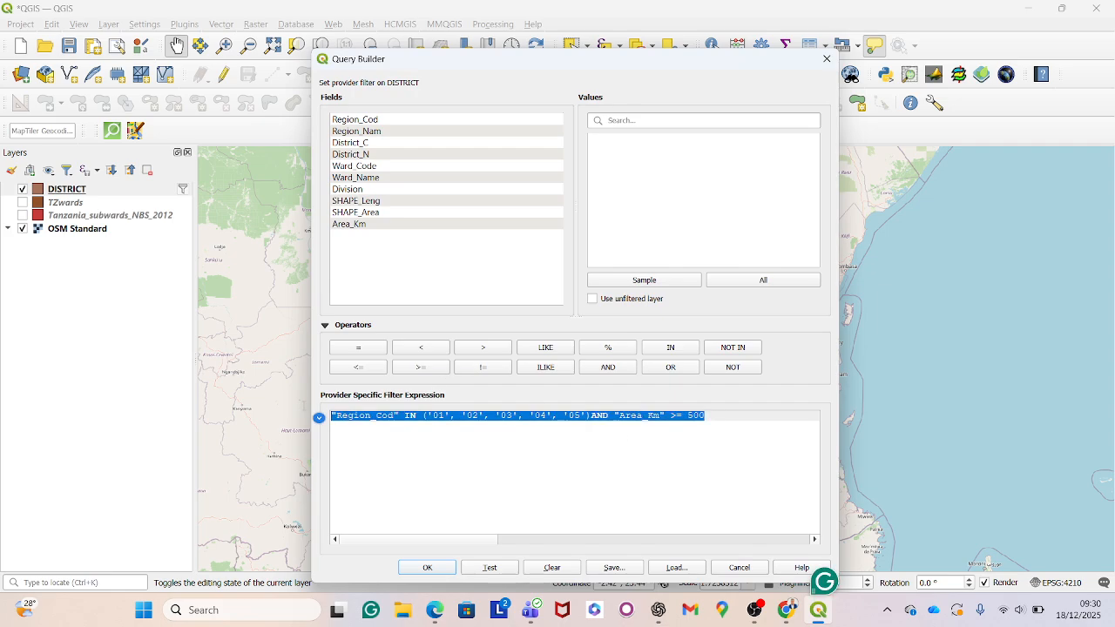
{"action": "left_click_drag", "start_coordinate": [427, 435], "coordinate": [322, 416]}
{"action": "key", "text": "Delete"}
- Enter the filter condition "Region_Nam" = 'Iringa' for the DISTRICT layer
{"action": "type", "text": "\""}
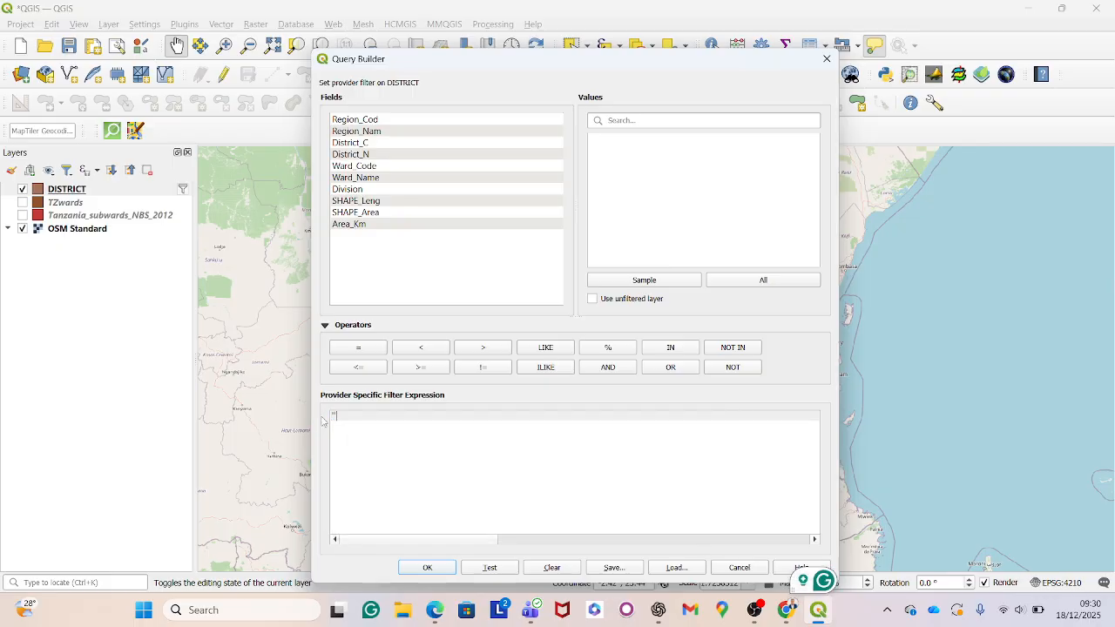
{"action": "type", "text": "RE"}
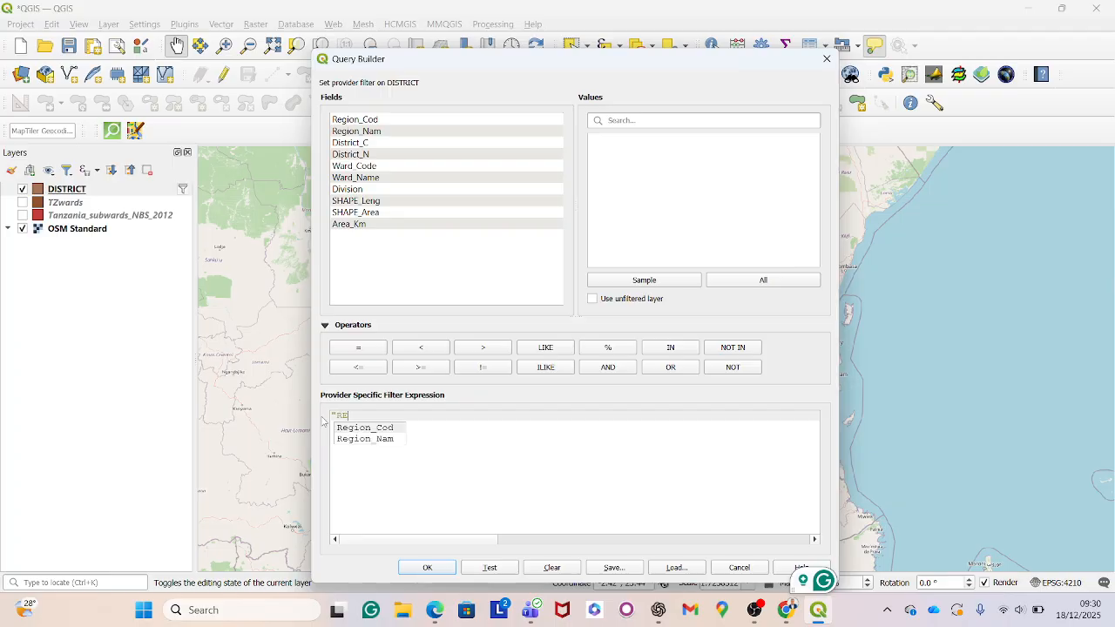
{"action": "left_click", "coordinate": [384, 439]}
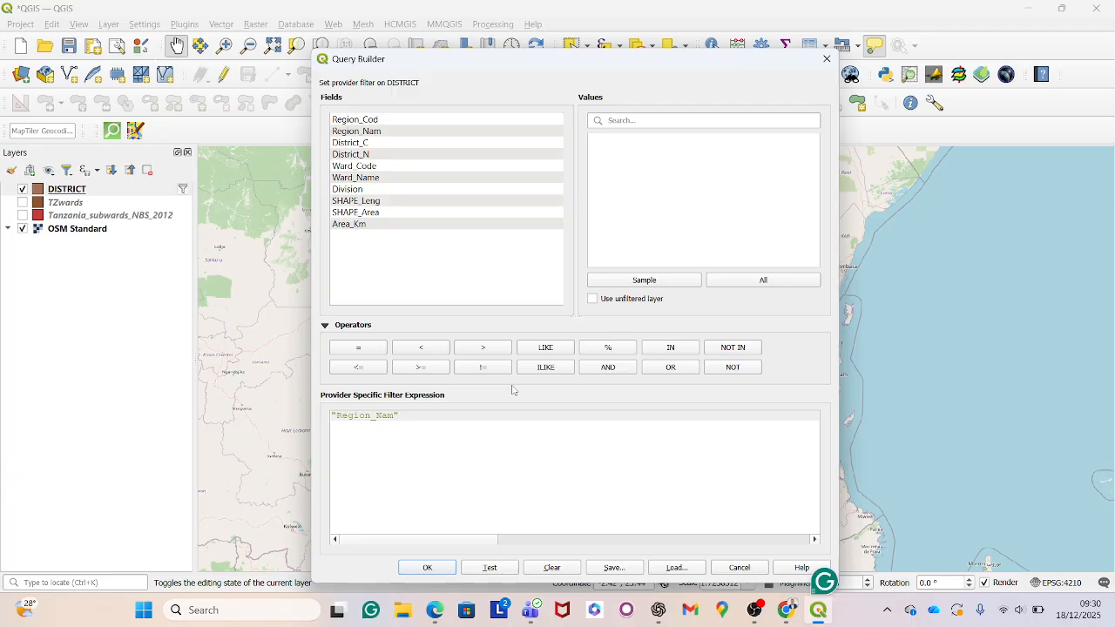
{"action": "type", "text": "= '"}
{"action": "key", "text": "Caps_Lock"}
{"action": "type", "text": "Zringa"}
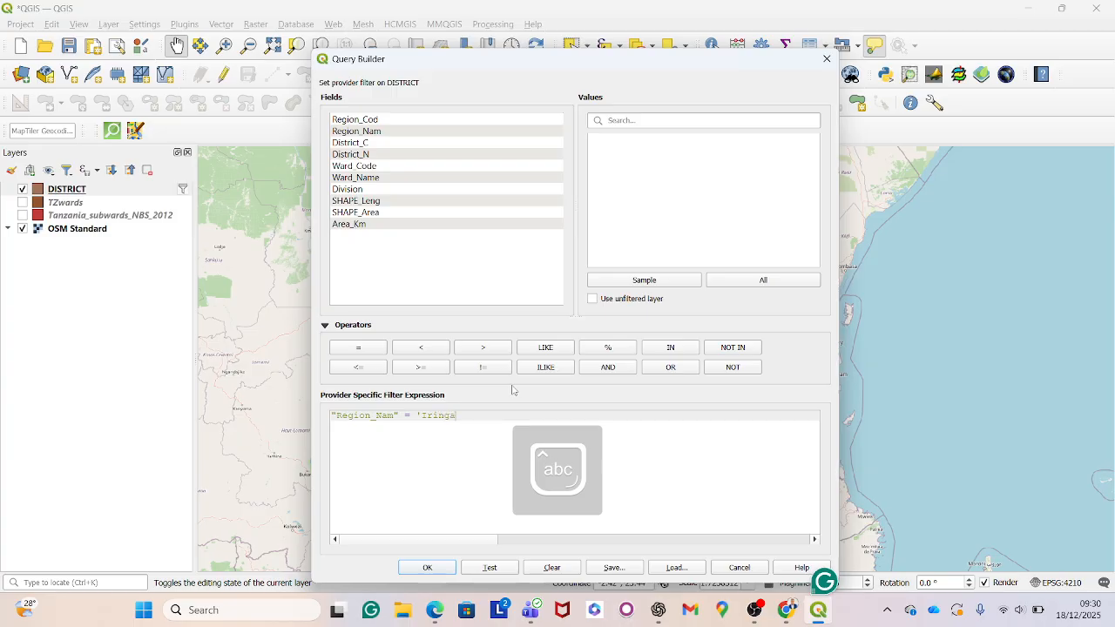
{"action": "type", "text": "'"}
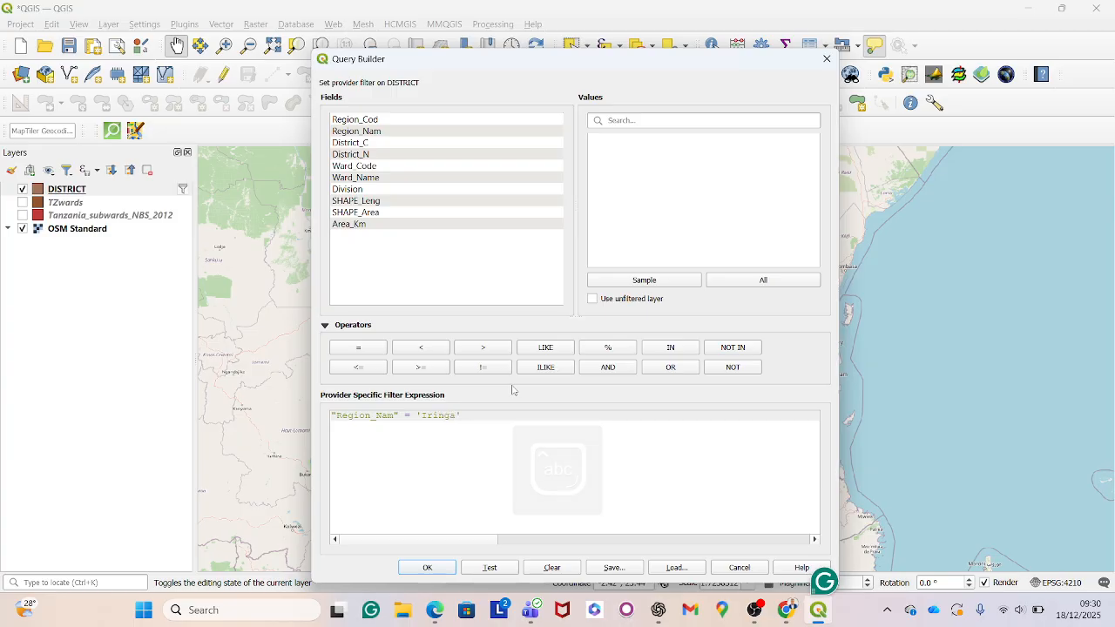
- Append OR "Region_Nam" = 'Mbeya' to the expression, reusing a copy of the field and equals sign from the Iringa condition
{"action": "key", "text": "Caps_Lock"}
{"action": "type", "text": "OR"}
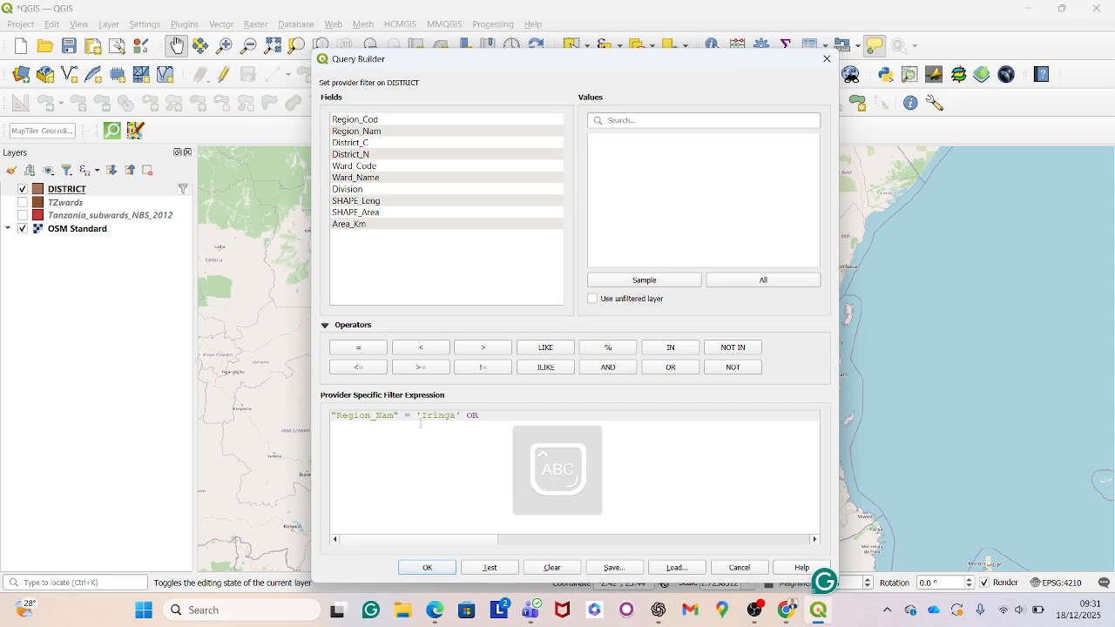
{"action": "left_click_drag", "start_coordinate": [410, 416], "coordinate": [332, 415]}
{"action": "key", "text": "ctrl+c"}
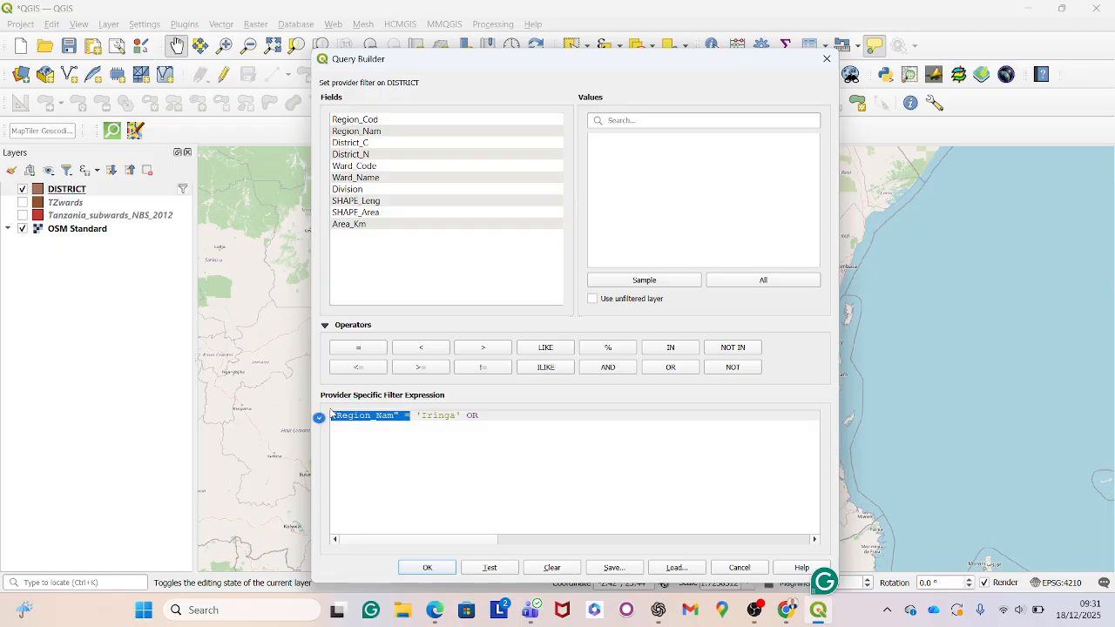
{"action": "left_click", "coordinate": [489, 415]}
{"action": "key", "text": "ctrl+v"}
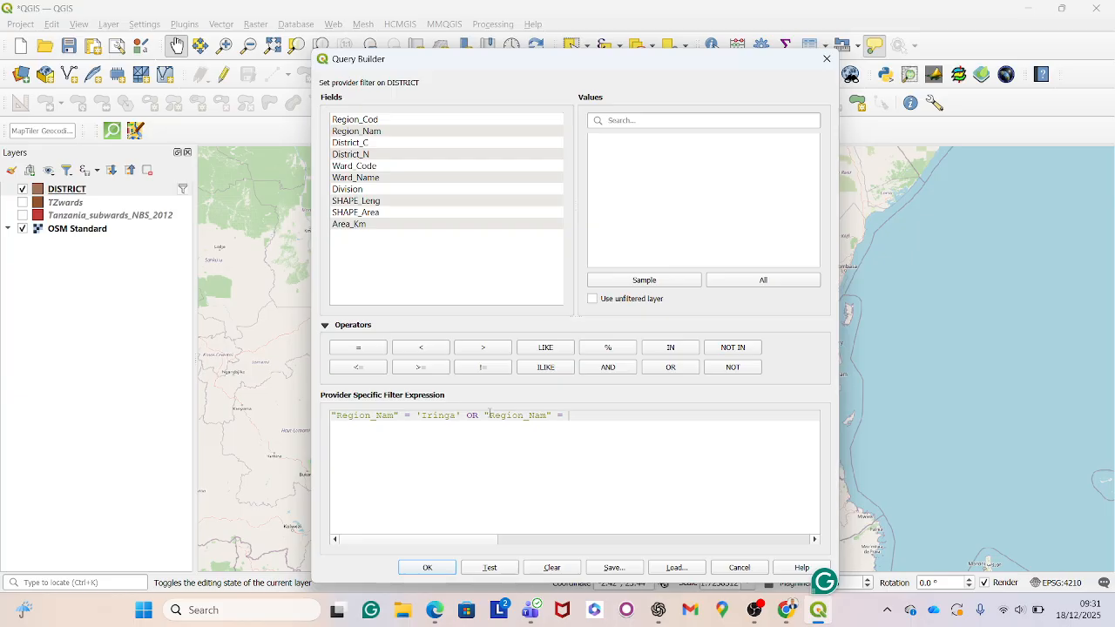
{"action": "type", "text": "'Mbeya"}
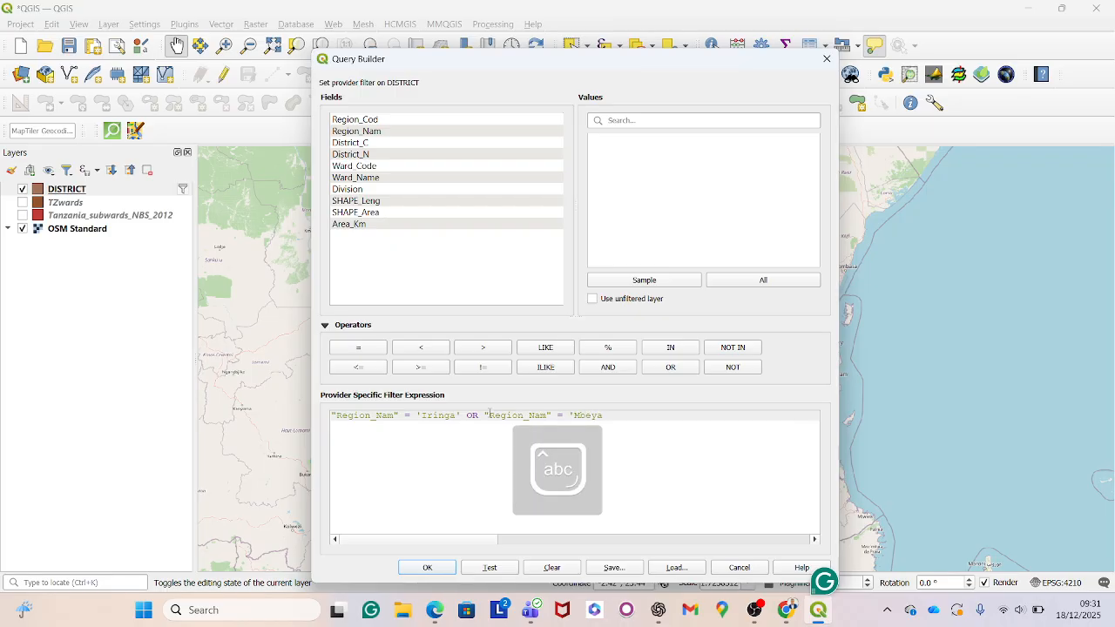
{"action": "type", "text": "'"}
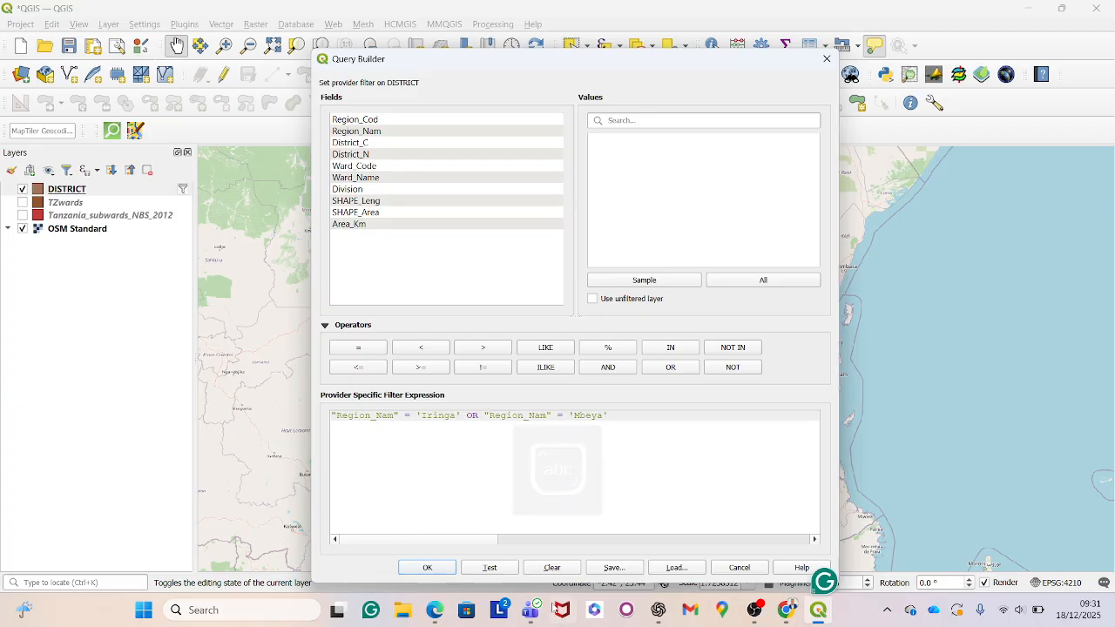
- Test the Iringa or Mbeya expression and apply it as the DISTRICT layer's filter
{"action": "left_click", "coordinate": [490, 568]}
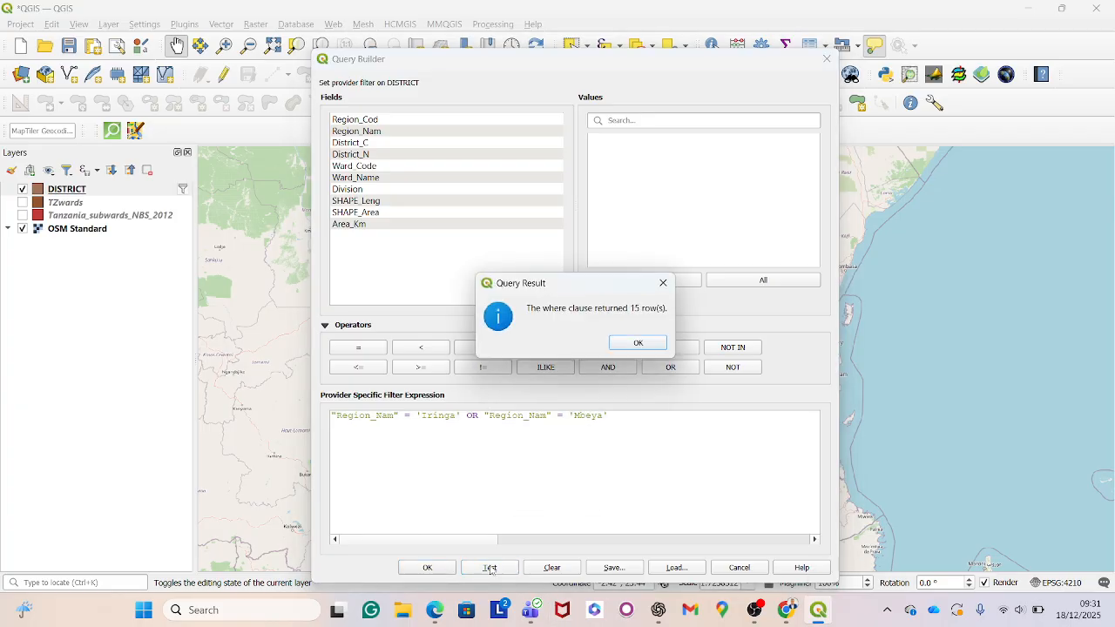
{"action": "left_click", "coordinate": [638, 343]}
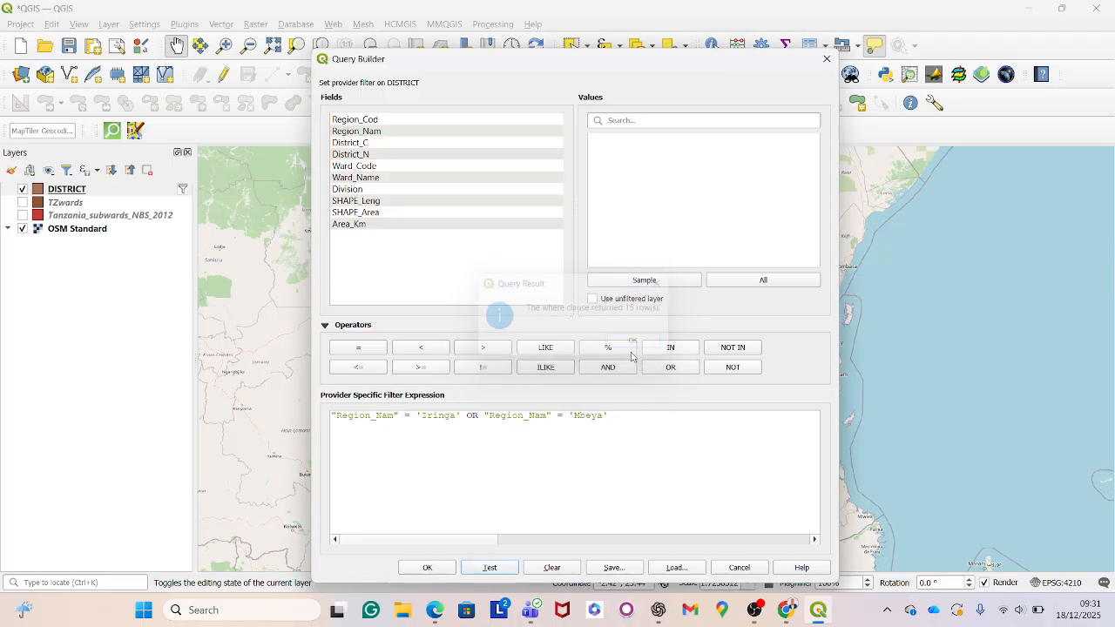
{"action": "left_click", "coordinate": [427, 569]}
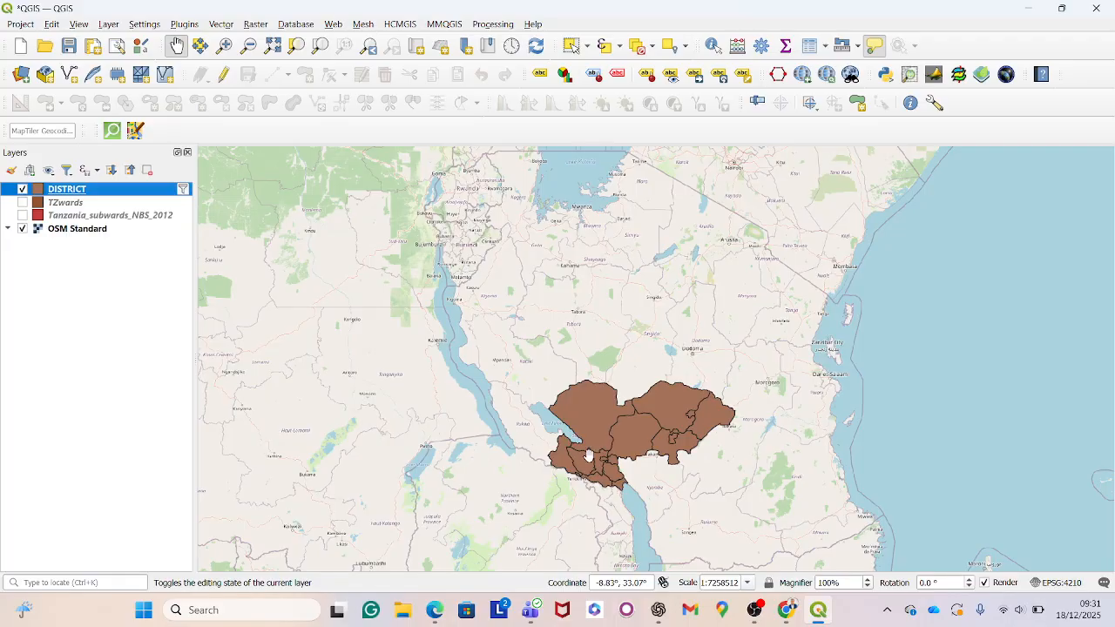
{"action": "mouse_move", "coordinate": [589, 455]}
- Reopen the DISTRICT layer's filter and delete the Iringa or Mbeya region expression
{"action": "right_click", "coordinate": [123, 189]}
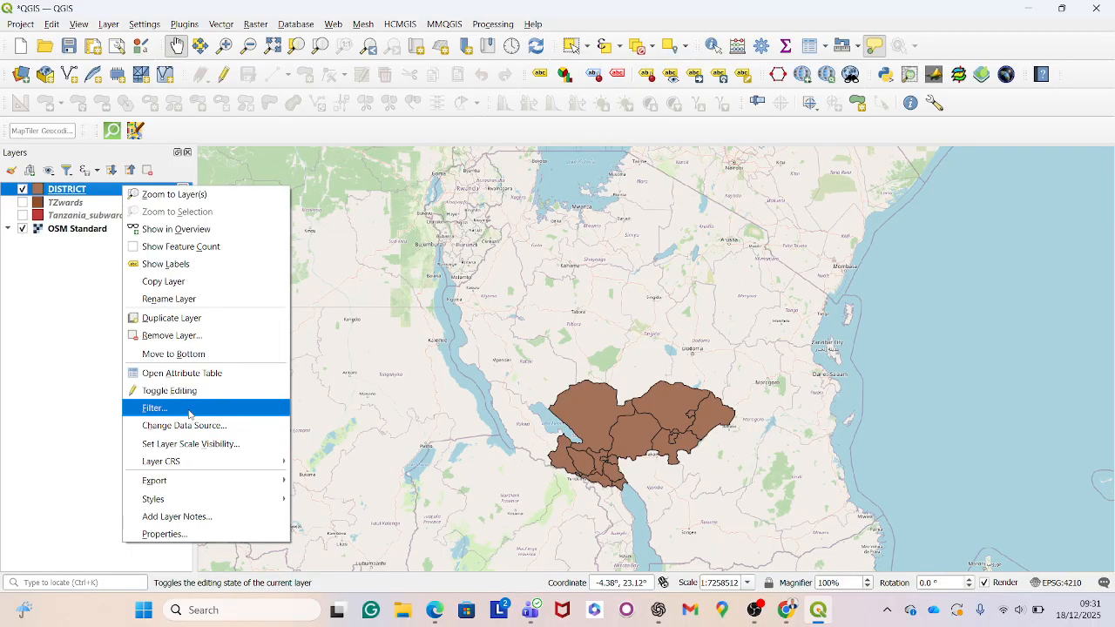
{"action": "left_click", "coordinate": [188, 409]}
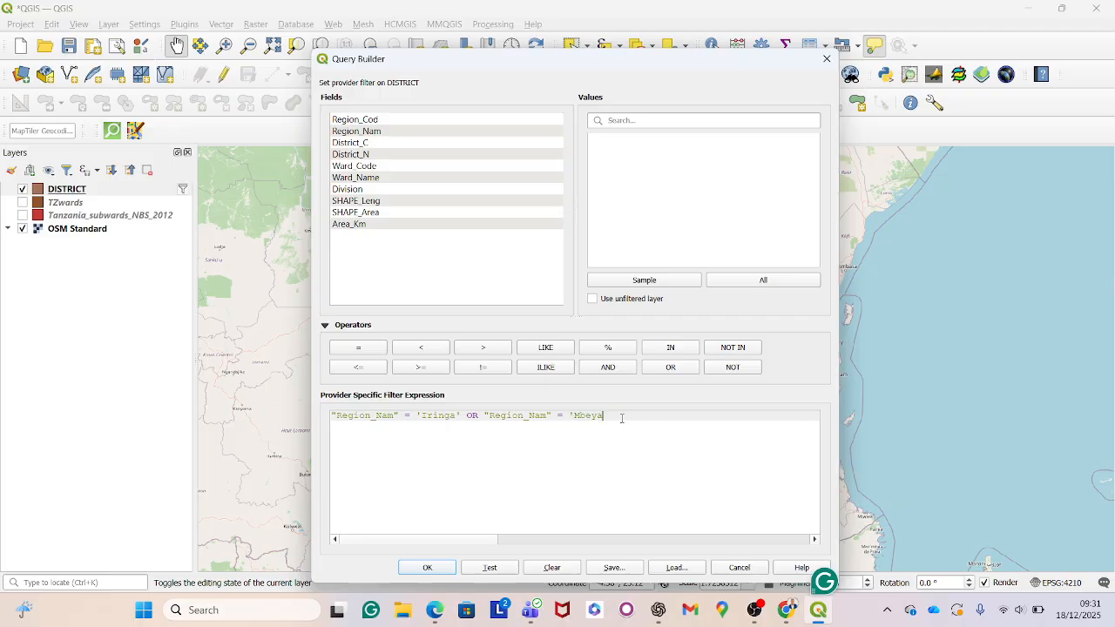
{"action": "key", "text": "BackSpace"}
{"action": "key", "text": "BackSpace"}
{"action": "key", "text": "BackSpace"}
{"action": "key", "text": "BackSpace"}
{"action": "key", "text": "BackSpace"}
{"action": "key", "text": "BackSpace"}
{"action": "key", "text": "BackSpace"}
{"action": "key", "text": "BackSpace"}
{"action": "key", "text": "BackSpace"}
{"action": "key", "text": "BackSpace"}
{"action": "key", "text": "BackSpace"}
{"action": "key", "text": "BackSpace"}
{"action": "key", "text": "BackSpace"}
{"action": "key", "text": "BackSpace"}
{"action": "key", "text": "BackSpace"}
{"action": "key", "text": "BackSpace"}
{"action": "key", "text": "BackSpace"}
{"action": "key", "text": "BackSpace"}
{"action": "key", "text": "BackSpace"}
{"action": "key", "text": "BackSpace"}
{"action": "key", "text": "BackSpace"}
{"action": "key", "text": "BackSpace"}
{"action": "key", "text": "BackSpace"}
{"action": "key", "text": "BackSpace"}
{"action": "key", "text": "BackSpace"}
{"action": "key", "text": "BackSpace"}
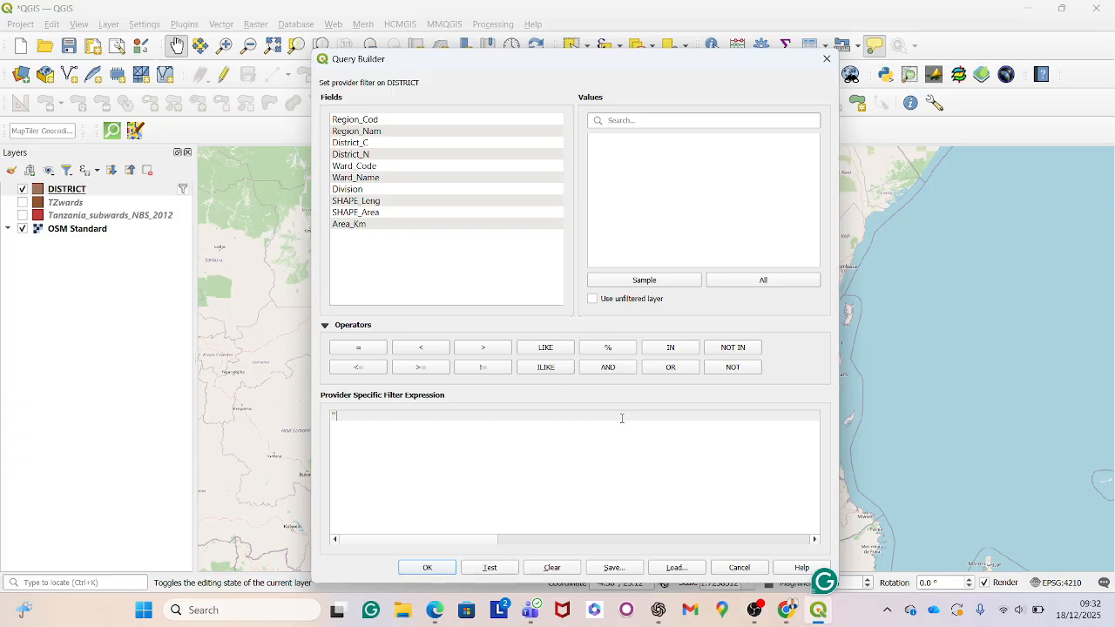
- Start a new filter expression with the "Ward_Name" field
{"action": "type", "text": "Wa"}
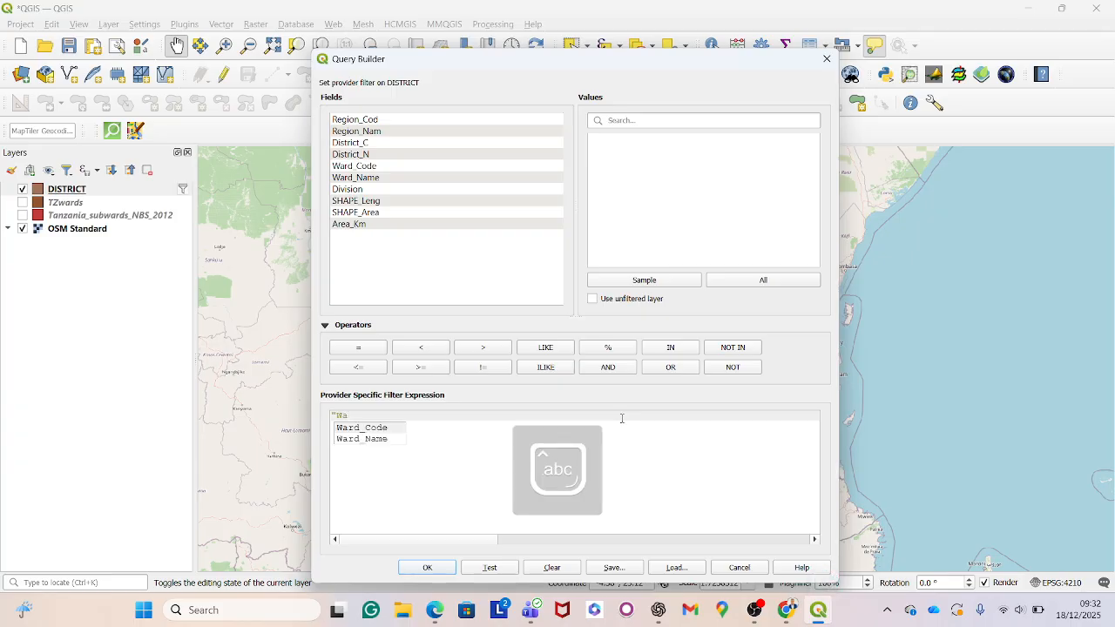
{"action": "left_click", "coordinate": [378, 440]}
{"action": "key", "text": "Return"}
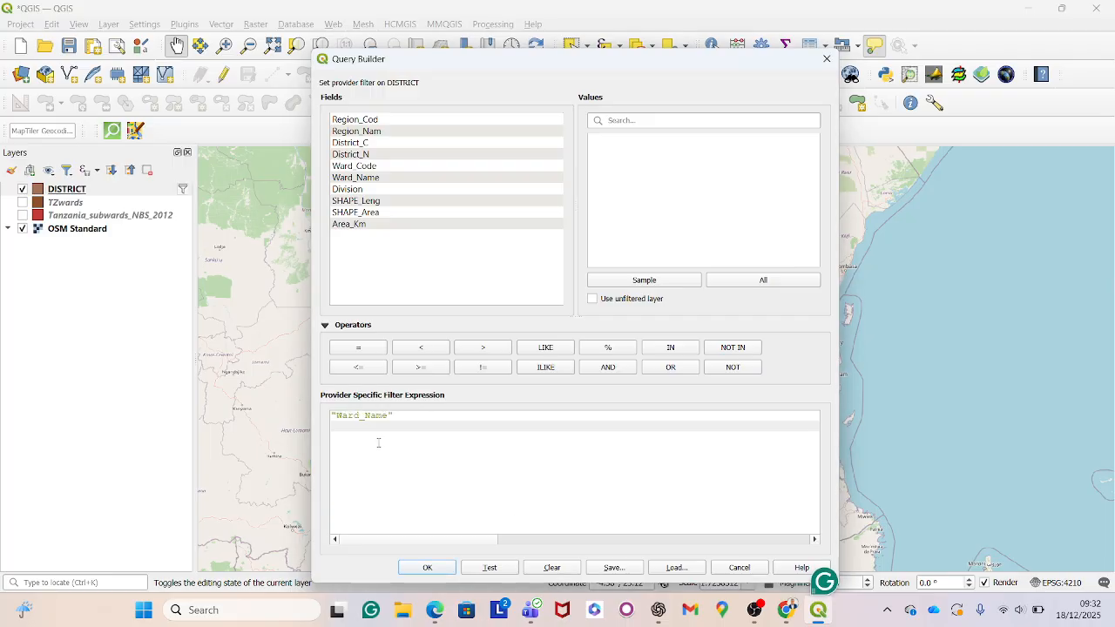
{"action": "key", "text": "BackSpace"}
{"action": "key", "text": "Caps_Lock"}
{"action": "type", "text": "N"}
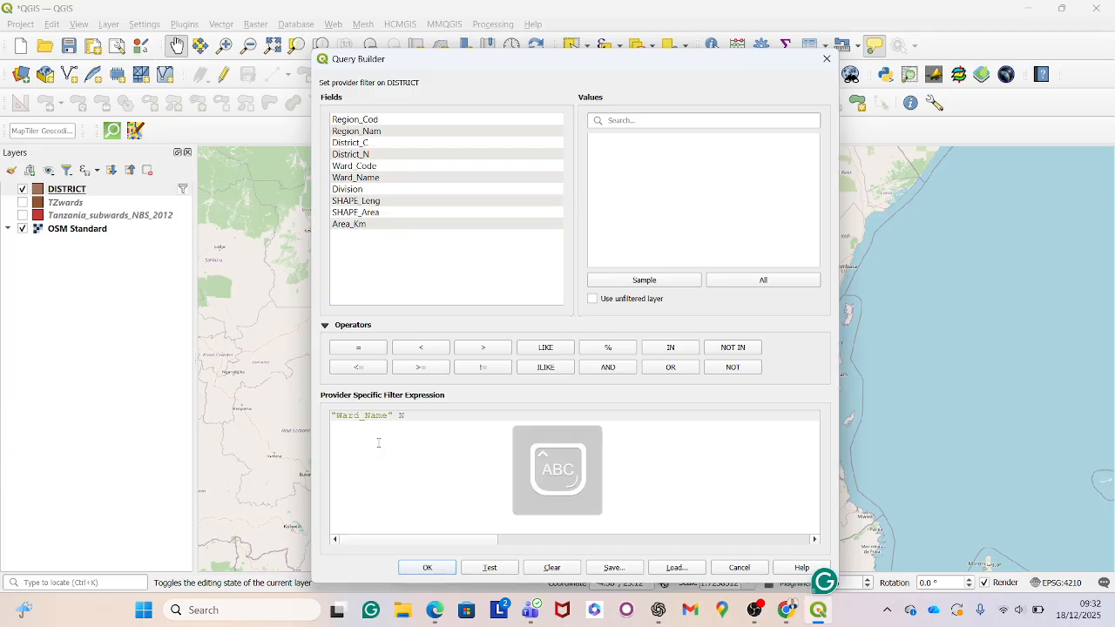
{"action": "type", "text": "OT"}
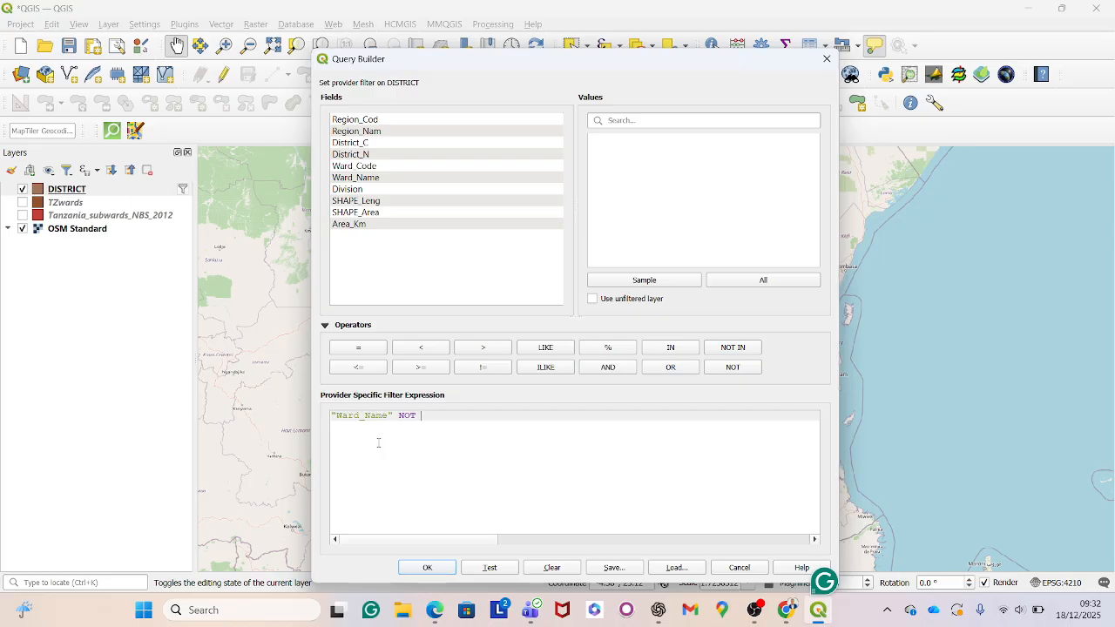
{"action": "key", "text": "Caps_Lock"}
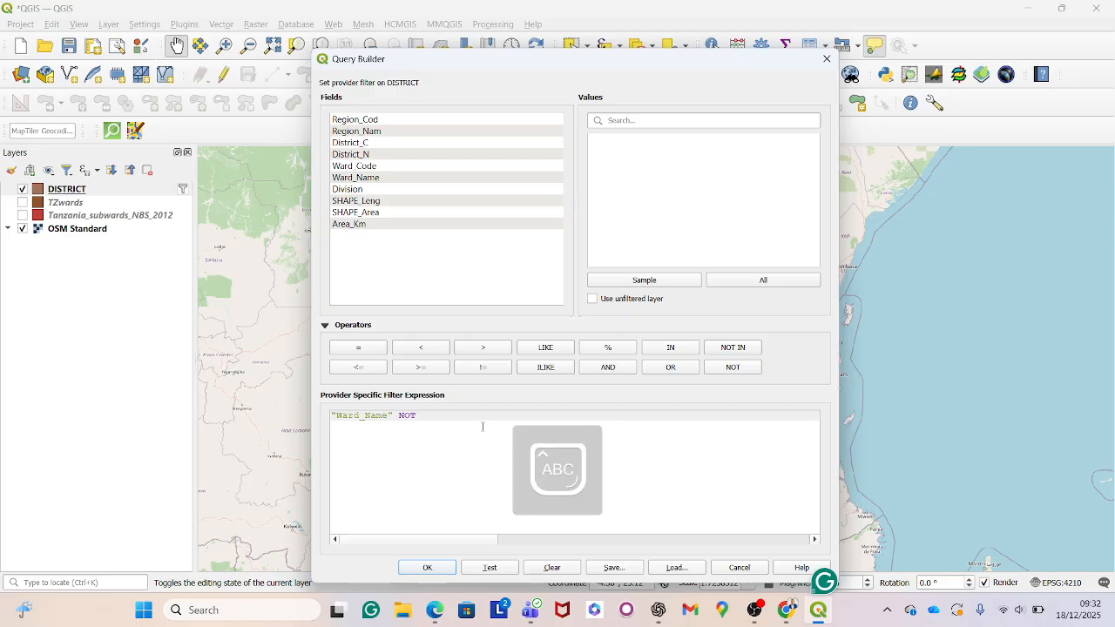
{"action": "key", "text": "BackSpace"}
{"action": "key", "text": "BackSpace"}
{"action": "key", "text": "BackSpace"}
{"action": "key", "text": "BackSpace"}
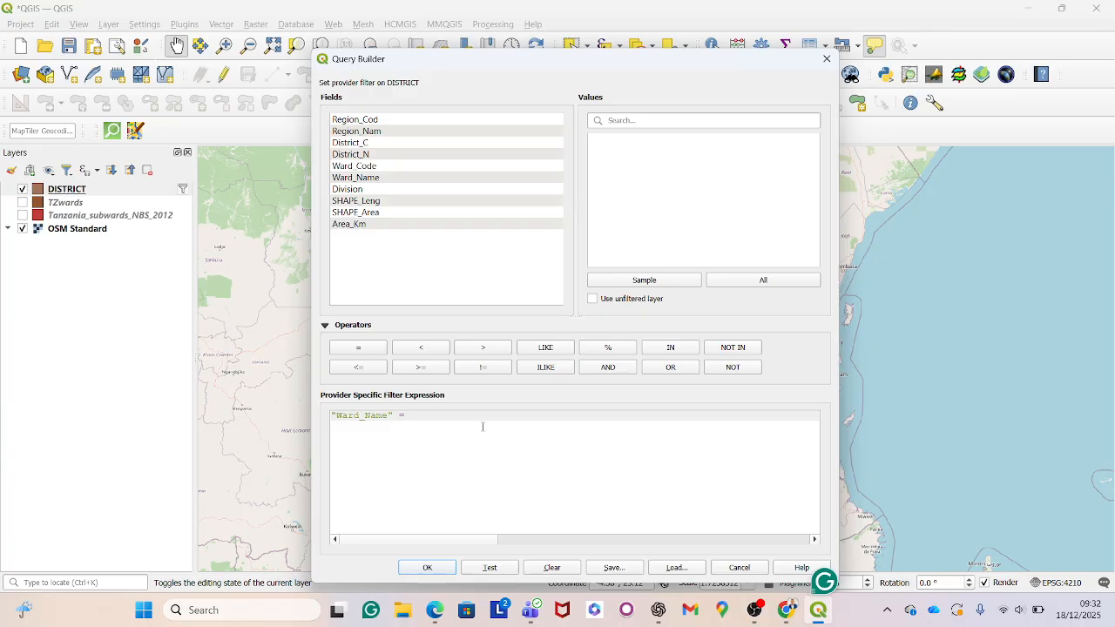
- Complete the filter condition as "Ward_Name" = 'Sinza'
{"action": "type", "text": "S"}
{"action": "key", "text": "Caps_Lock"}
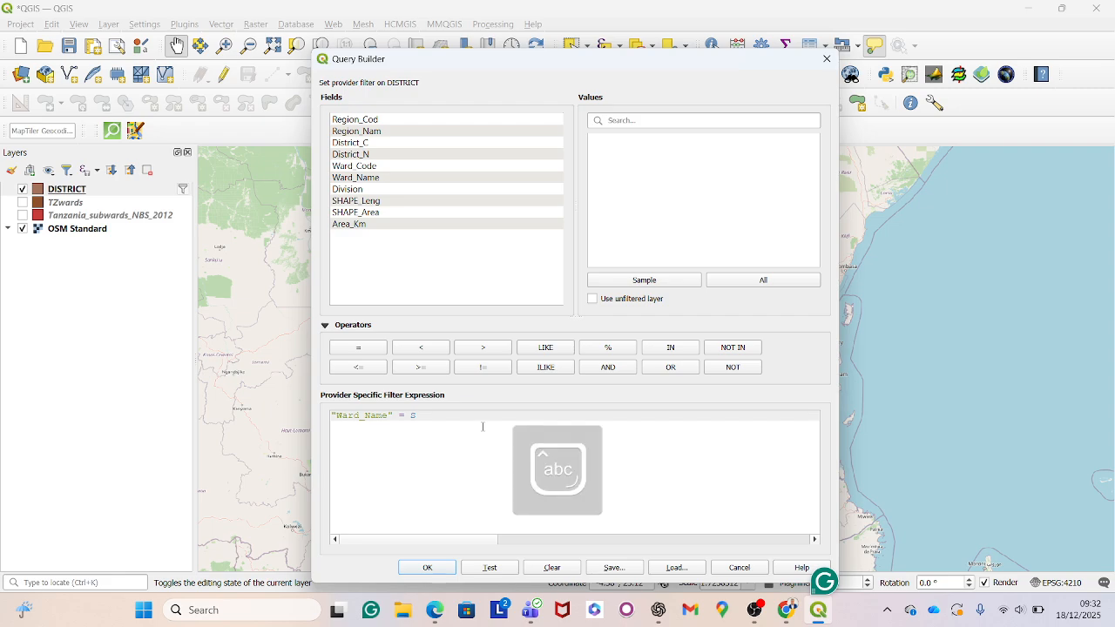
{"action": "key", "text": "BackSpace"}
{"action": "type", "text": "'"}
{"action": "key", "text": "Caps_Lock"}
{"action": "type", "text": "S"}
{"action": "key", "text": "Caps_Lock"}
{"action": "type", "text": "inza'"}
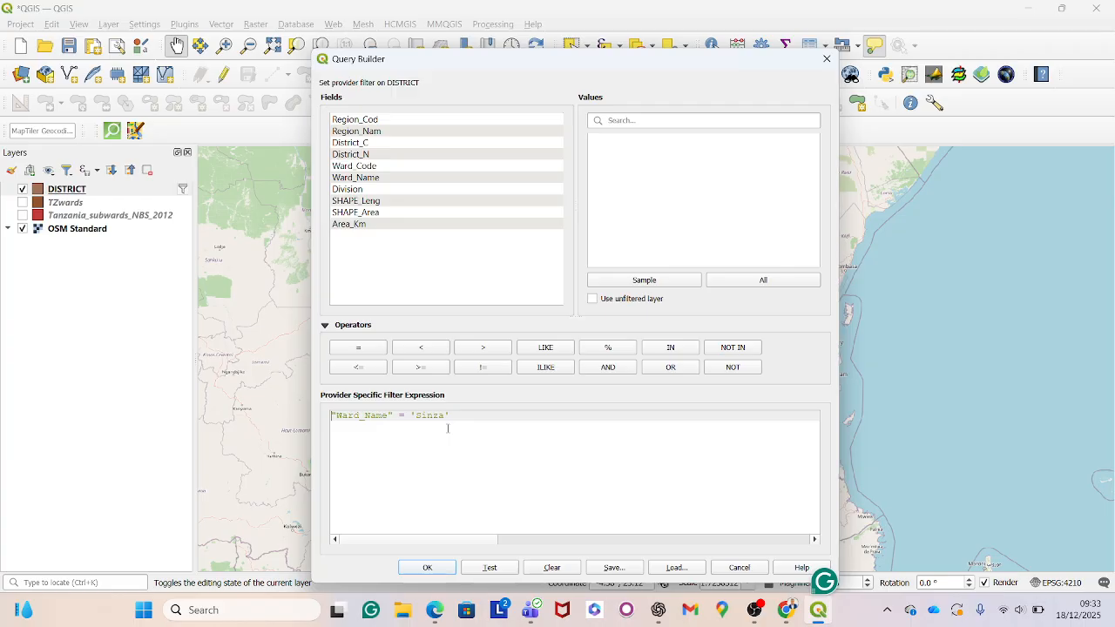
- Put NOT in front of the Sinza ward condition and test the expression
{"action": "key", "text": "Caps_Lock"}
{"action": "key", "text": "Home"}
{"action": "type", "text": "NOT"}
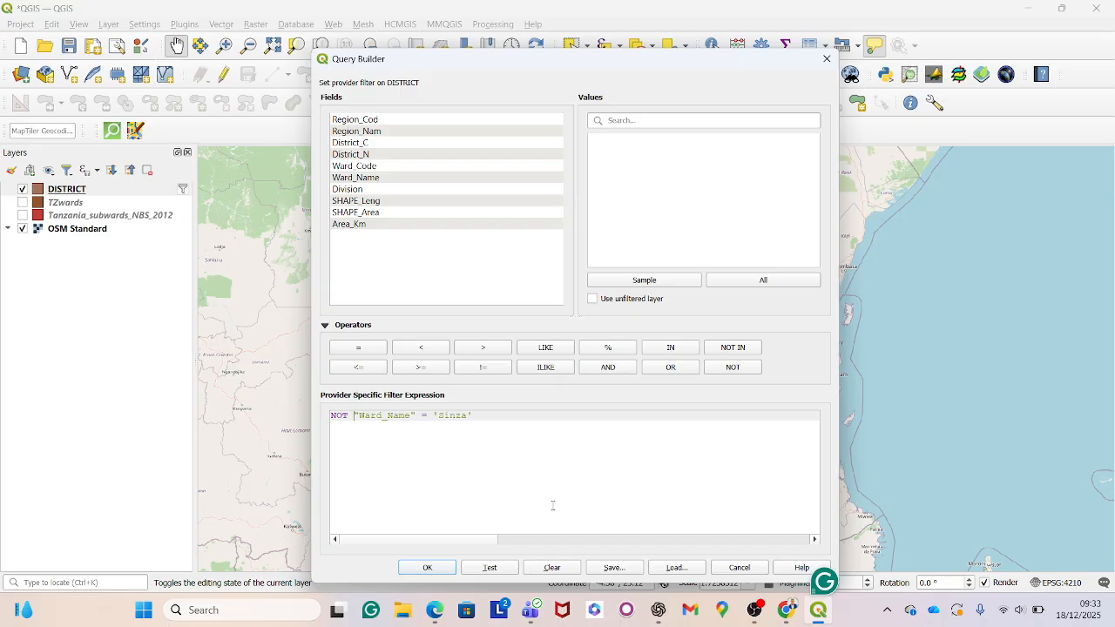
{"action": "left_click", "coordinate": [491, 567]}
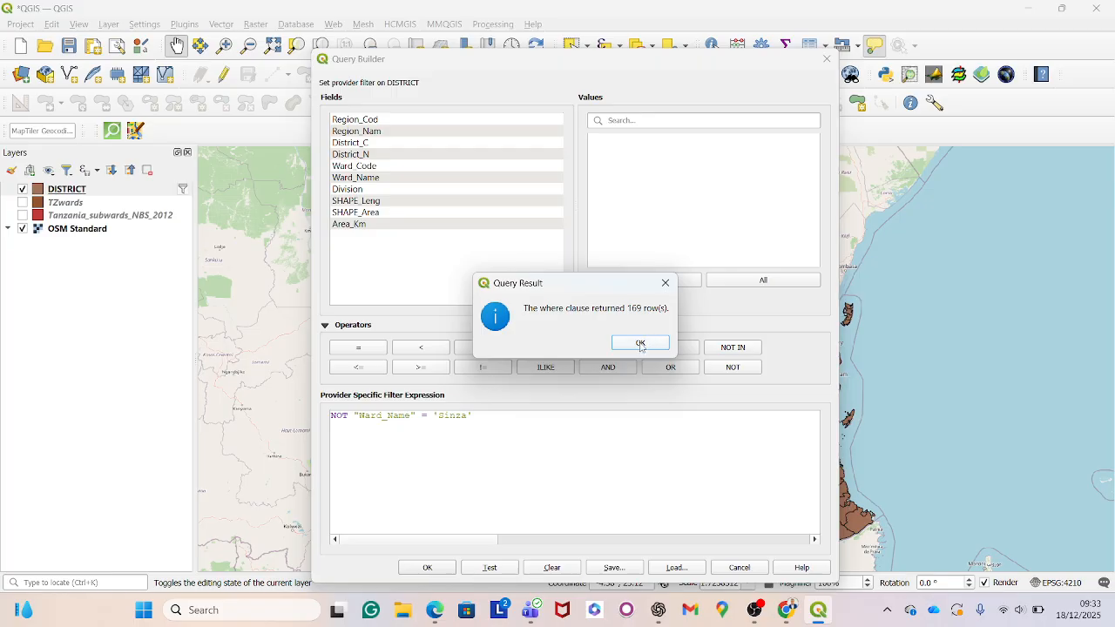
{"action": "left_click", "coordinate": [640, 344]}
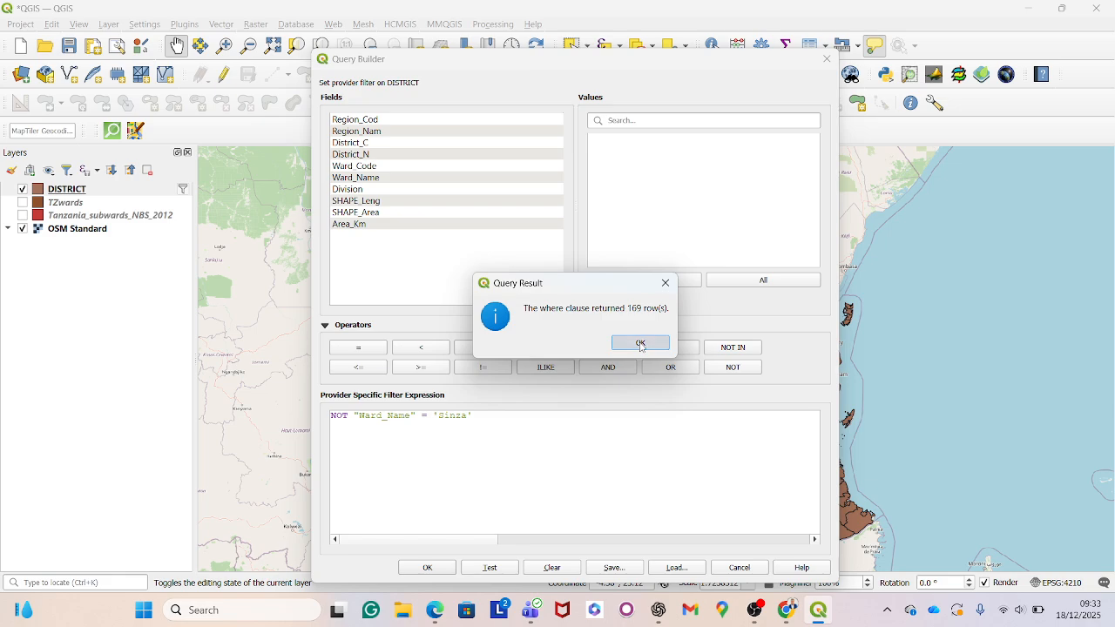
- Replace the Ward_Name field in the NOT expression with Region_Nam
{"action": "left_click", "coordinate": [468, 417]}
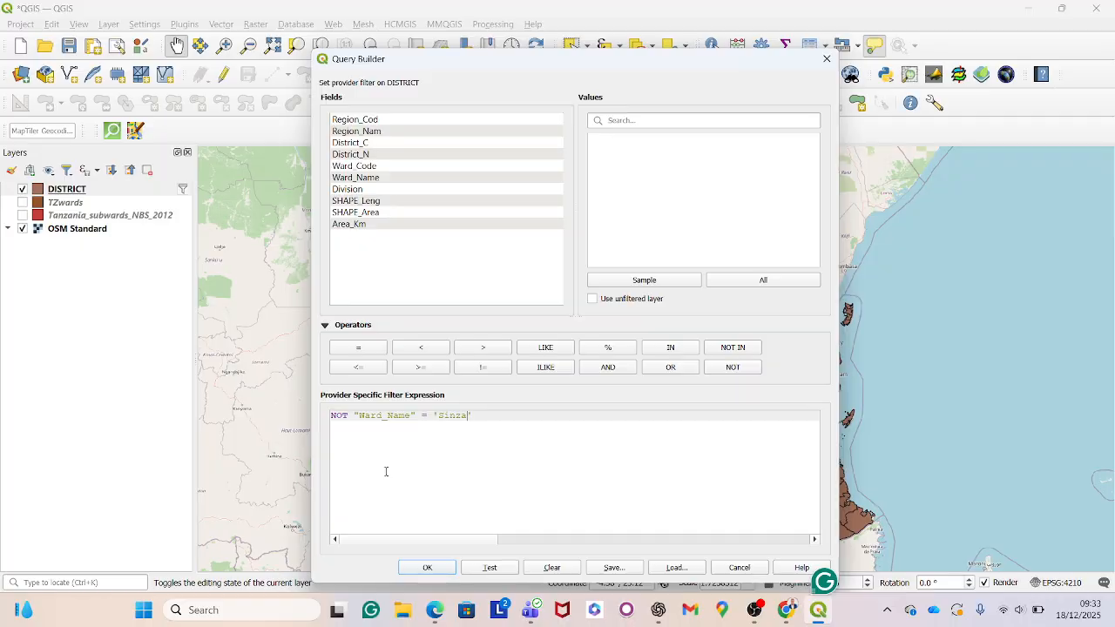
{"action": "left_click", "coordinate": [412, 415]}
{"action": "key", "text": "BackSpace"}
{"action": "key", "text": "BackSpace"}
{"action": "key", "text": "BackSpace"}
{"action": "key", "text": "BackSpace"}
{"action": "key", "text": "BackSpace"}
{"action": "key", "text": "BackSpace"}
{"action": "key", "text": "BackSpace"}
{"action": "key", "text": "BackSpace"}
{"action": "key", "text": "BackSpace"}
{"action": "type", "text": "RE"}
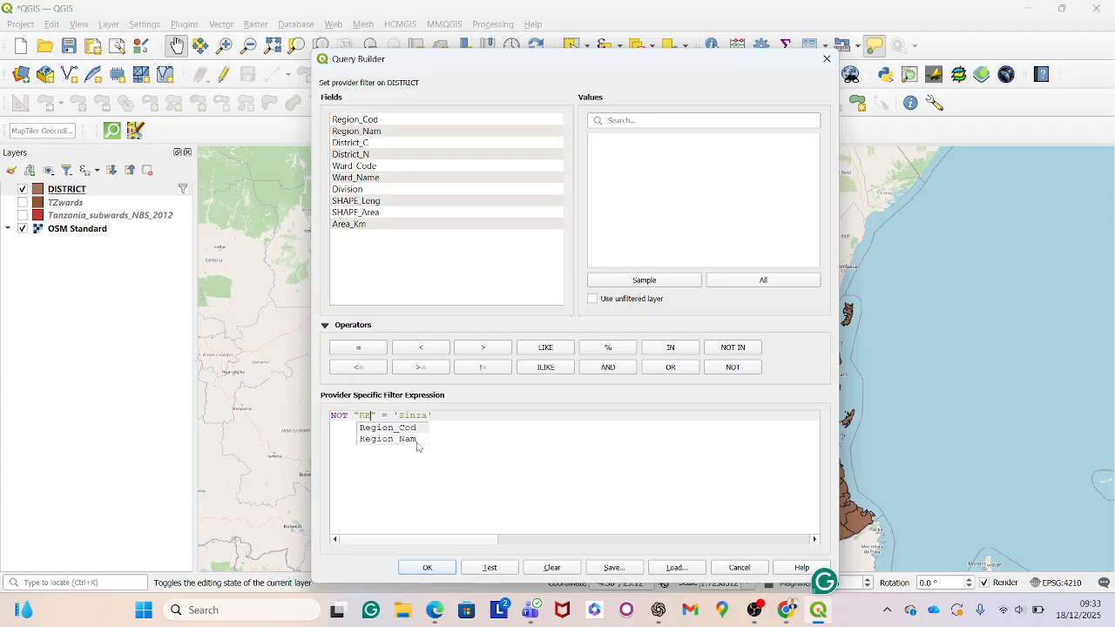
{"action": "left_click", "coordinate": [396, 440]}
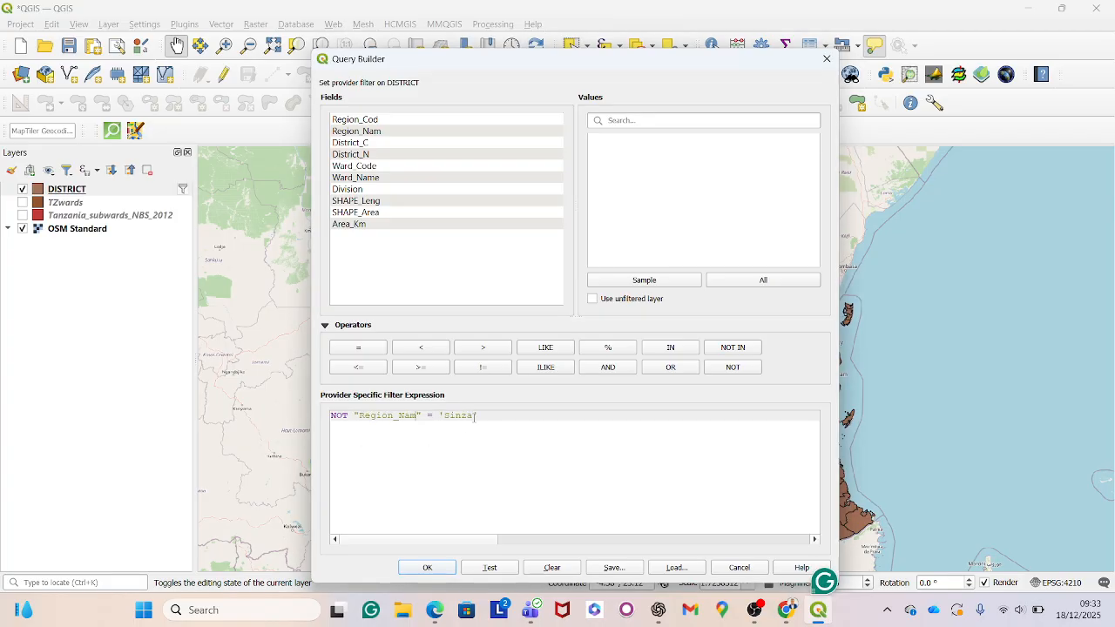
- Change the excluded value to 'Njombe' and test the NOT expression
{"action": "key", "text": "BackSpace"}
{"action": "key", "text": "BackSpace"}
{"action": "key", "text": "BackSpace"}
{"action": "key", "text": "BackSpace"}
{"action": "key", "text": "BackSpace"}
{"action": "type", "text": "Njombe"}
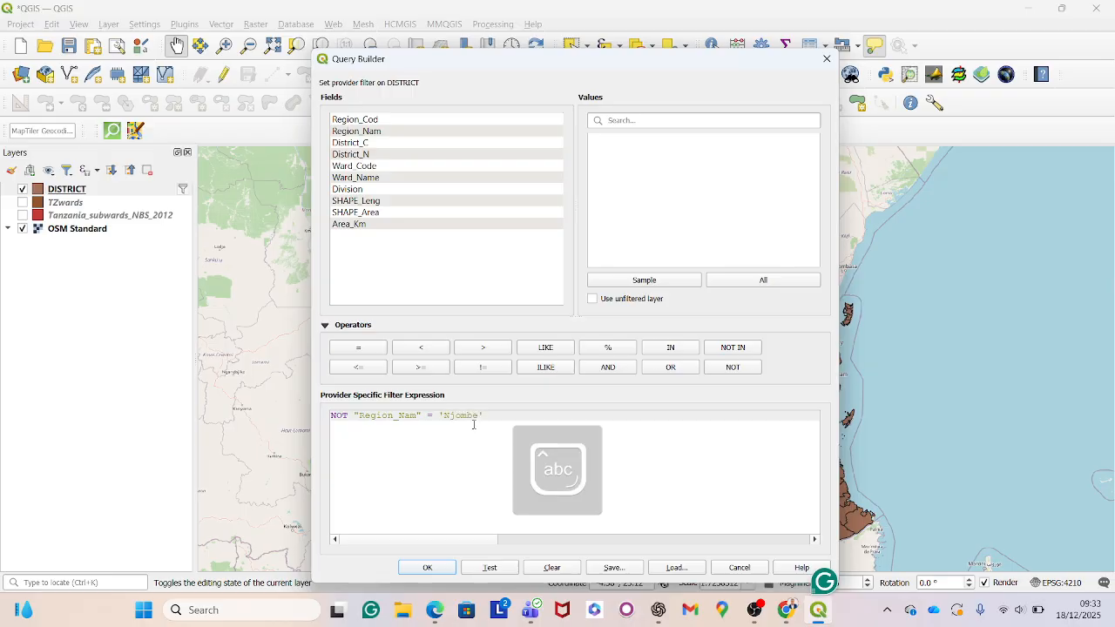
{"action": "left_click", "coordinate": [491, 568]}
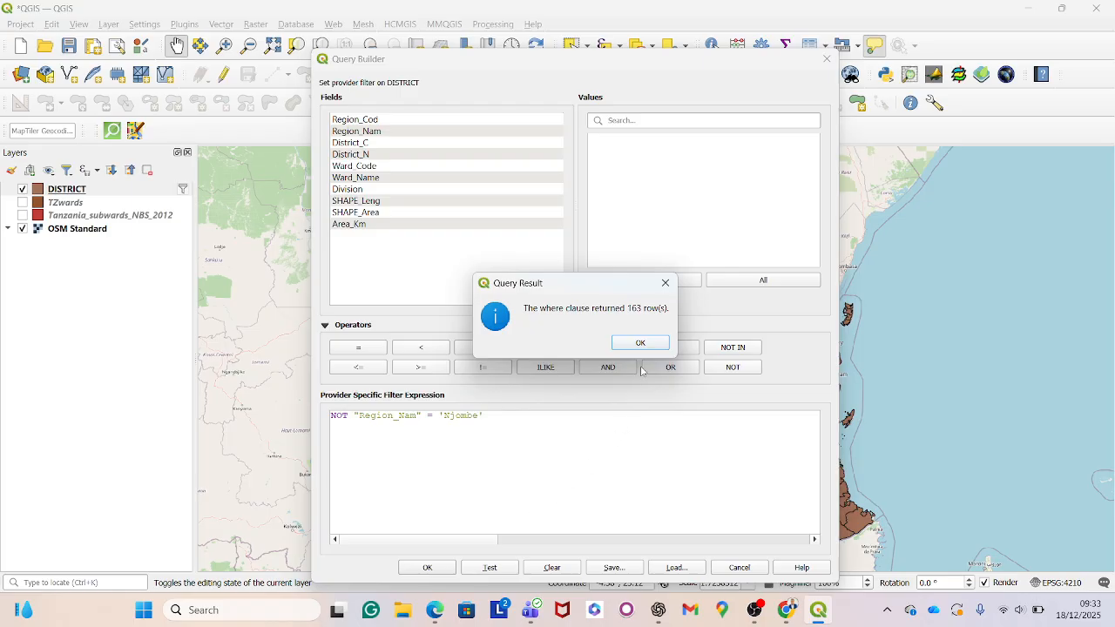
{"action": "left_click", "coordinate": [665, 283]}
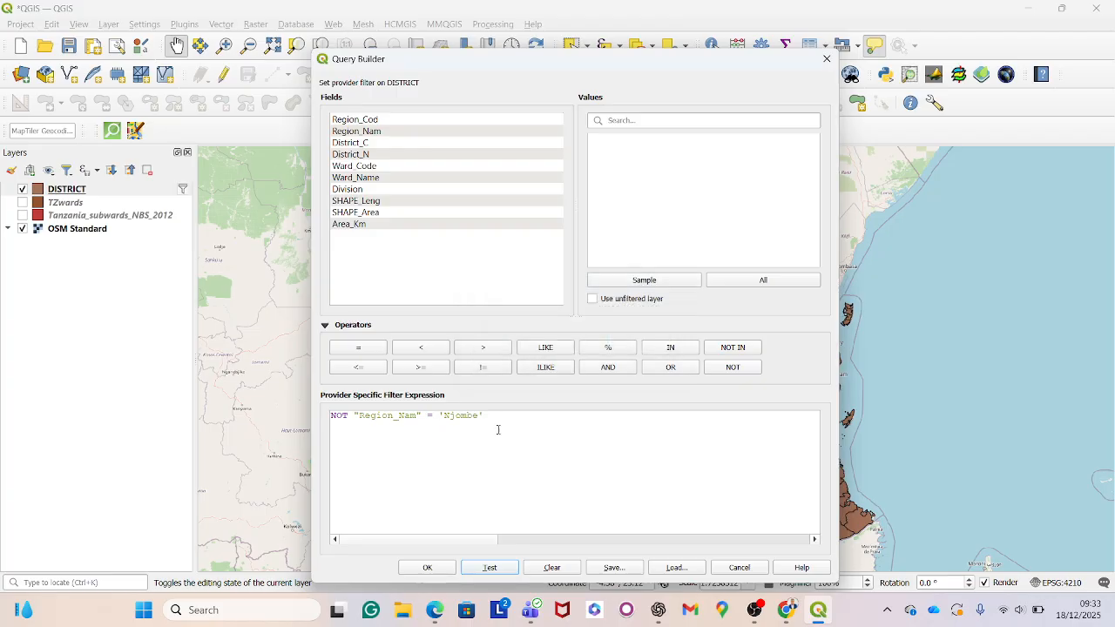
- Change the excluded region to 'Bukoba' and test the NOT expression
{"action": "left_click", "coordinate": [479, 416]}
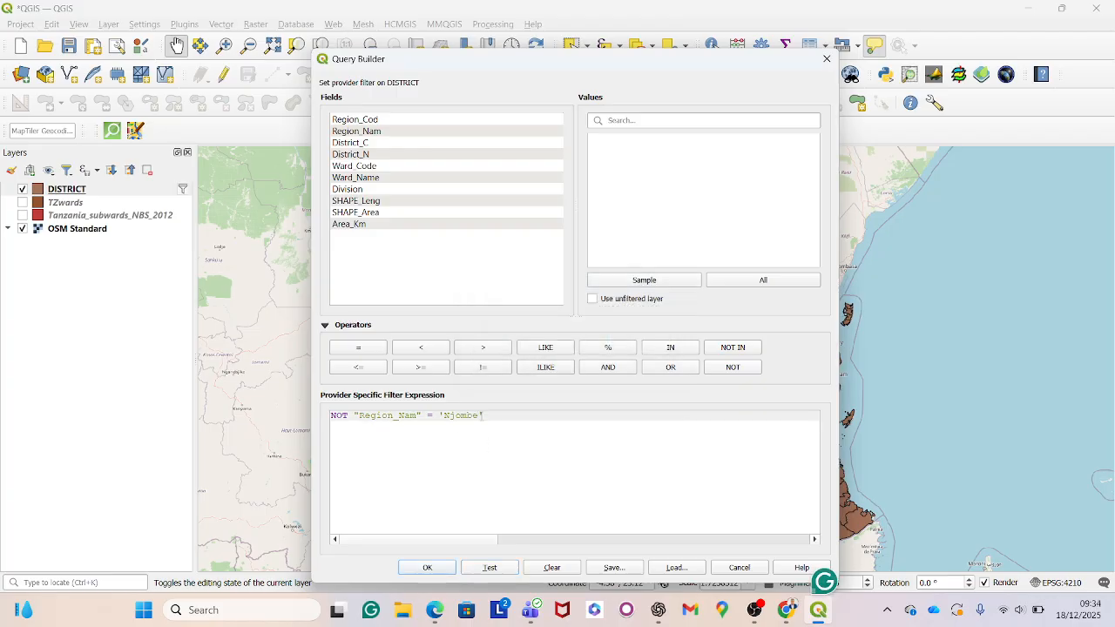
{"action": "key", "text": "BackSpace"}
{"action": "key", "text": "BackSpace"}
{"action": "key", "text": "BackSpace"}
{"action": "key", "text": "BackSpace"}
{"action": "key", "text": "BackSpace"}
{"action": "key", "text": "BackSpace"}
{"action": "type", "text": "Buko"}
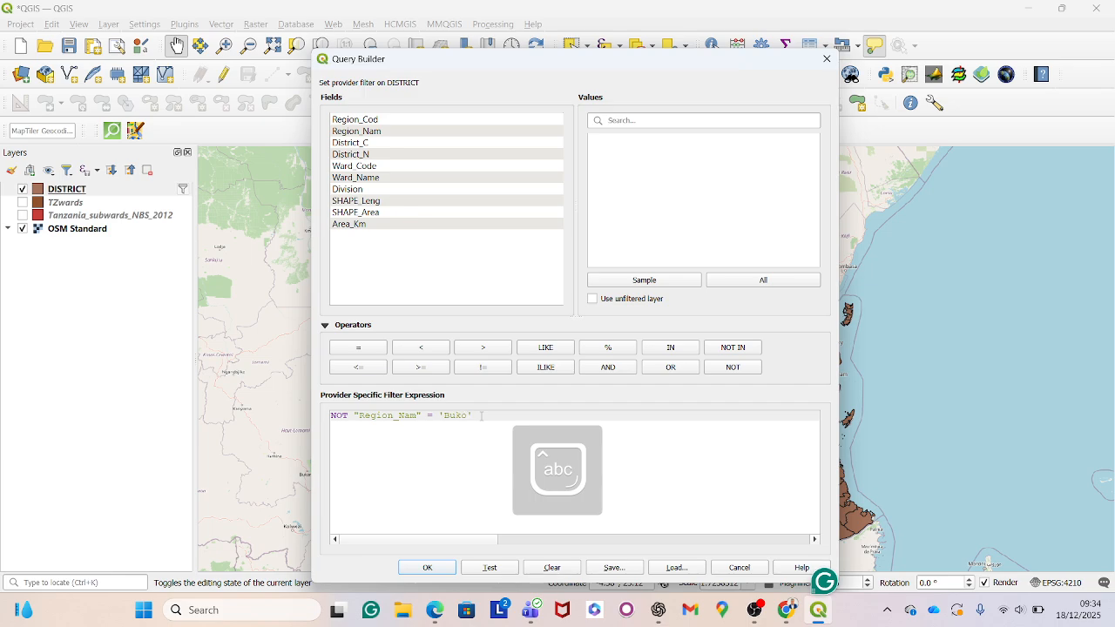
{"action": "type", "text": "ba"}
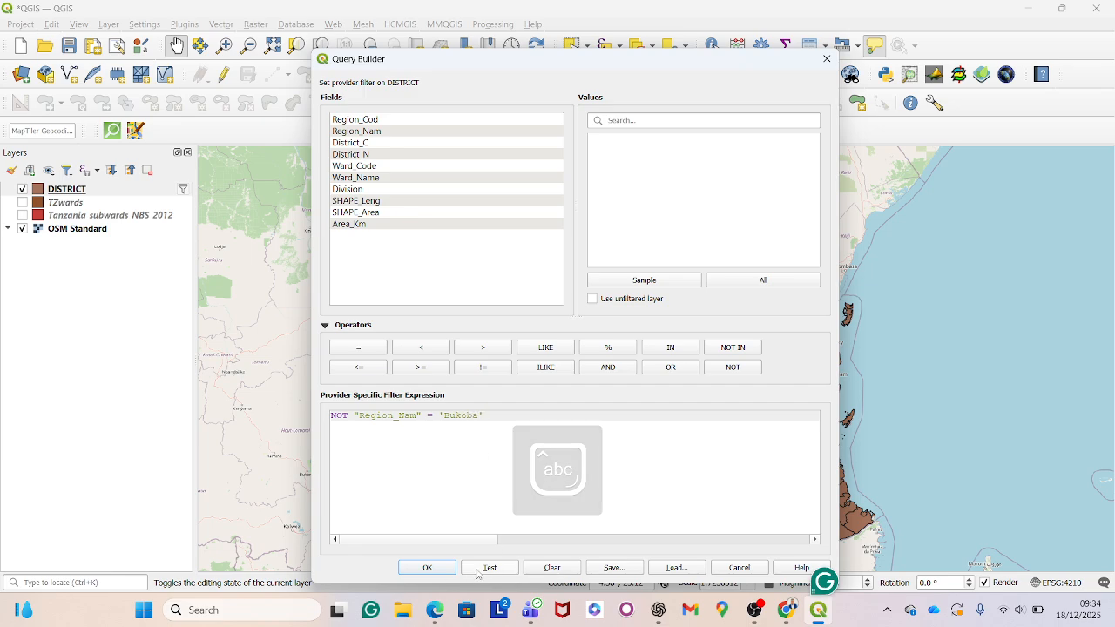
{"action": "left_click", "coordinate": [489, 568]}
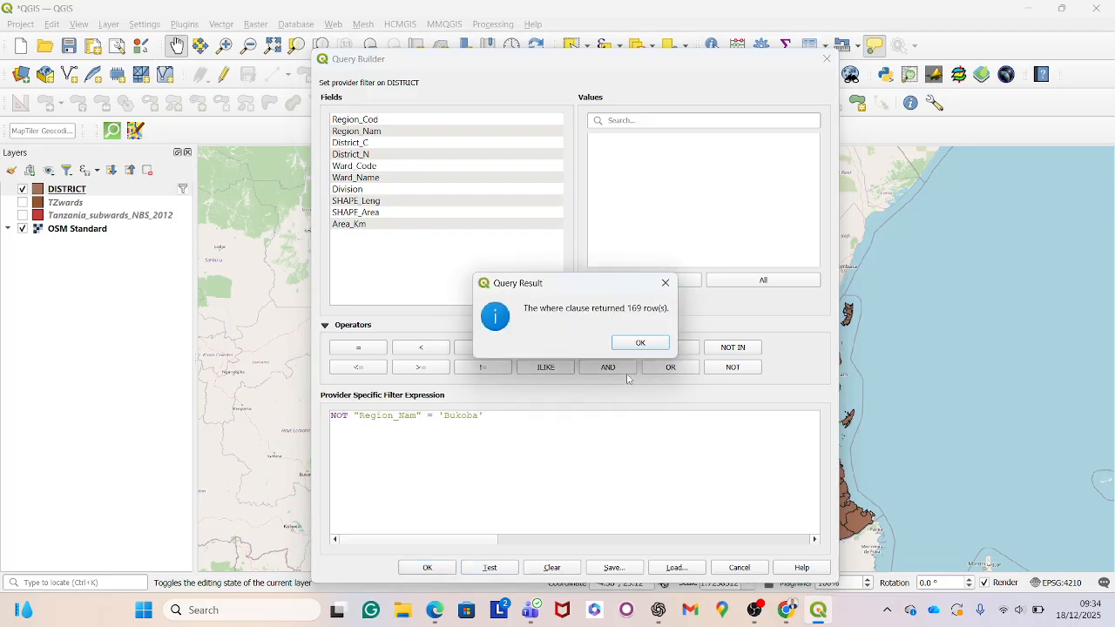
{"action": "left_click", "coordinate": [666, 284]}
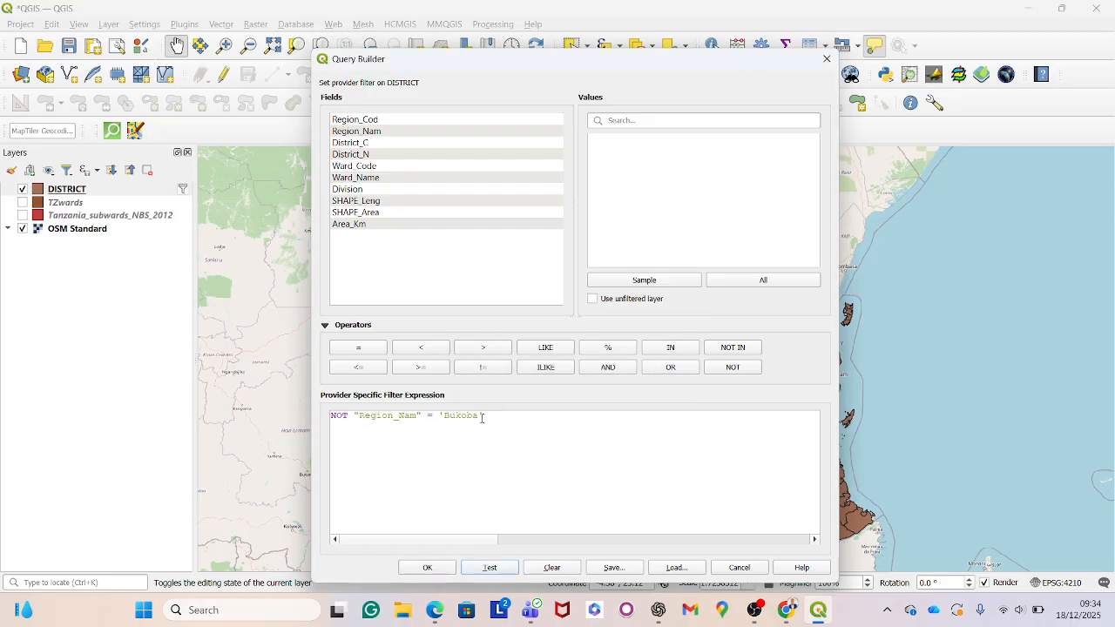
- Change the excluded region to 'Kagera', test the expression and apply it as the DISTRICT layer's filter
{"action": "left_click", "coordinate": [477, 417]}
{"action": "key", "text": "BackSpace"}
{"action": "key", "text": "BackSpace"}
{"action": "key", "text": "BackSpace"}
{"action": "key", "text": "BackSpace"}
{"action": "key", "text": "BackSpace"}
{"action": "key", "text": "BackSpace"}
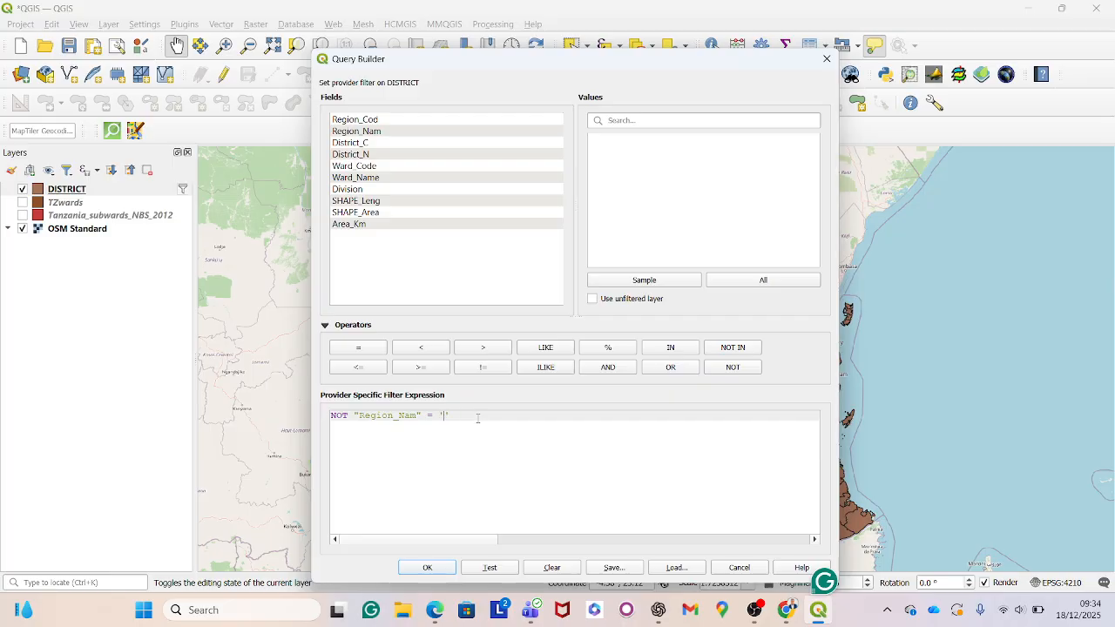
{"action": "type", "text": "Kager"}
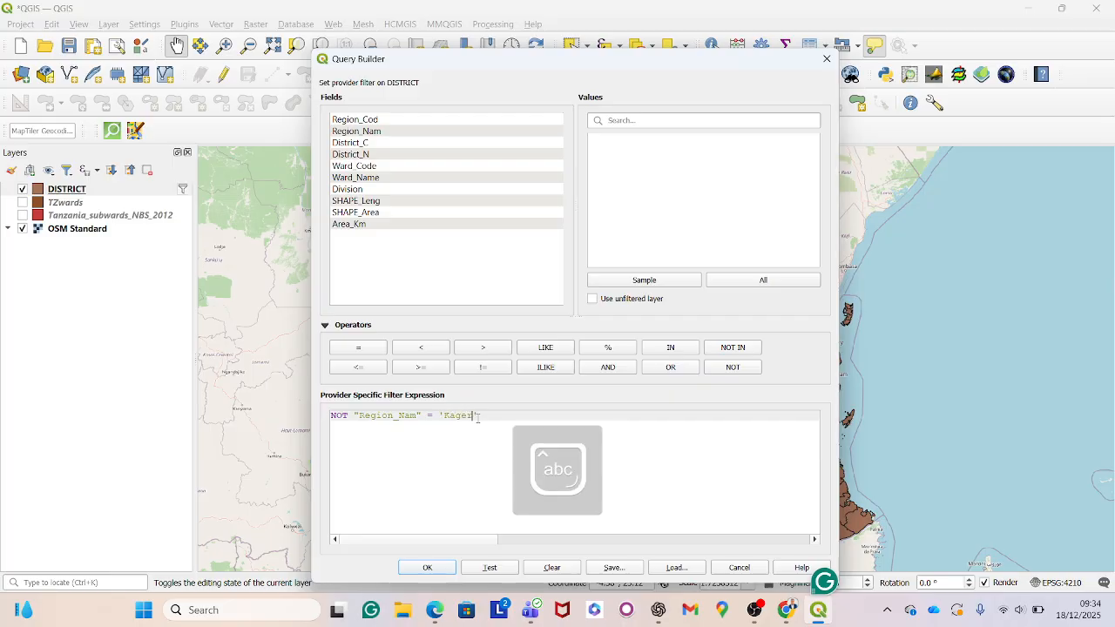
{"action": "type", "text": "a"}
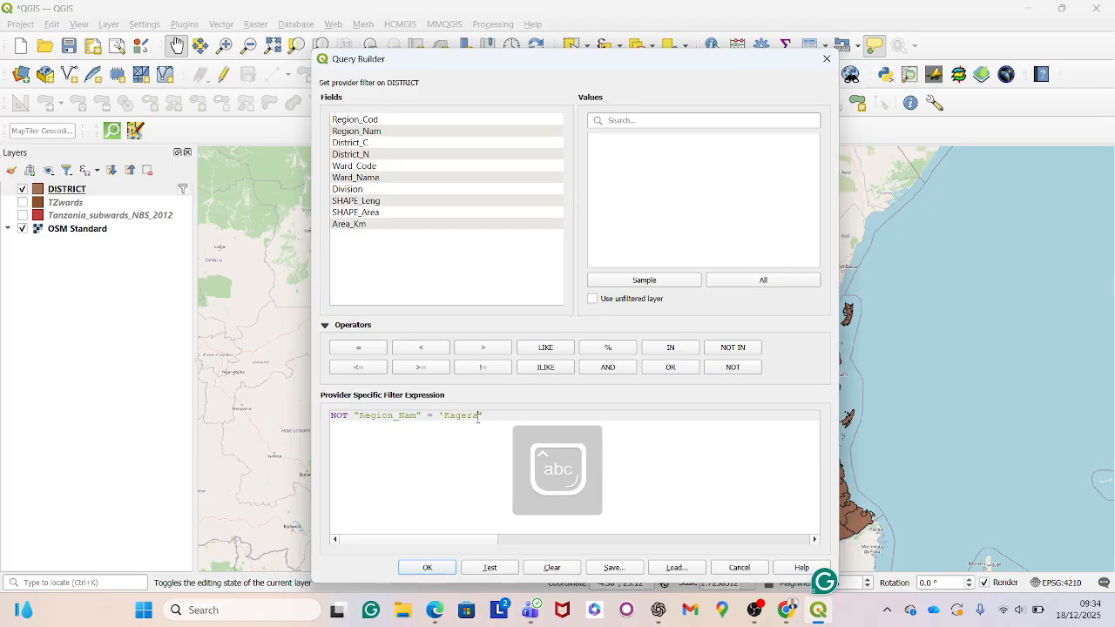
{"action": "left_click", "coordinate": [489, 568]}
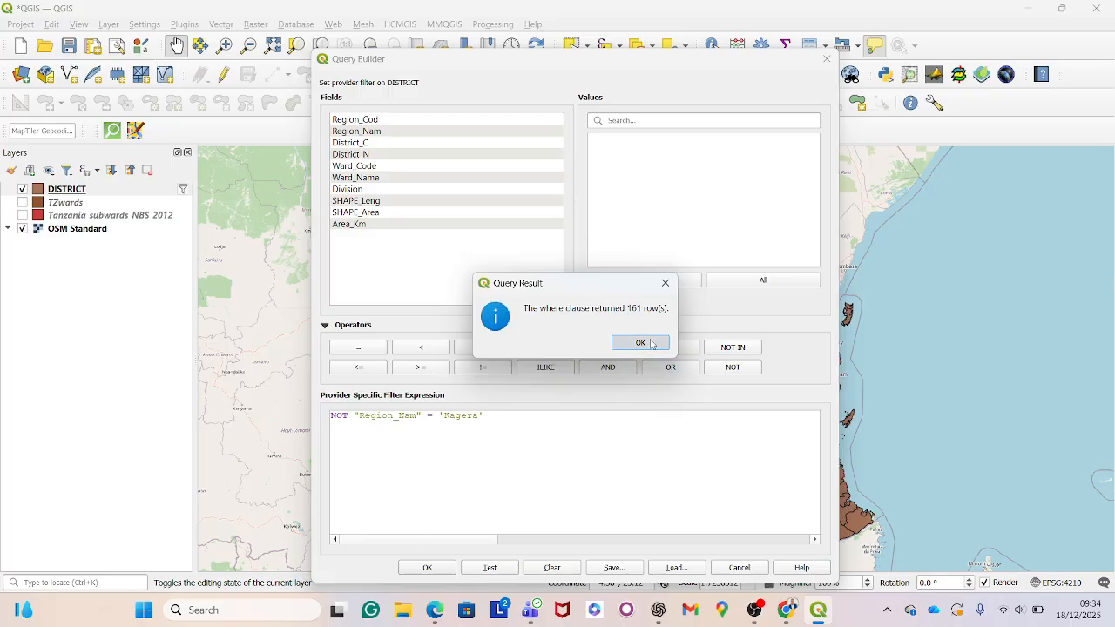
{"action": "left_click", "coordinate": [641, 343]}
{"action": "left_click", "coordinate": [427, 568]}
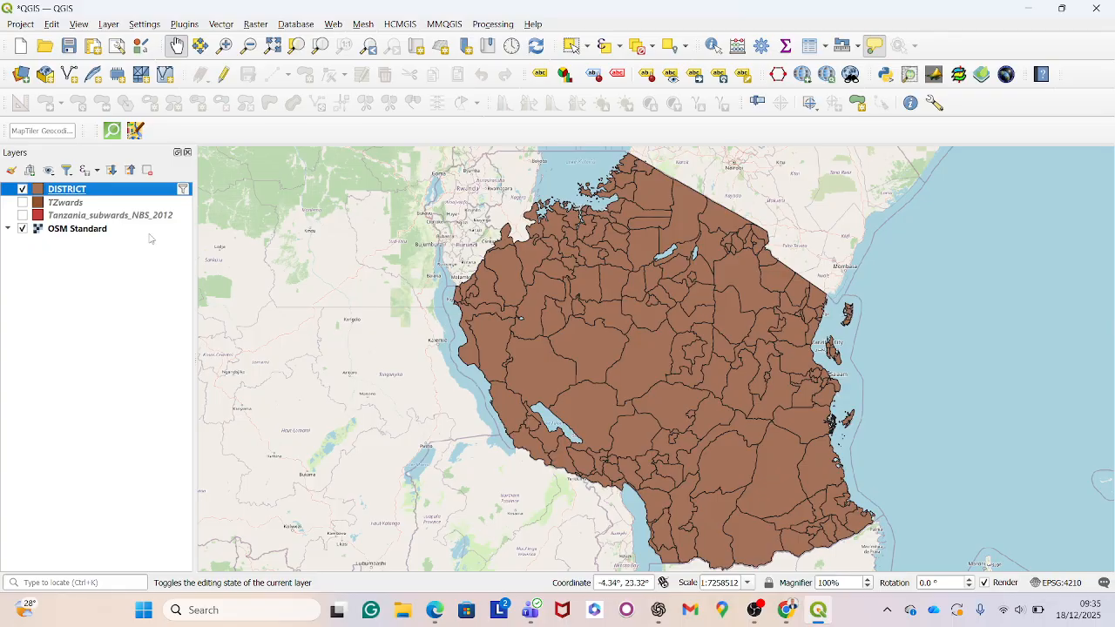
- Clear the DISTRICT layer's filter by deleting its NOT Kagera expression and applying the empty filter
{"action": "right_click", "coordinate": [150, 187]}
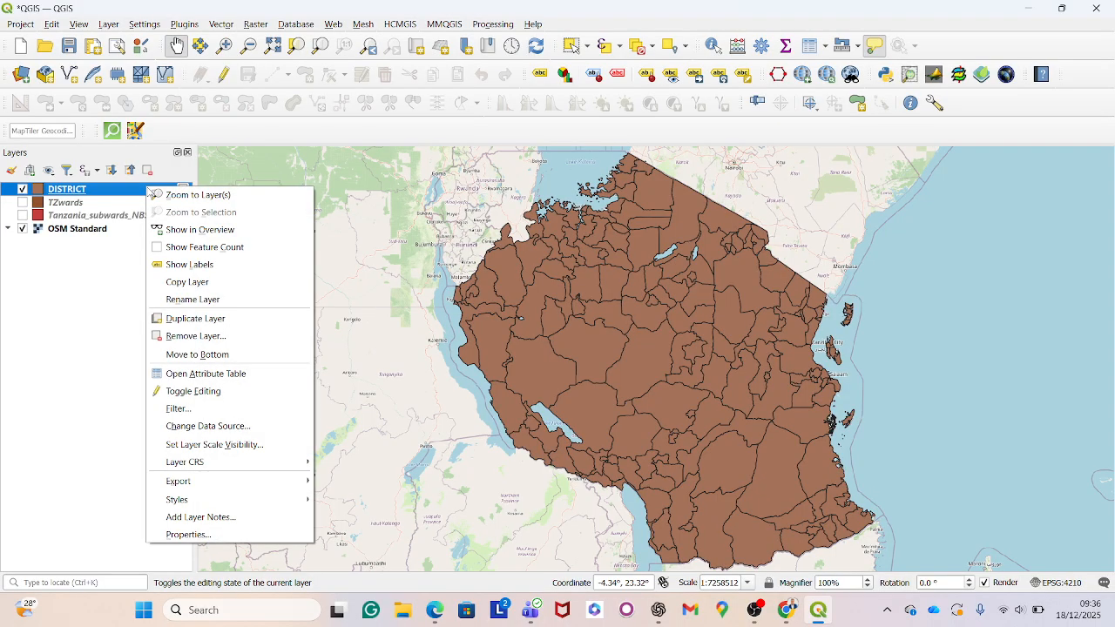
{"action": "left_click", "coordinate": [235, 409]}
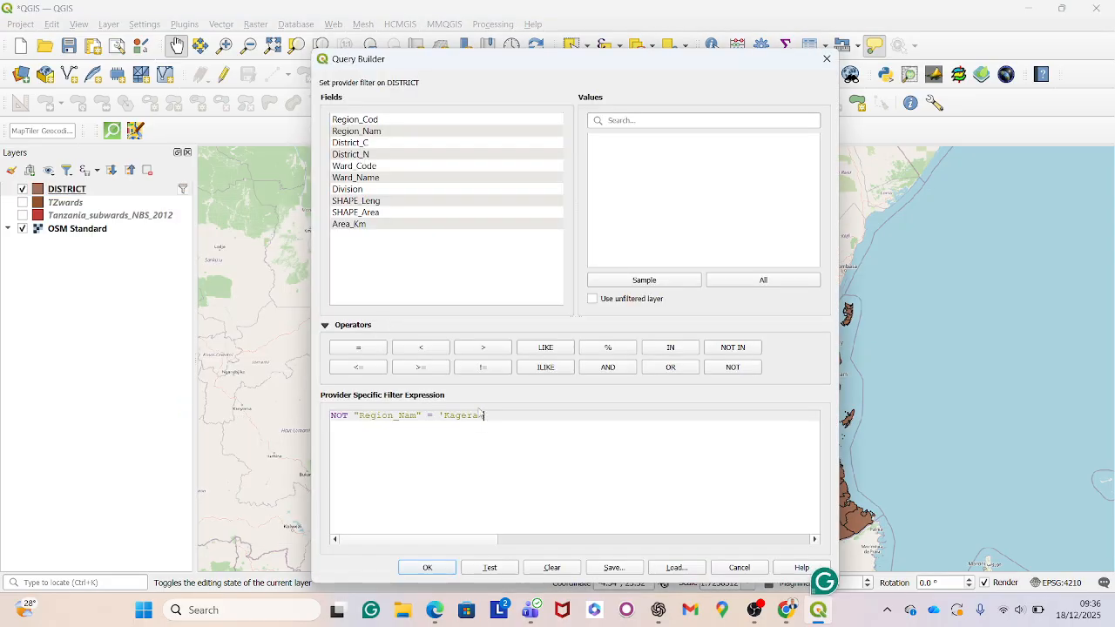
{"action": "left_click_drag", "start_coordinate": [493, 416], "coordinate": [319, 419]}
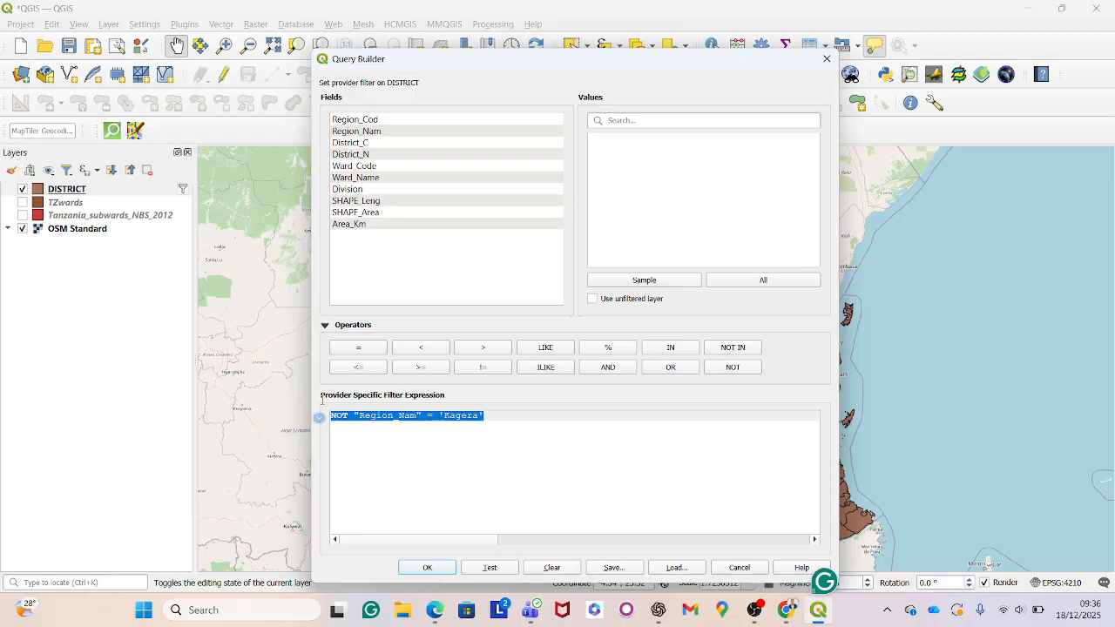
{"action": "key", "text": "BackSpace"}
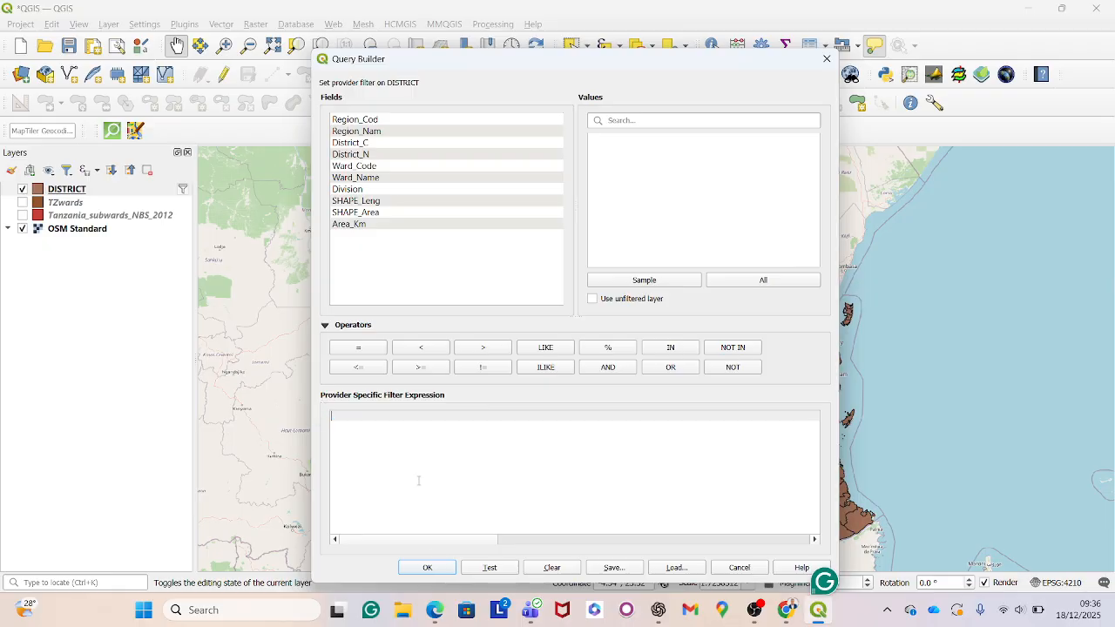
{"action": "left_click", "coordinate": [427, 567]}
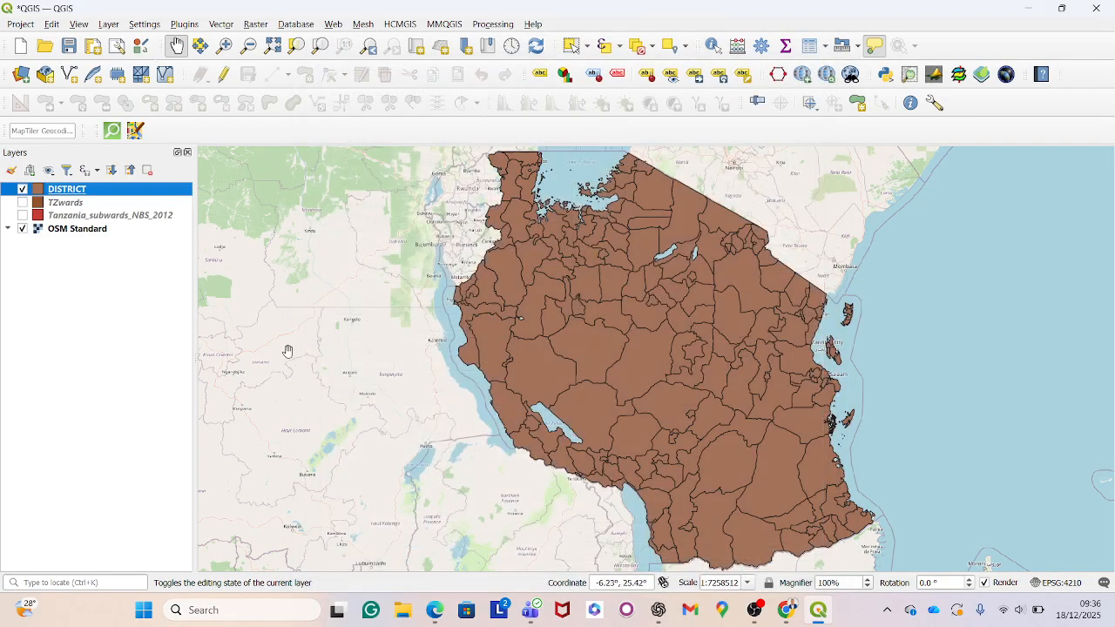
- Start a field calculation in the DISTRICT attribute table for a new Decimal number (real) field named Perimeter
{"action": "right_click", "coordinate": [114, 189]}
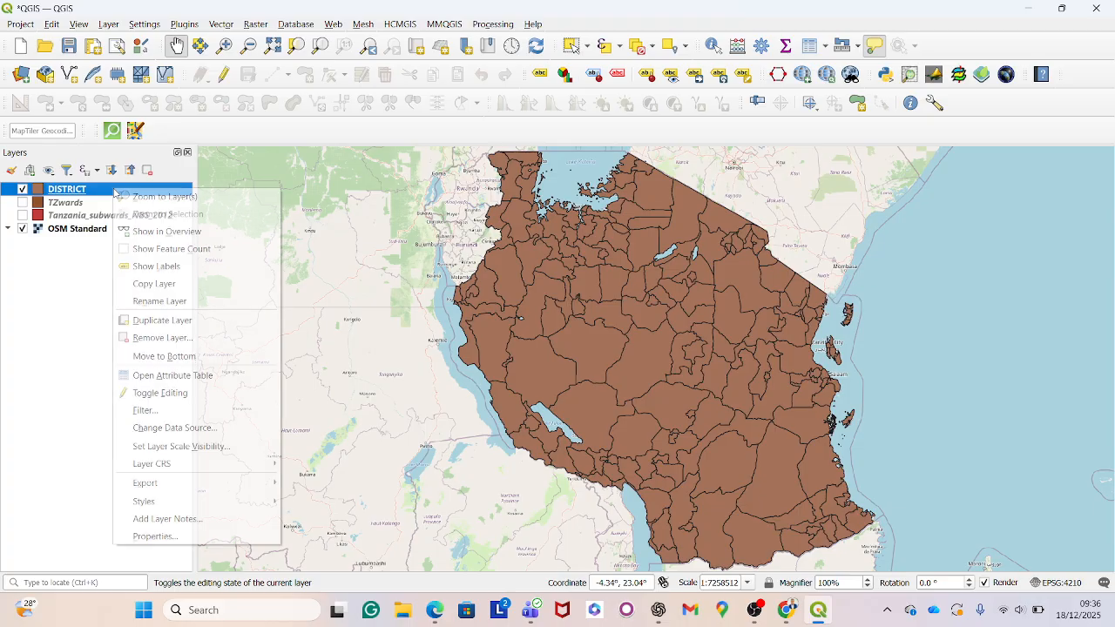
{"action": "left_click", "coordinate": [174, 377]}
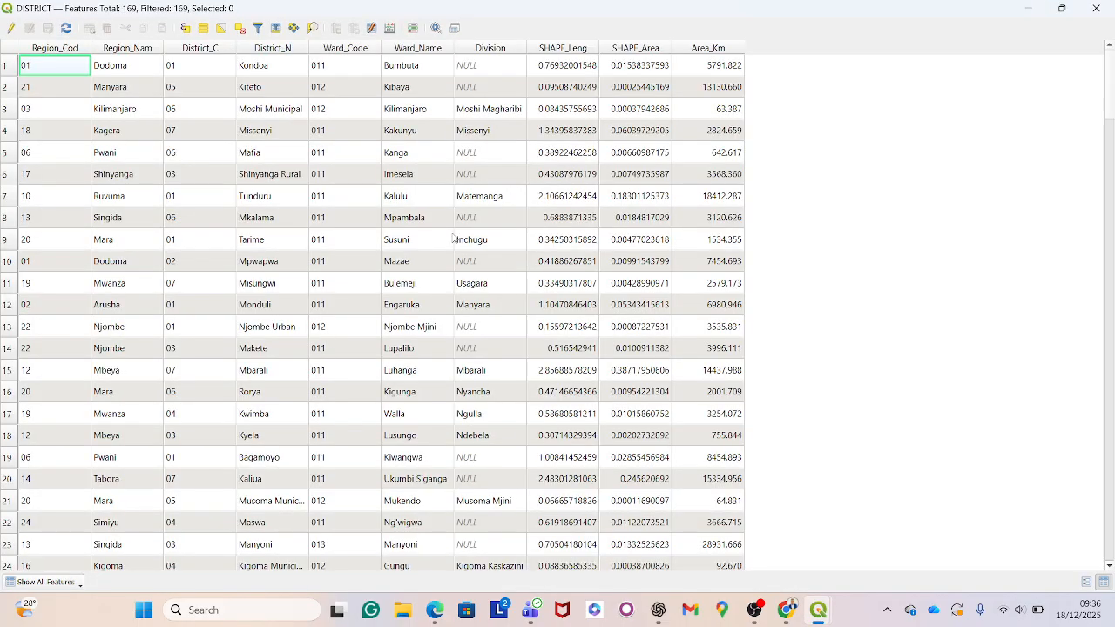
{"action": "left_click", "coordinate": [390, 28]}
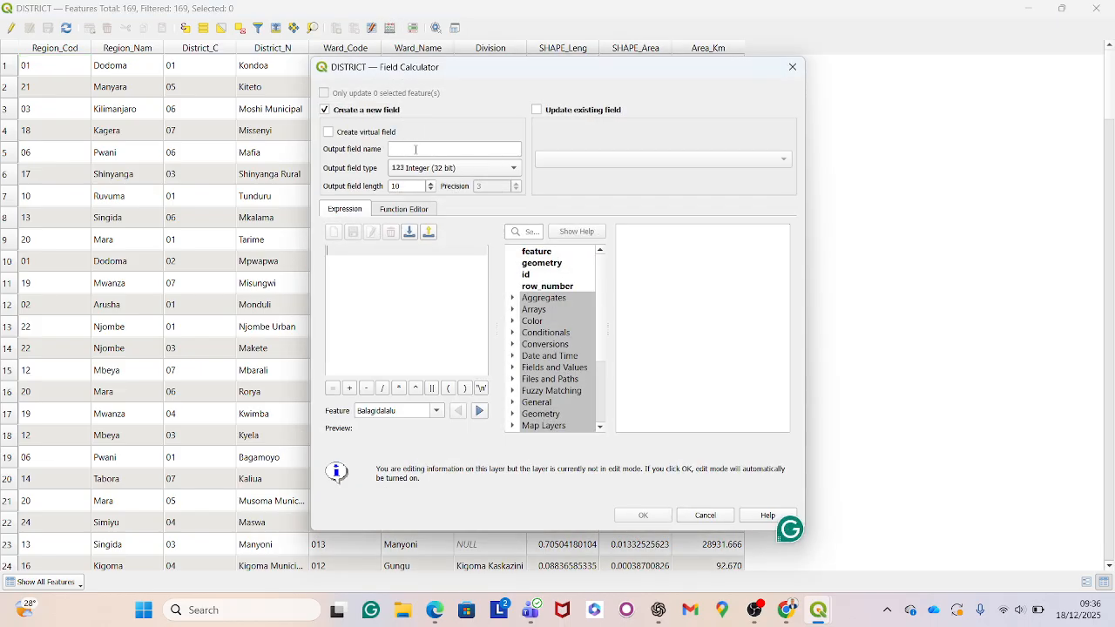
{"action": "left_click", "coordinate": [416, 149]}
{"action": "type", "text": "h"}
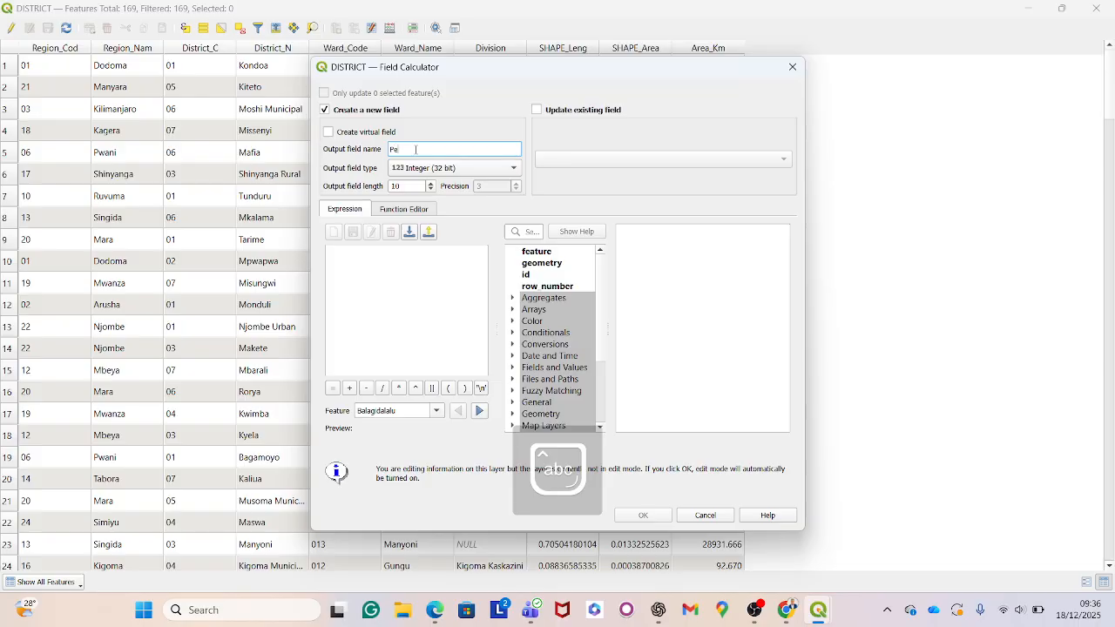
{"action": "type", "text": "erimeter"}
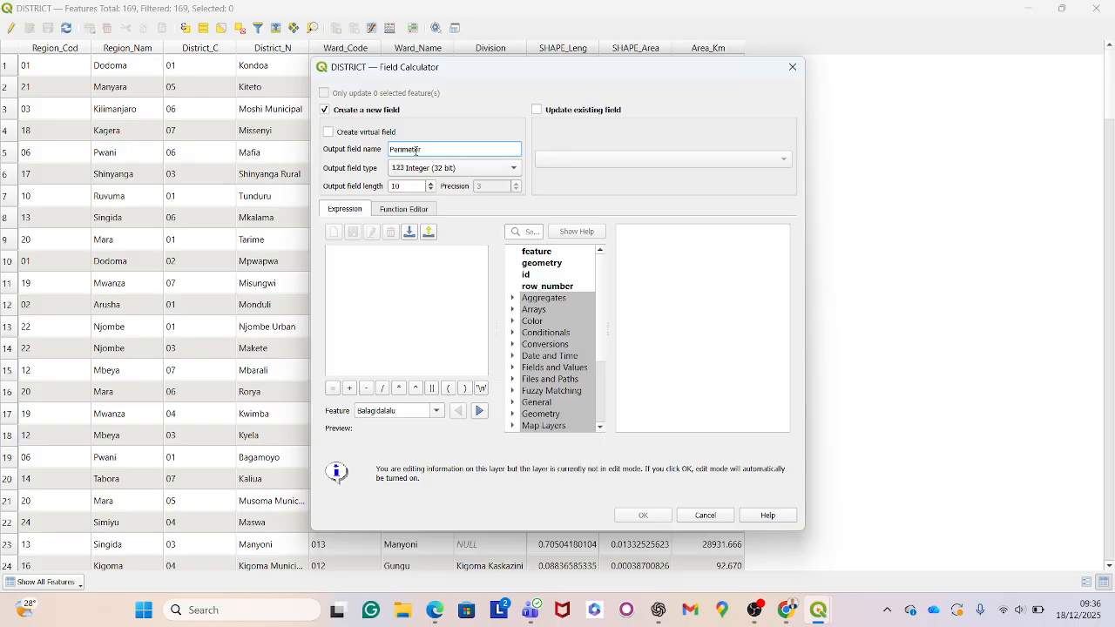
{"action": "left_click", "coordinate": [494, 171]}
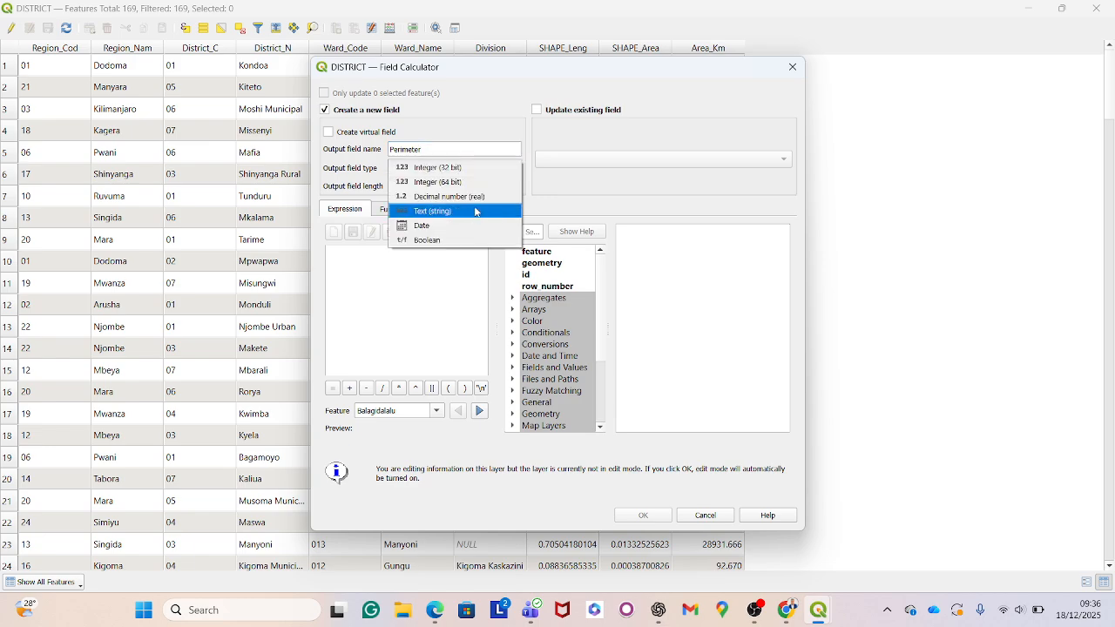
{"action": "left_click", "coordinate": [477, 197]}
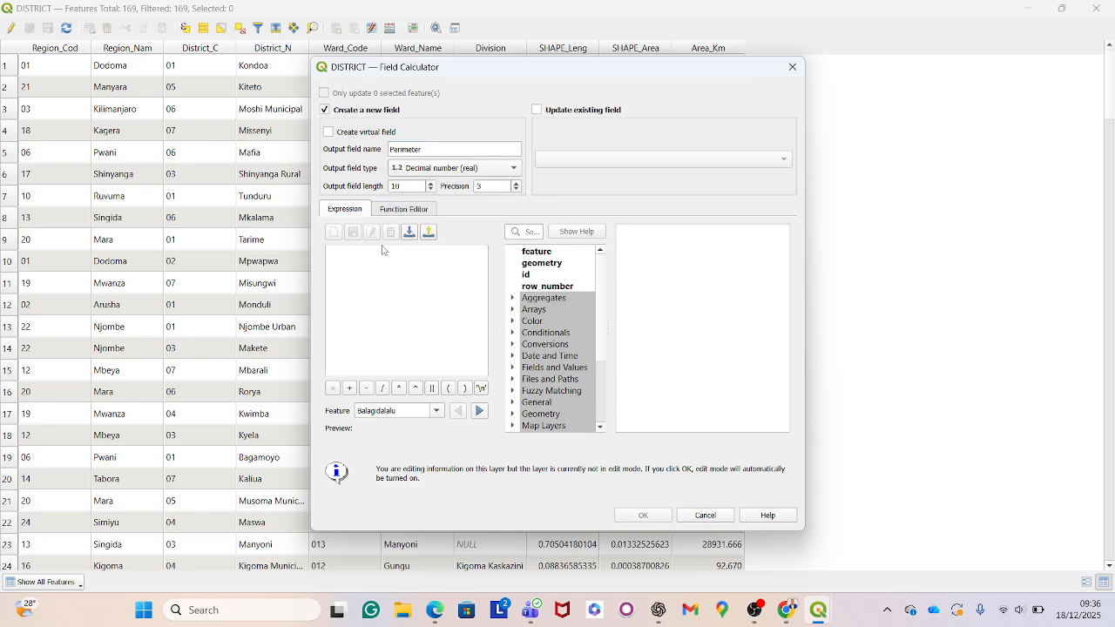
- Find the $perimeter function by searching for 'per' and insert it as the Perimeter field's expression
{"action": "left_click", "coordinate": [536, 234]}
{"action": "type", "text": "per"}
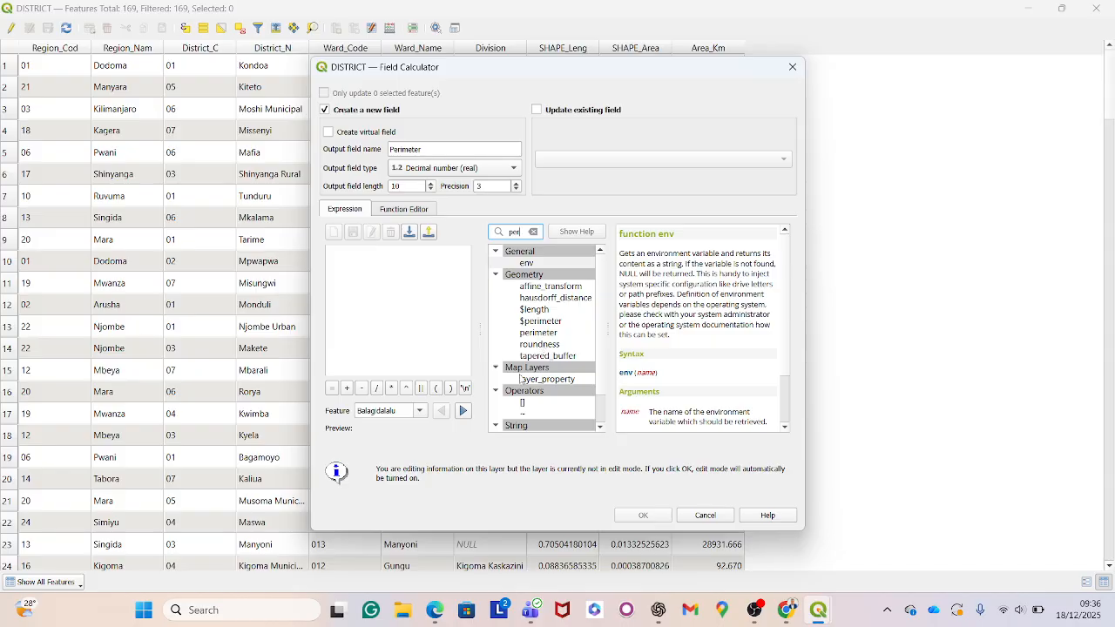
{"action": "double_click", "coordinate": [537, 322]}
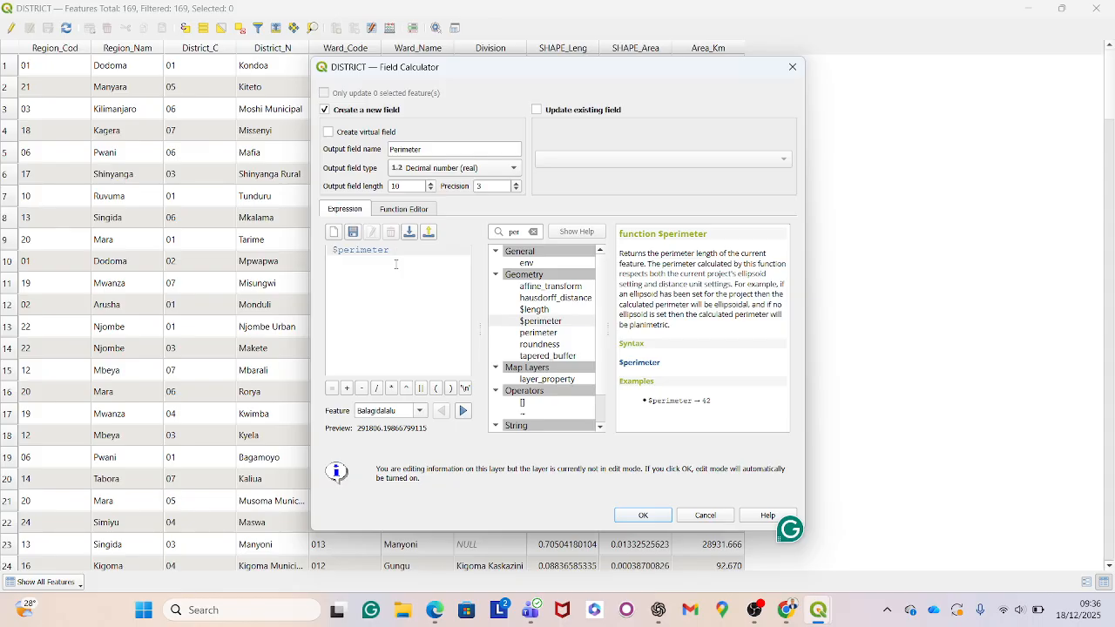
{"action": "type", "text": "/ "}
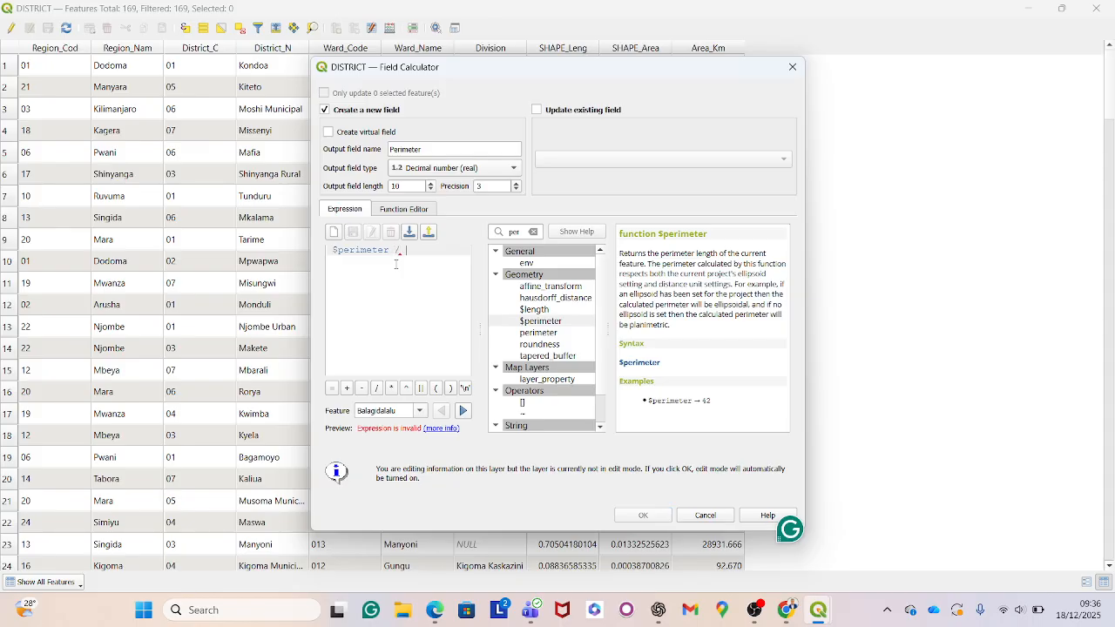
{"action": "type", "text": "1000"}
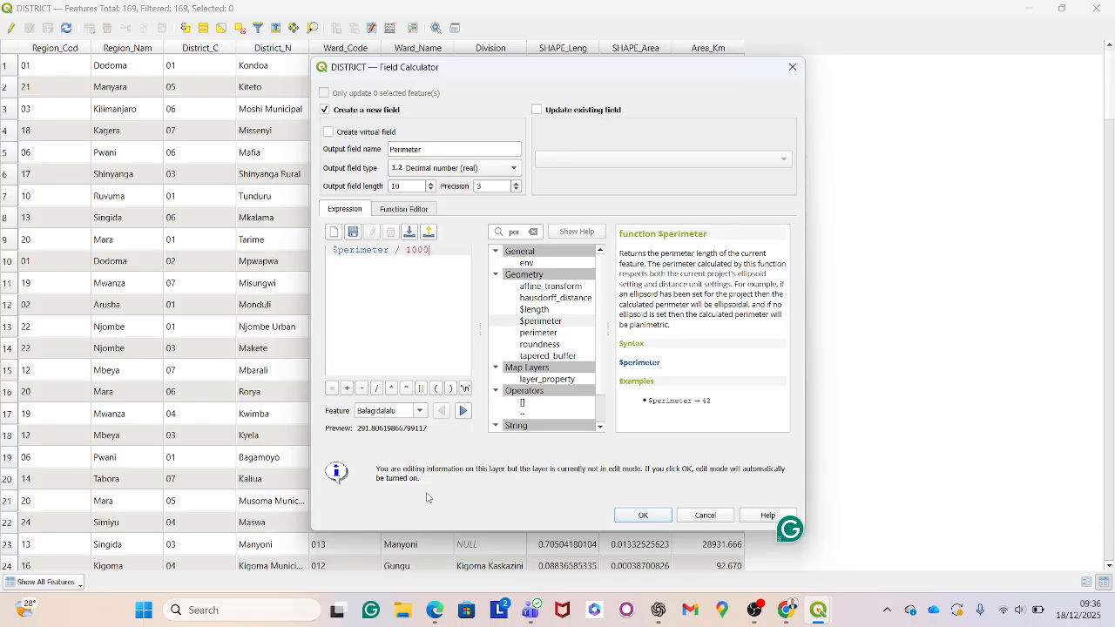
{"action": "key", "text": "BackSpace"}
{"action": "key", "text": "BackSpace"}
{"action": "key", "text": "BackSpace"}
{"action": "key", "text": "BackSpace"}
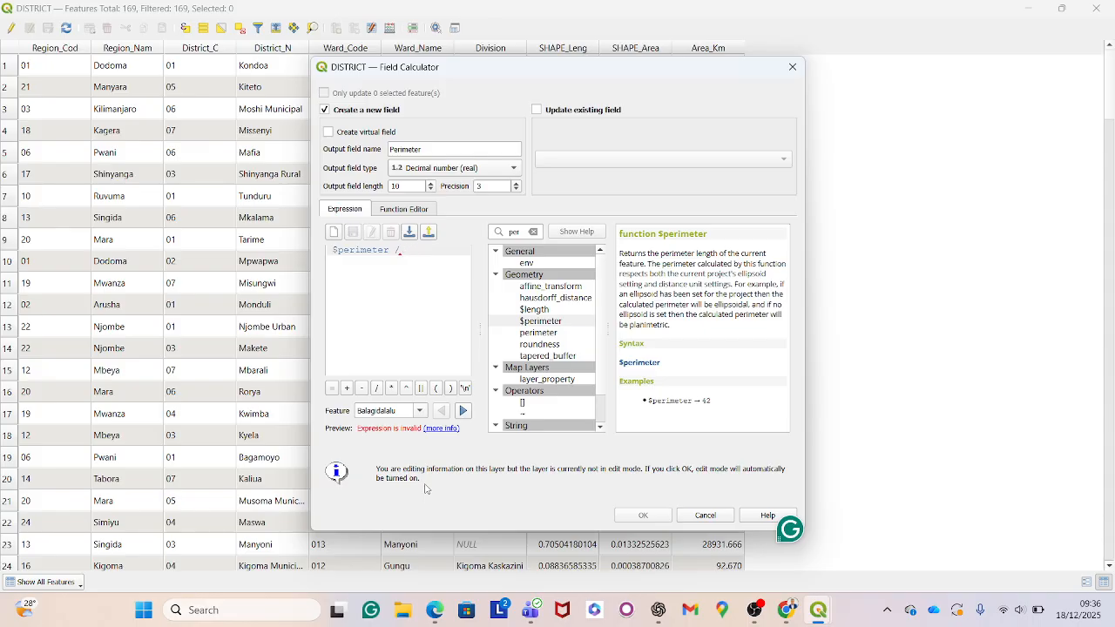
{"action": "key", "text": "BackSpace"}
{"action": "key", "text": "BackSpace"}
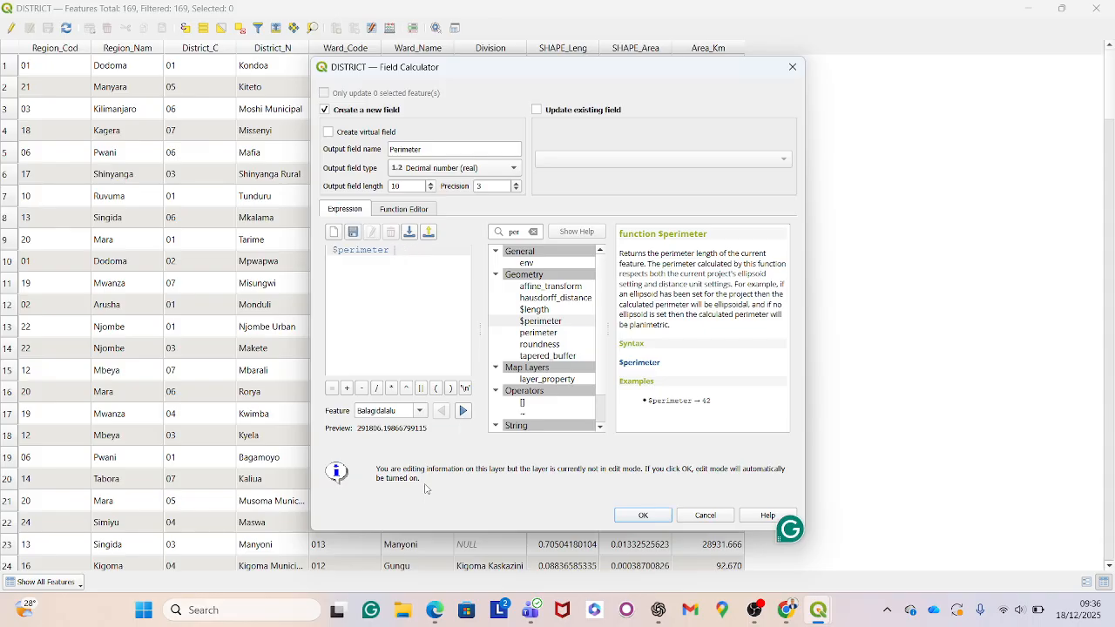
- Complete the expression as $perimeter / 1000 and create the Perimeter field
{"action": "type", "text": "/ 1000"}
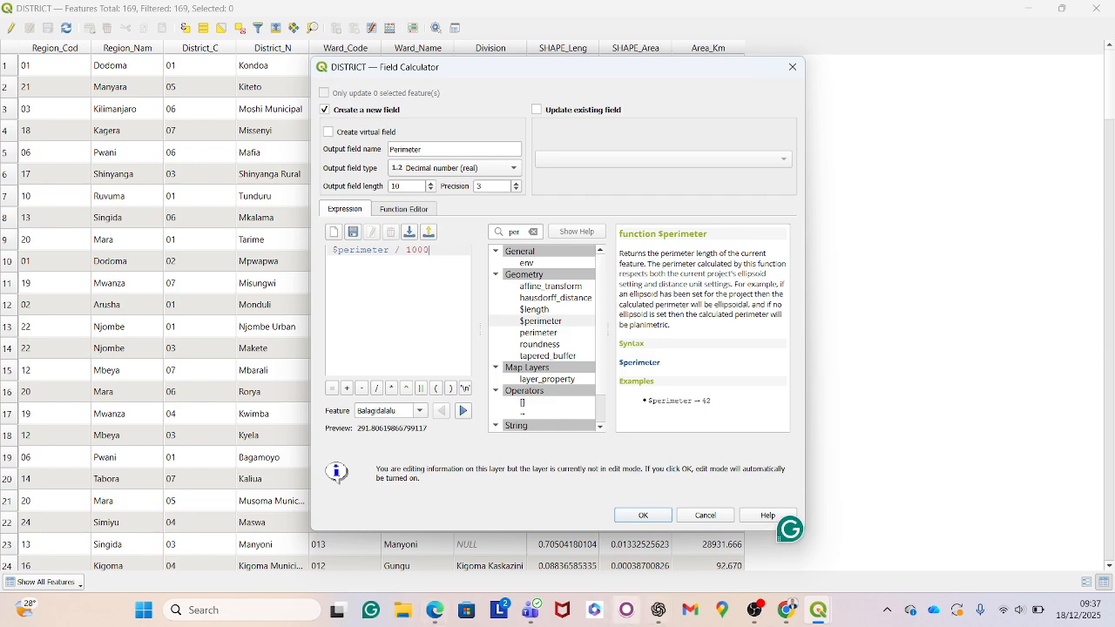
{"action": "left_click", "coordinate": [645, 516]}
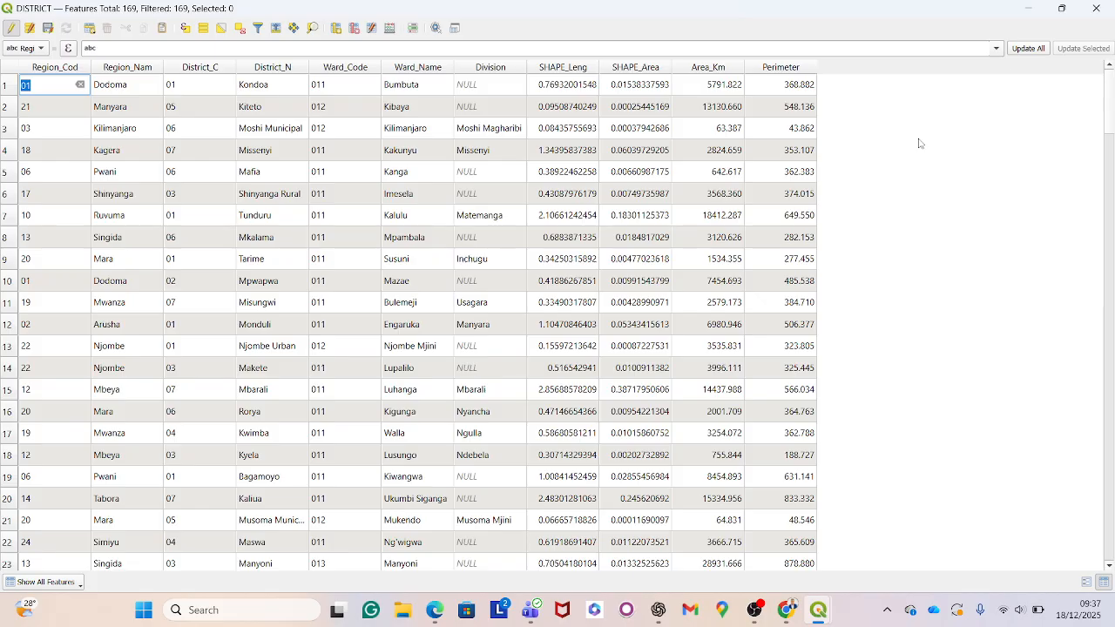
- Save the attribute edits, close the attribute table and turn off editing for the DISTRICT layer
{"action": "left_click", "coordinate": [46, 29]}
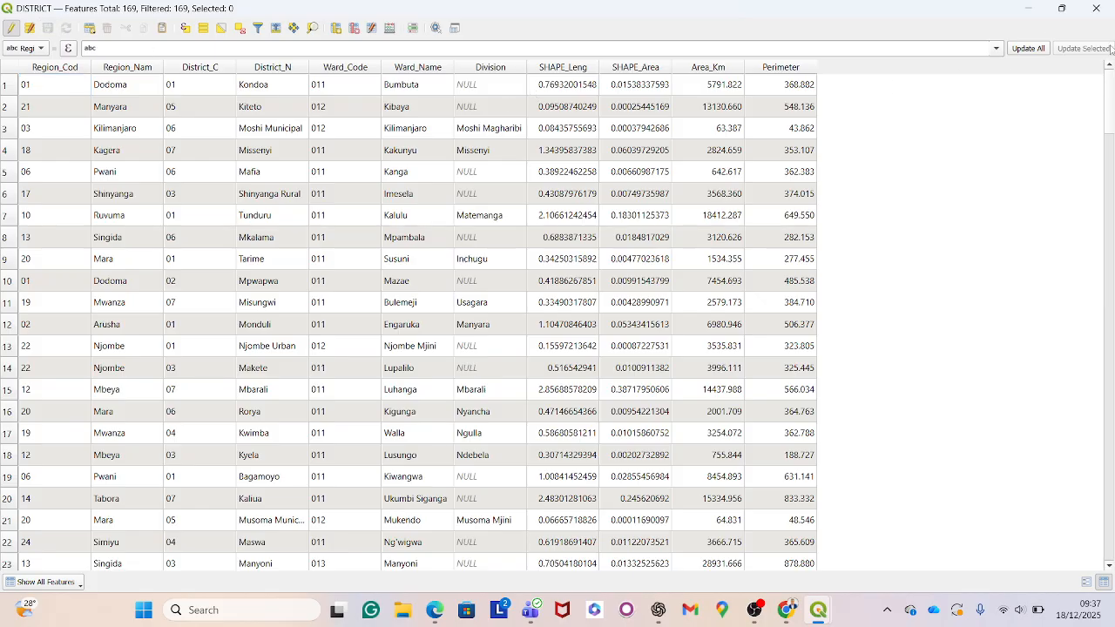
{"action": "left_click", "coordinate": [1097, 7]}
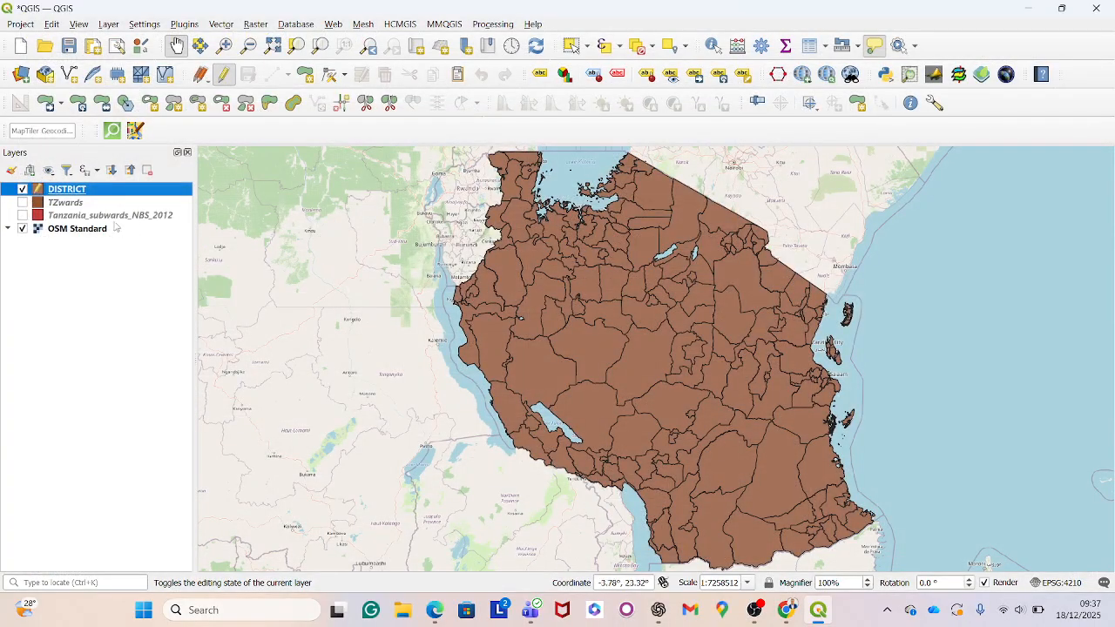
{"action": "right_click", "coordinate": [117, 195]}
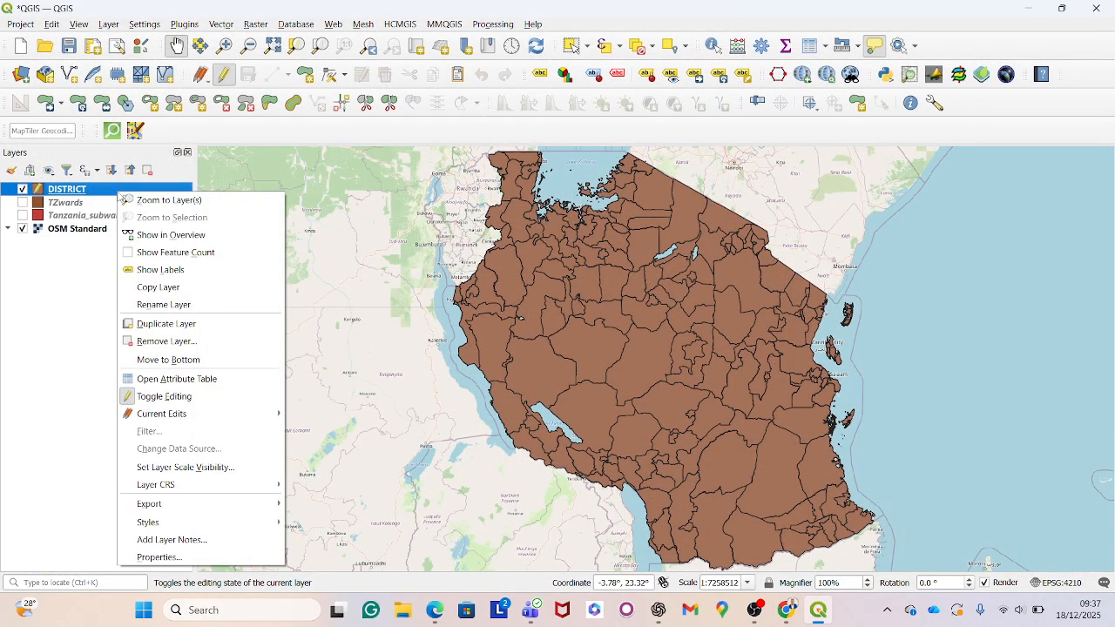
{"action": "left_click", "coordinate": [202, 401]}
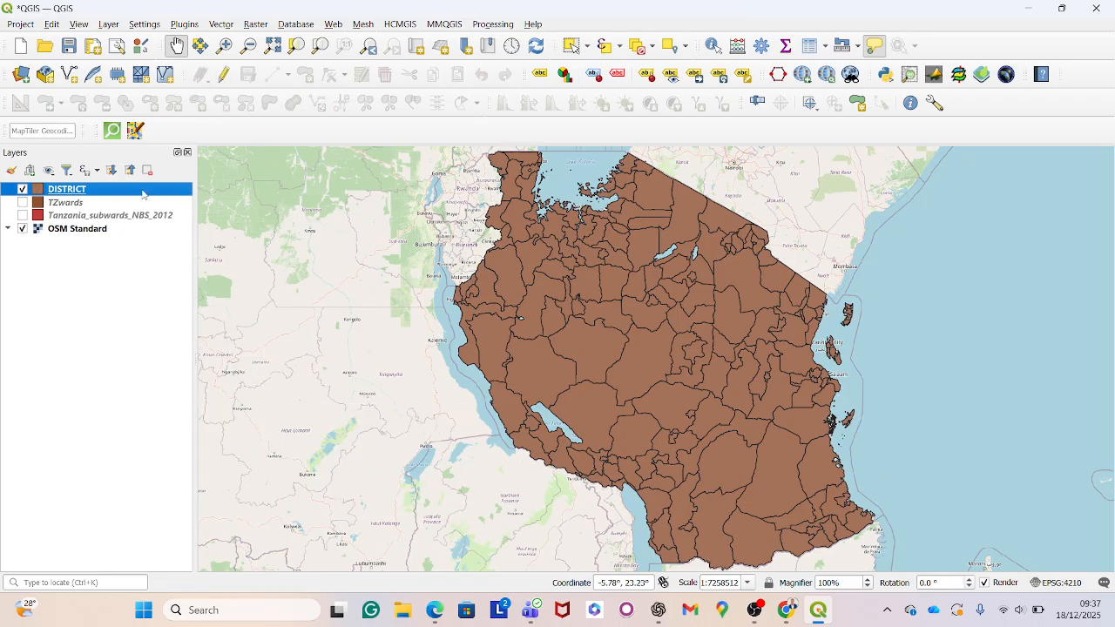
- Write the filter expression "Perimeter" >= 300 for the DISTRICT layer and test it
{"action": "right_click", "coordinate": [143, 193]}
{"action": "left_click", "coordinate": [202, 411]}
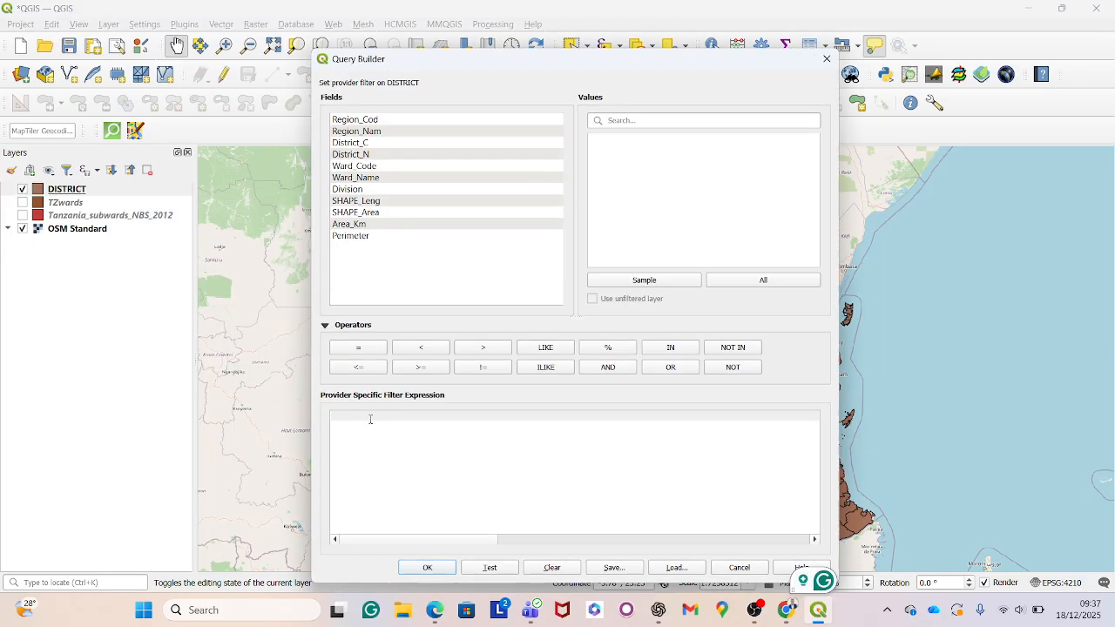
{"action": "type", "text": "pe"}
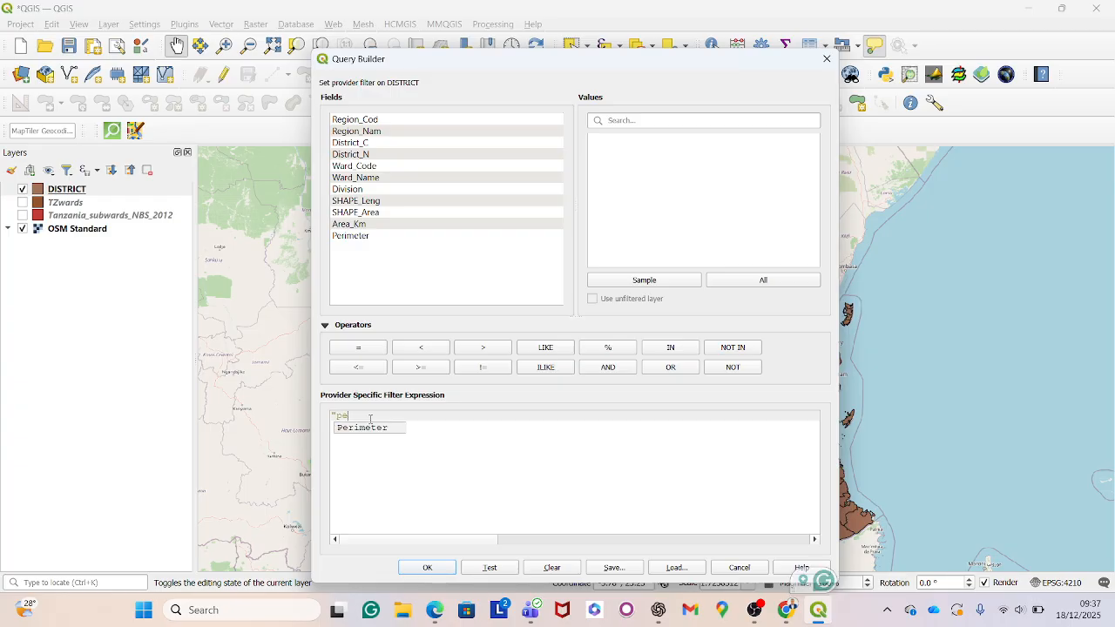
{"action": "left_click", "coordinate": [363, 430]}
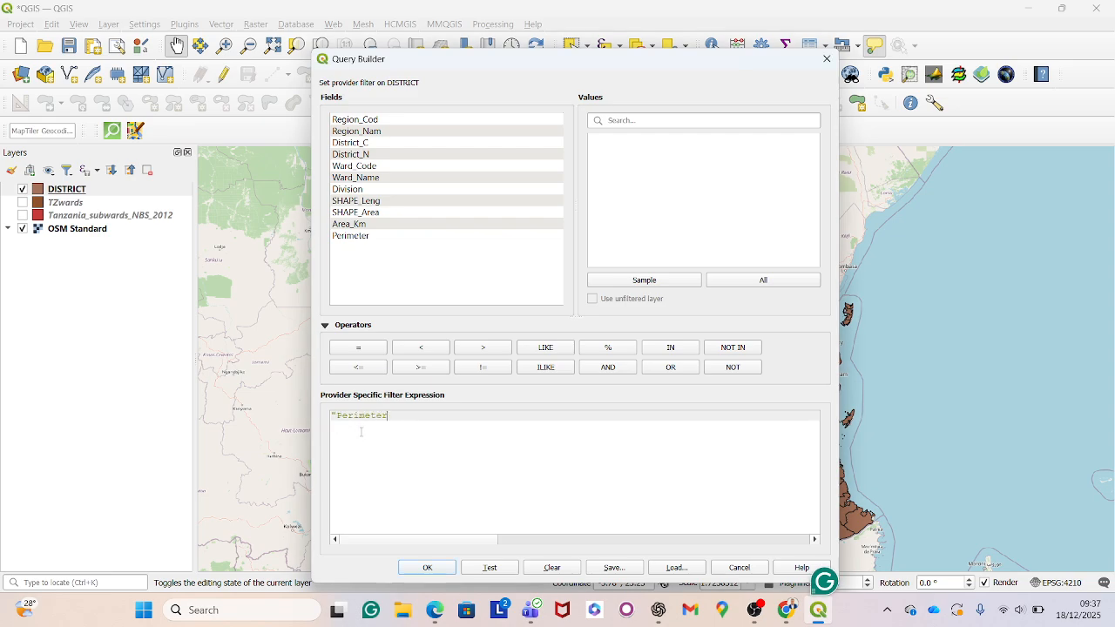
{"action": "type", "text": "\" >="}
{"action": "type", "text": "300"}
{"action": "left_click", "coordinate": [490, 568]}
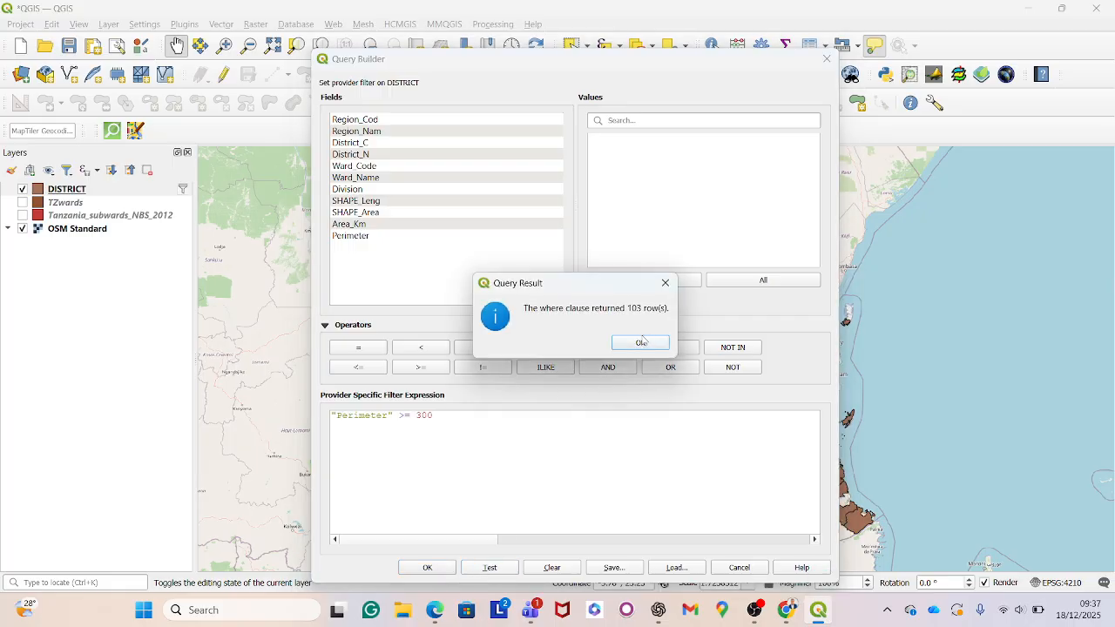
{"action": "left_click", "coordinate": [664, 285]}
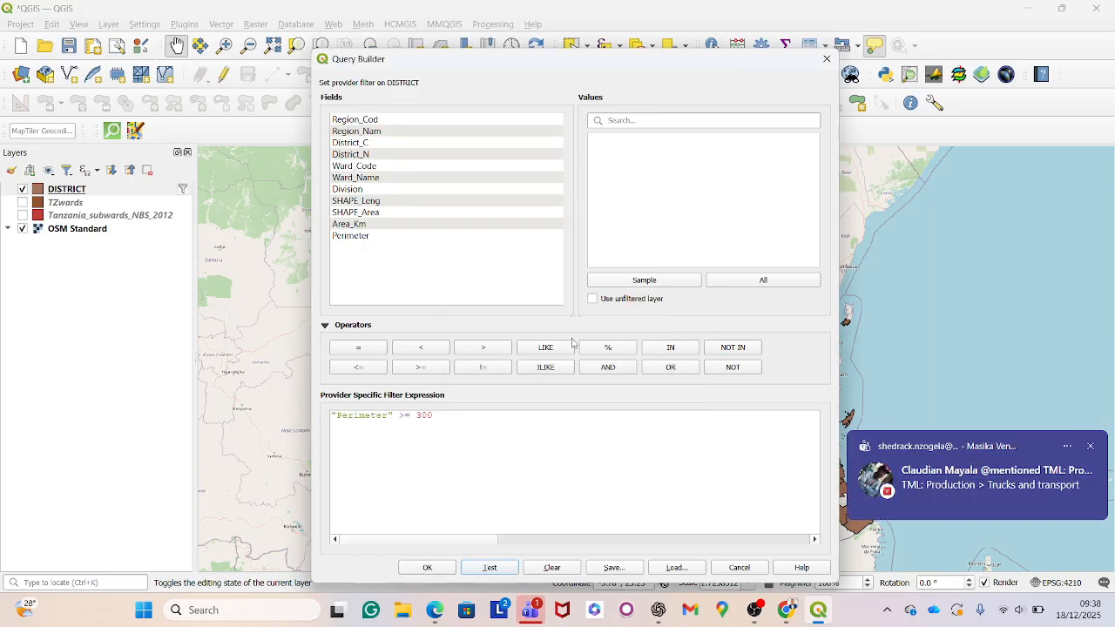
- Change the Perimeter threshold to 500, test the expression and apply it as the DISTRICT layer's filter
{"action": "left_click", "coordinate": [442, 418]}
{"action": "key", "text": "BackSpace"}
{"action": "key", "text": "BackSpace"}
{"action": "key", "text": "BackSpace"}
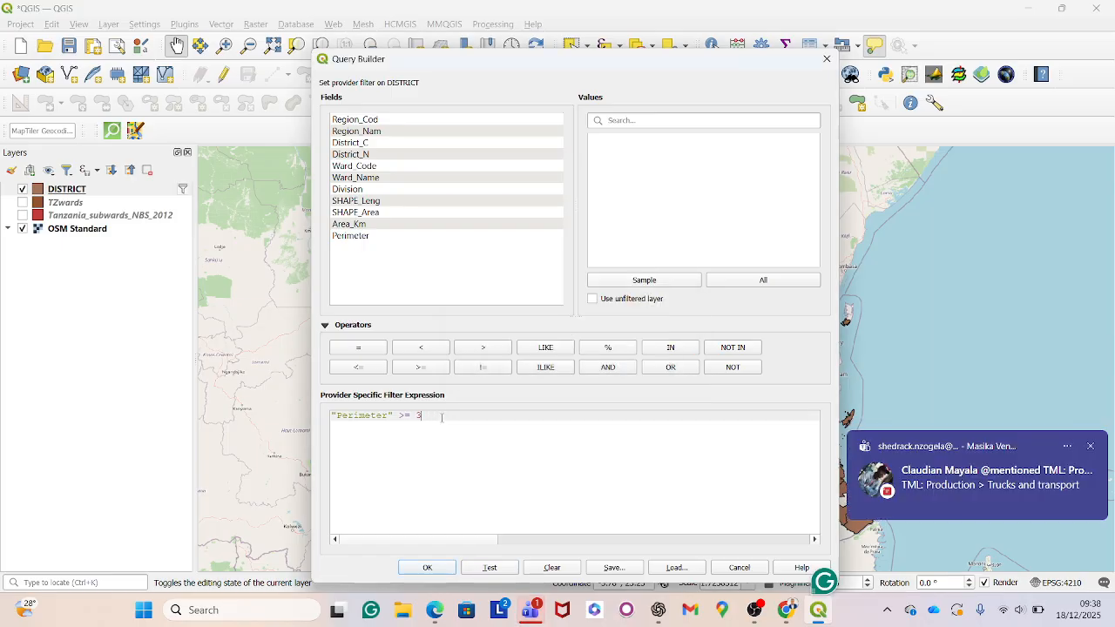
{"action": "type", "text": "400"}
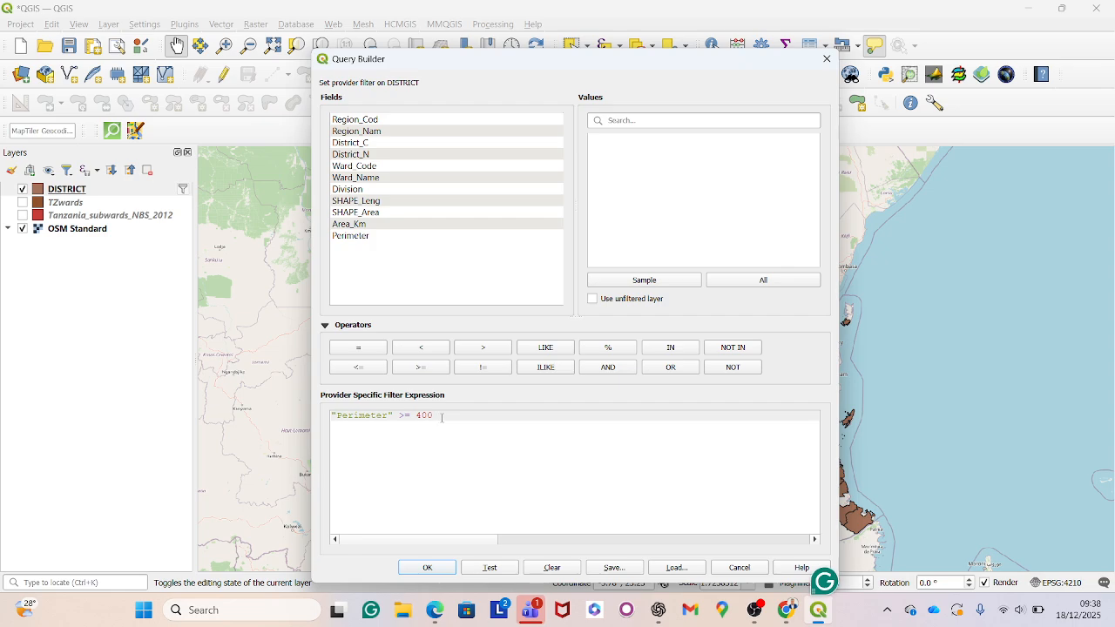
{"action": "key", "text": "BackSpace"}
{"action": "key", "text": "BackSpace"}
{"action": "key", "text": "BackSpace"}
{"action": "type", "text": "500"}
{"action": "left_click", "coordinate": [502, 569]}
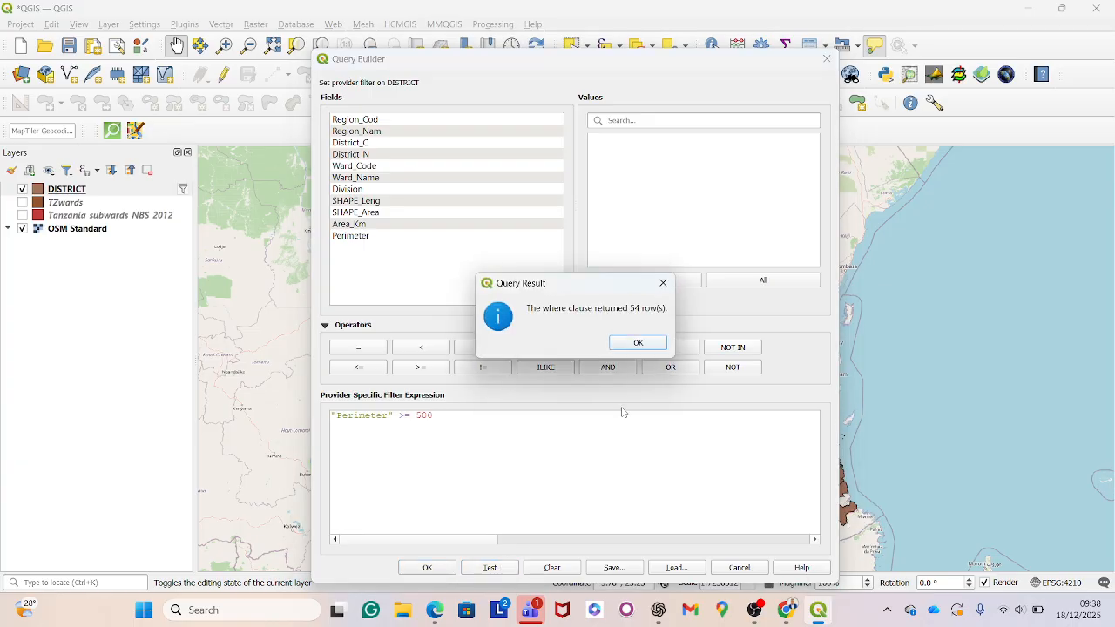
{"action": "left_click", "coordinate": [635, 344]}
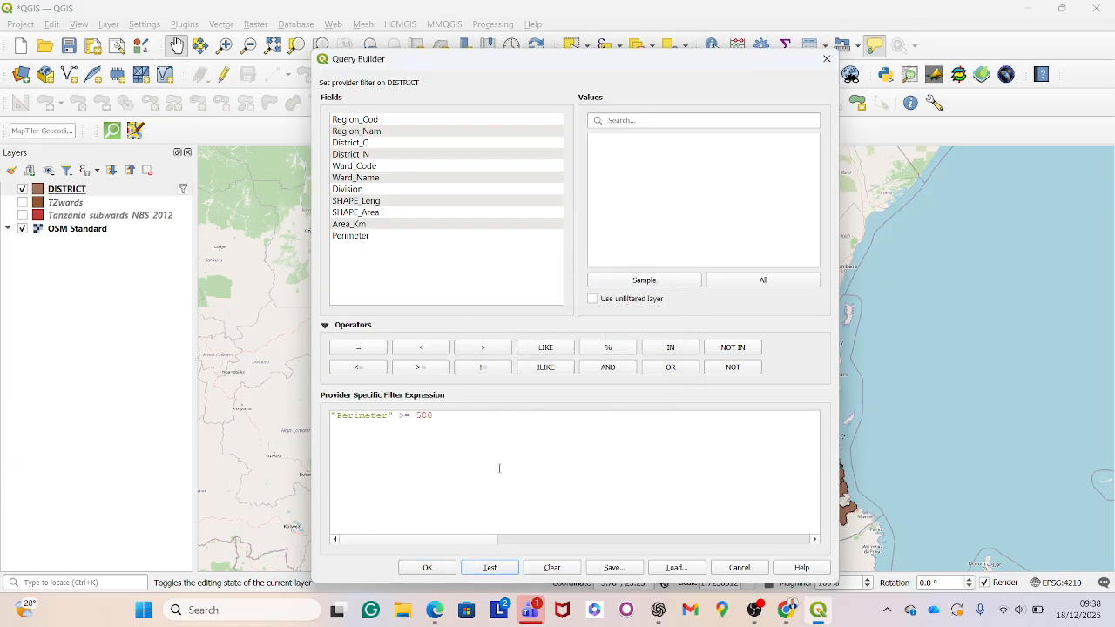
{"action": "left_click", "coordinate": [427, 567]}
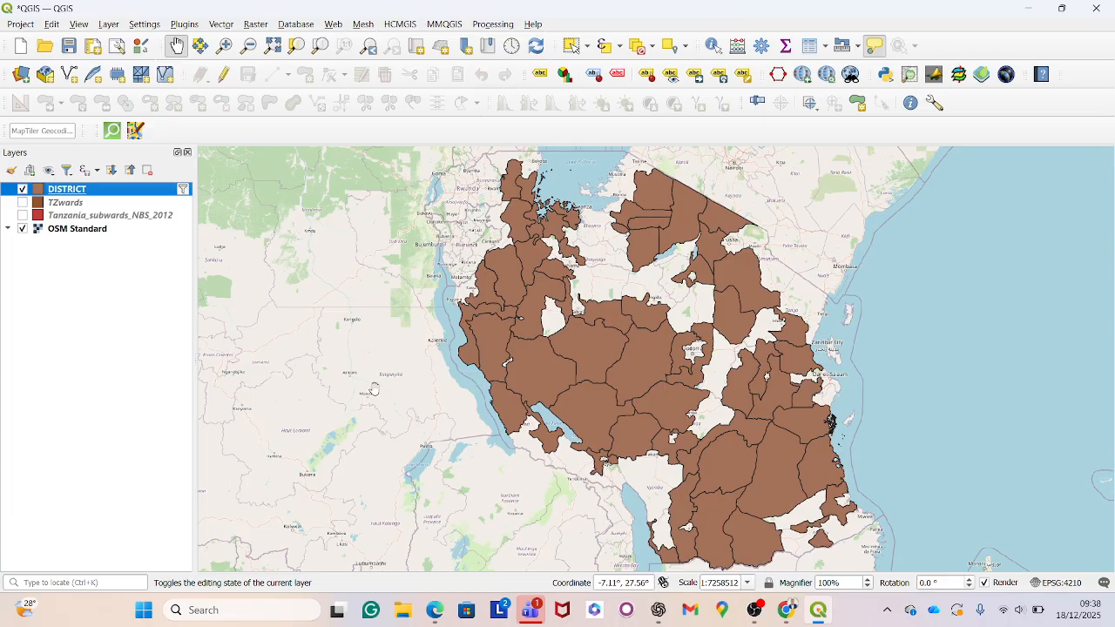
{"action": "mouse_move", "coordinate": [566, 325]}
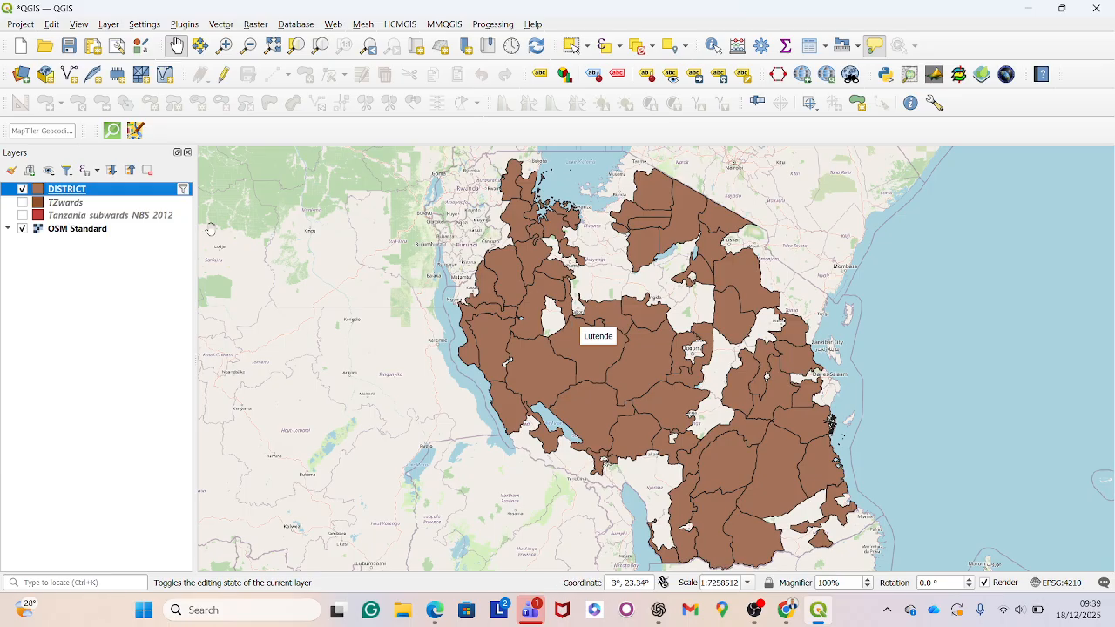
- Clear the DISTRICT layer's filter by deleting its Perimeter expression and applying the empty filter
{"action": "right_click", "coordinate": [147, 189]}
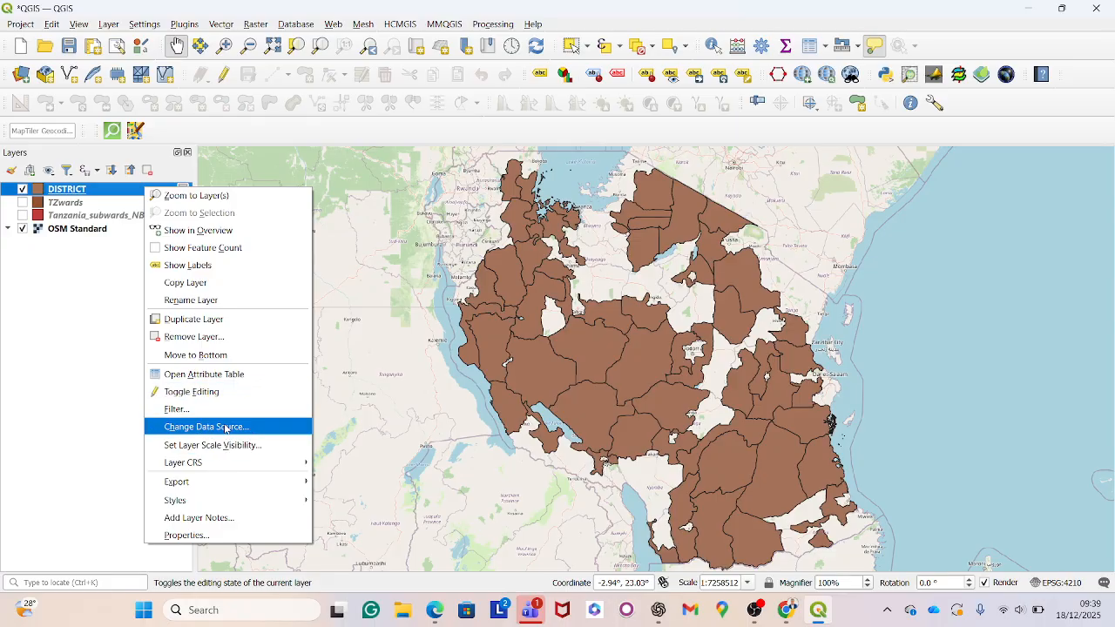
{"action": "left_click", "coordinate": [232, 409]}
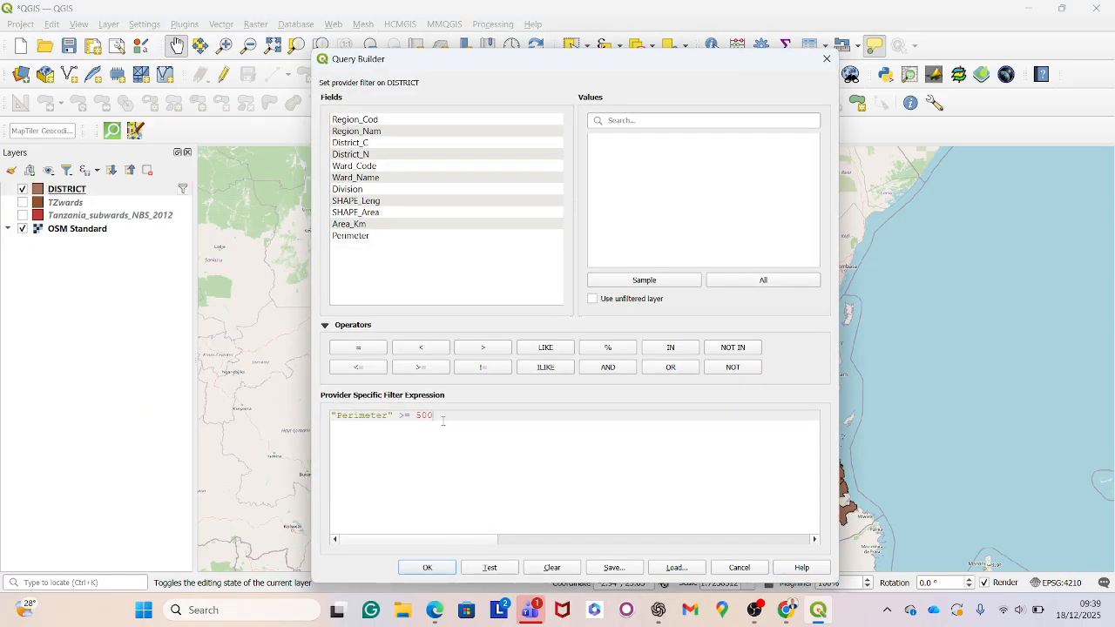
{"action": "key", "text": "ctrl+a"}
{"action": "key", "text": "BackSpace"}
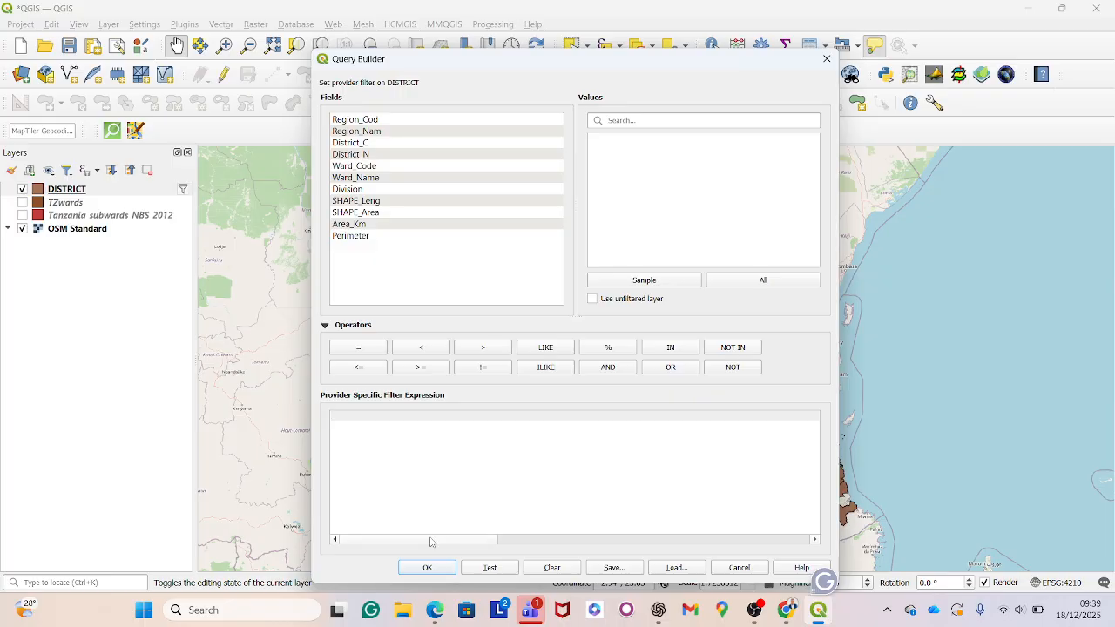
{"action": "left_click", "coordinate": [442, 568]}
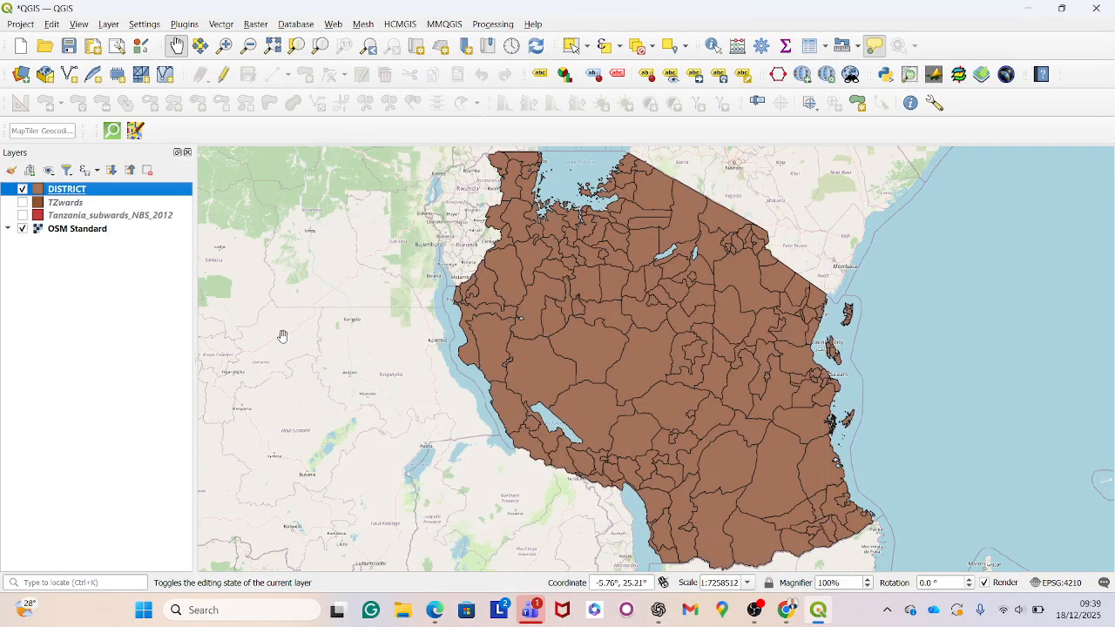
- Review the Perimeter values in the DISTRICT layer's attribute table and close it
{"action": "right_click", "coordinate": [106, 190]}
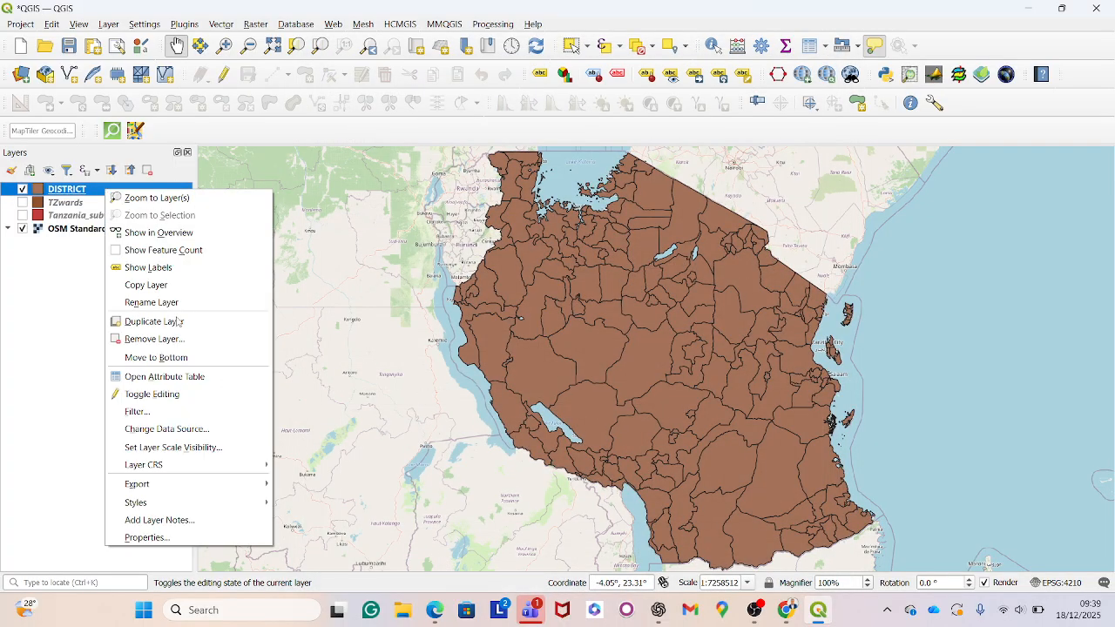
{"action": "left_click", "coordinate": [186, 377]}
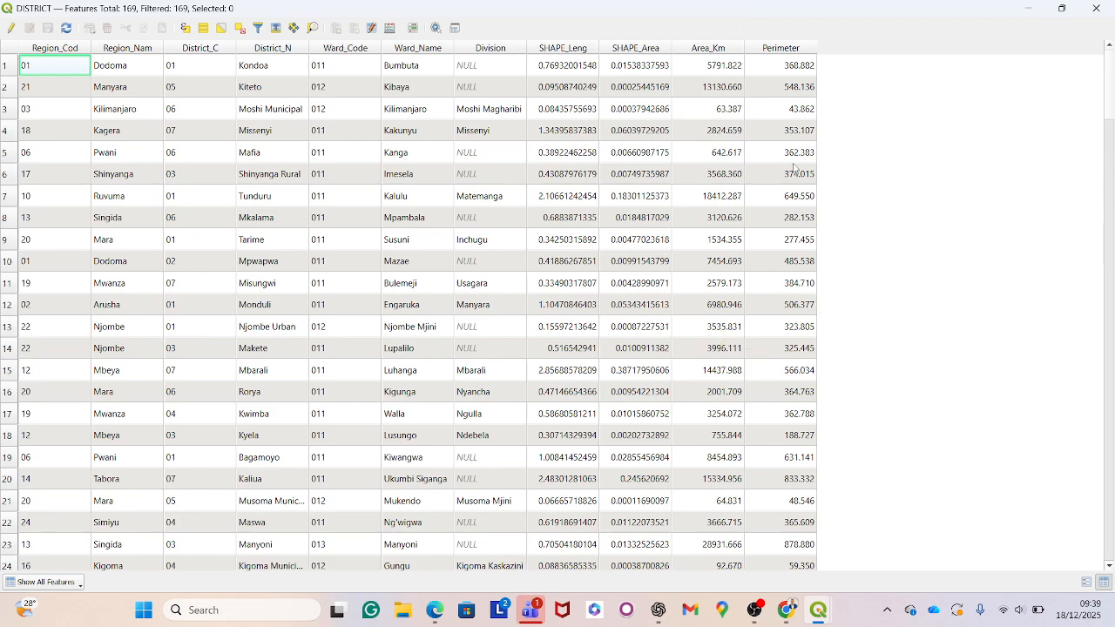
{"action": "left_click", "coordinate": [1096, 8]}
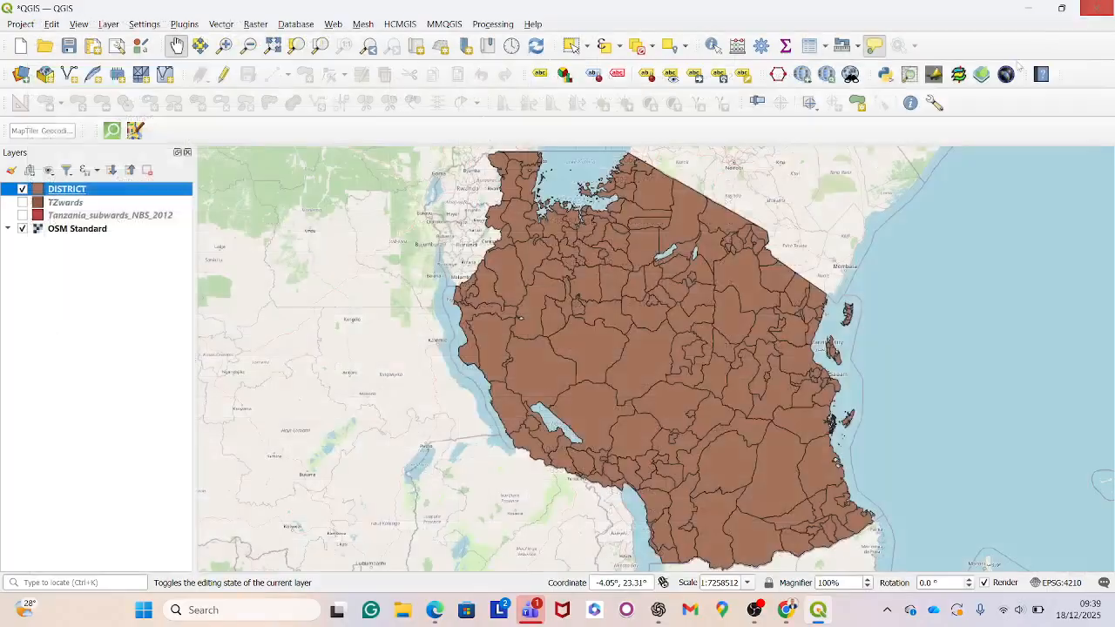
- Write the filter expression "Perimeter" % 2 = 0 for the DISTRICT layer and test it
{"action": "right_click", "coordinate": [134, 191]}
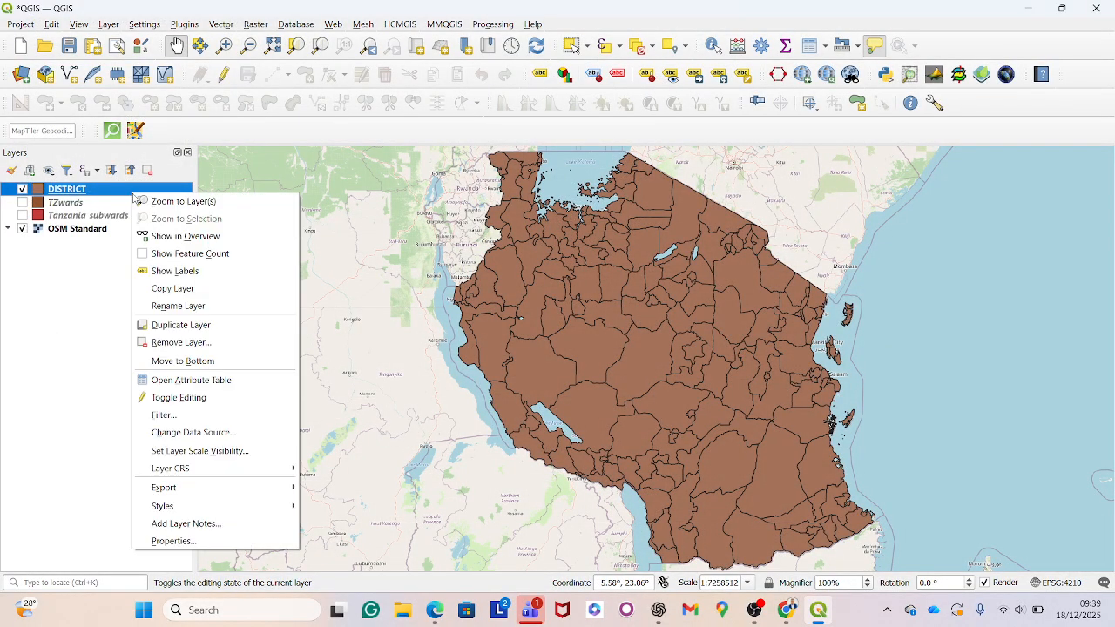
{"action": "left_click", "coordinate": [228, 417]}
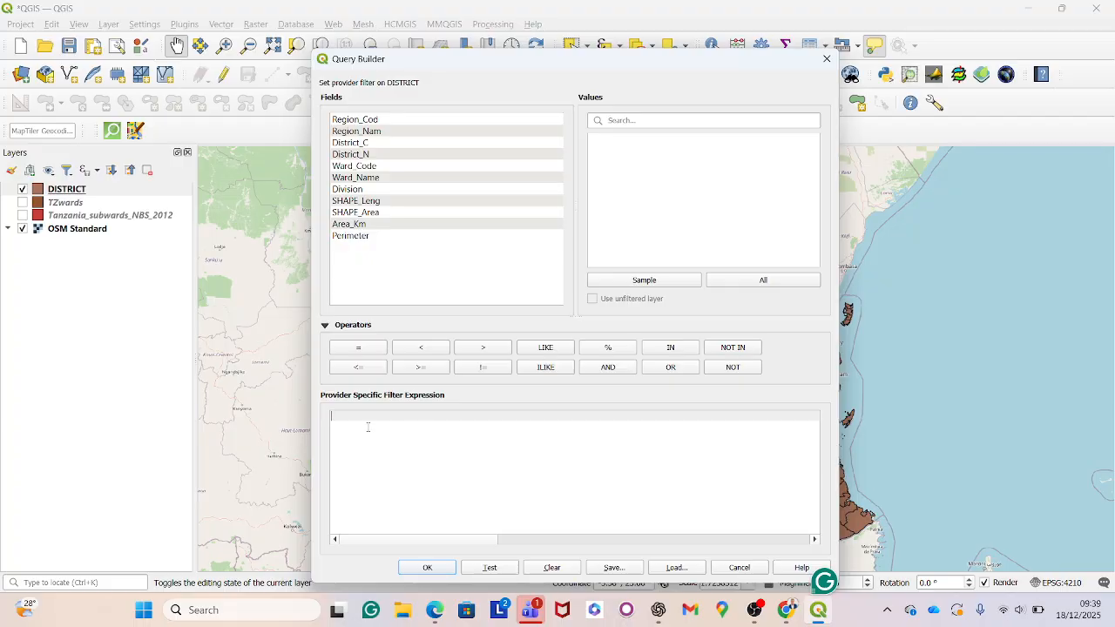
{"action": "type", "text": "\"P"}
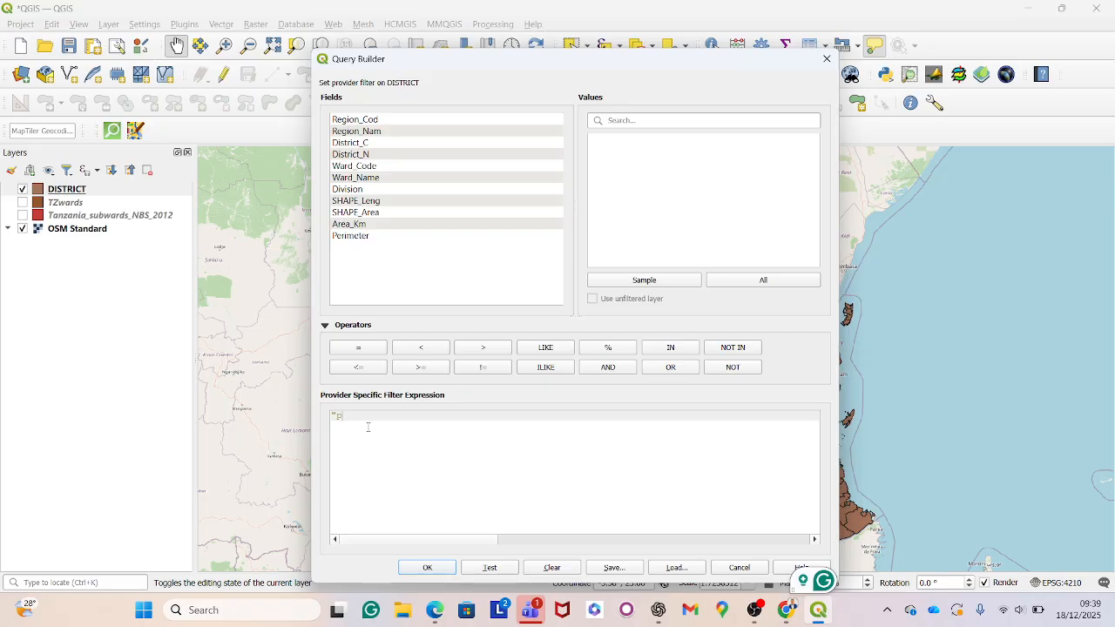
{"action": "type", "text": "er"}
{"action": "left_click", "coordinate": [369, 429]}
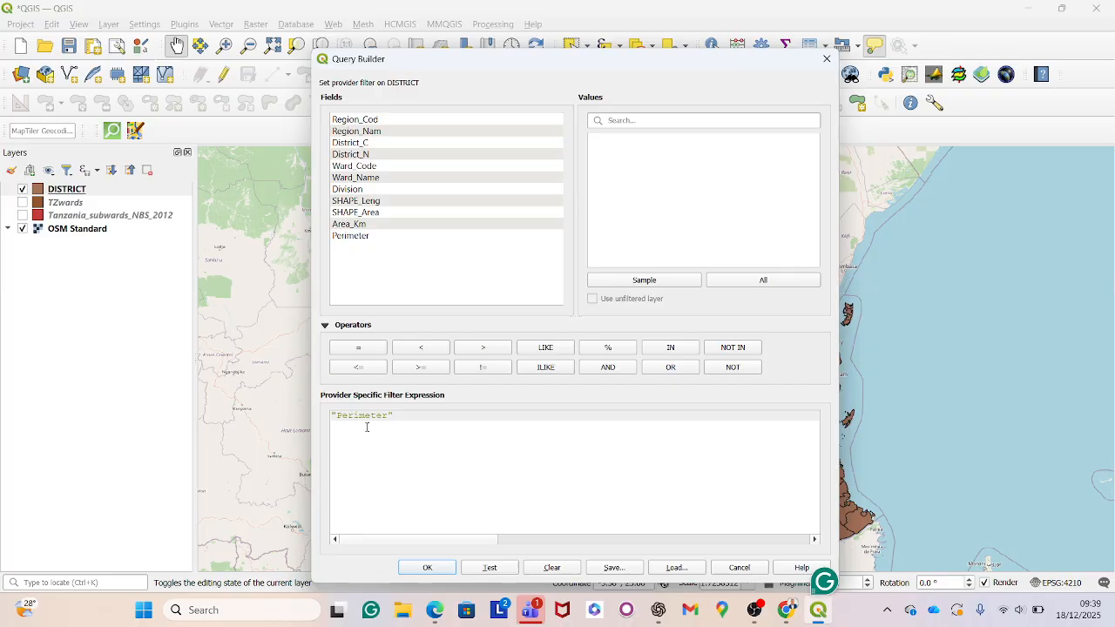
{"action": "type", "text": "% 2="}
{"action": "key", "text": "Num_Lock"}
{"action": "key", "text": "BackSpace"}
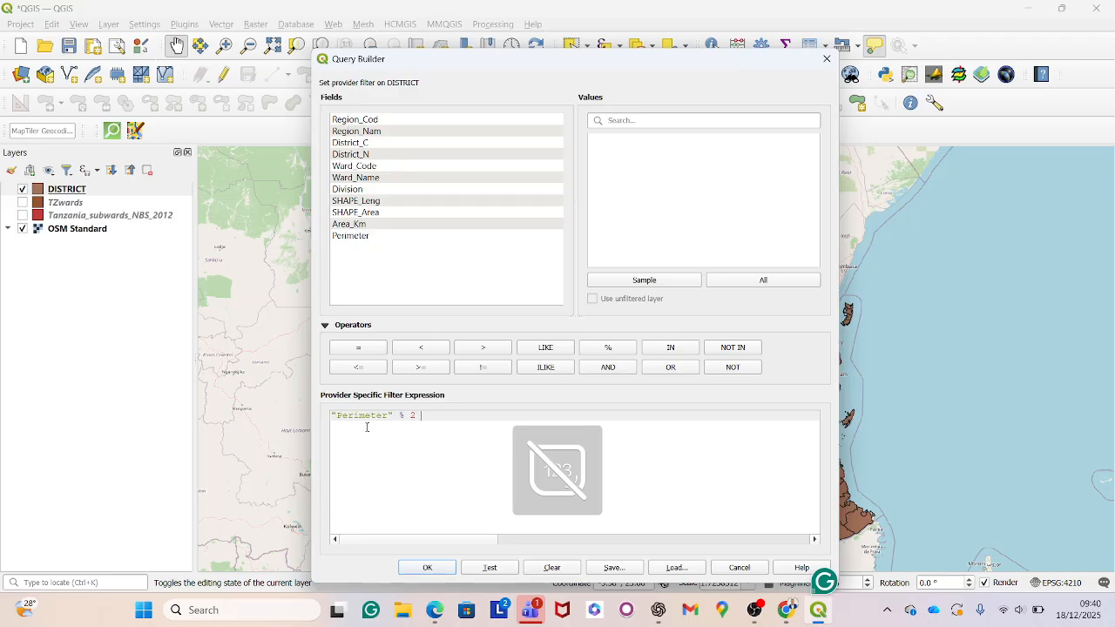
{"action": "type", "text": "0"}
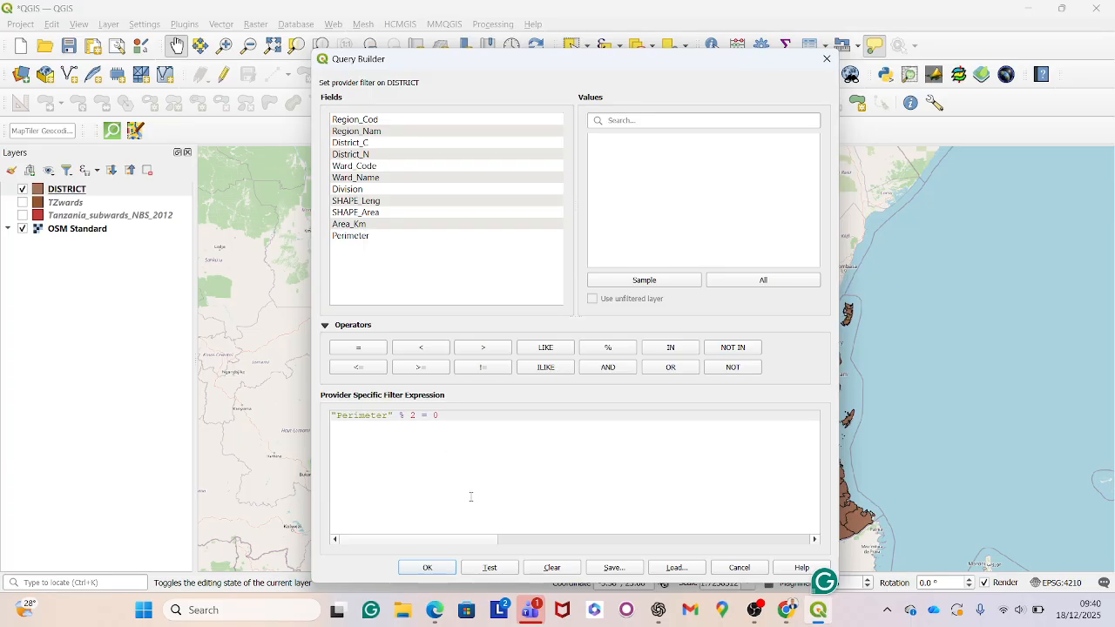
{"action": "left_click", "coordinate": [489, 567]}
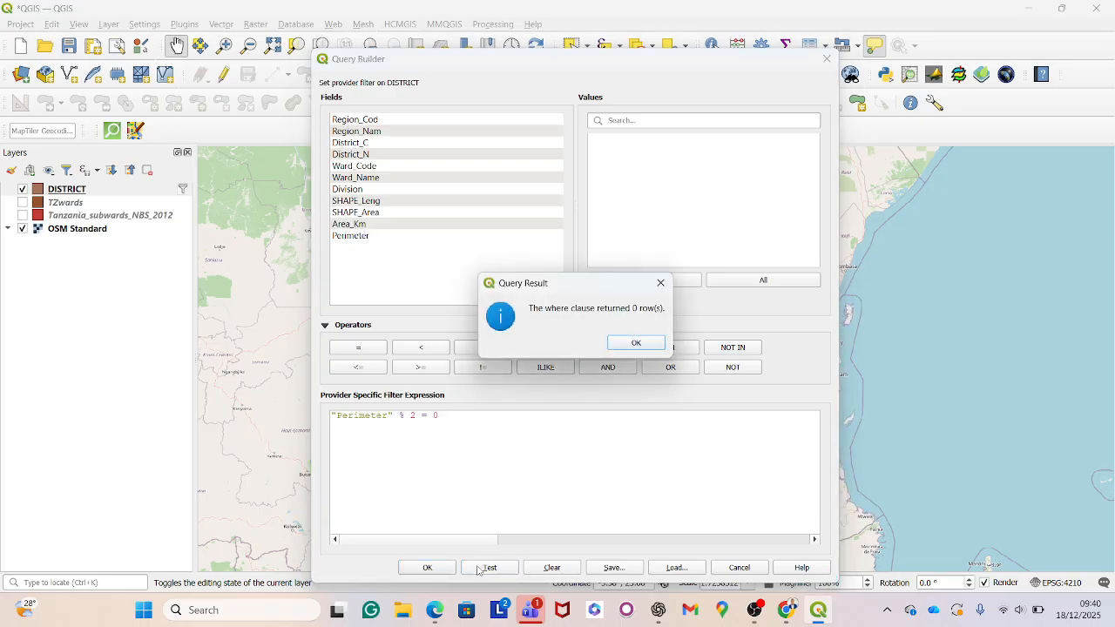
{"action": "left_click", "coordinate": [662, 286]}
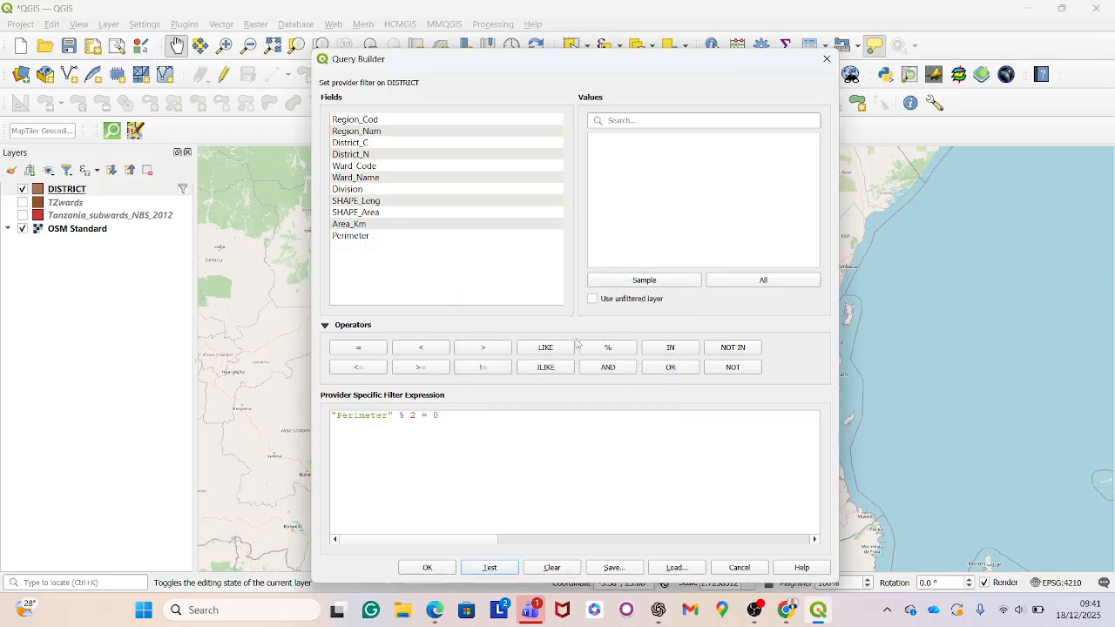
- Change the remainder in the Perimeter modulo expression to 1 and test it
{"action": "left_click", "coordinate": [446, 414]}
{"action": "key", "text": "BackSpace"}
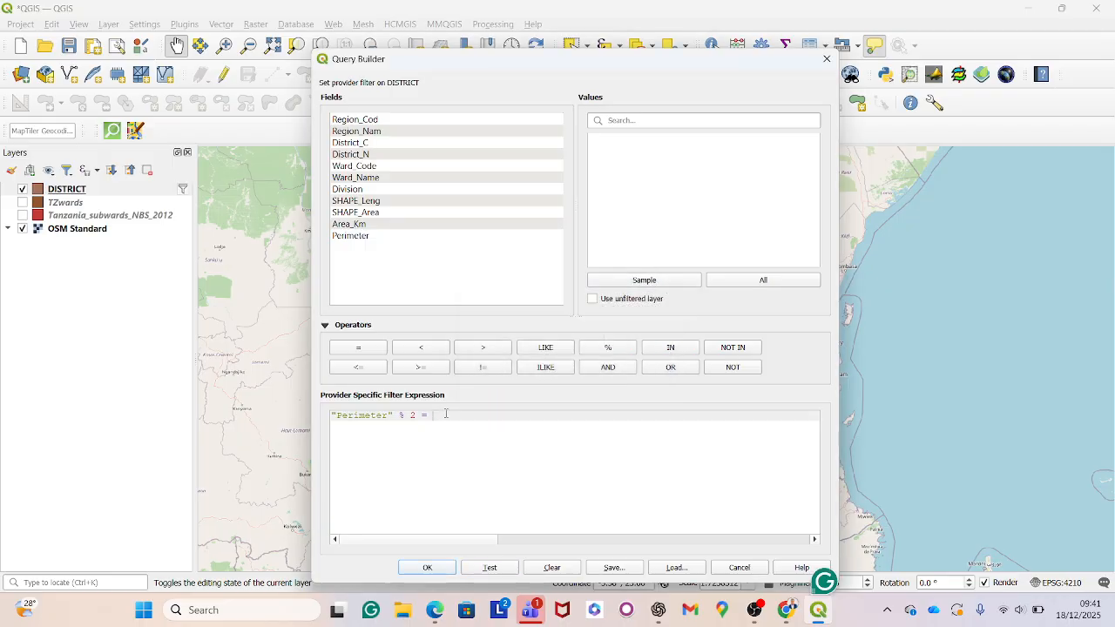
{"action": "type", "text": "1"}
{"action": "left_click", "coordinate": [490, 569]}
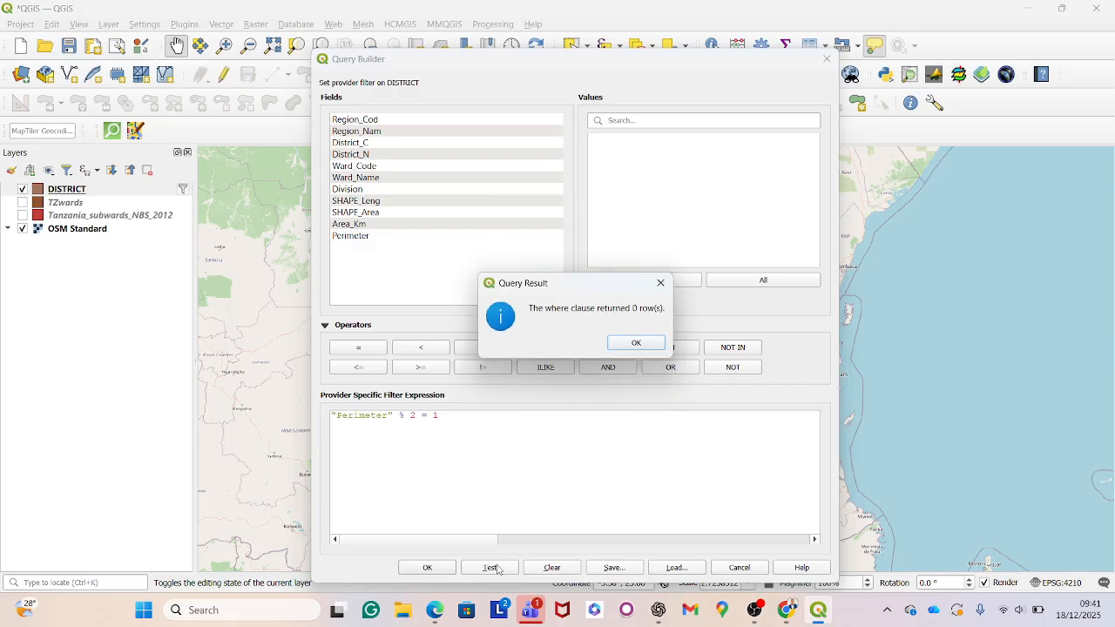
{"action": "left_click", "coordinate": [643, 344]}
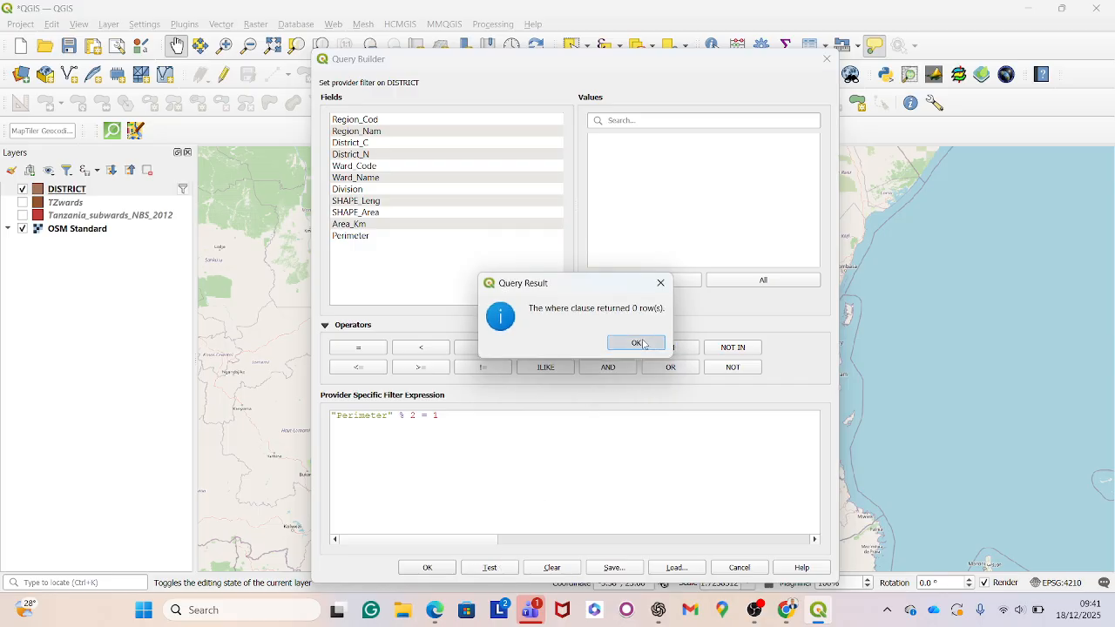